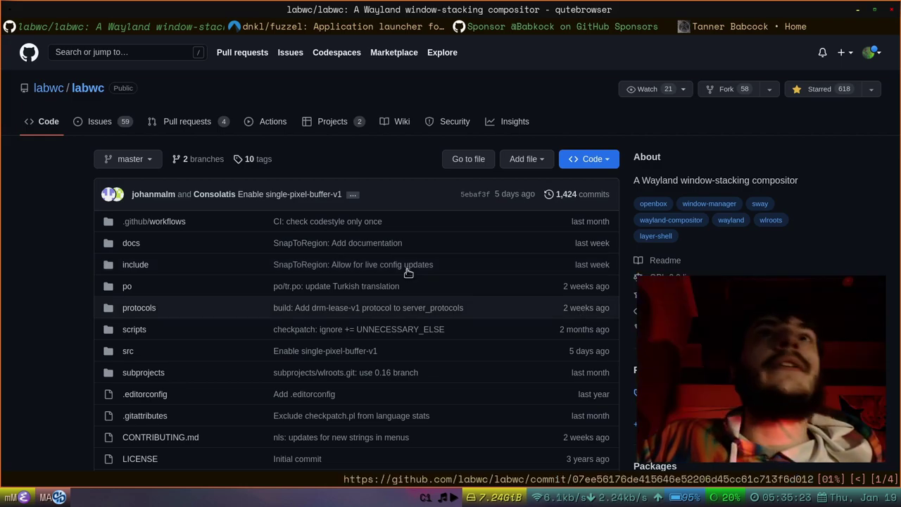
Read down the labwc README to the 'What Is This?' section, then return to the top.
scroll(412, 271, "down", 1)
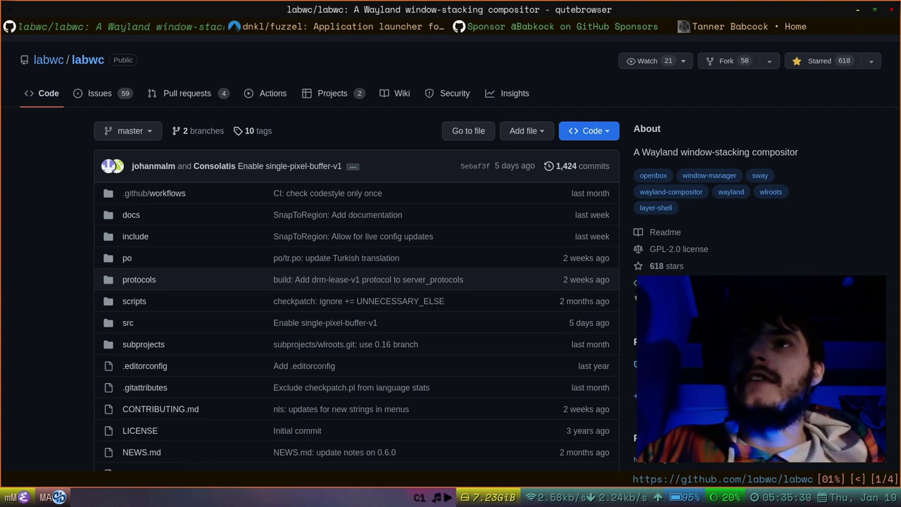
key("j")
key("j")
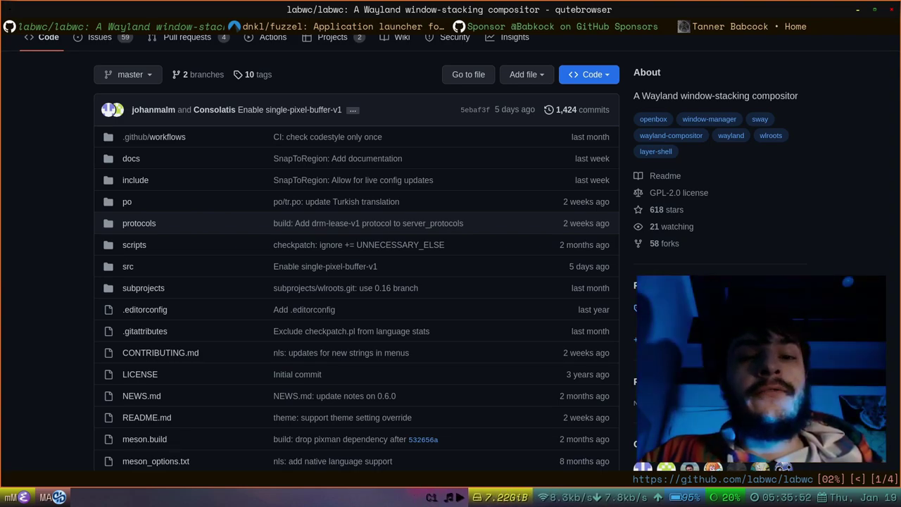
key("j")
key("j")
key("j")
key("j")
key("j")
key("j")
key("j")
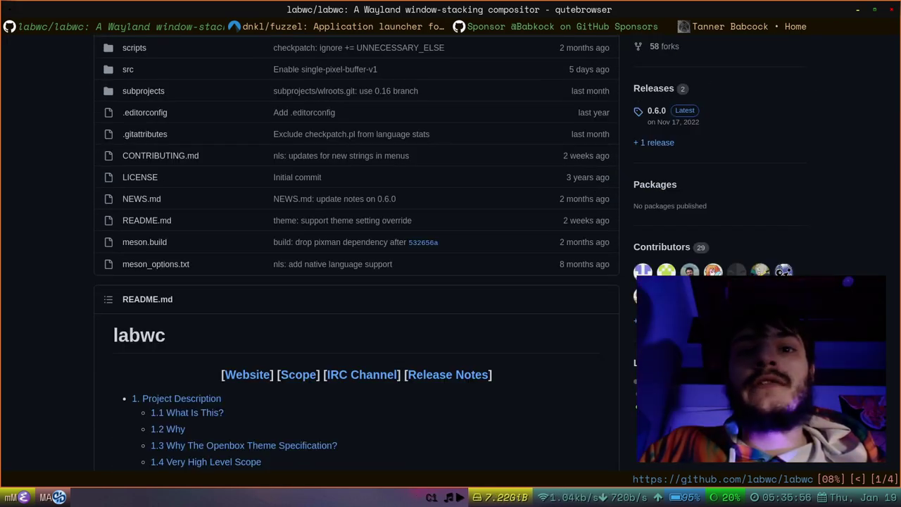
key("j")
key("j")
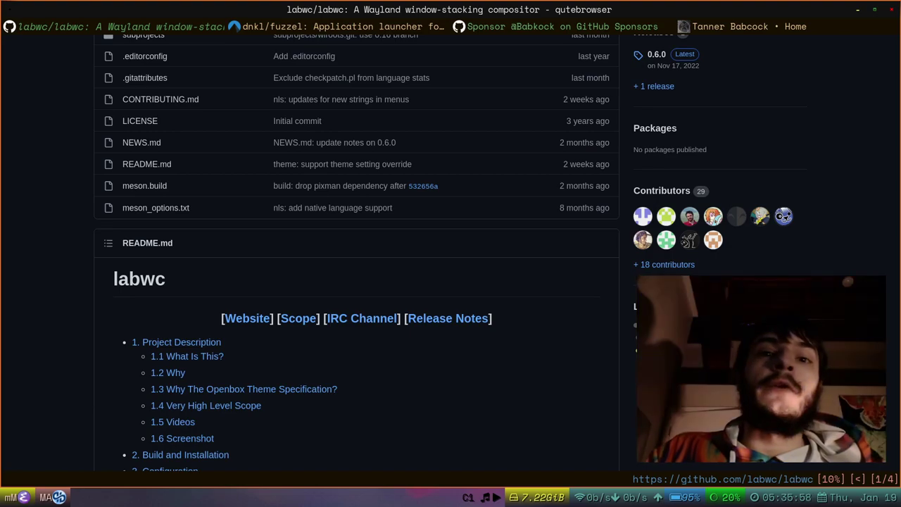
key("j")
key("j")
key("j")
key("j")
key("j")
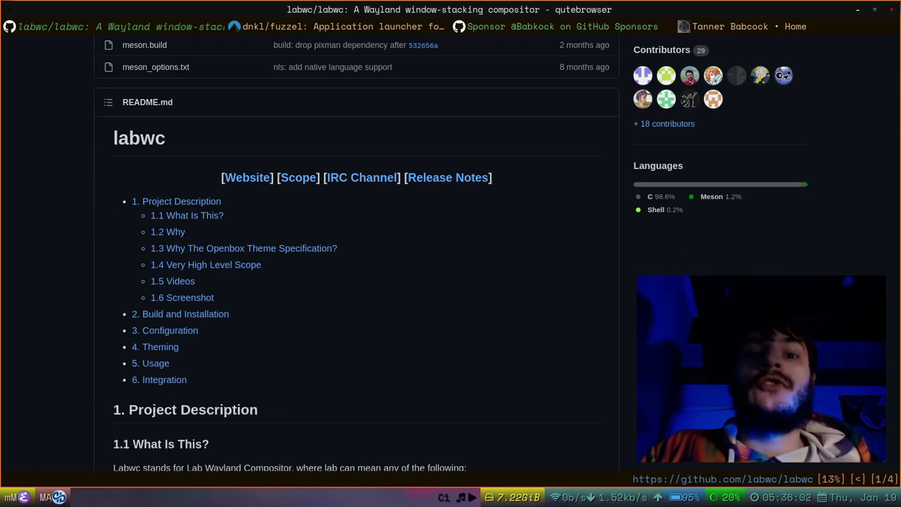
key("j")
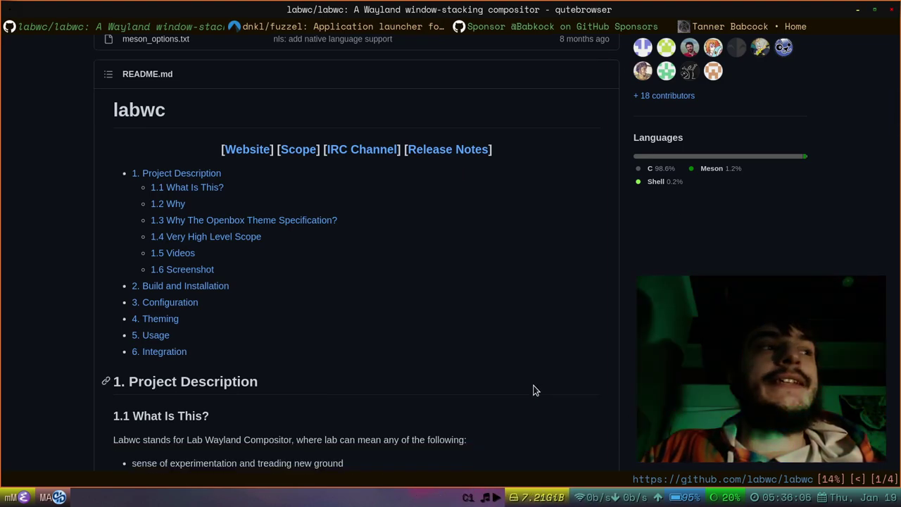
key("j")
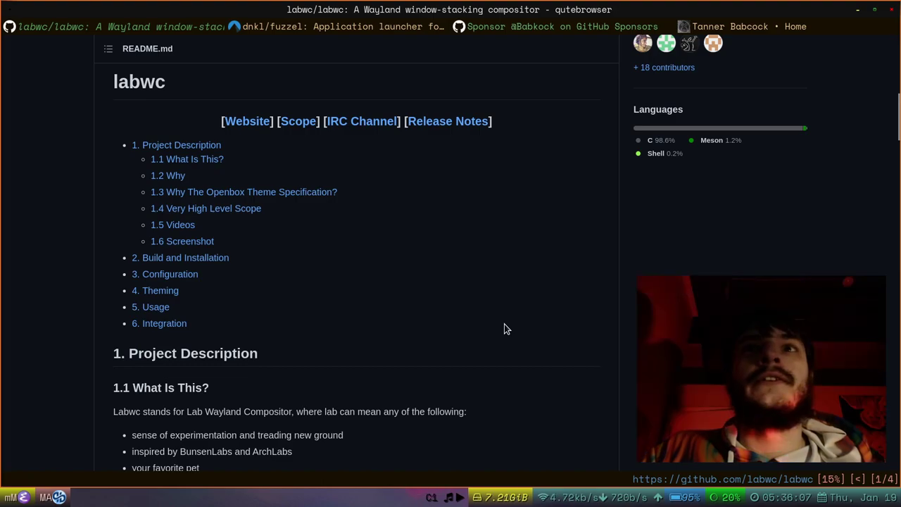
key("j")
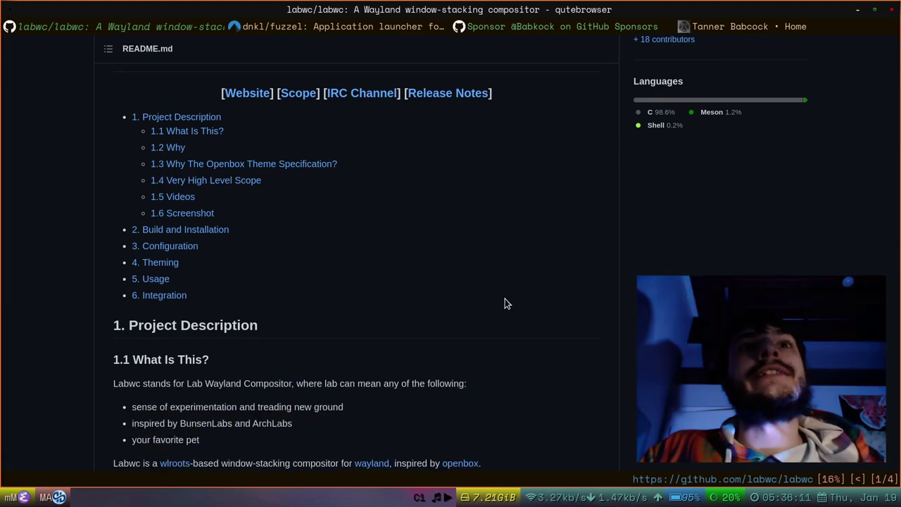
key("j")
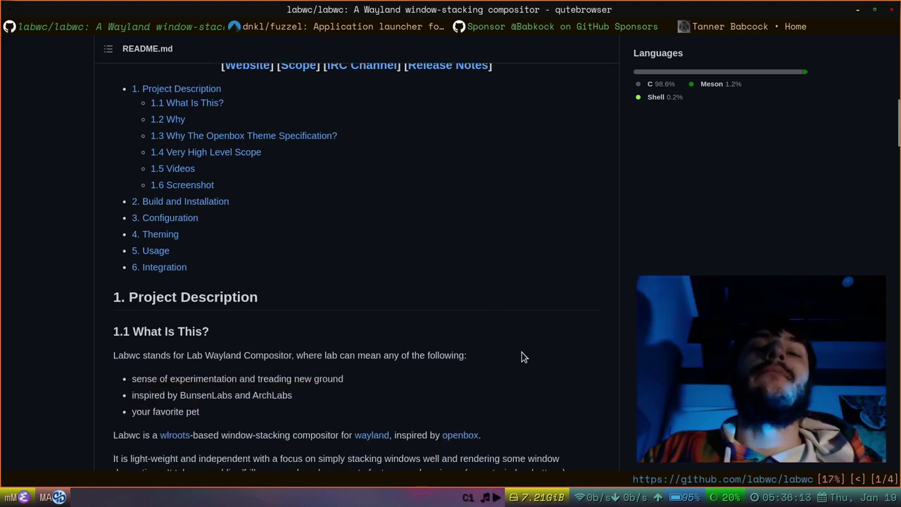
key("j")
key("j")
key("j")
key("j")
key("j")
key("j")
key("j")
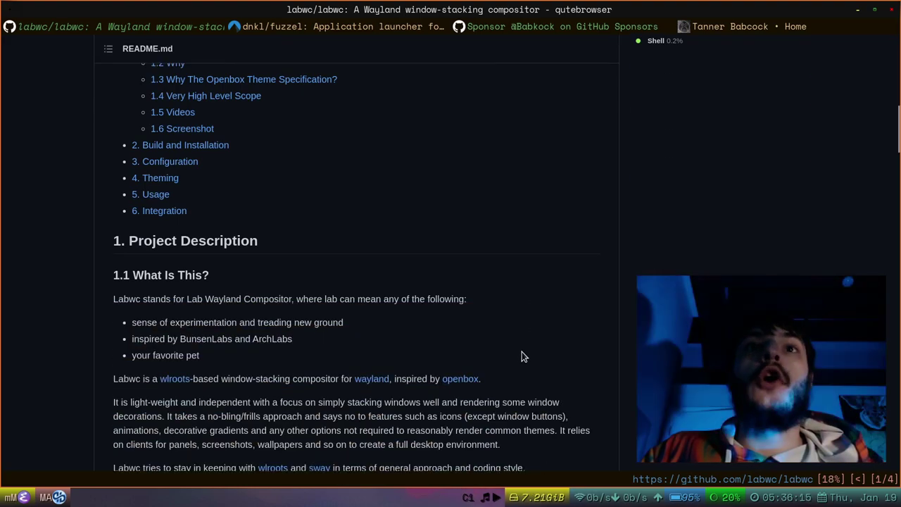
key("j")
key("j")
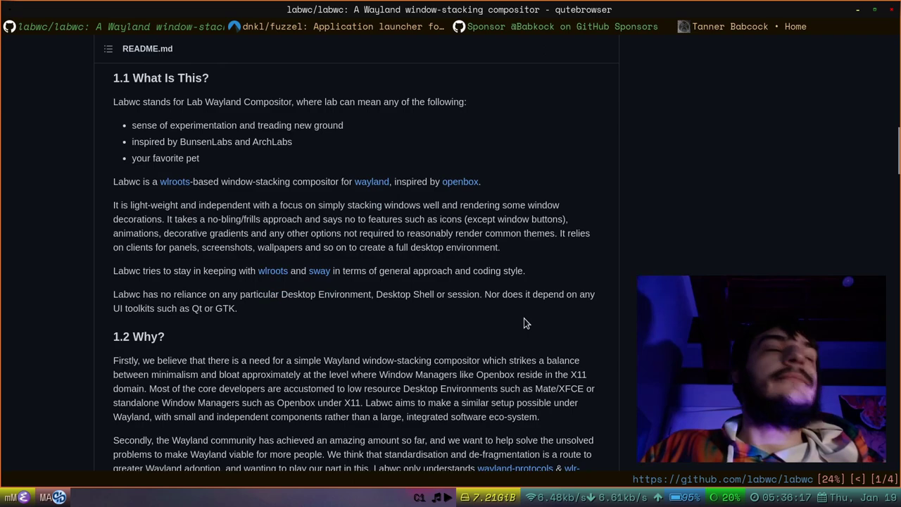
key("j")
key("j")
key("k")
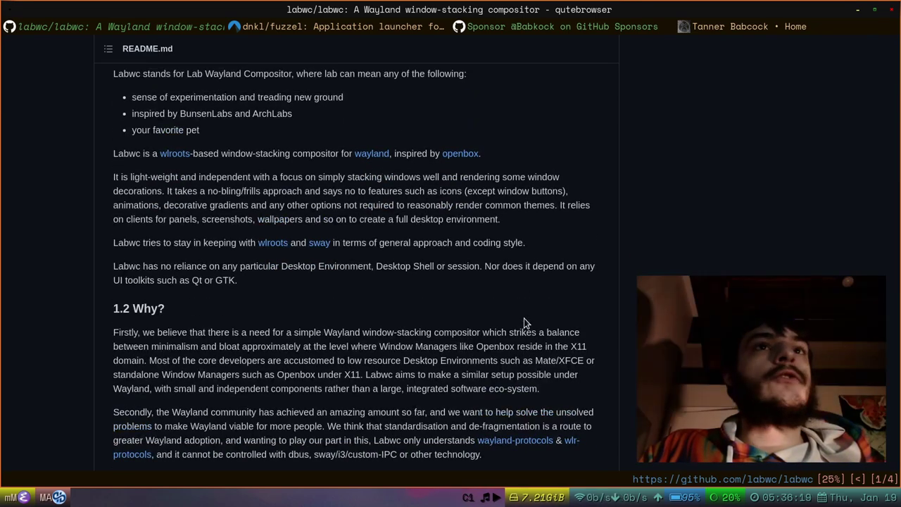
key("k")
key("k")
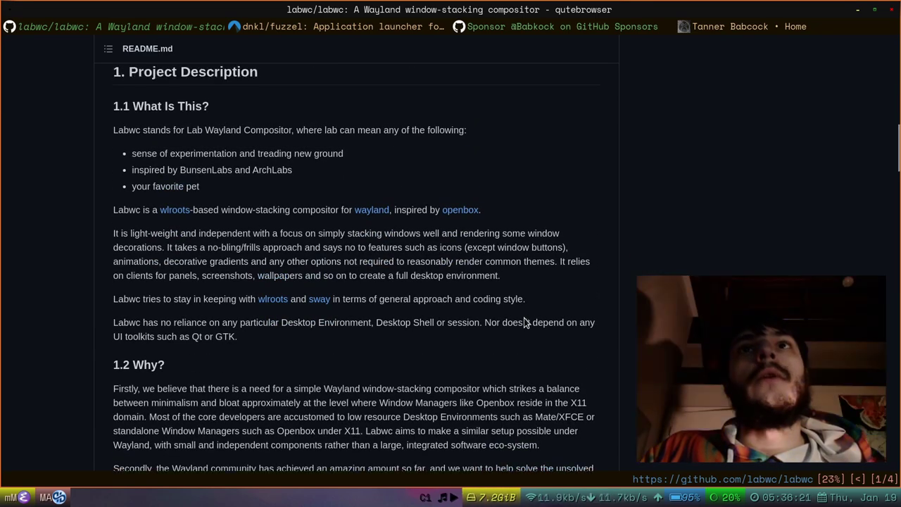
scroll(521, 320, "up", 2)
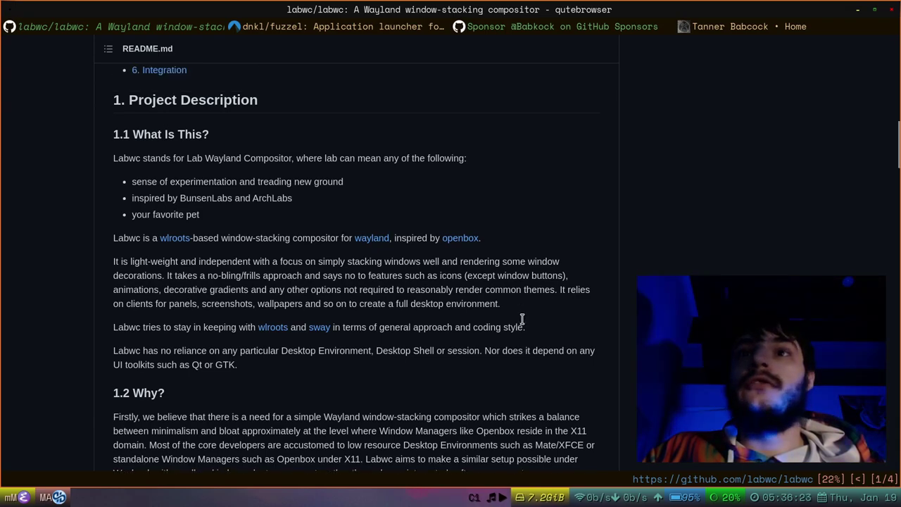
scroll(522, 320, "up", 10)
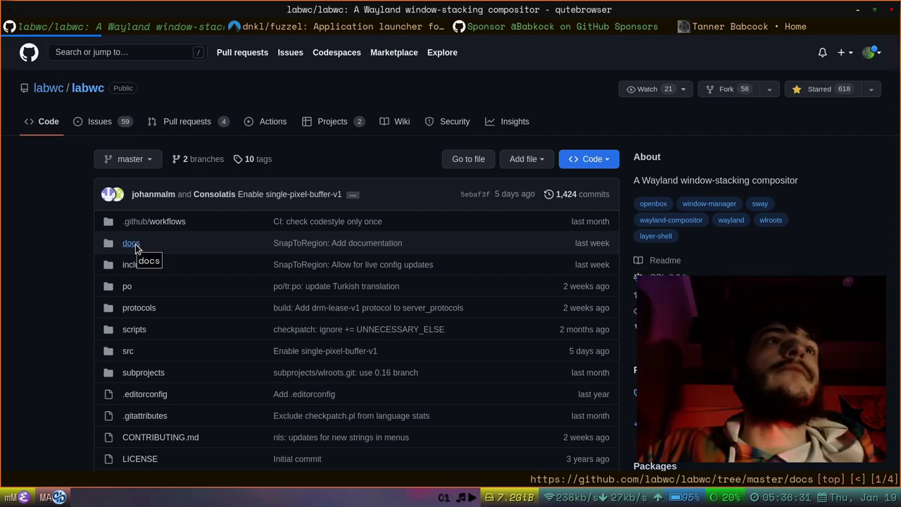
Open the docs folder and look through the autostart example file.
left_click(135, 244)
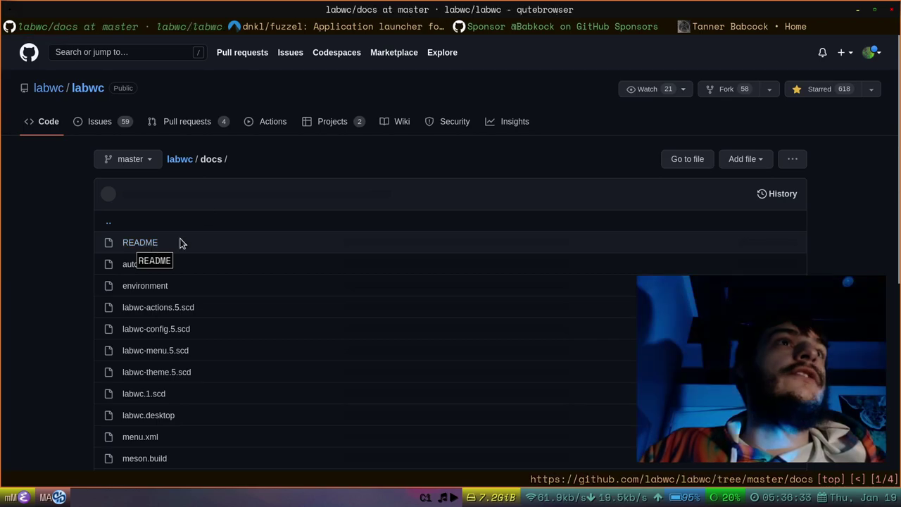
scroll(76, 281, "down", 4)
scroll(76, 281, "up", 4)
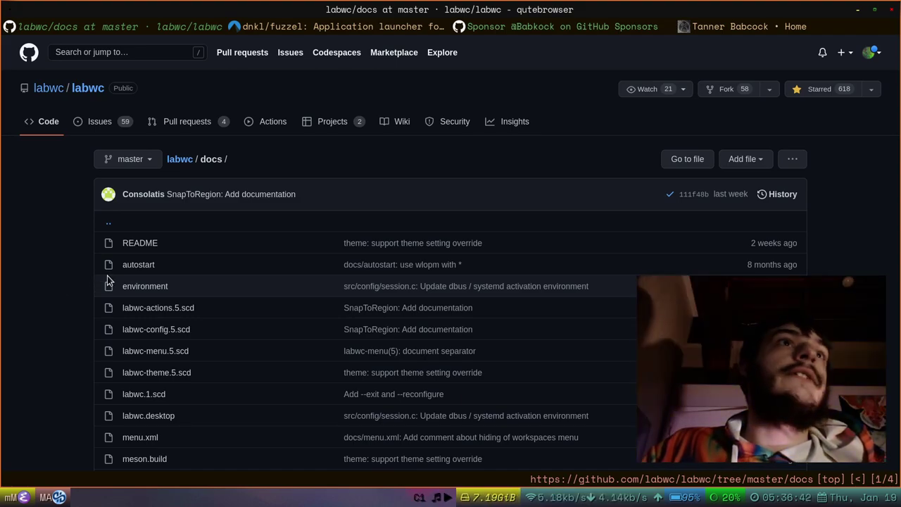
left_click(140, 267)
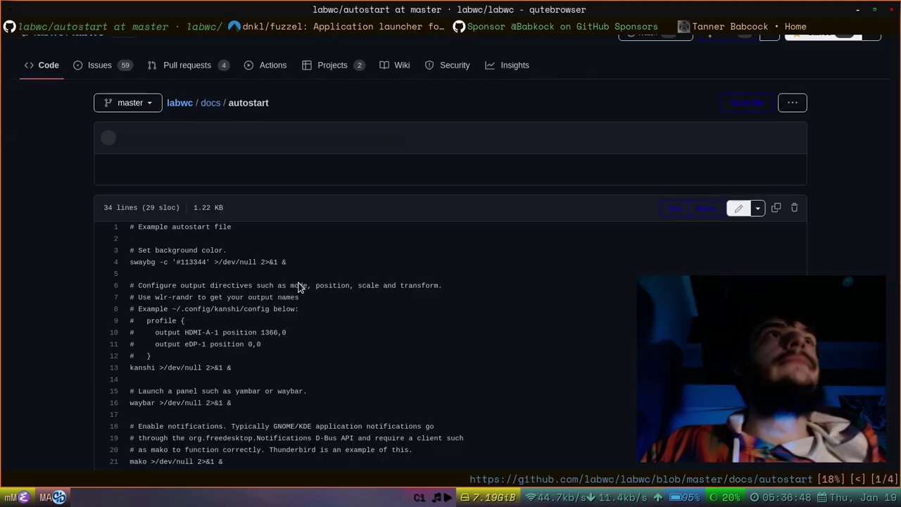
scroll(345, 267, "down", 2)
scroll(316, 257, "up", 3)
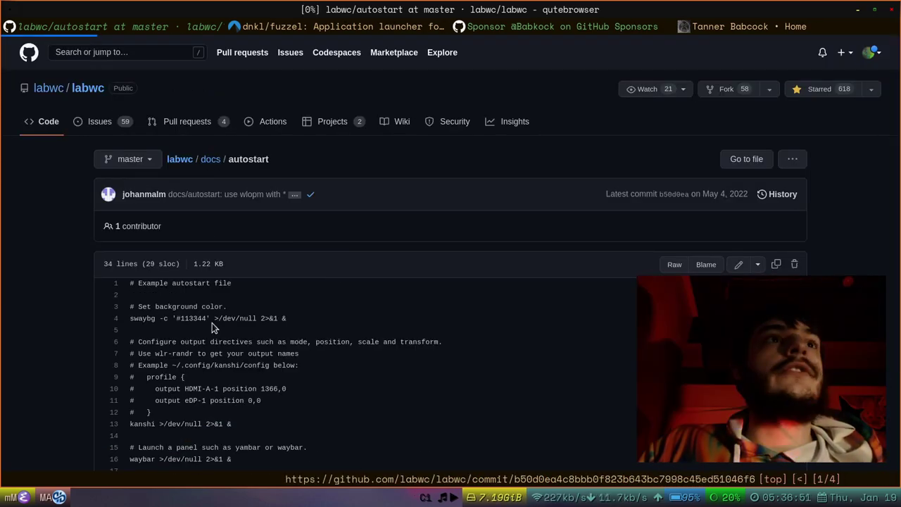
scroll(211, 326, "down", 2)
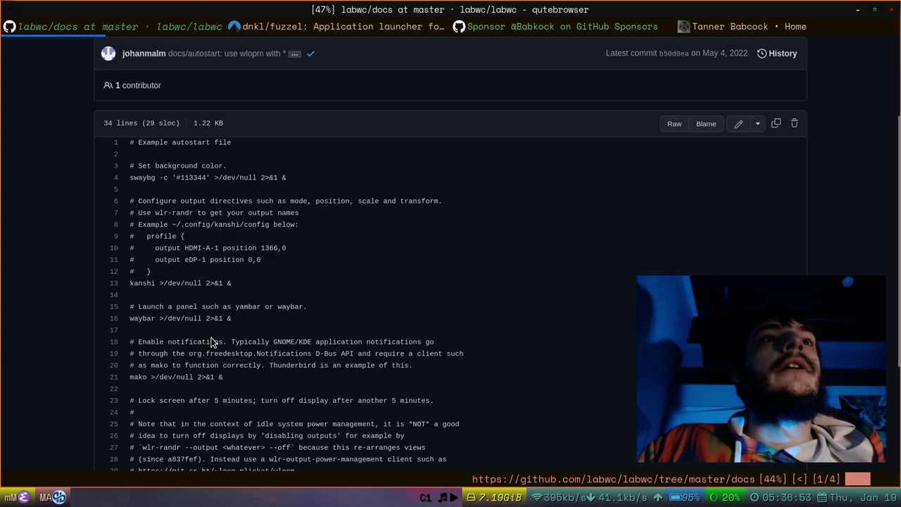
scroll(215, 340, "down", 2)
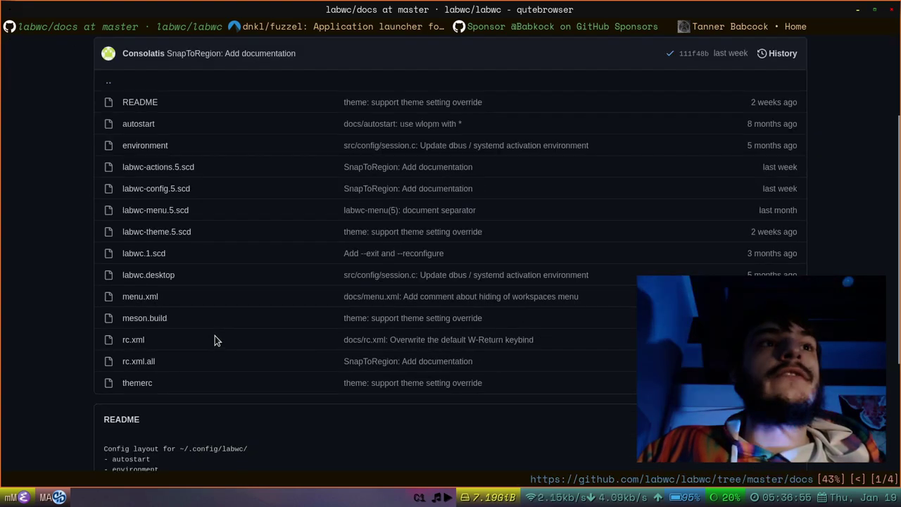
Open the rc.xml example config and scroll through its 38 lines.
left_click(145, 343)
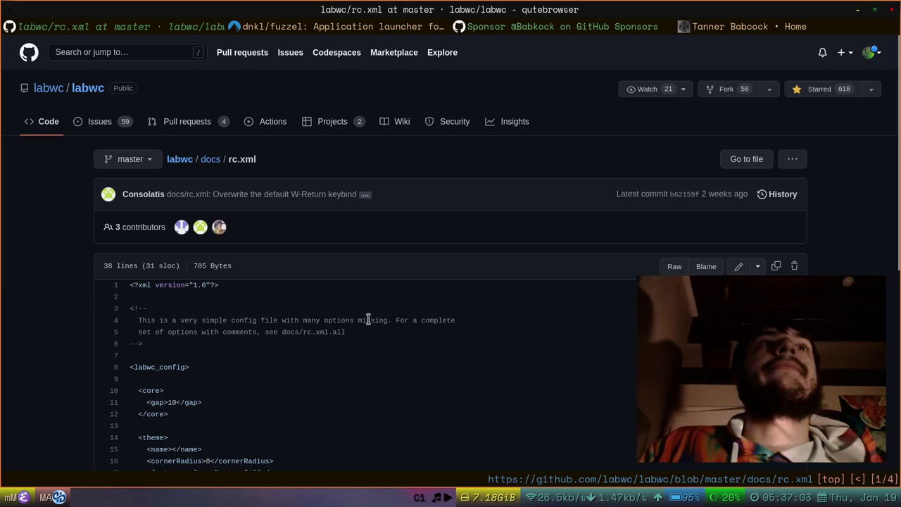
scroll(365, 326, "down", 5)
scroll(365, 322, "down", 2)
scroll(364, 322, "up", 3)
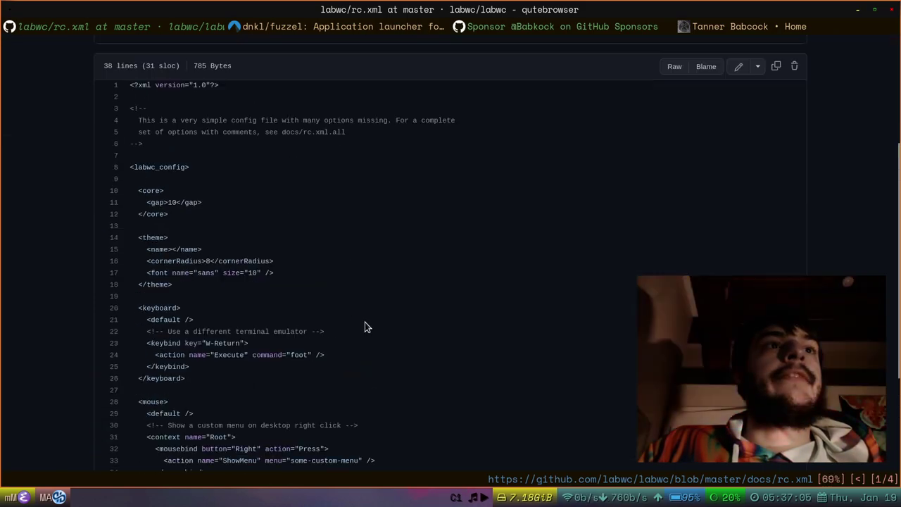
scroll(369, 317, "up", 5)
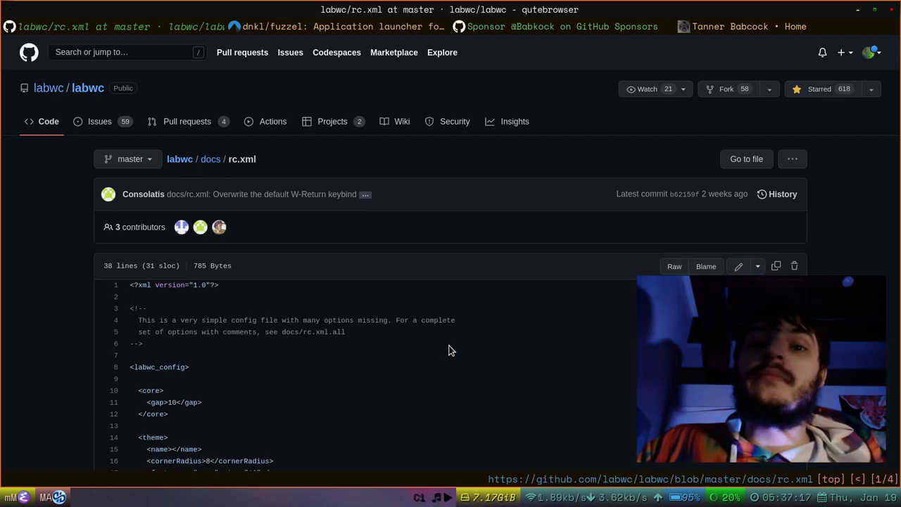
Float the browser window, enlarge it, and move it toward the upper left.
left_click_drag(565, 9, 247, 76)
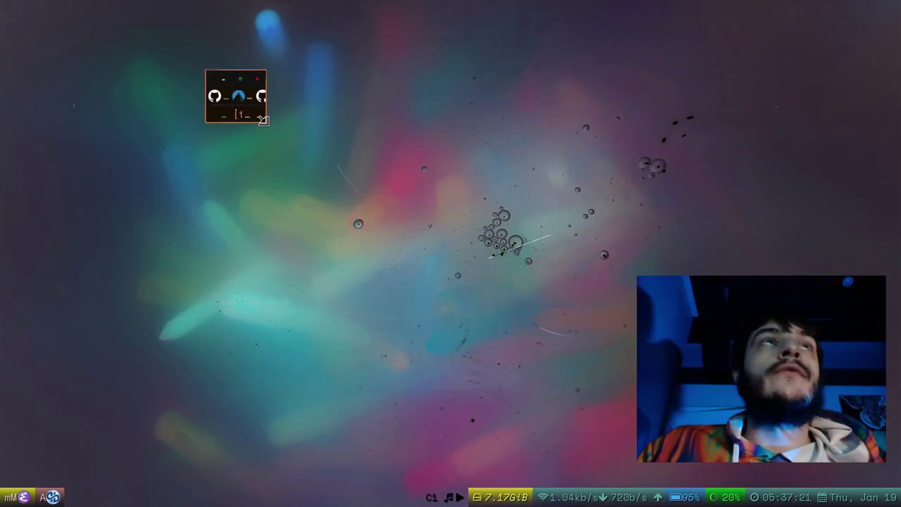
left_click_drag(262, 119, 765, 495)
left_click_drag(348, 83, 136, 40)
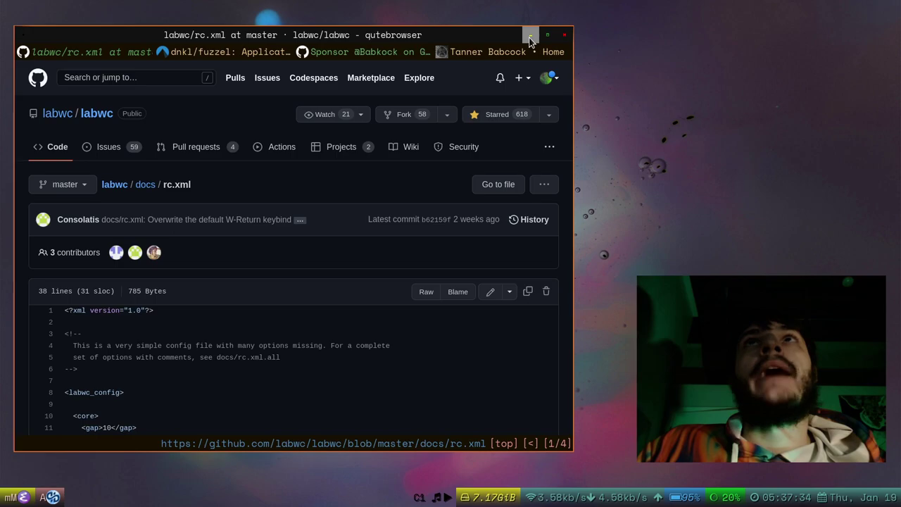
left_click_drag(50, 37, 201, 48)
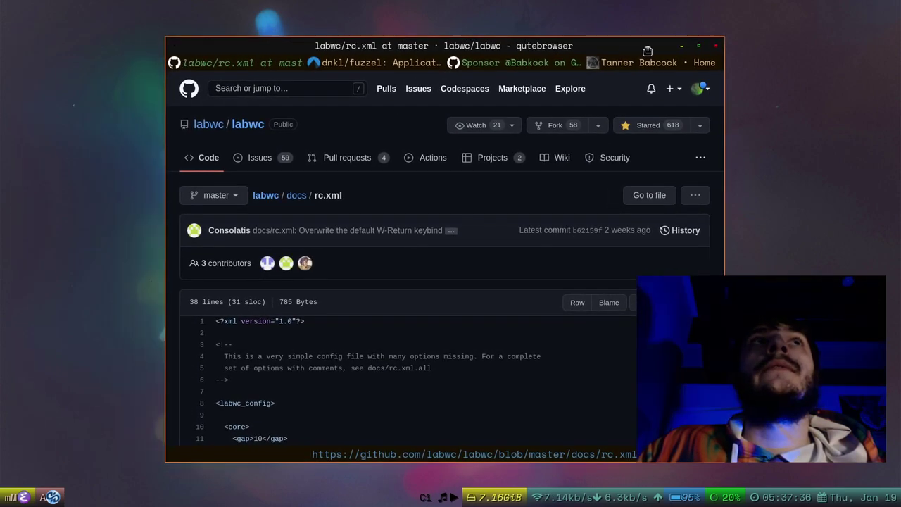
Show and dismiss the window menu, then drag the title bar up to maximize the browser.
left_click(175, 45)
left_click(183, 46)
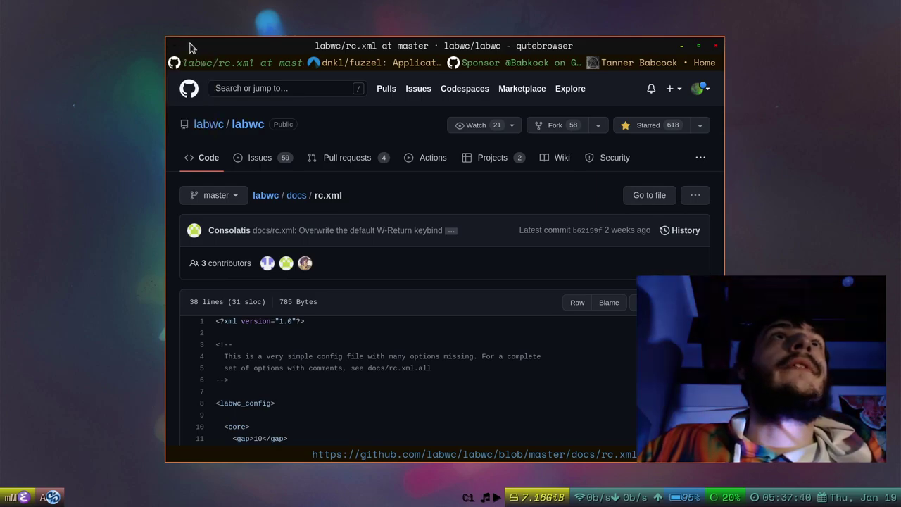
left_click(177, 45)
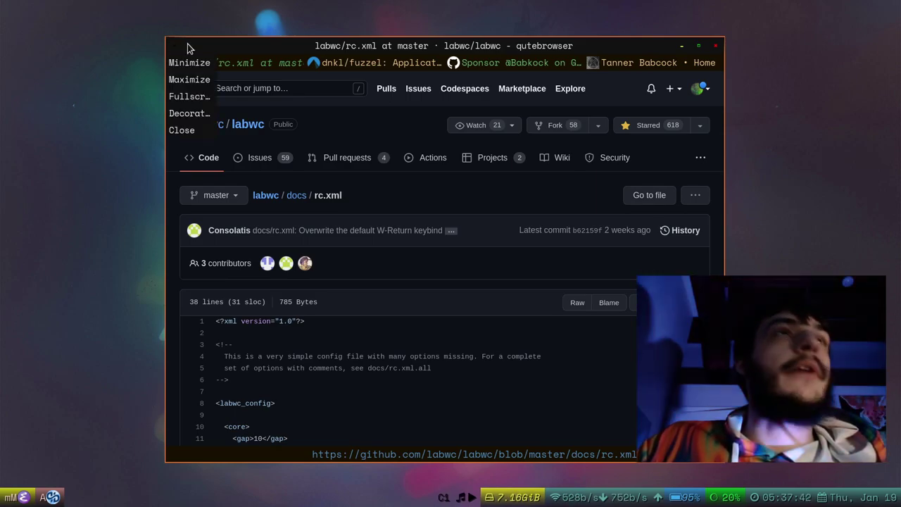
left_click(185, 45)
right_click(209, 47)
left_click(200, 48)
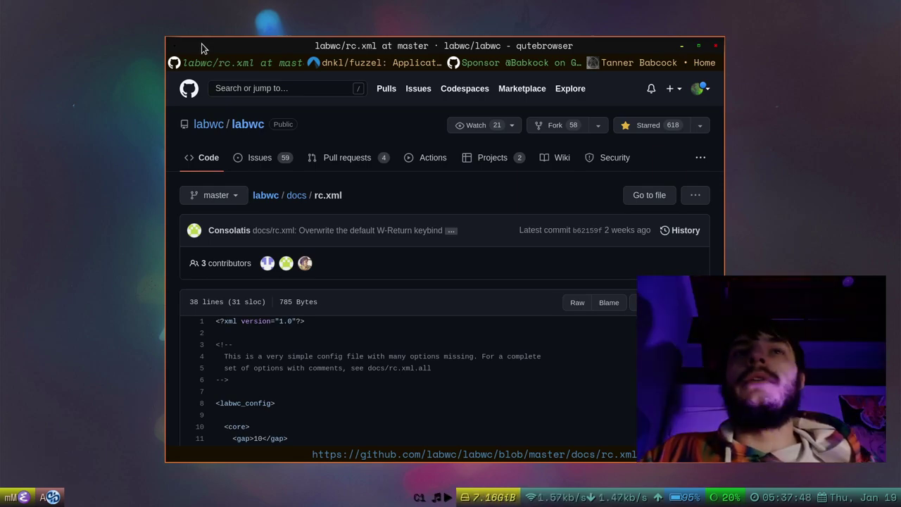
right_click(223, 48)
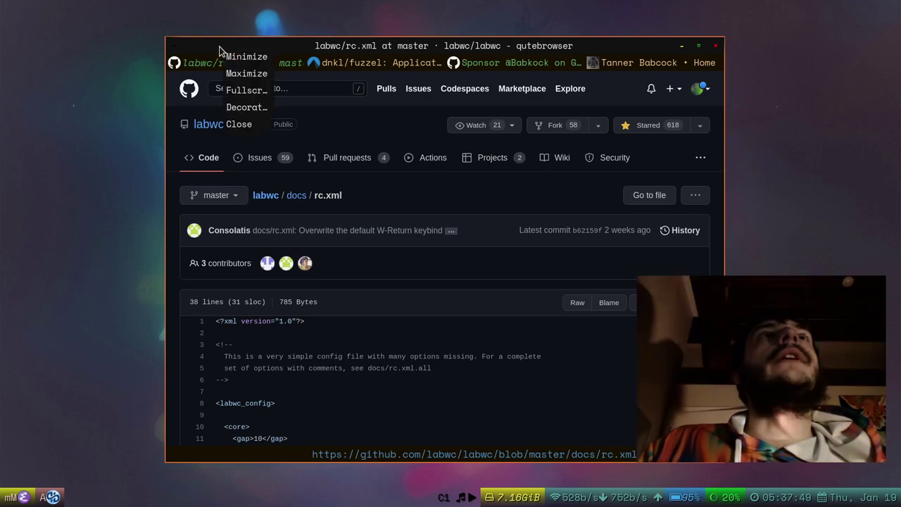
key("Escape")
left_click_drag(232, 51, 310, 3)
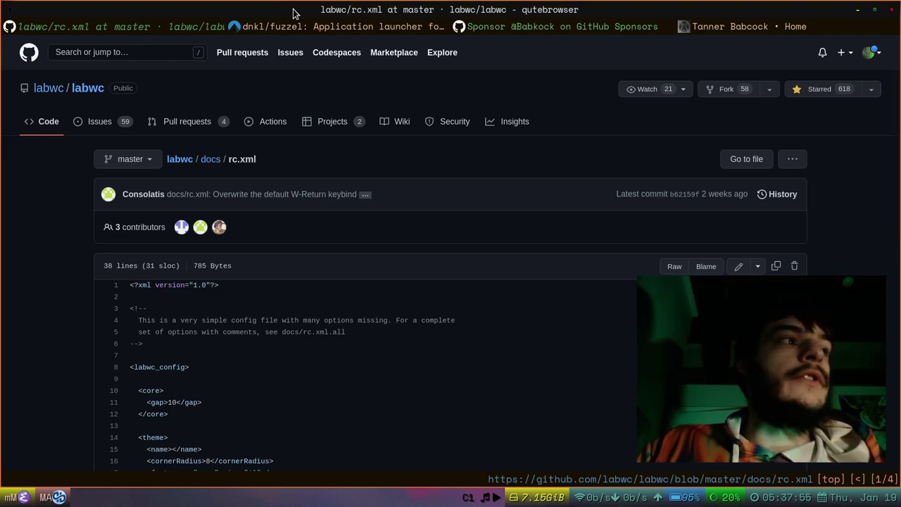
left_click_drag(294, 14, 271, 53)
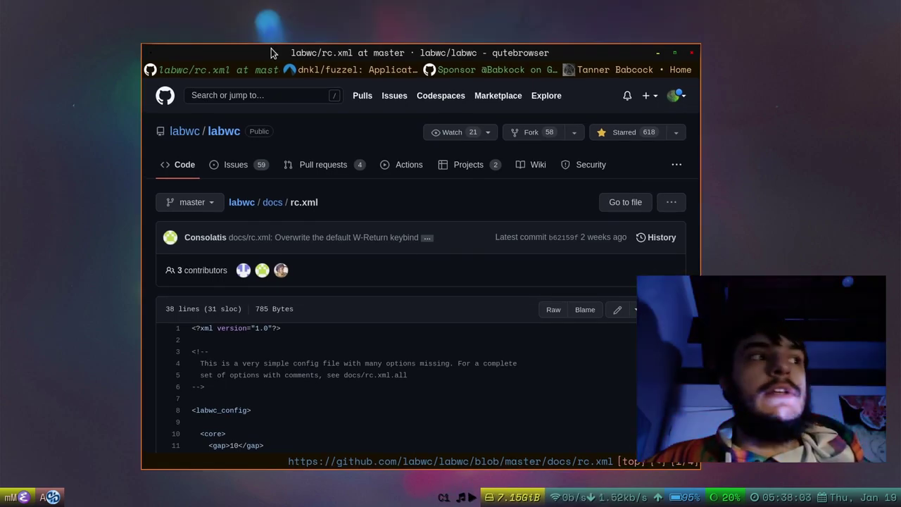
left_click_drag(274, 53, 285, 6)
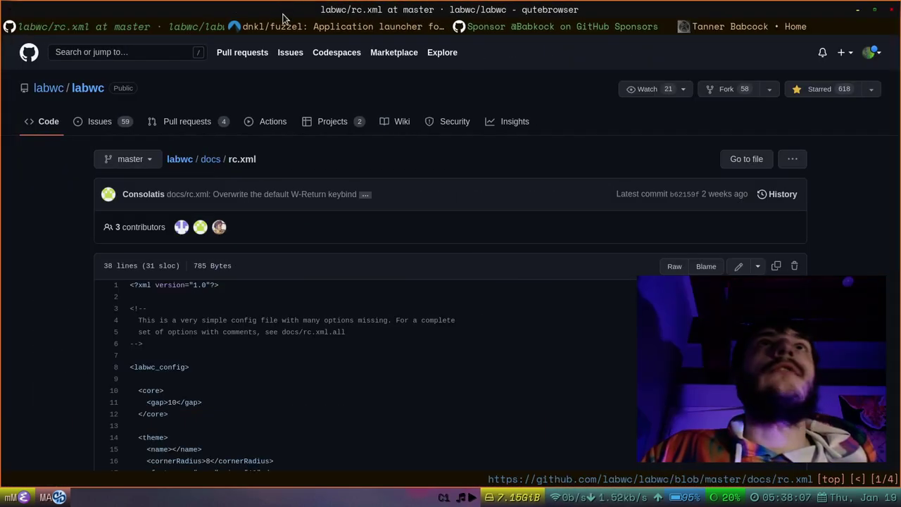
left_click_drag(281, 12, 900, 97)
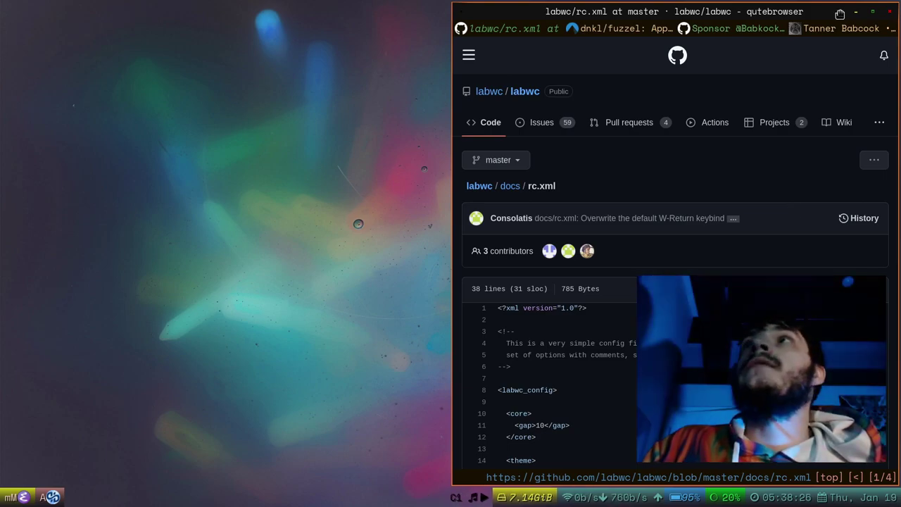
left_click_drag(840, 14, 2, 49)
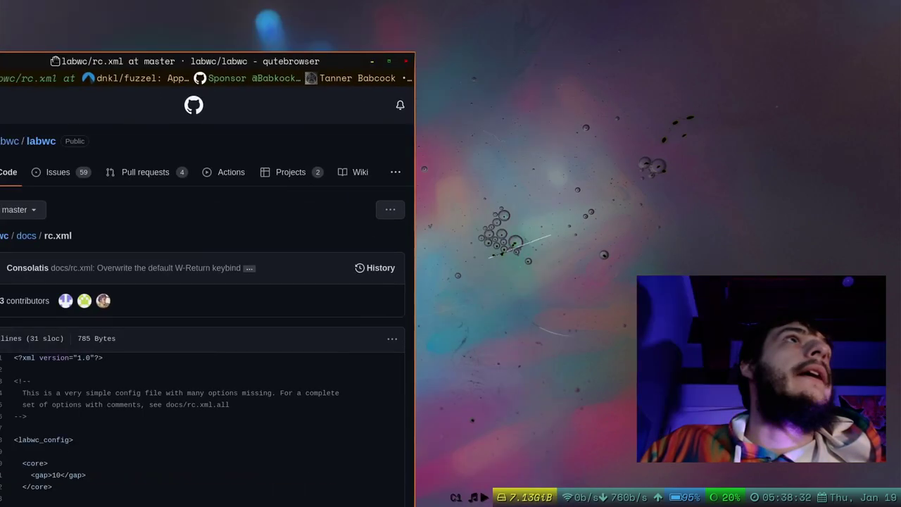
left_click_drag(1, 61, 3, 38)
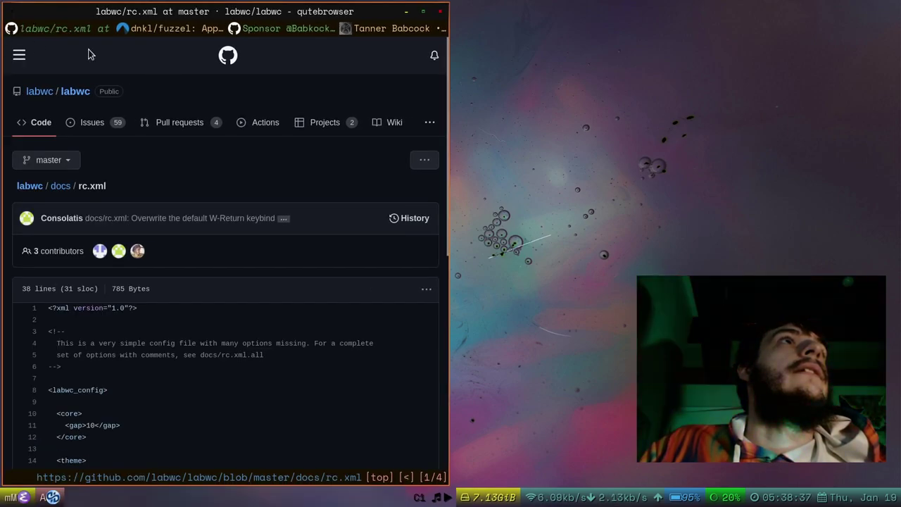
left_click_drag(74, 16, 475, 1)
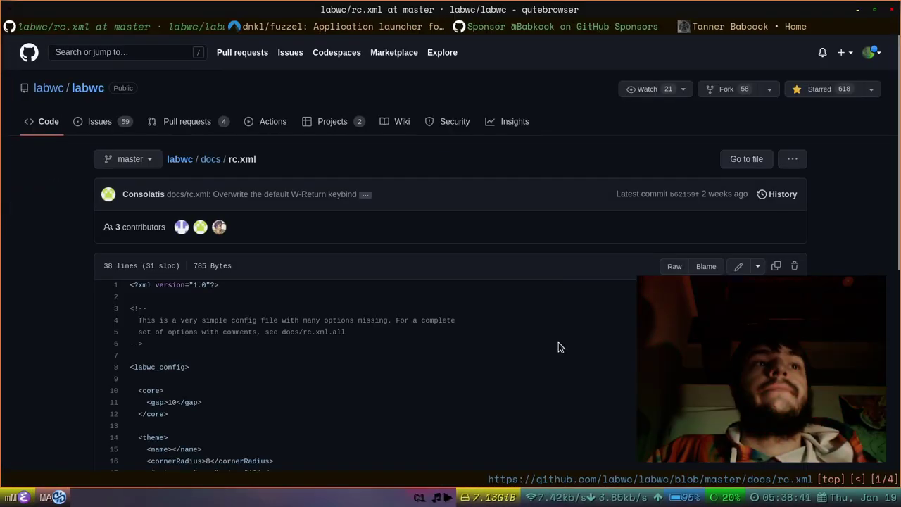
Minimize the GitHub browser window to reveal the desktop.
scroll(504, 355, "down", 5)
scroll(468, 355, "up", 5)
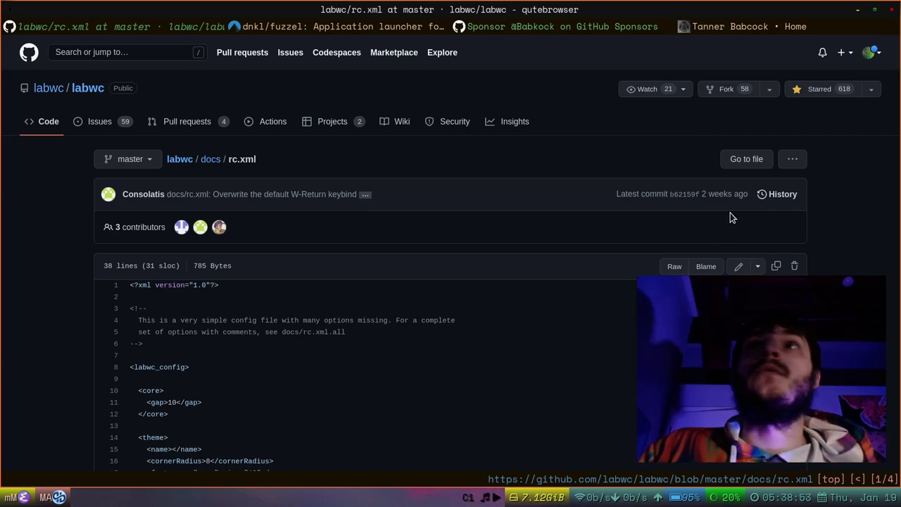
scroll(628, 277, "down", 3)
scroll(627, 277, "up", 3)
left_click(857, 14)
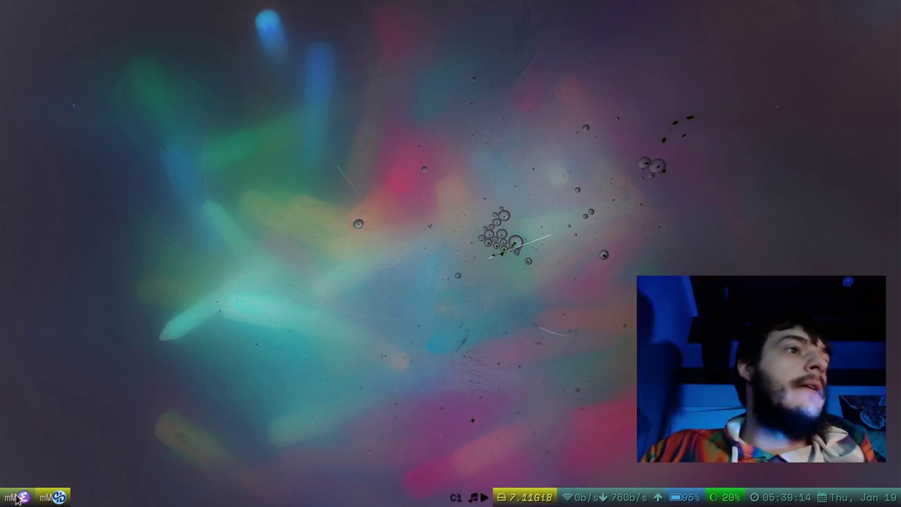
Cycle the Doom Emacs and browser windows from the taskbar, ending on the bare desktop.
scroll(23, 498, "down", 2)
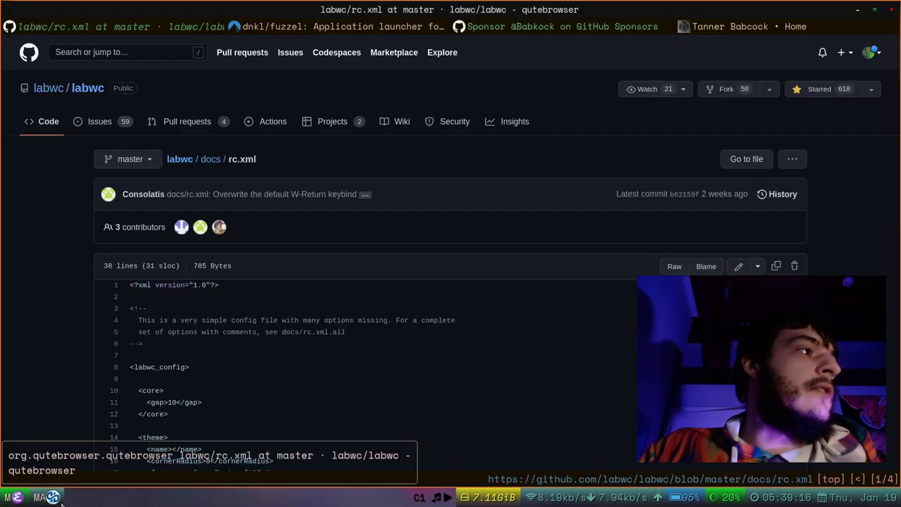
scroll(35, 503, "up", 1)
scroll(43, 501, "down", 1)
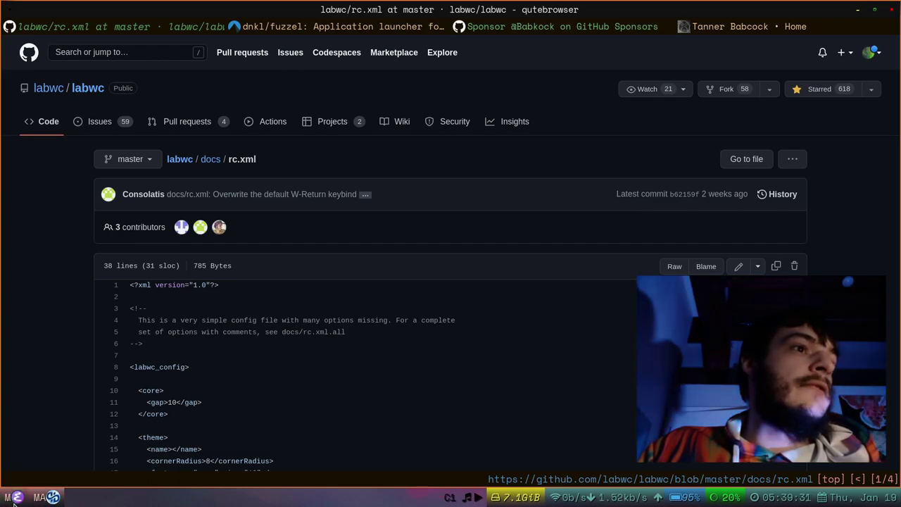
left_click(53, 498)
left_click(42, 500)
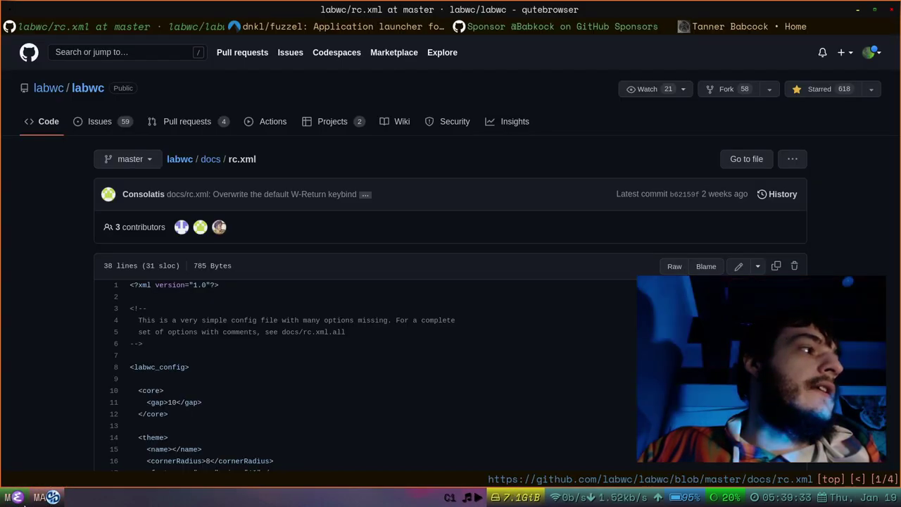
left_click(41, 499)
left_click(53, 499)
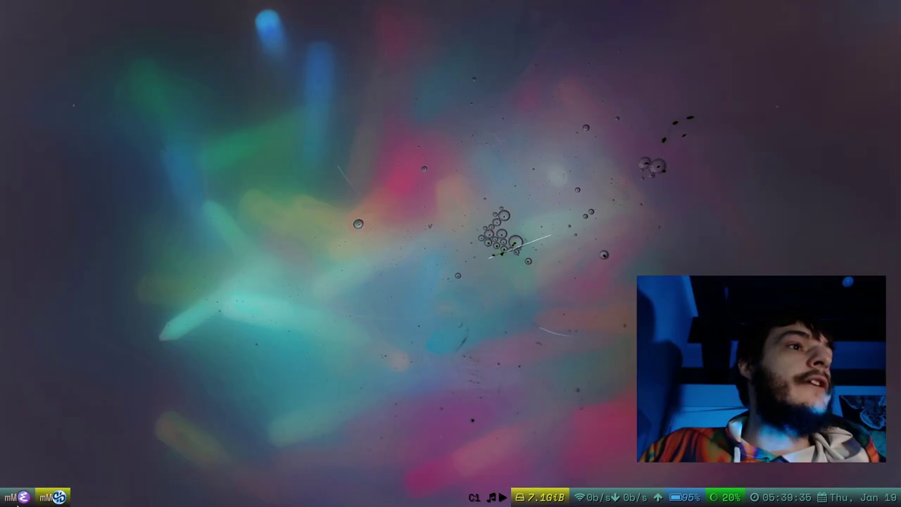
left_click(42, 500)
left_click(53, 500)
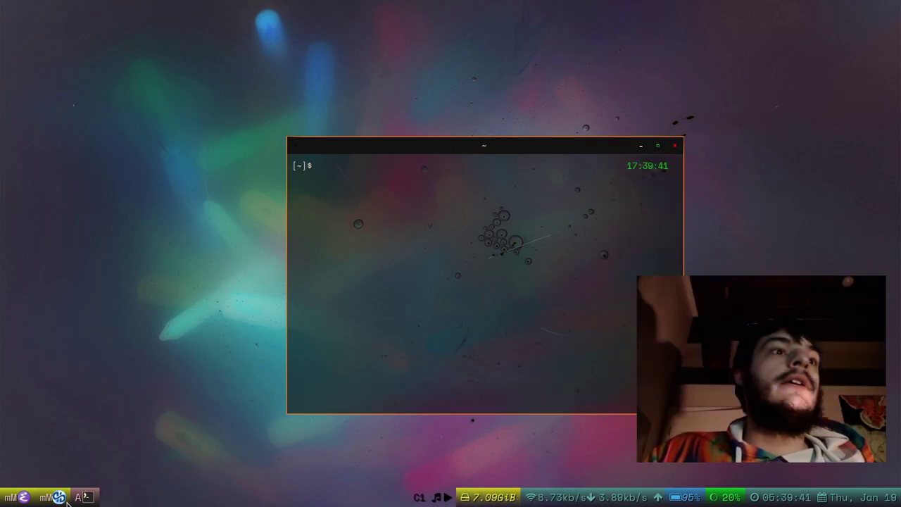
Hide the browser again, then move the terminal up-left and enlarge it.
left_click(59, 498)
left_click(55, 499)
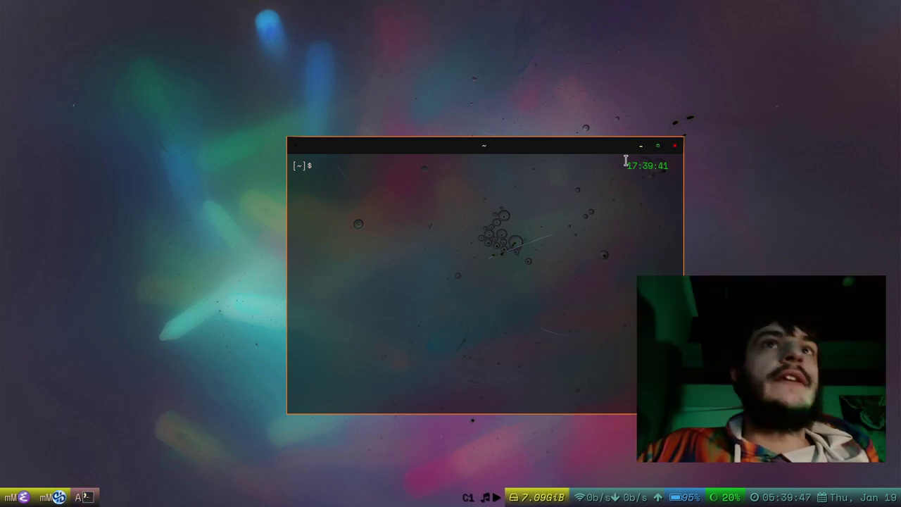
left_click_drag(603, 146, 424, 100)
left_click_drag(505, 372, 569, 397)
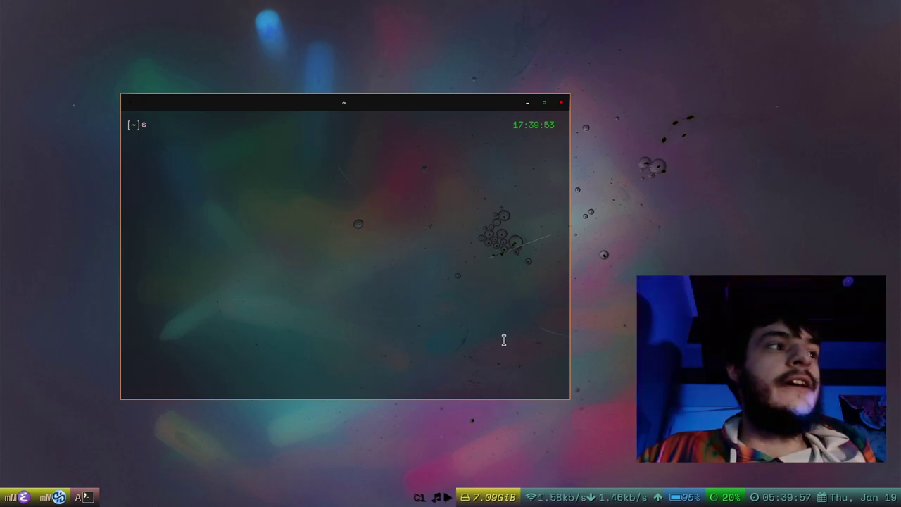
Run bb for a system-info readout, enlarge the text with Ctrl+=, then clear the terminal.
type("bb")
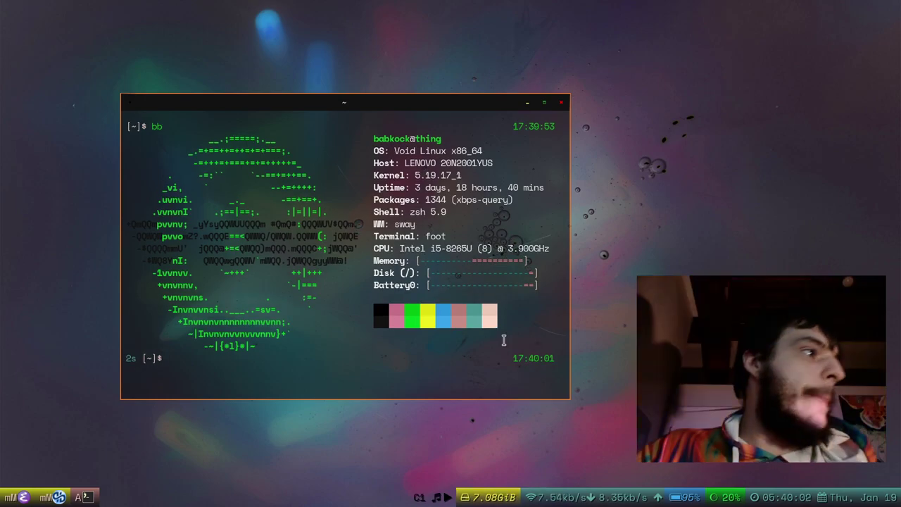
key("ctrl+equal")
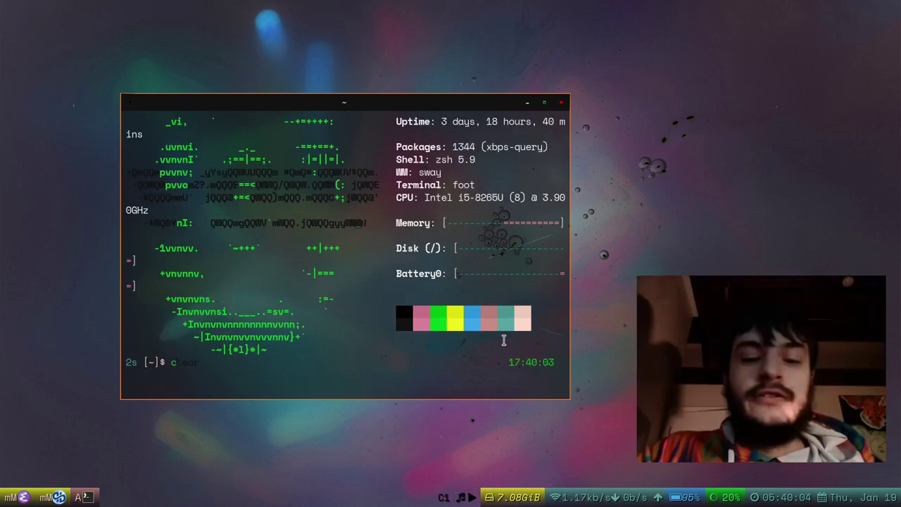
type("lear")
key("Return")
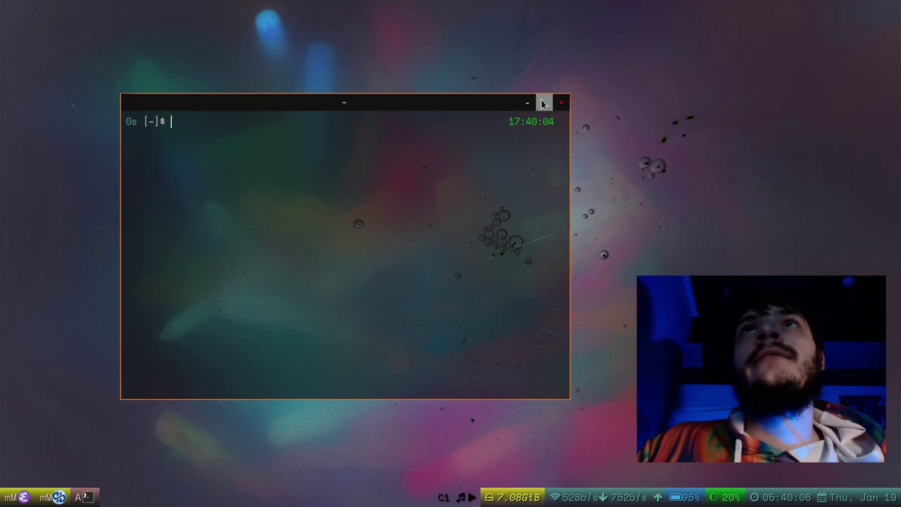
Toggle the terminal maximized with Super+M, minimize it with Super+N, restore it, and reposition it.
left_click_drag(466, 104, 557, 83)
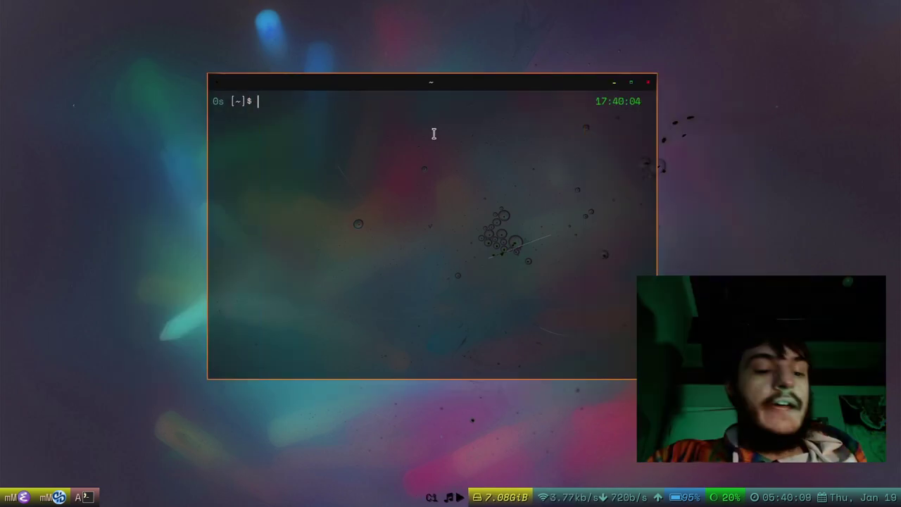
key("super+m")
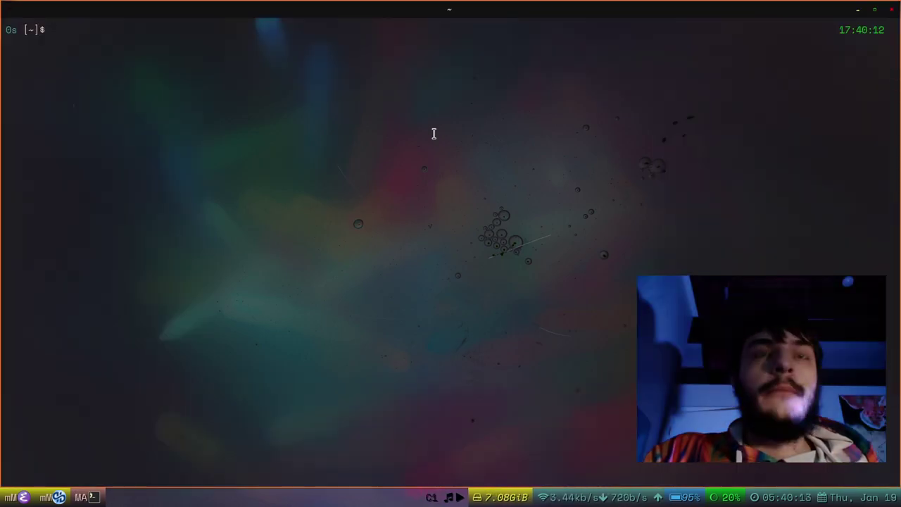
key("super+m")
key("super+m")
key("super+m")
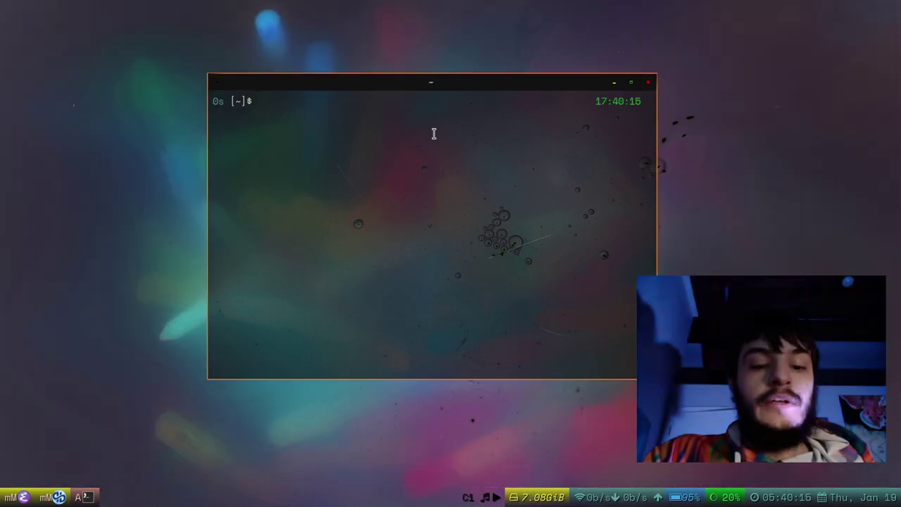
key("super+n")
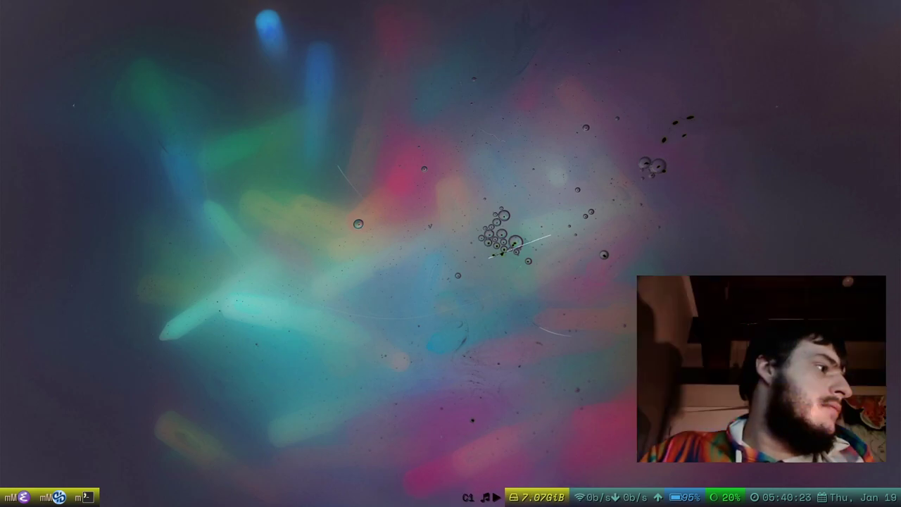
key("super+Return")
left_click_drag(458, 90, 508, 107)
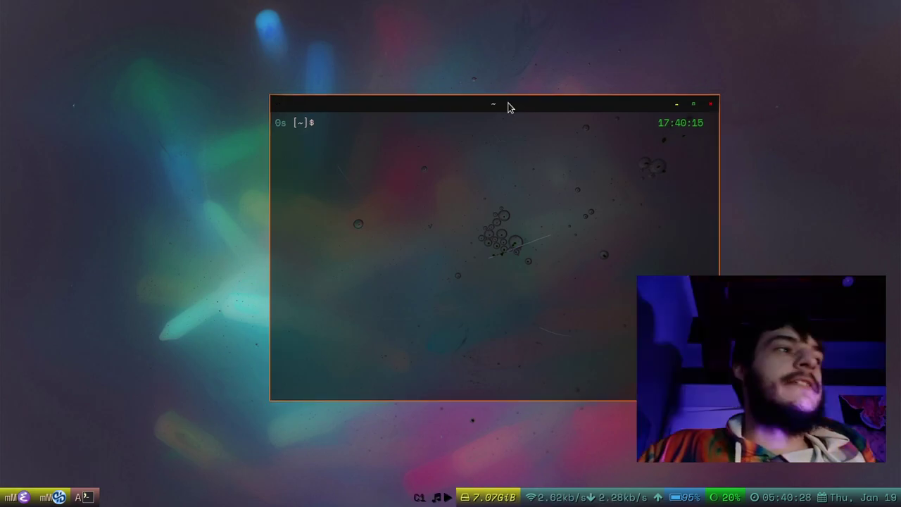
left_click(23, 497)
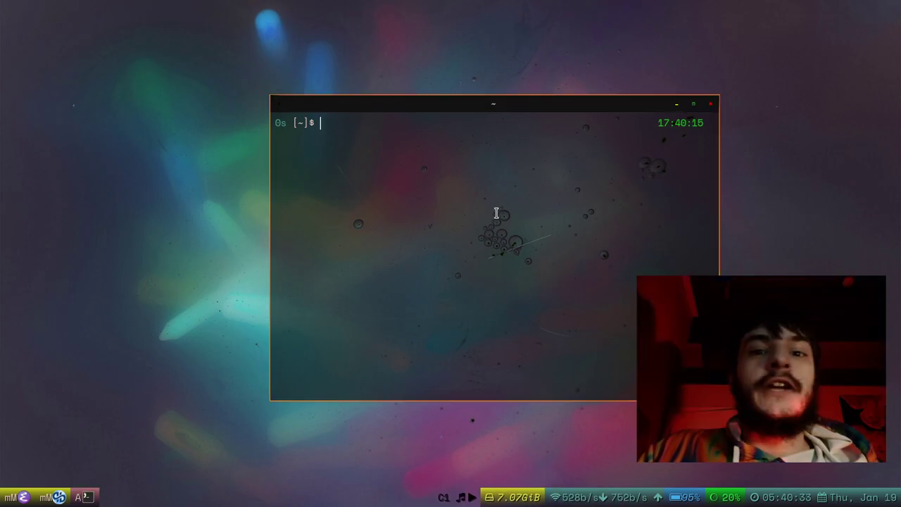
Switch to the Doom Emacs rc.xml window, go to line 1, and adjust the text size.
left_click(47, 499)
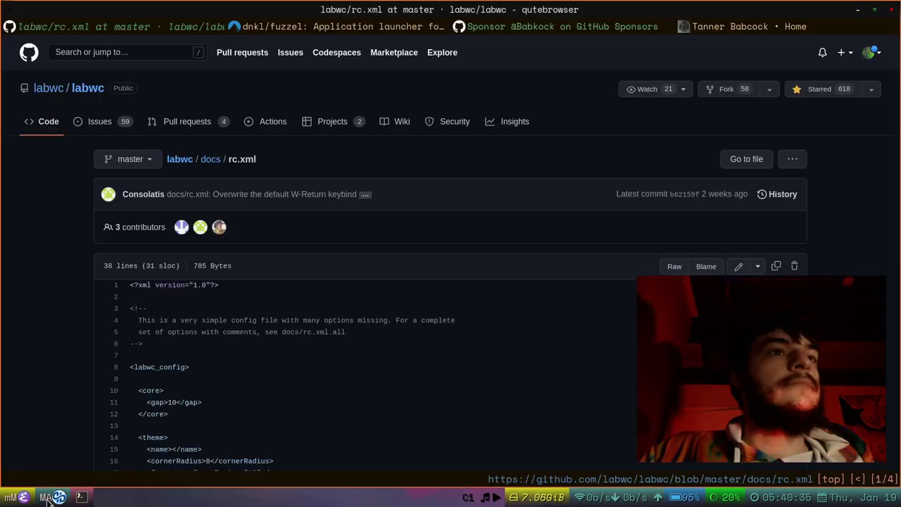
left_click(24, 497)
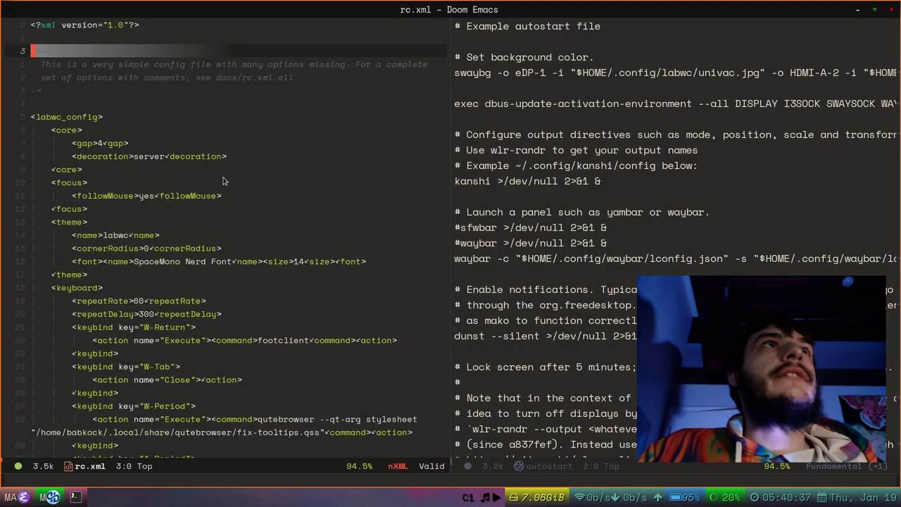
scroll(82, 53, "up", 2)
left_click(75, 25)
left_click(36, 25)
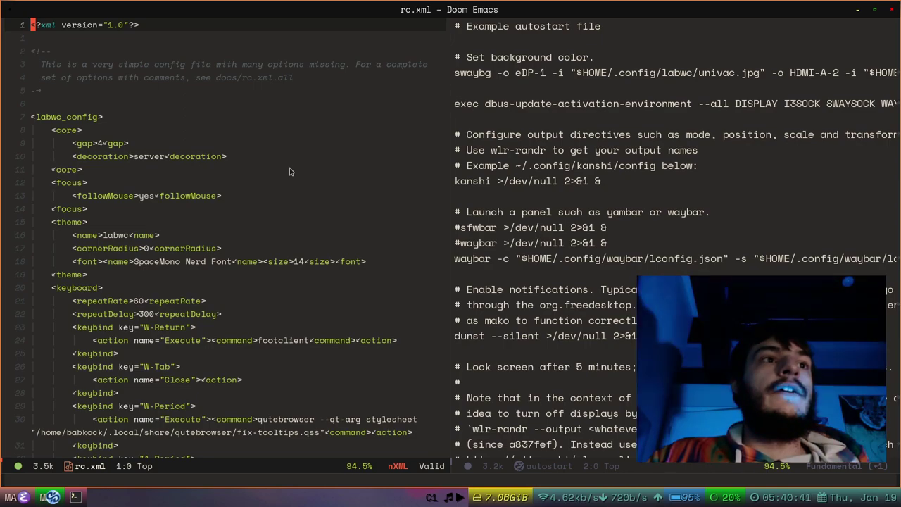
key("ctrl+x")
key("ctrl+minus")
key("ctrl+x")
key("ctrl+equal")
key("ctrl+equal")
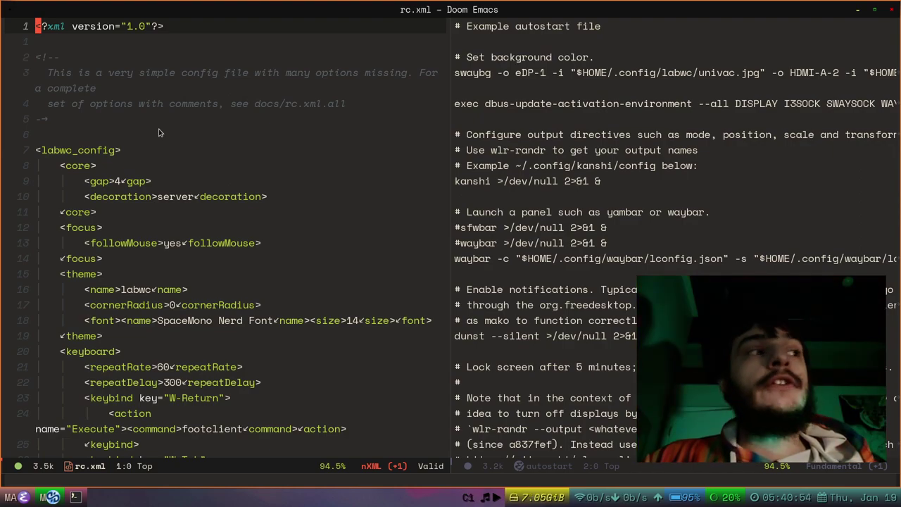
Scroll rc.xml from the top down to the W-Return keybind.
scroll(159, 133, "down", 4)
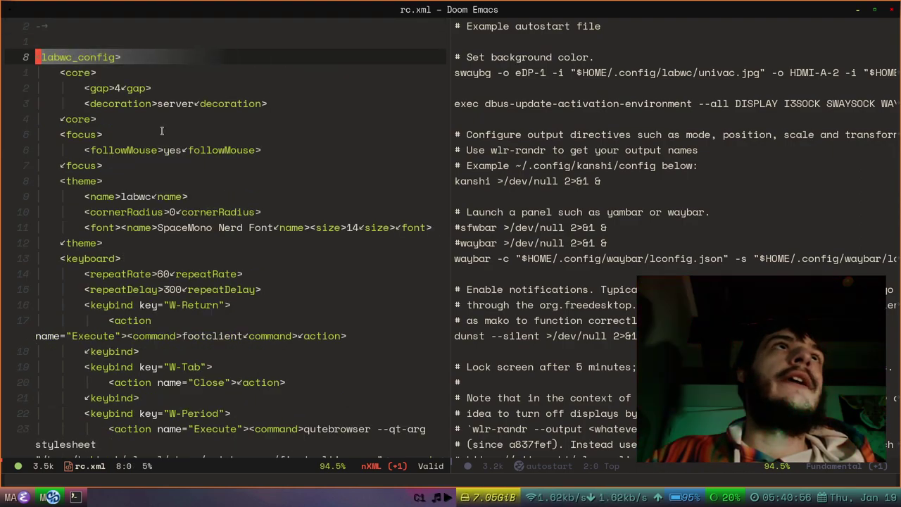
scroll(185, 148, "up", 4)
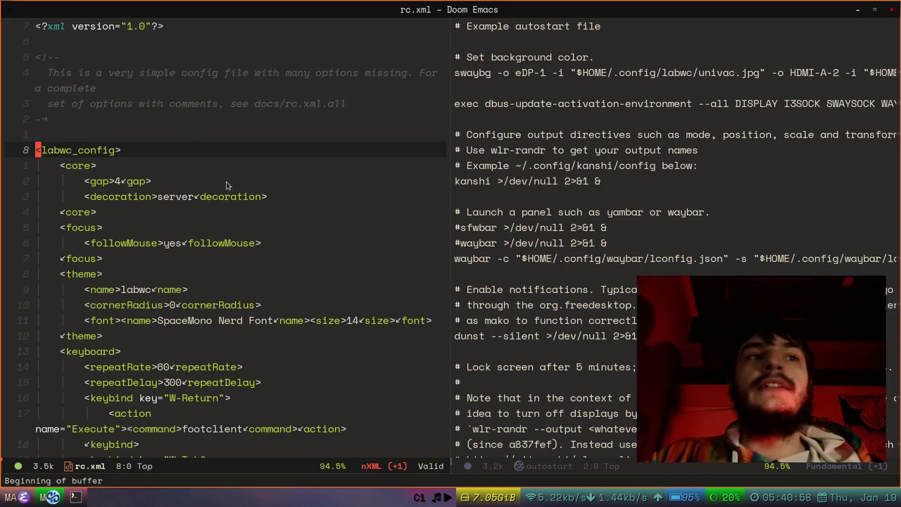
scroll(233, 202, "down", 1)
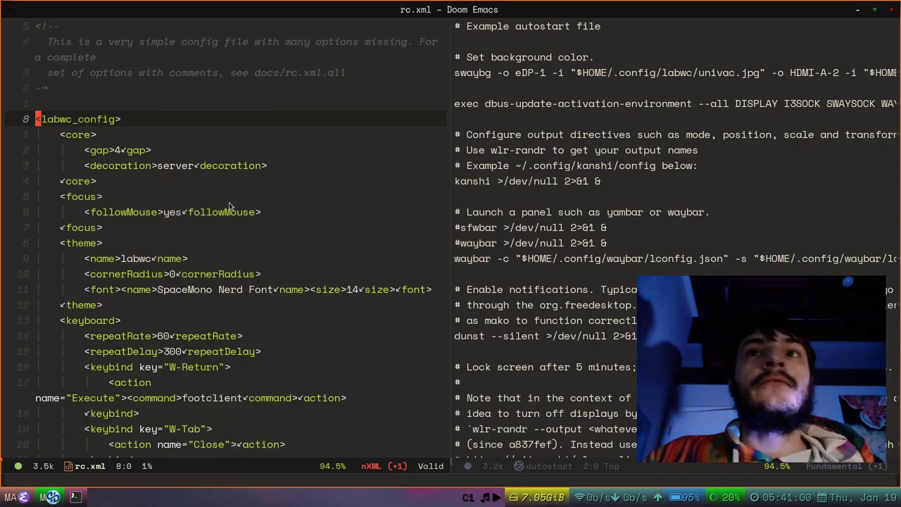
scroll(229, 206, "down", 1)
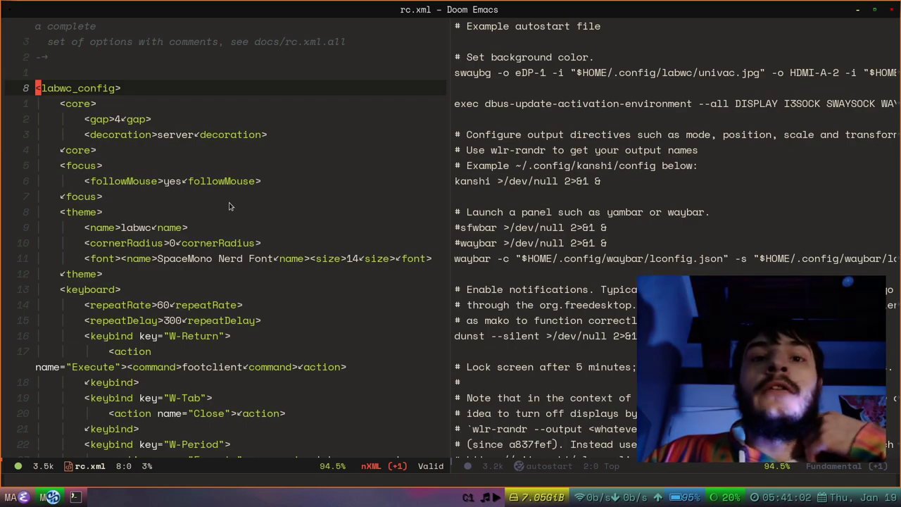
scroll(228, 206, "down", 3)
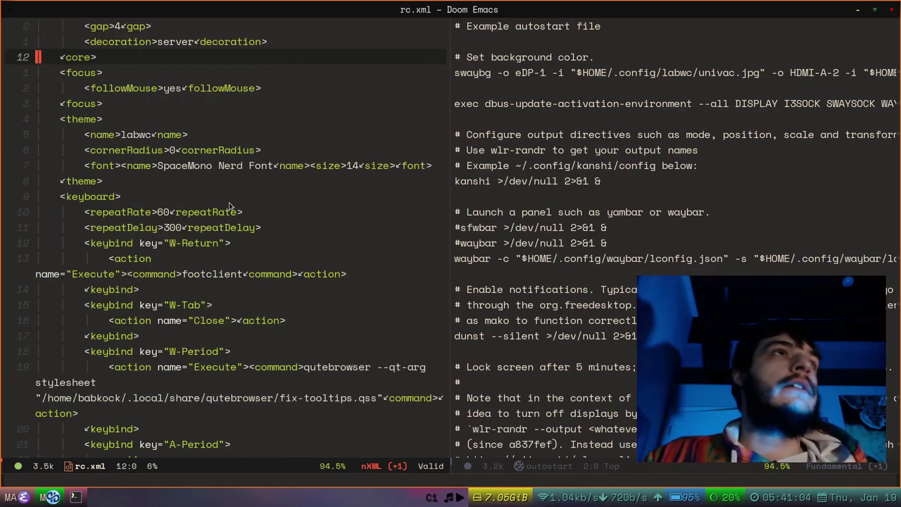
scroll(228, 205, "down", 6)
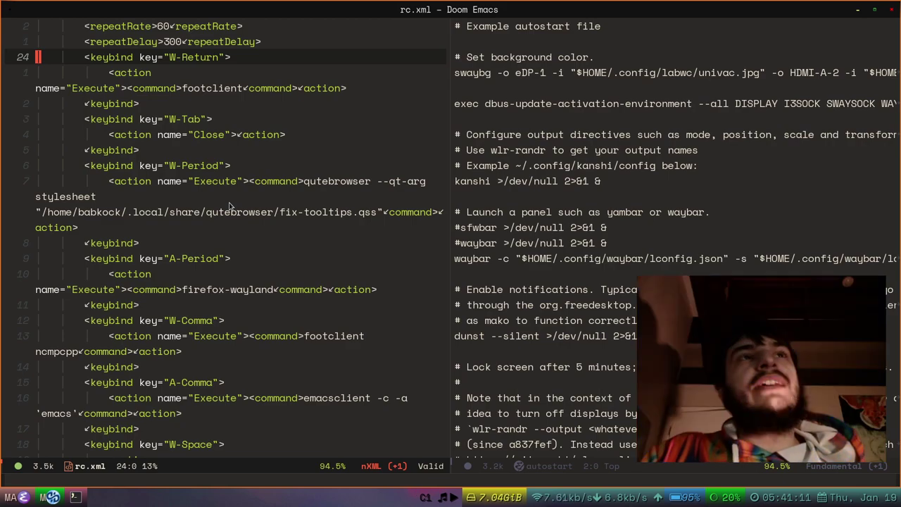
Scroll rc.xml's keybinds down to the libinput section: touchpad pointerSpeed 0.97, gaming mouse 0.62.
key("j")
key("j")
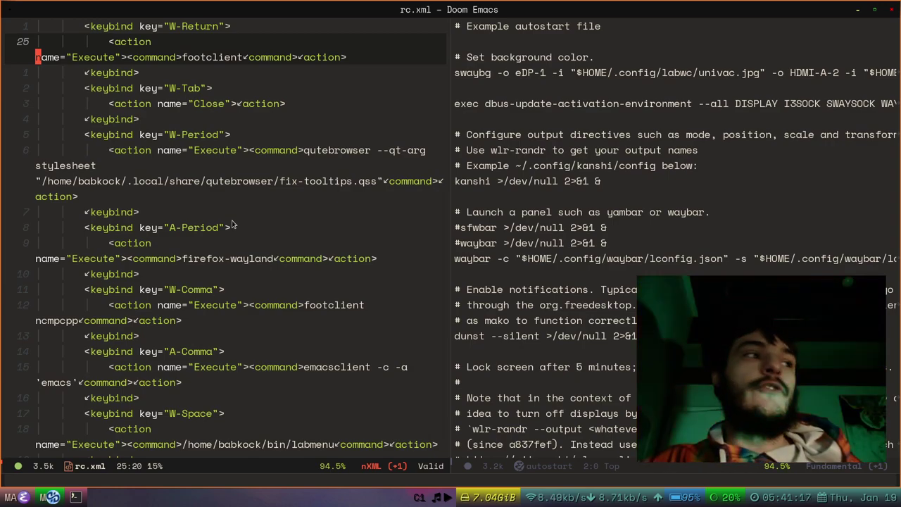
scroll(250, 232, "down", 5)
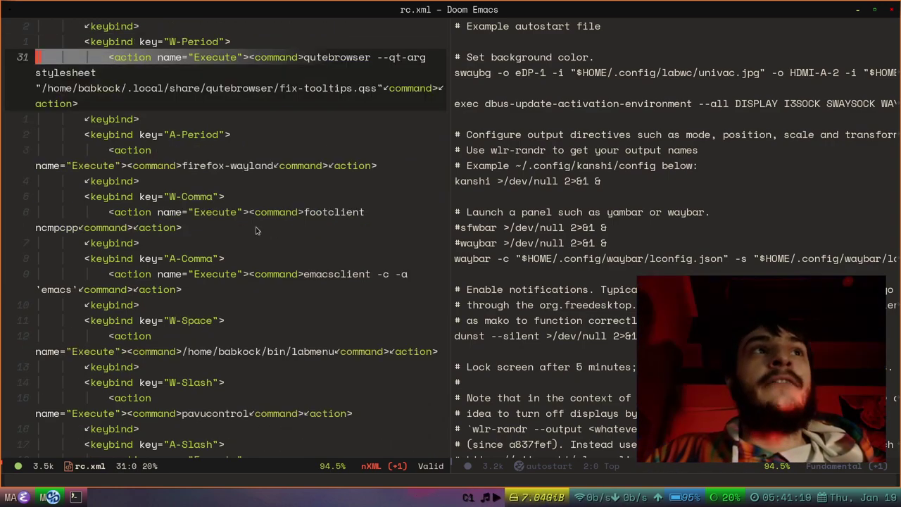
scroll(257, 228, "up", 7)
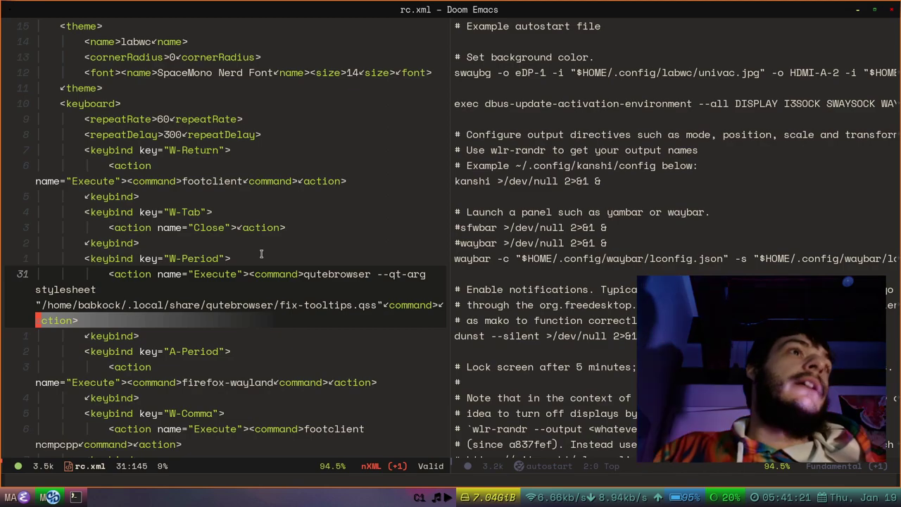
scroll(261, 255, "up", 2)
scroll(263, 261, "down", 6)
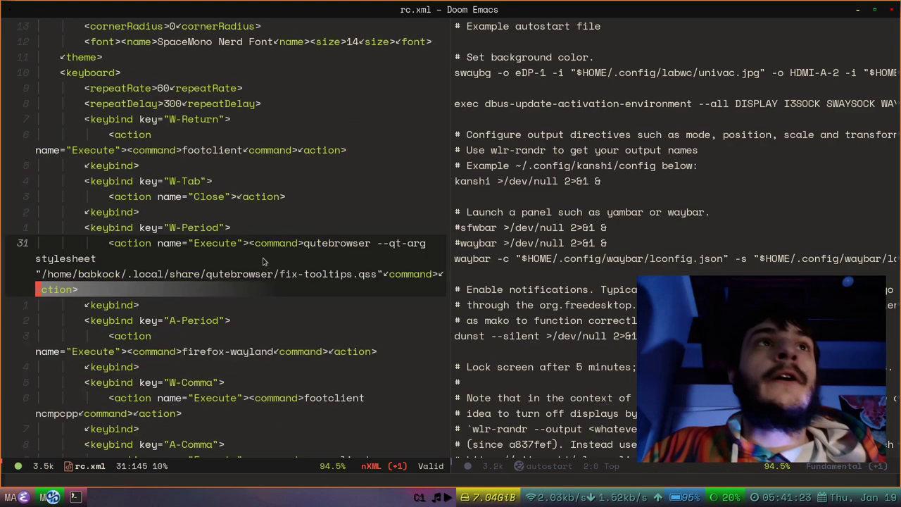
scroll(263, 261, "up", 1)
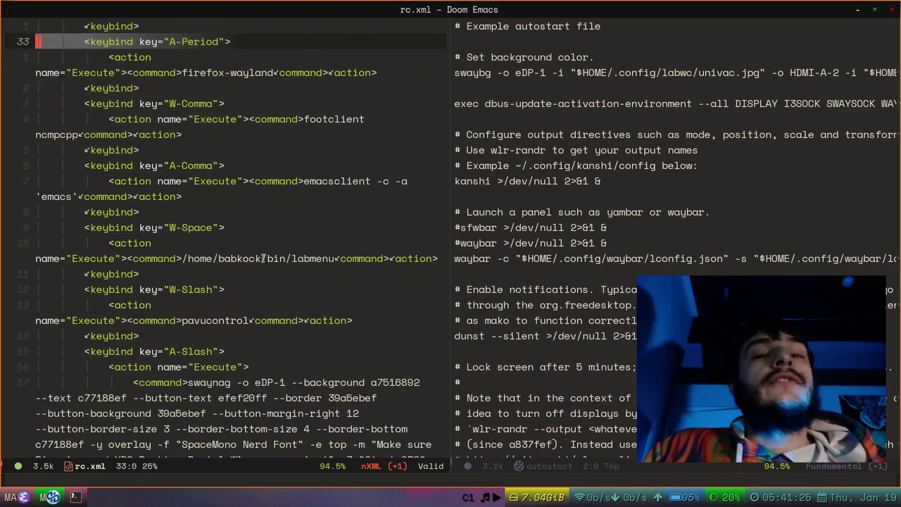
scroll(262, 258, "down", 3)
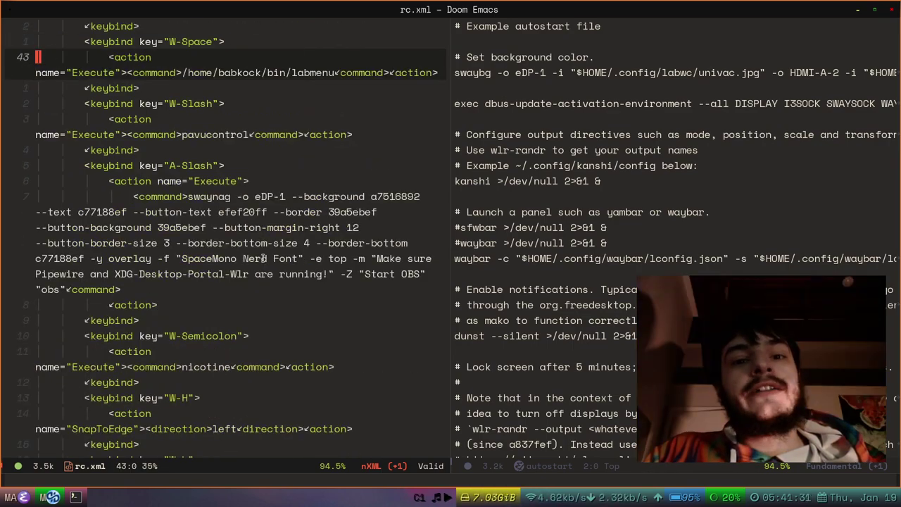
scroll(260, 264, "down", 10)
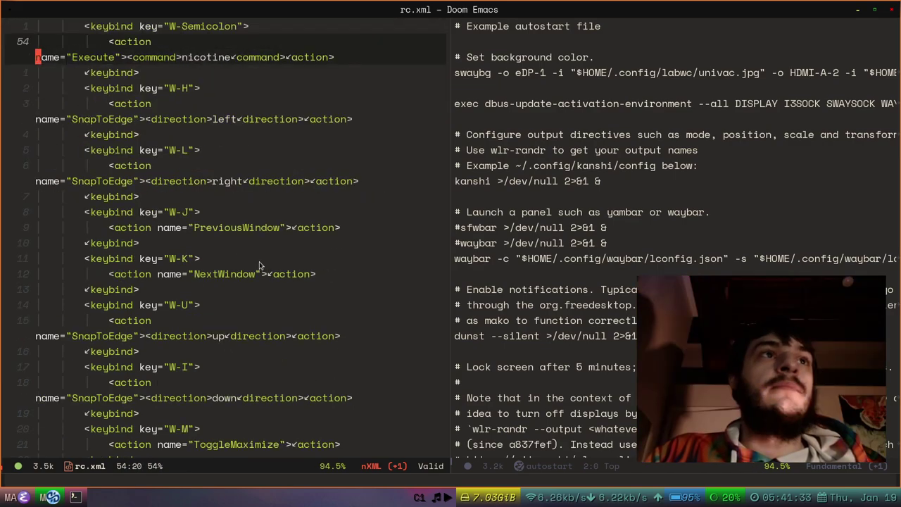
scroll(259, 263, "down", 5)
scroll(259, 261, "down", 15)
scroll(259, 265, "up", 12)
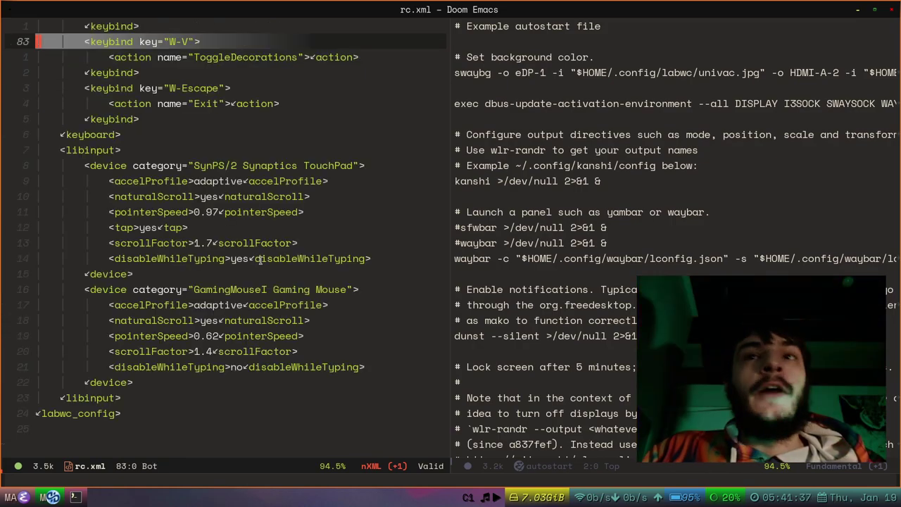
scroll(287, 178, "down", 7)
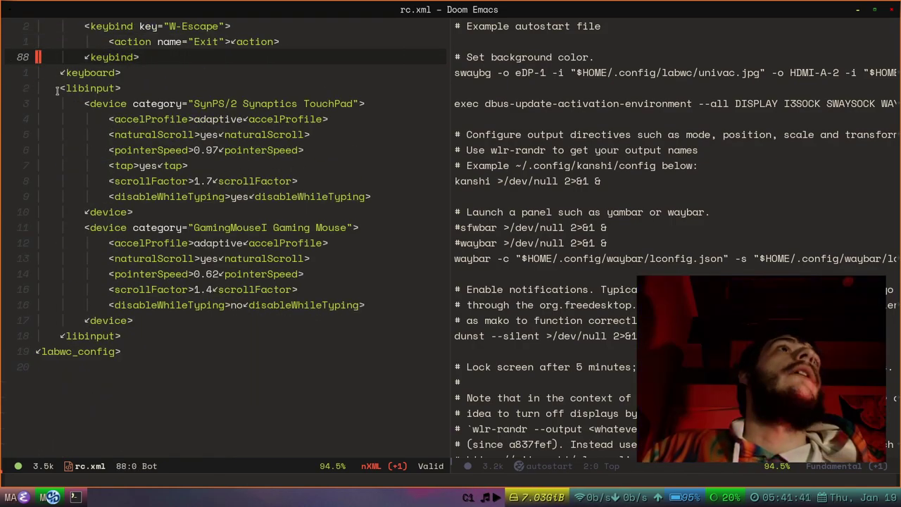
Highlight the libinput device block and the mouse entry, then clear the selection.
left_click_drag(62, 90, 155, 337)
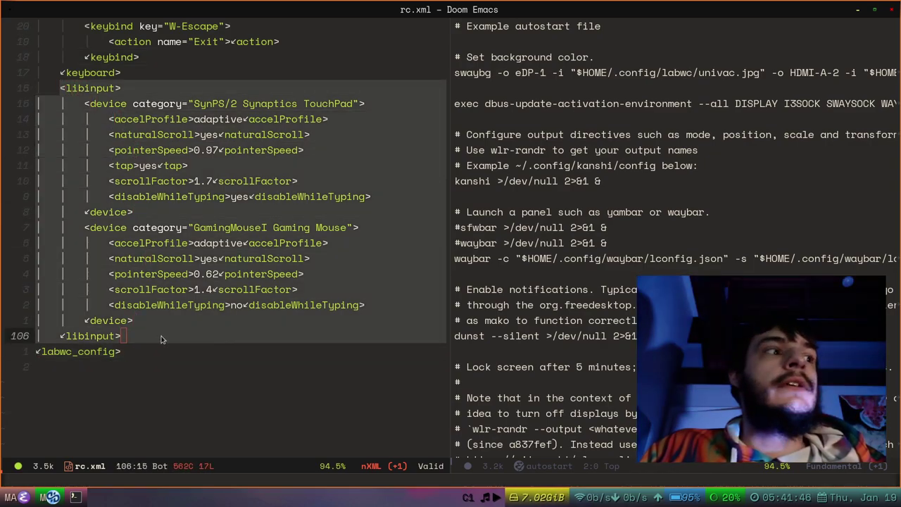
key("Escape")
left_click(280, 86)
left_click_drag(281, 76, 301, 228)
left_click(326, 318)
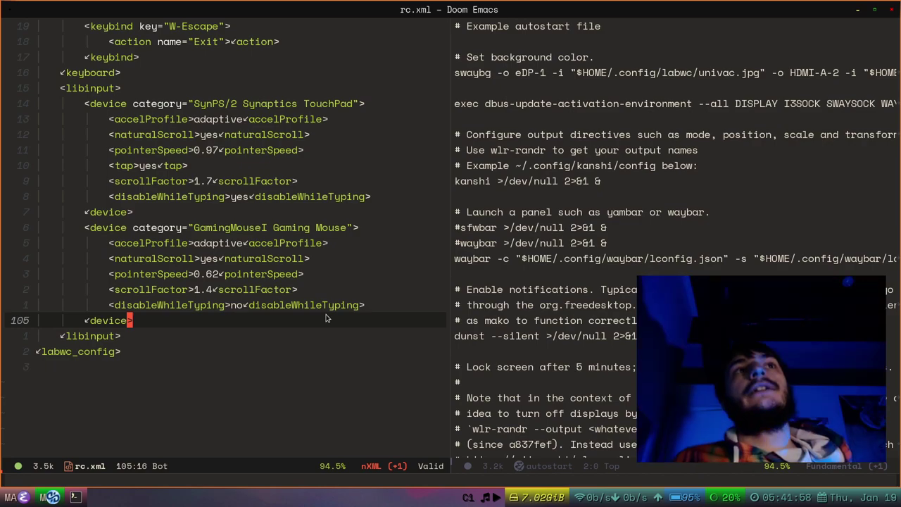
Scroll rc.xml back up to the W-Return, W-Tab and W-Period keybinds.
scroll(331, 295, "down", 3)
scroll(331, 295, "up", 8)
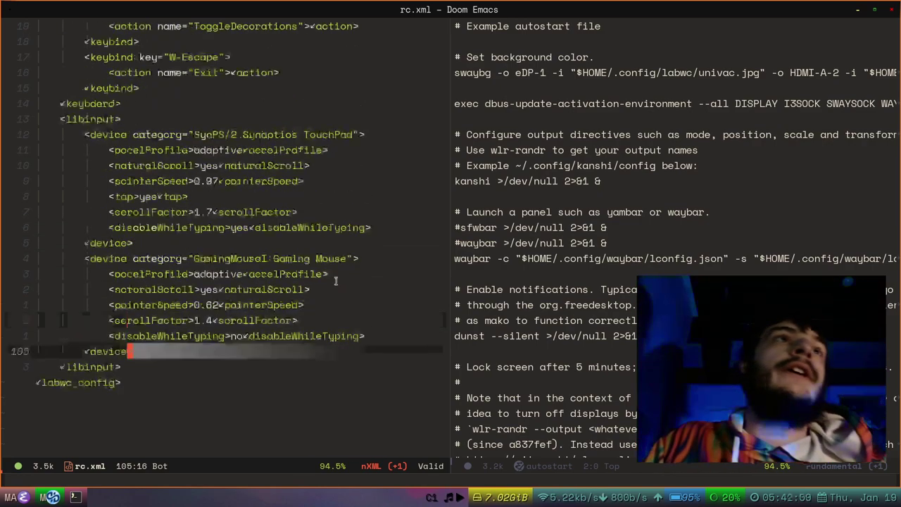
scroll(317, 249, "up", 8)
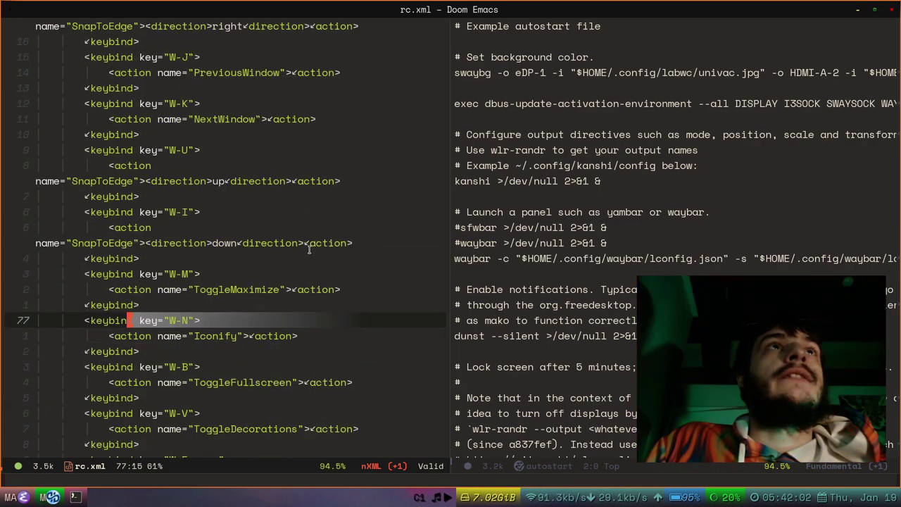
scroll(246, 331, "up", 11)
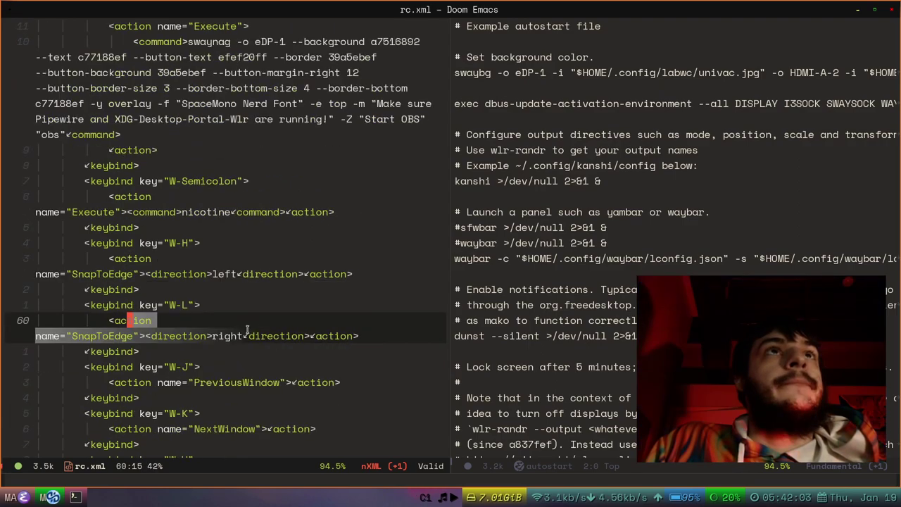
scroll(241, 242, "up", 10)
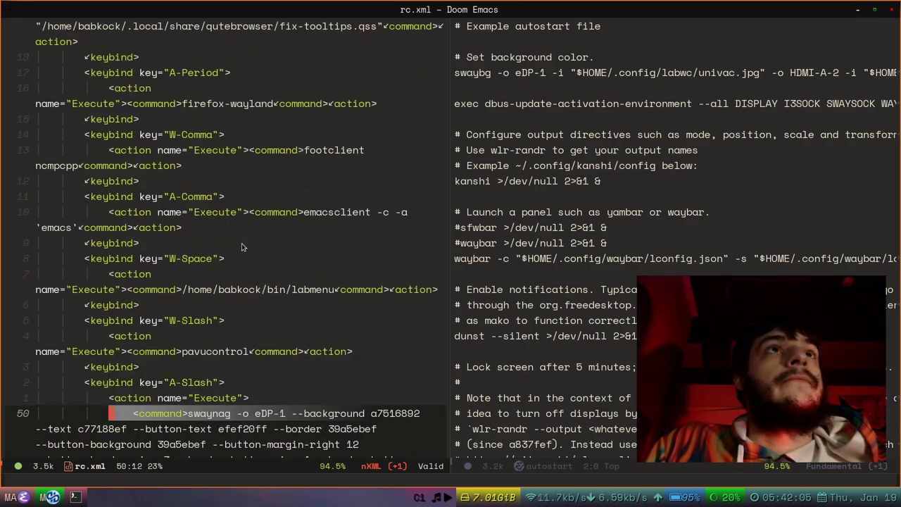
scroll(254, 289, "up", 1)
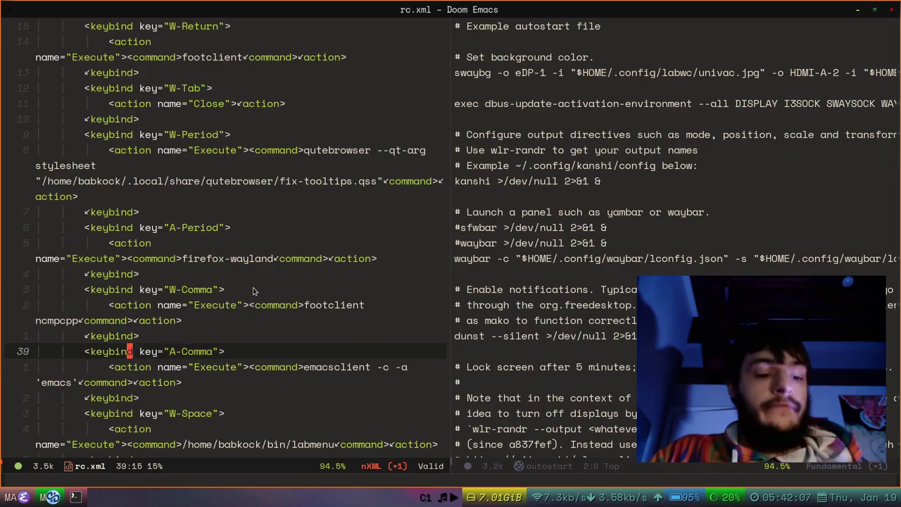
Launch Volume Control with Super+V, unmaximize it, and close it.
key("super+v")
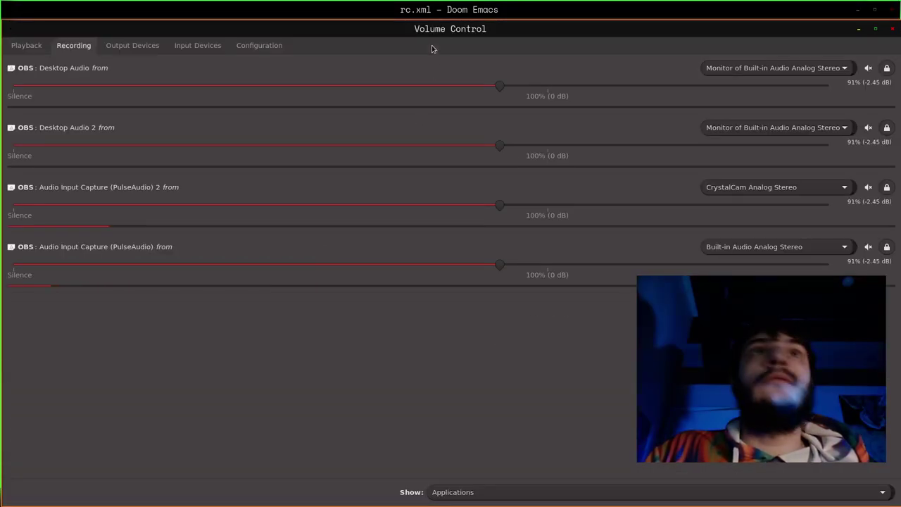
double_click(789, 28)
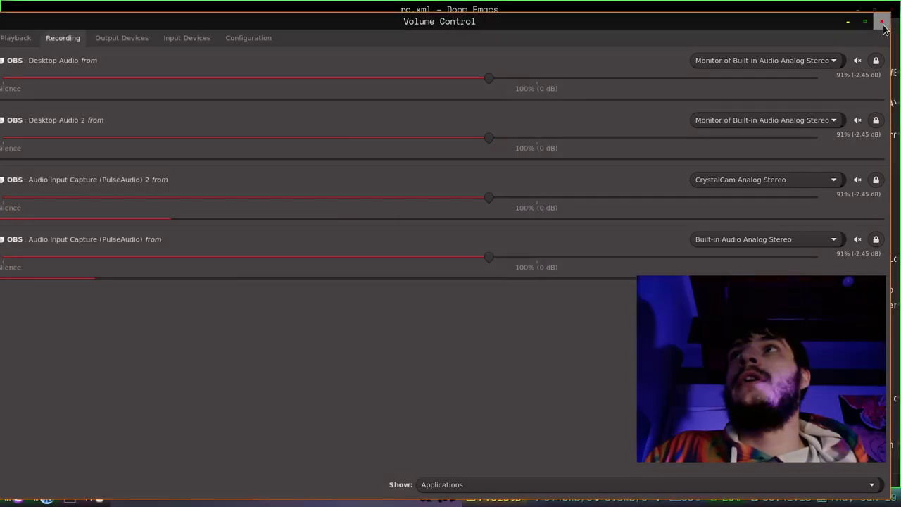
left_click(882, 21)
scroll(316, 279, "down", 1)
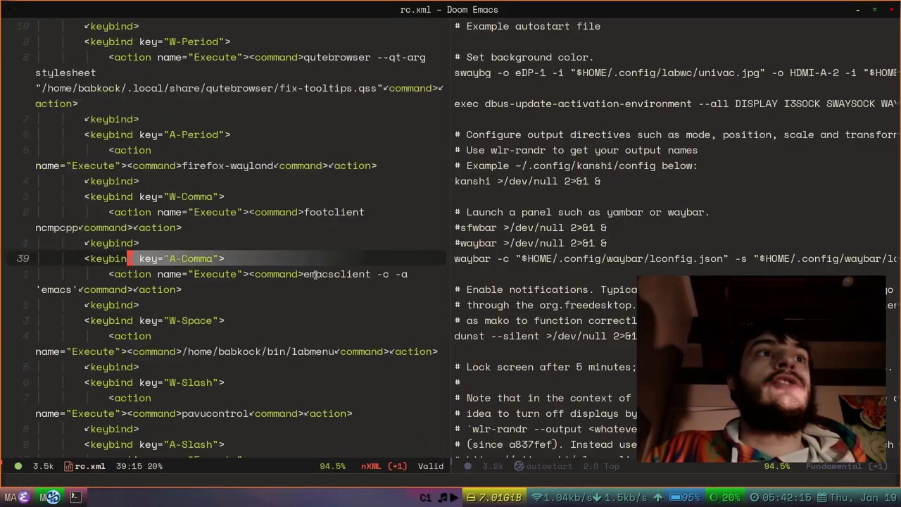
scroll(316, 279, "up", 1)
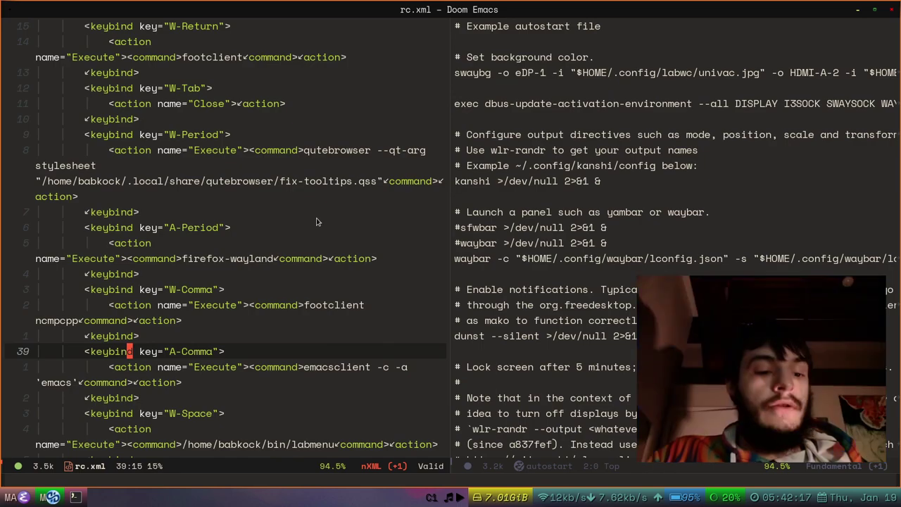
Open the floating ncmpcpp window with Super+Comma, resize and move it, then close it.
key("super+comma")
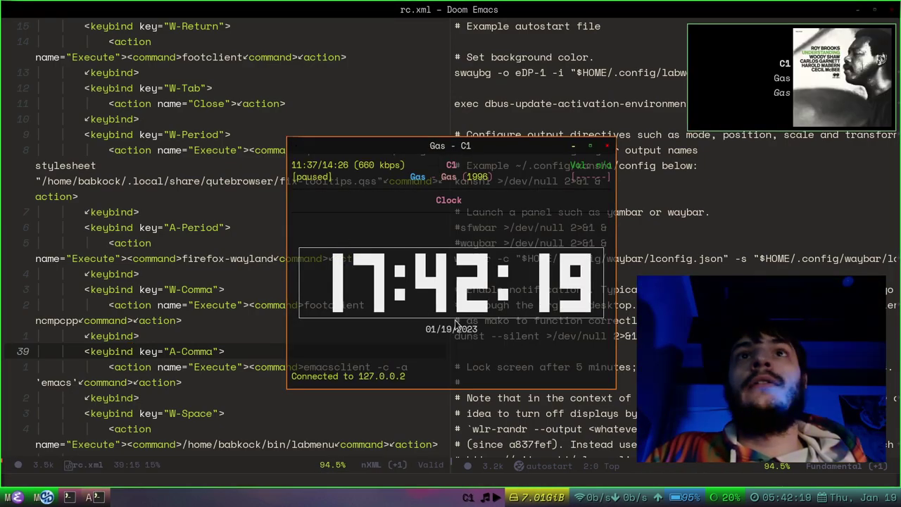
left_click_drag(614, 388, 866, 437)
left_click_drag(552, 147, 487, 122)
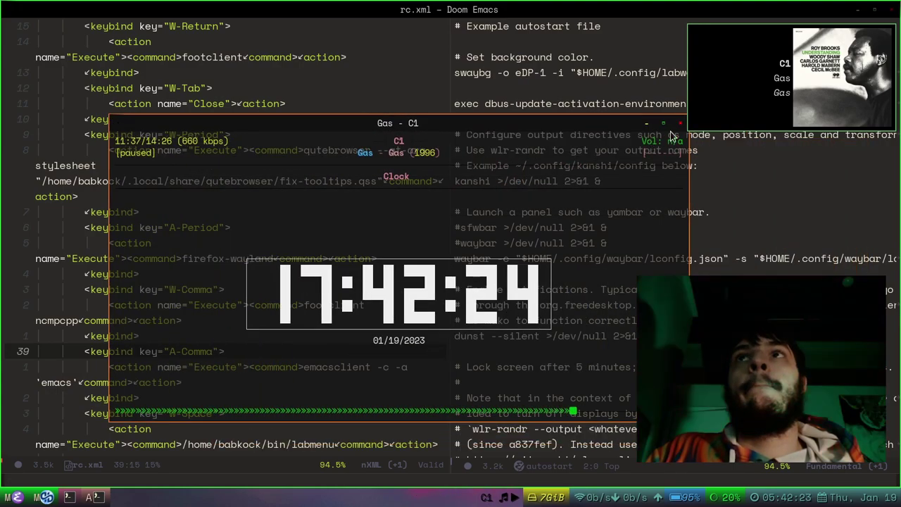
key("super+Tab")
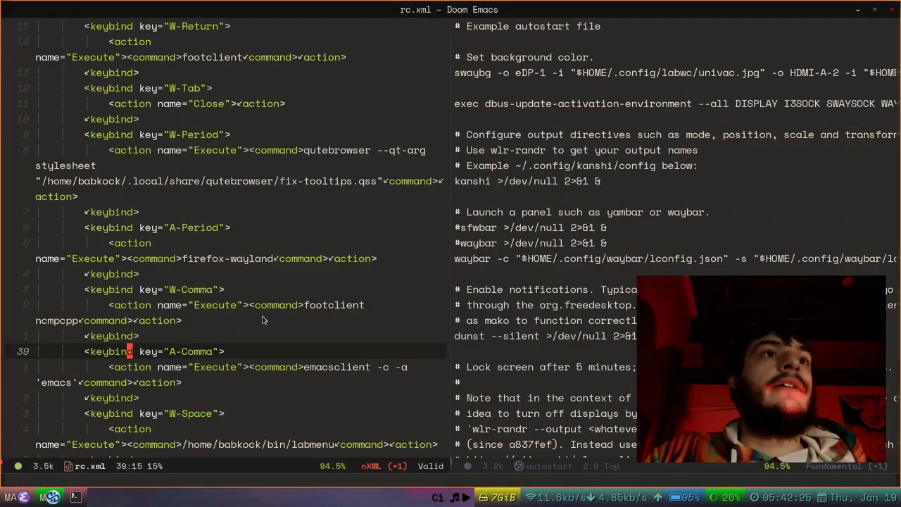
Undo three edits on the qutebrowser stylesheet line and jump back to the top of rc.xml.
scroll(267, 318, "down", 10)
key("u")
key("u")
key("u")
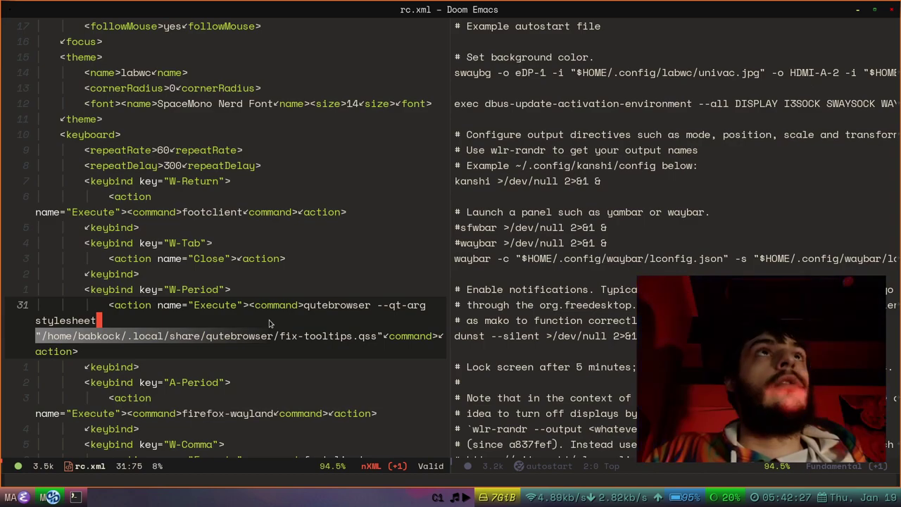
key("u")
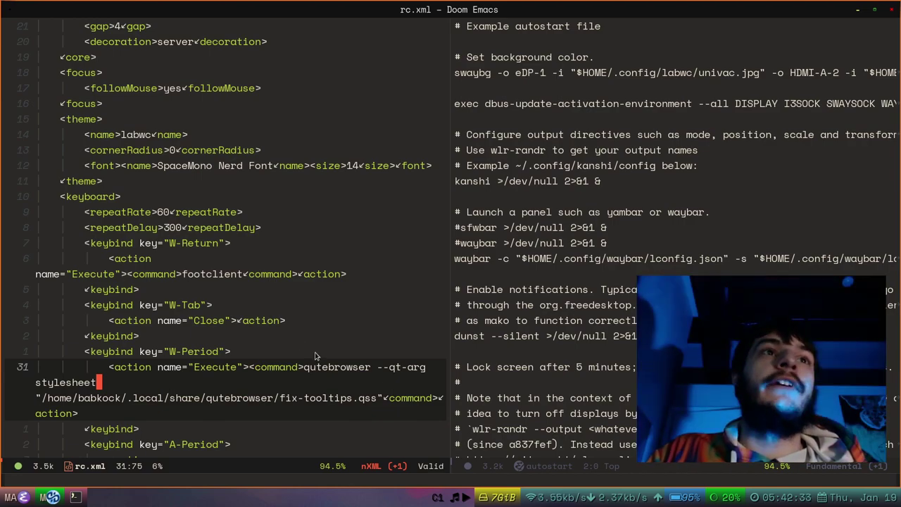
key("u")
key("ctrl+u")
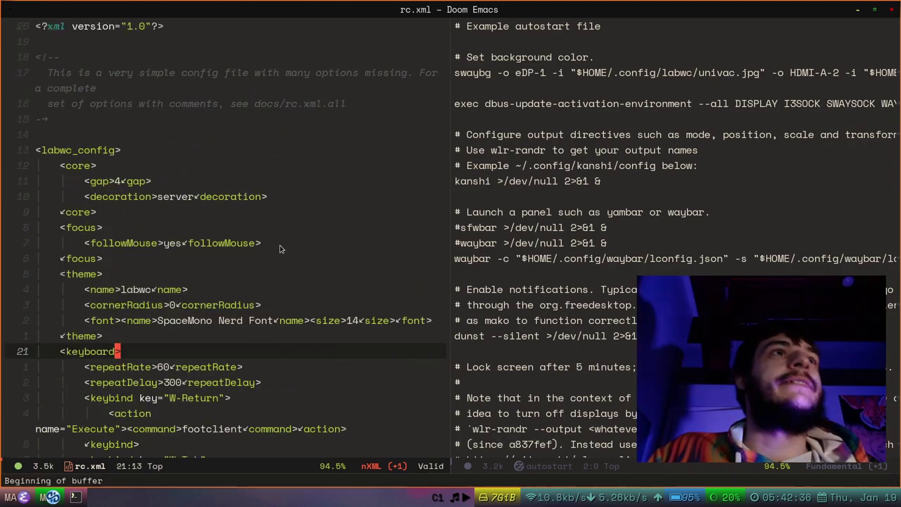
Return to qutebrowser's labwc rc.xml docs and go up to the labwc/labwc repository front page.
key("z")
key("z")
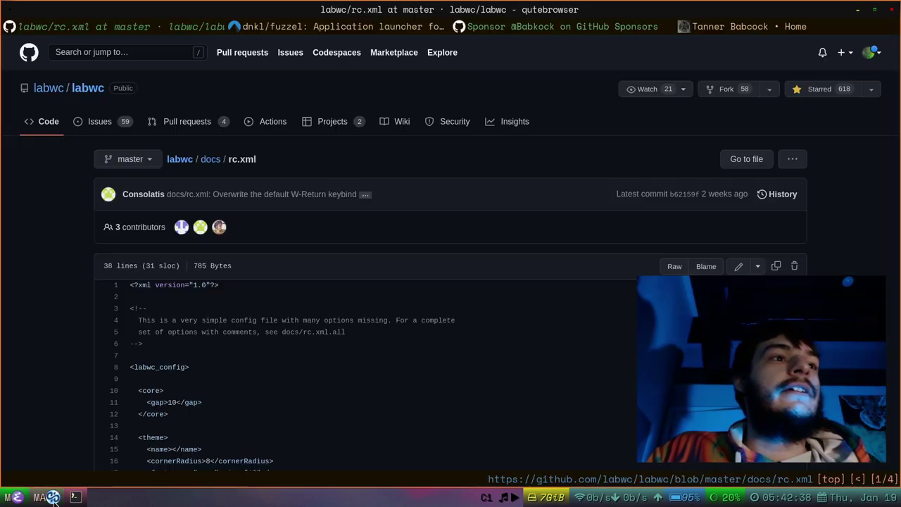
left_click(53, 497)
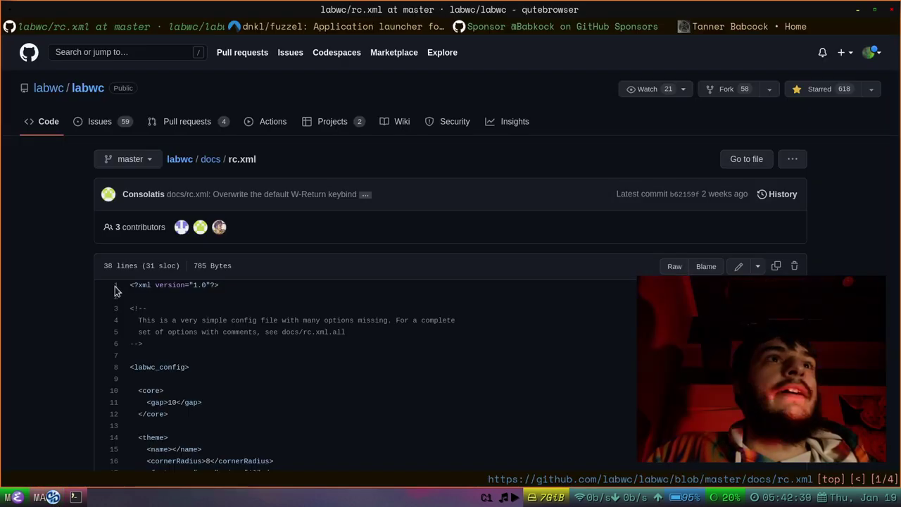
left_click(94, 91)
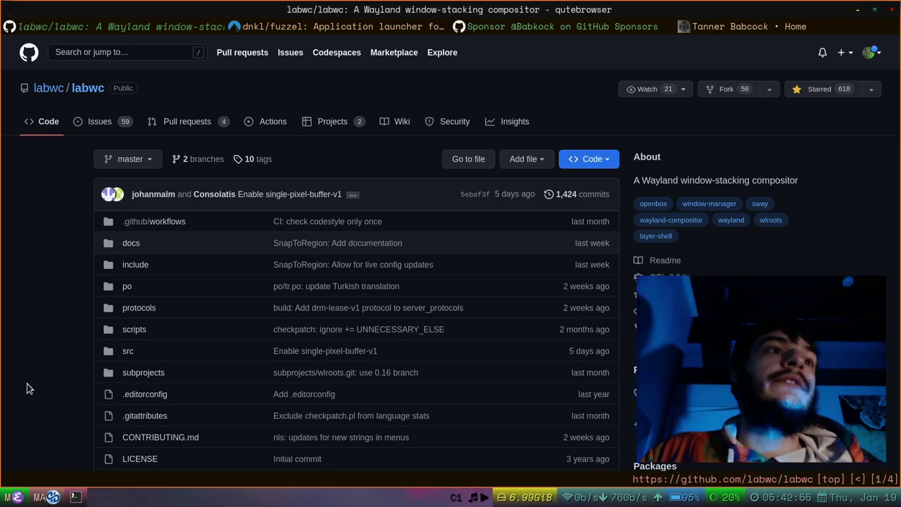
Open a new foot terminal, cd into .config/labwc and list its files with ls.
left_click(76, 497)
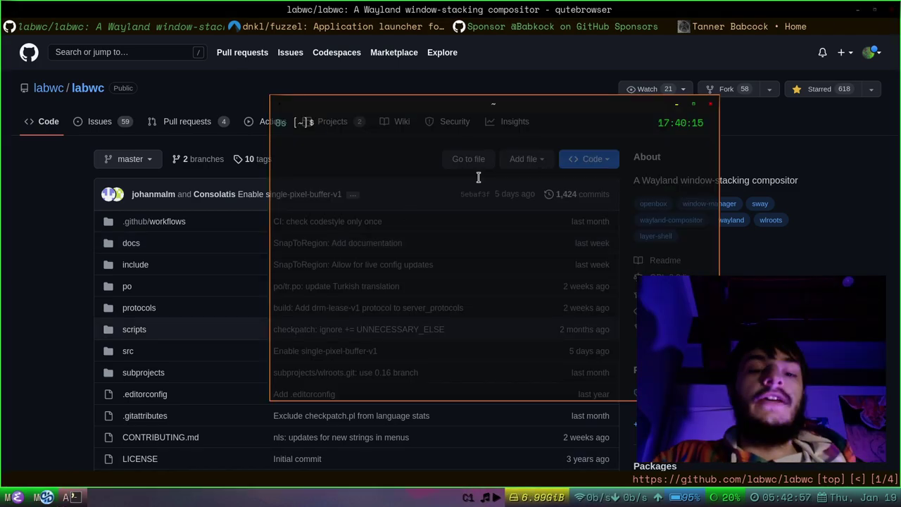
type("c")
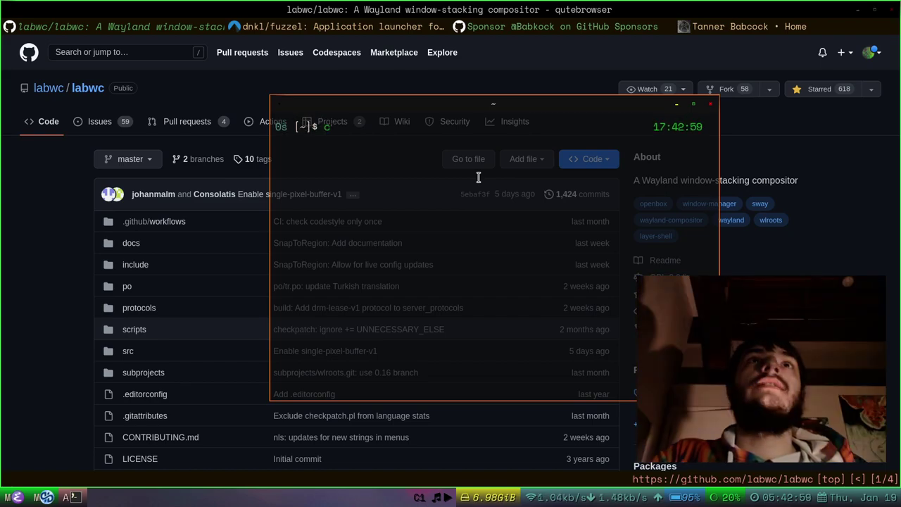
type("d .config/labwc")
key("Return")
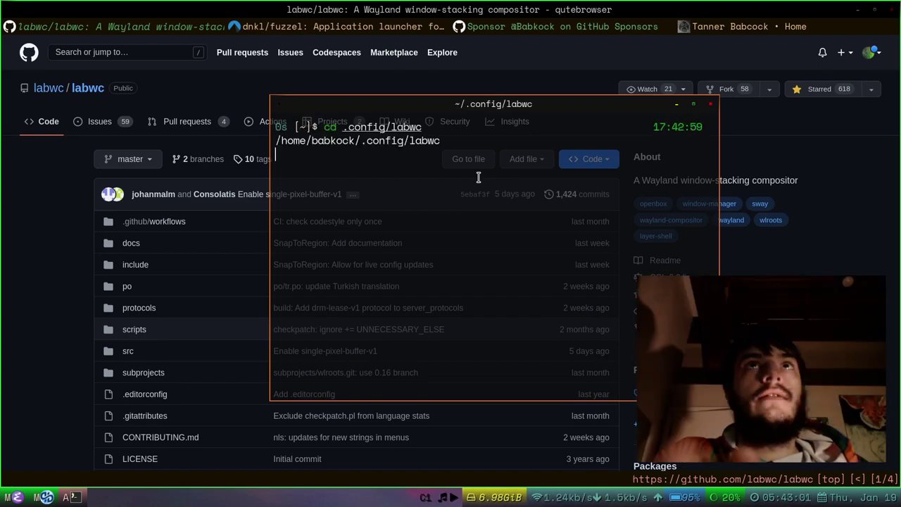
type("ls")
key("Return")
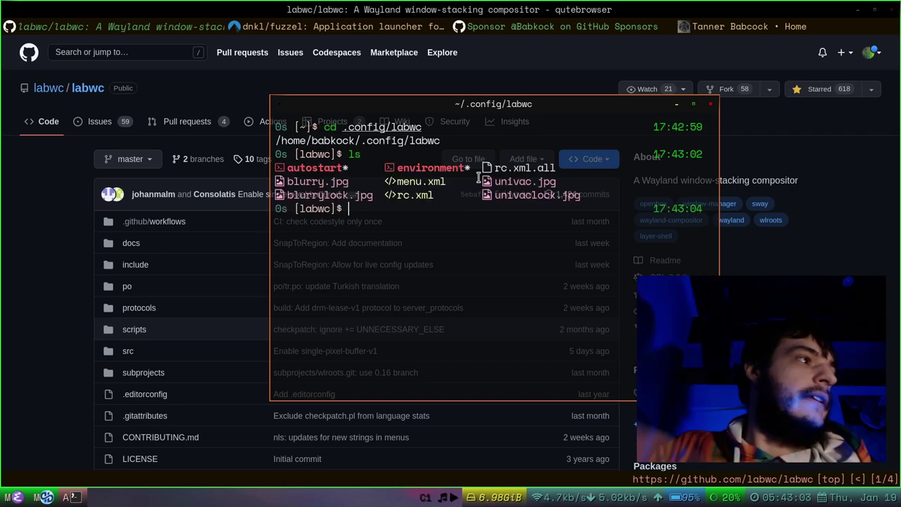
Move the terminal to the right and highlight the autostart, environment and rc.xml.all file names.
left_click_drag(486, 113, 364, 92)
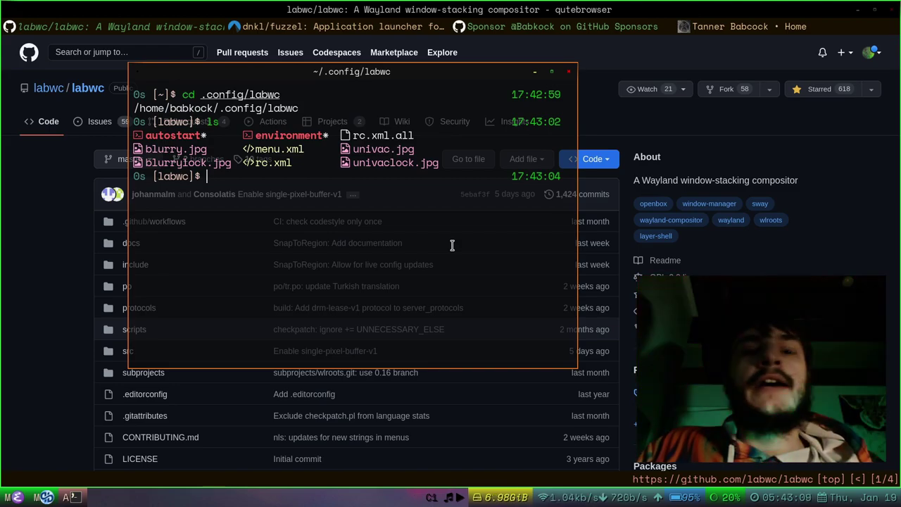
left_click_drag(418, 79, 659, 92)
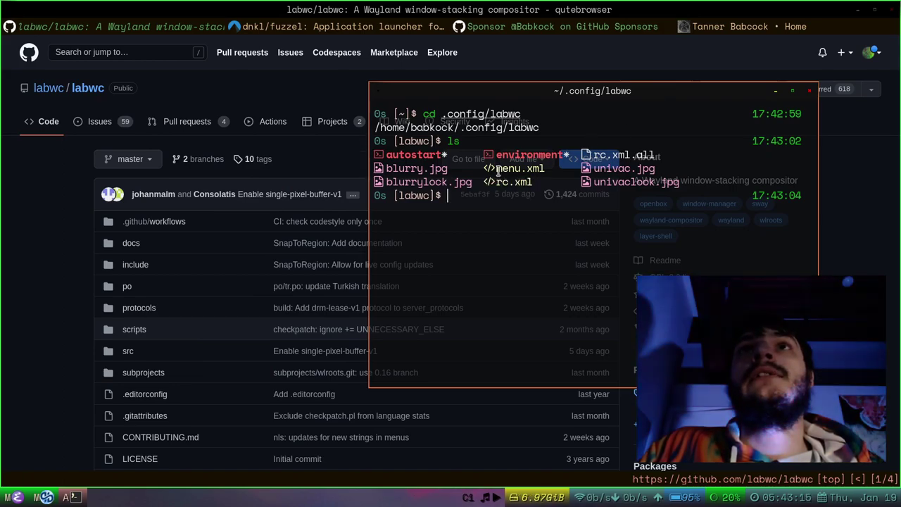
left_click(533, 171)
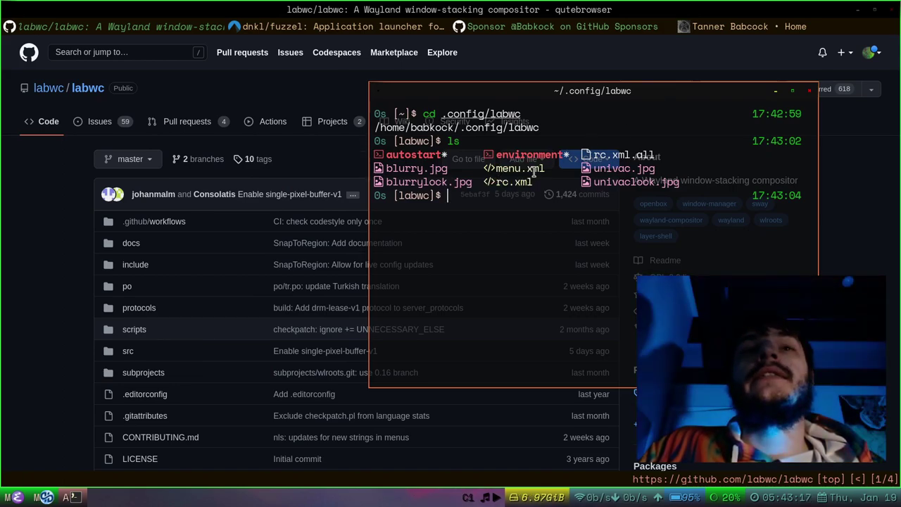
double_click(409, 153)
left_click(409, 153)
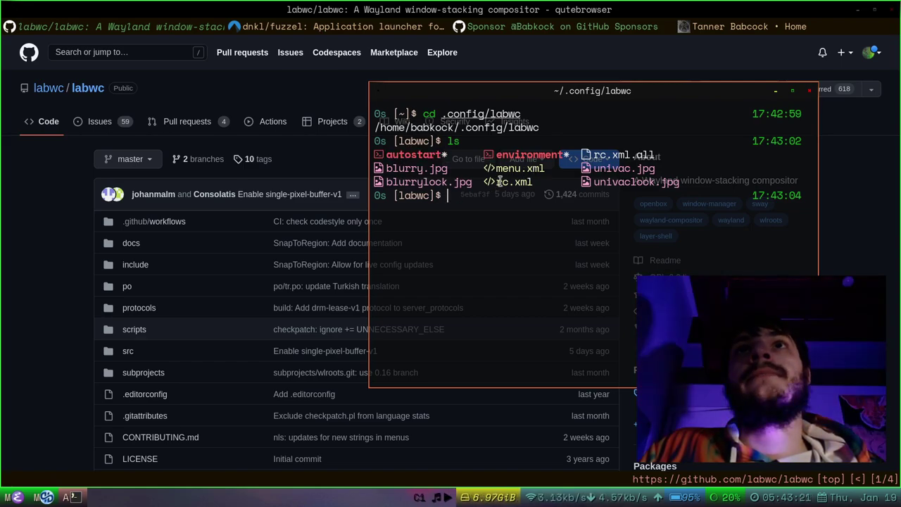
double_click(531, 154)
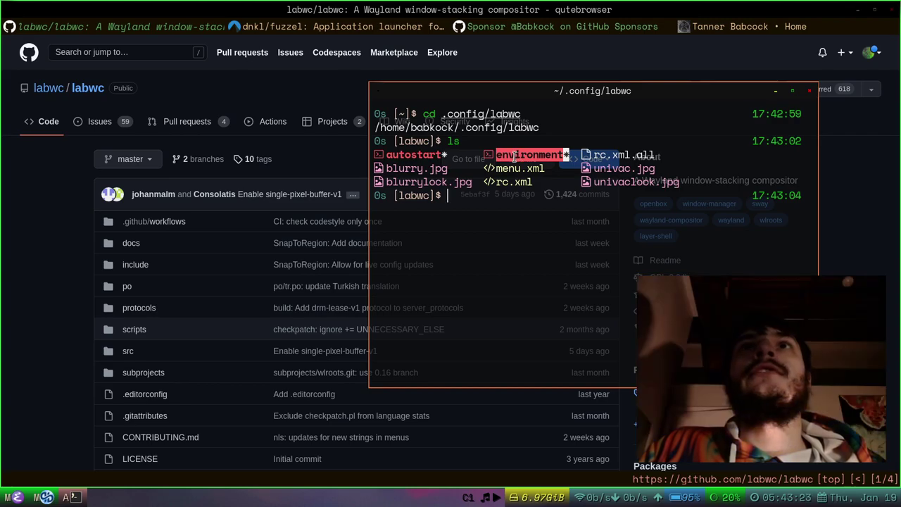
left_click(523, 167)
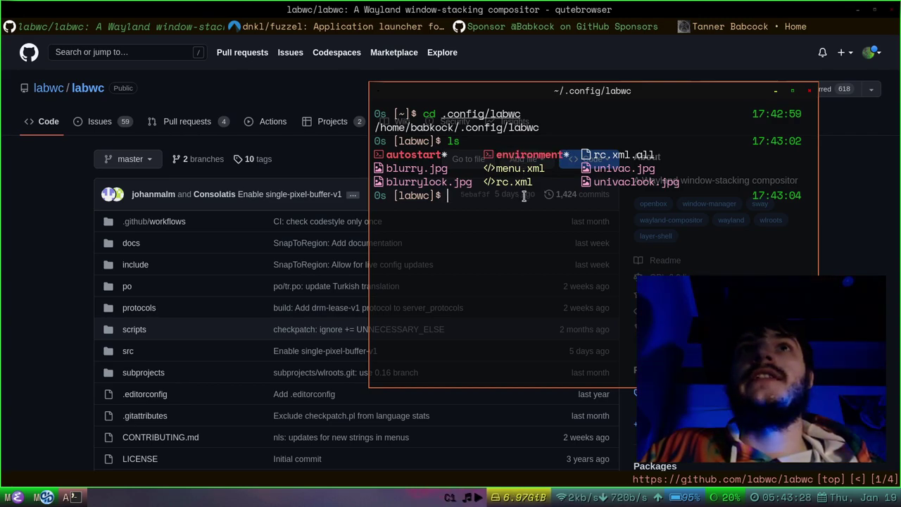
left_click_drag(654, 155, 585, 155)
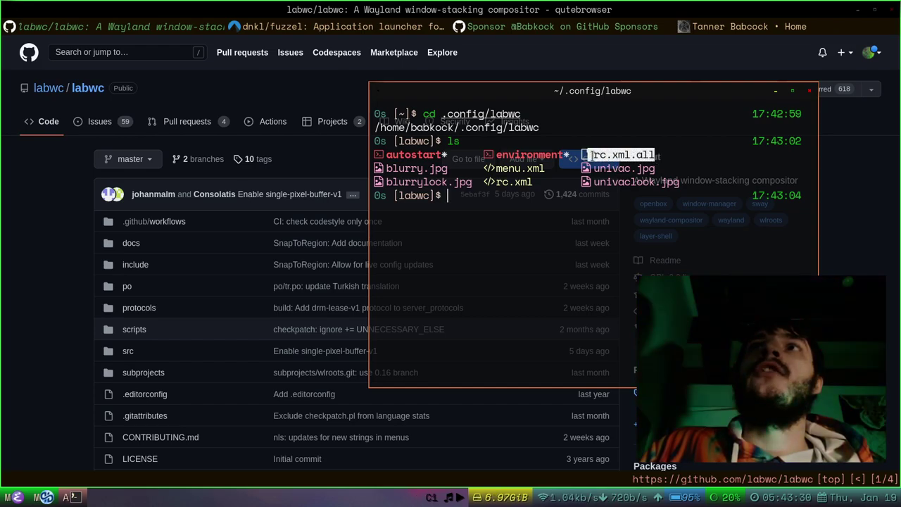
left_click(586, 154)
left_click_drag(623, 95, 646, 88)
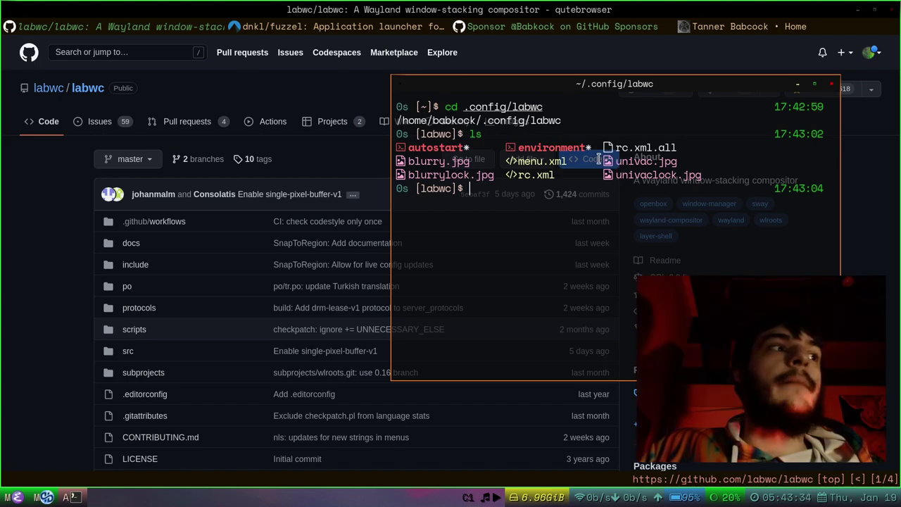
left_click(74, 497)
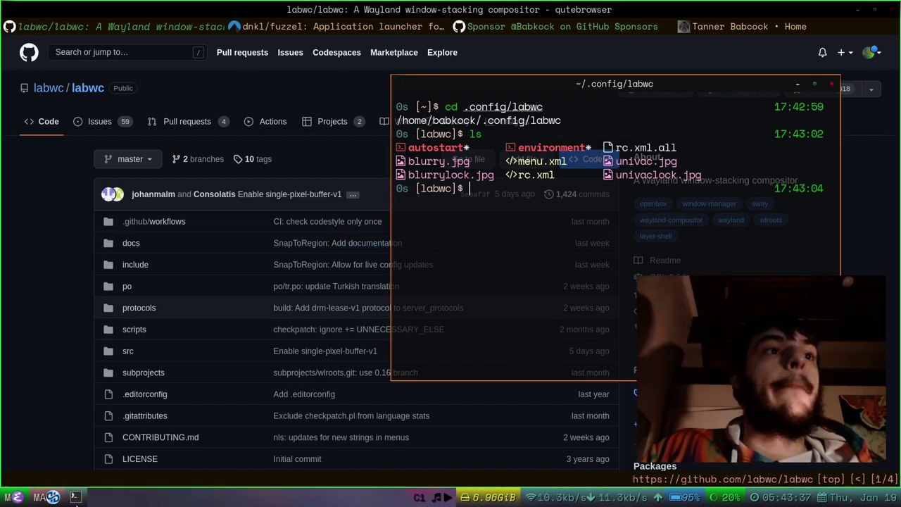
Bring Doom Emacs back and scroll the autostart pane beside rc.xml down and back up.
left_click(18, 498)
scroll(674, 157, "down", 3)
scroll(675, 157, "up", 3)
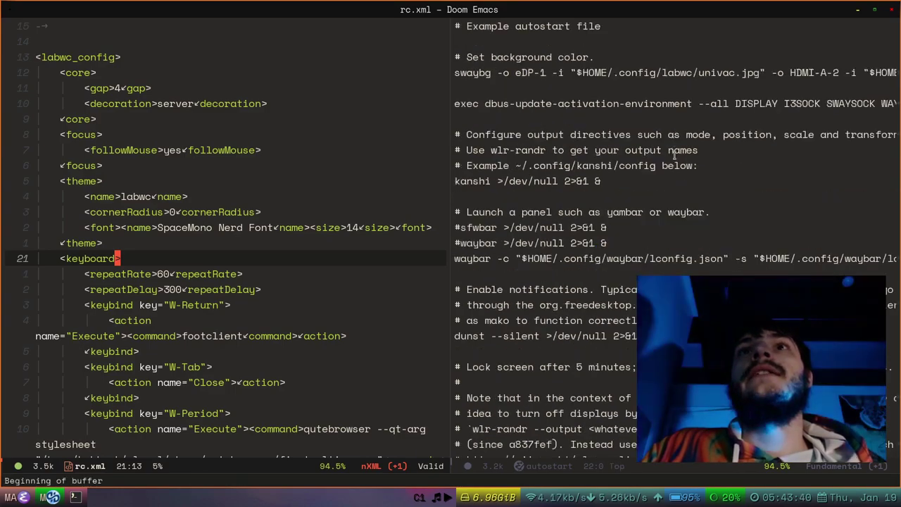
scroll(675, 156, "down", 4)
scroll(674, 156, "up", 2)
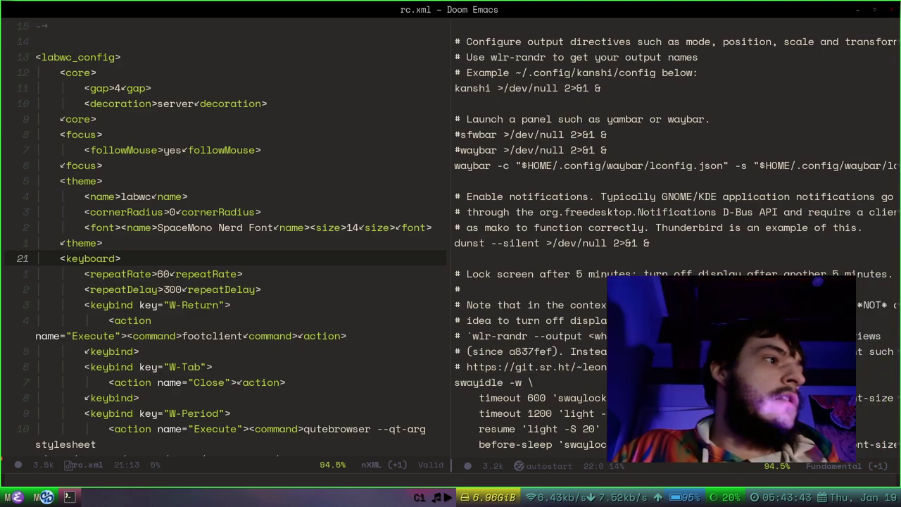
left_click_drag(700, 366, 140, 360)
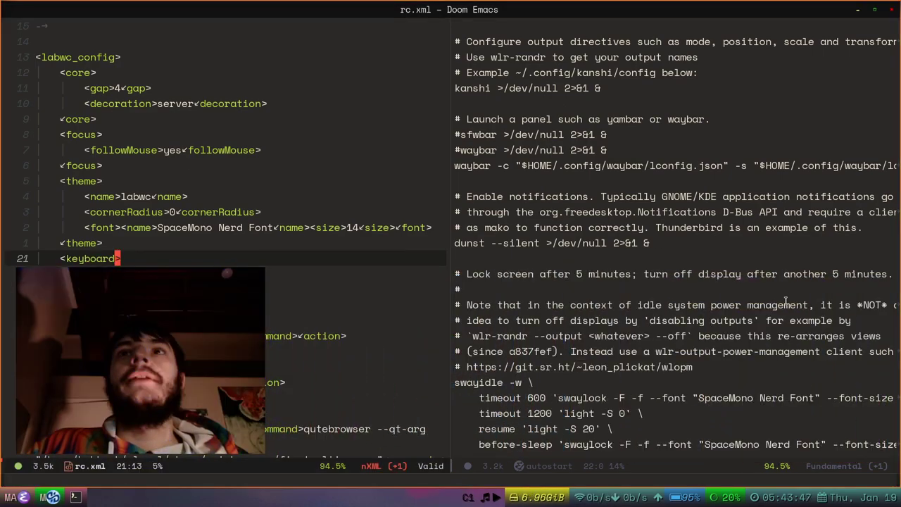
scroll(774, 296, "up", 1)
scroll(773, 297, "down", 1)
scroll(773, 296, "down", 10)
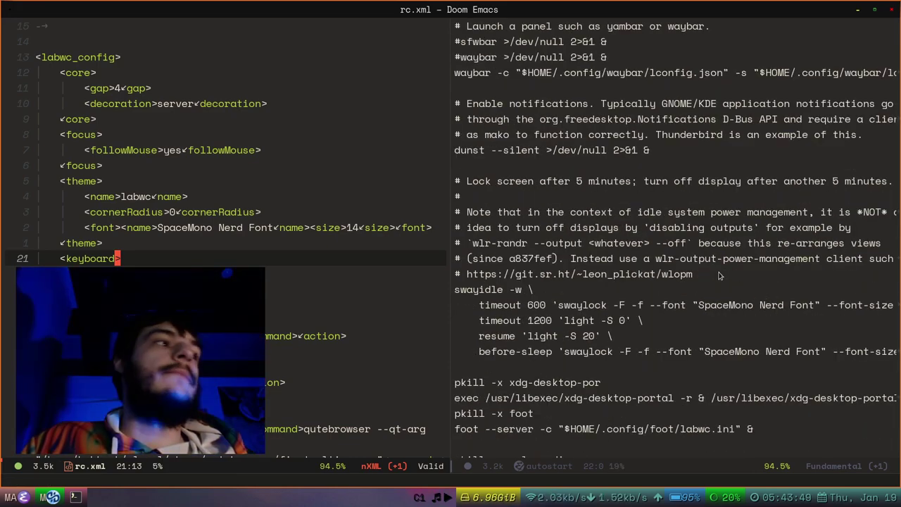
scroll(718, 272, "up", 15)
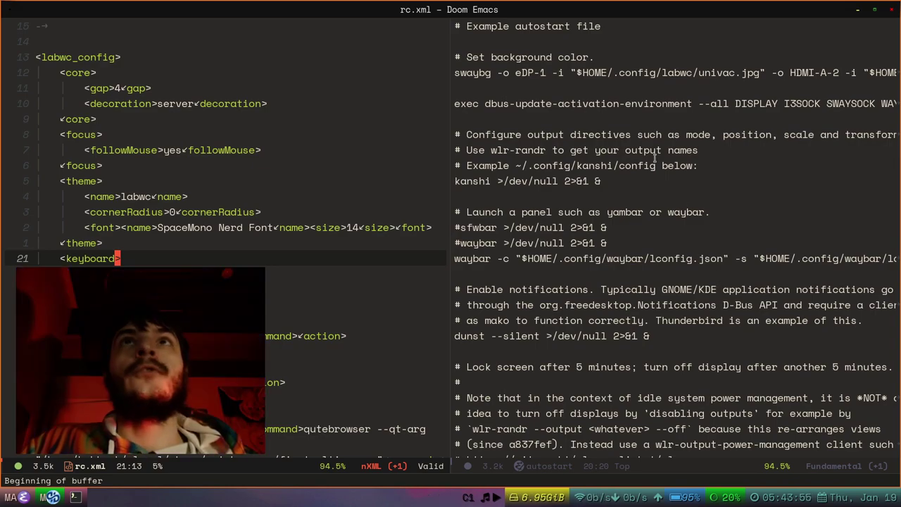
Focus the autostart file at its top and inspect the waybar launch and config lines.
left_click(463, 26)
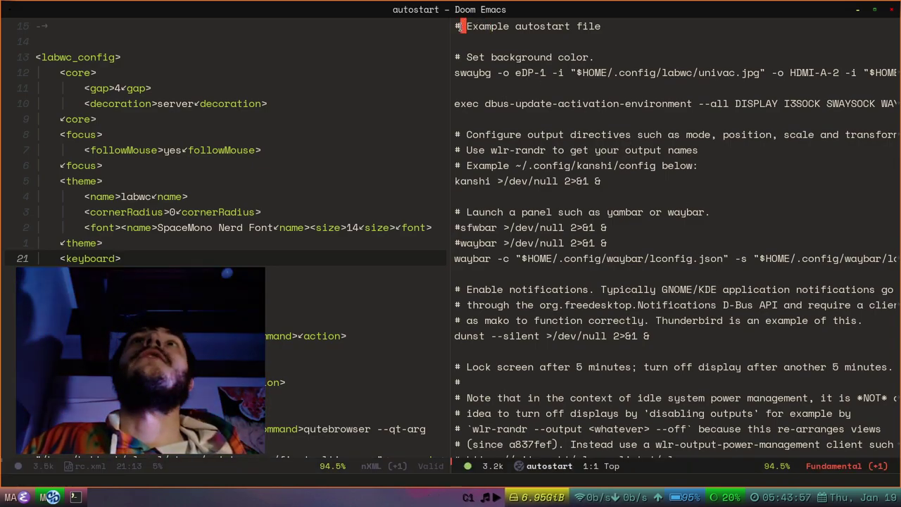
left_click(458, 26)
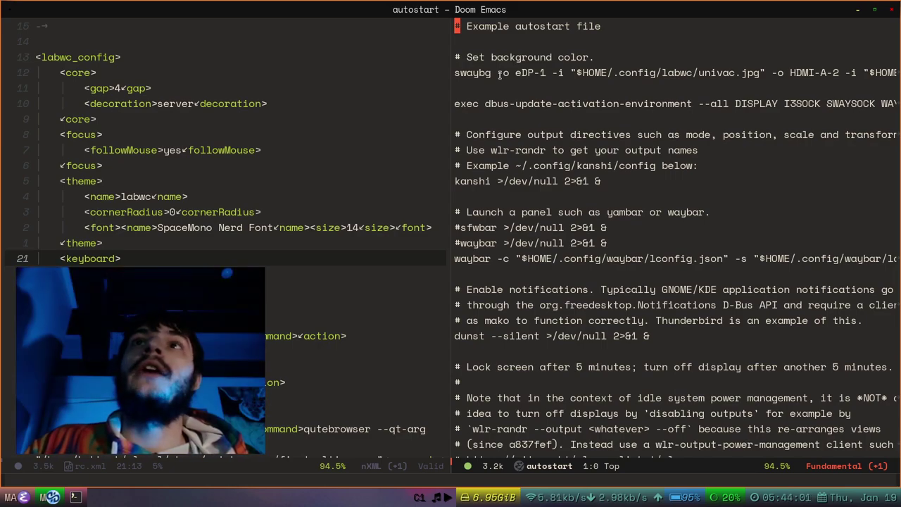
scroll(500, 73, "down", 3)
scroll(556, 198, "up", 1)
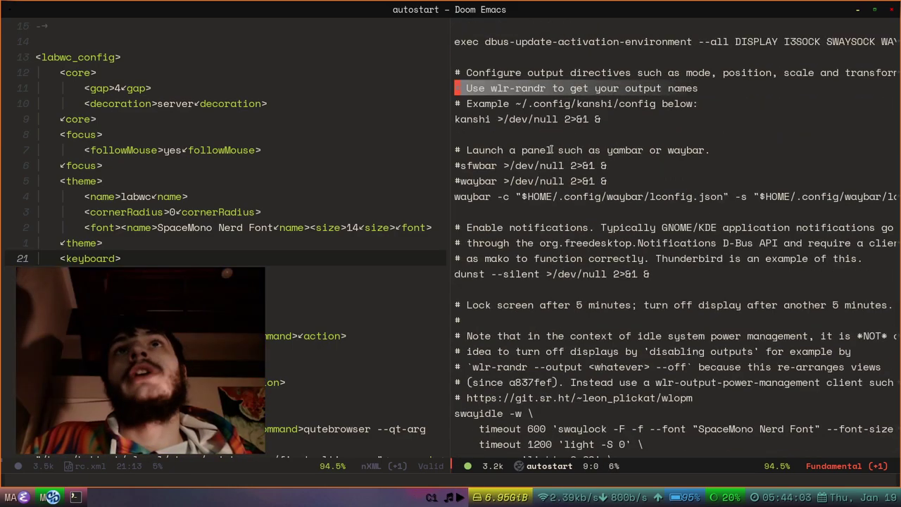
left_click(519, 198)
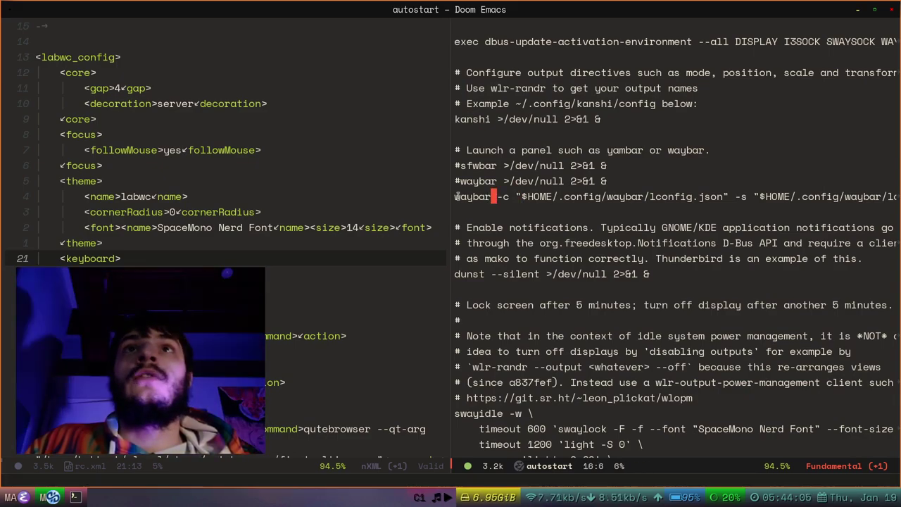
left_click_drag(456, 196, 702, 184)
scroll(680, 205, "up", 1)
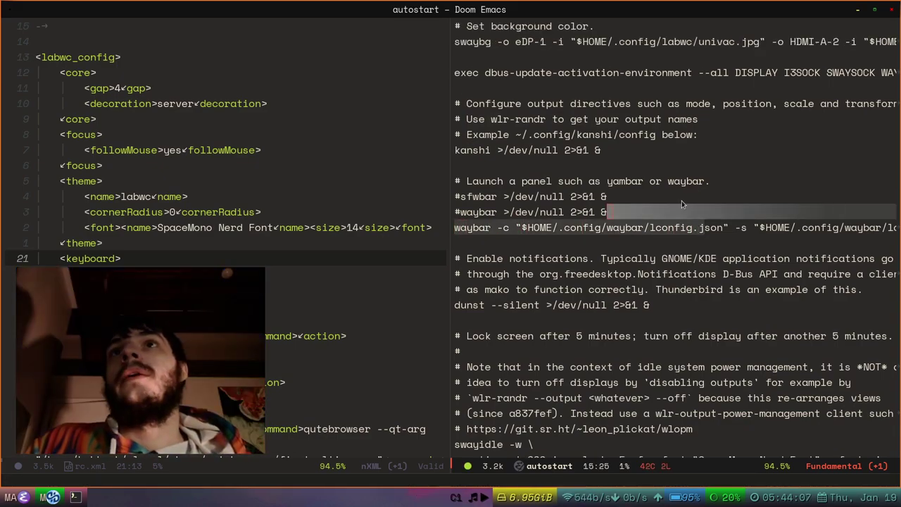
left_click(680, 205)
left_click(670, 227)
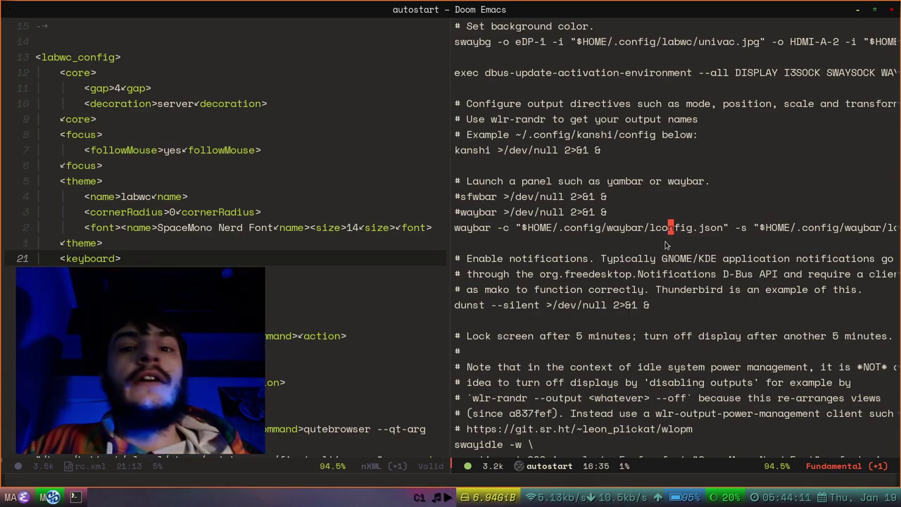
Read on through the dunst notification and swayidle lock-screen lines of autostart.
scroll(634, 242, "up", 1)
scroll(633, 243, "down", 3)
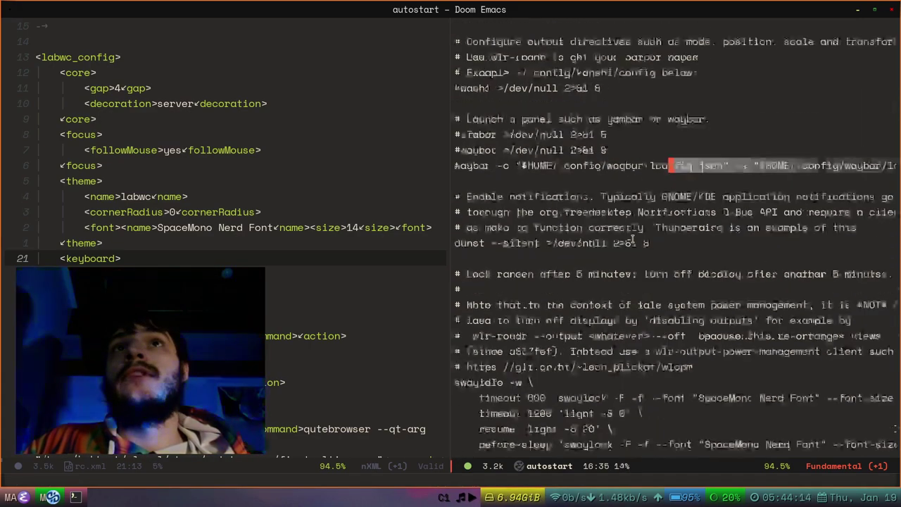
key("Escape")
scroll(632, 240, "down", 1)
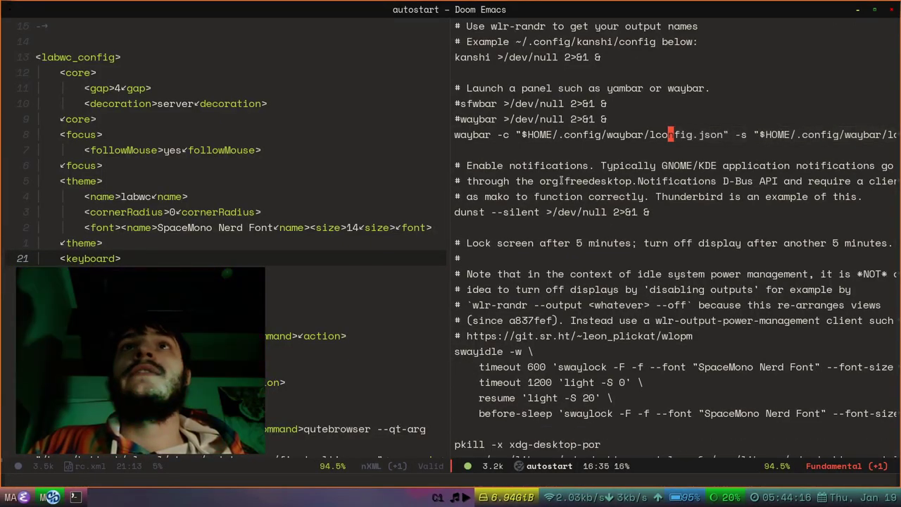
left_click(500, 213)
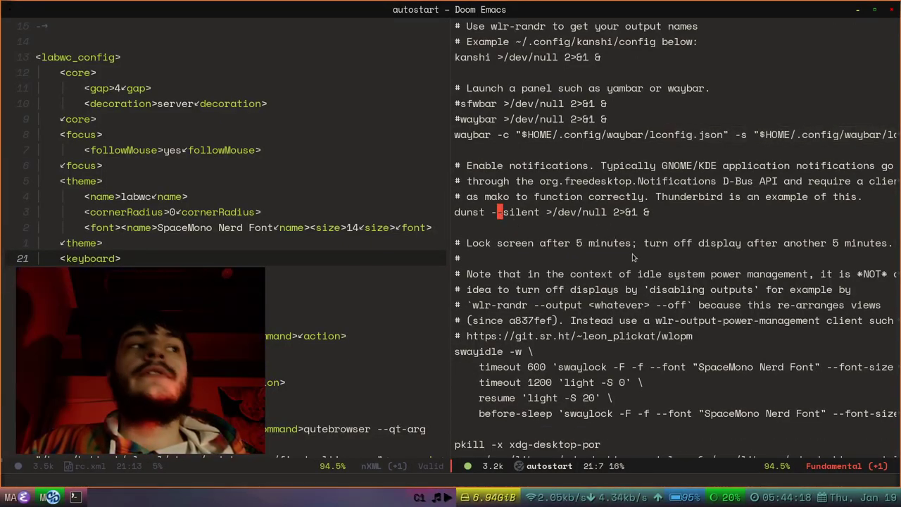
scroll(632, 257, "down", 2)
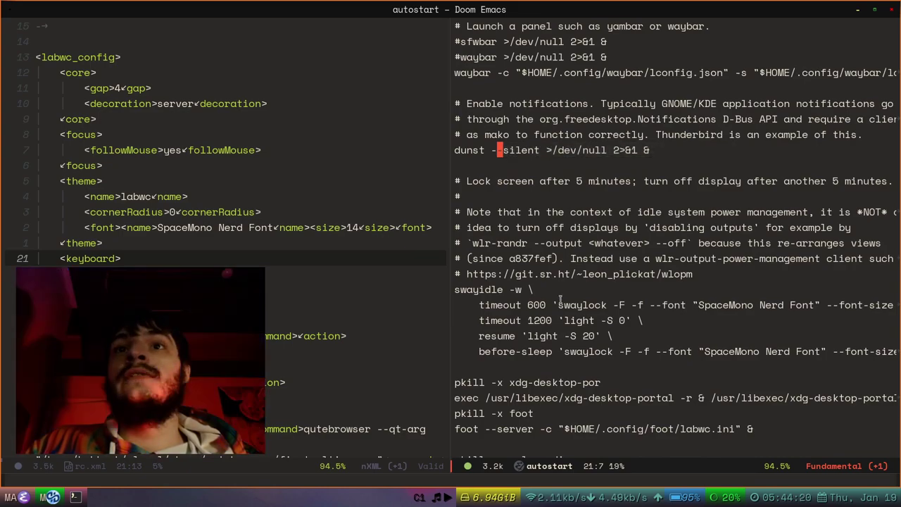
left_click(511, 289)
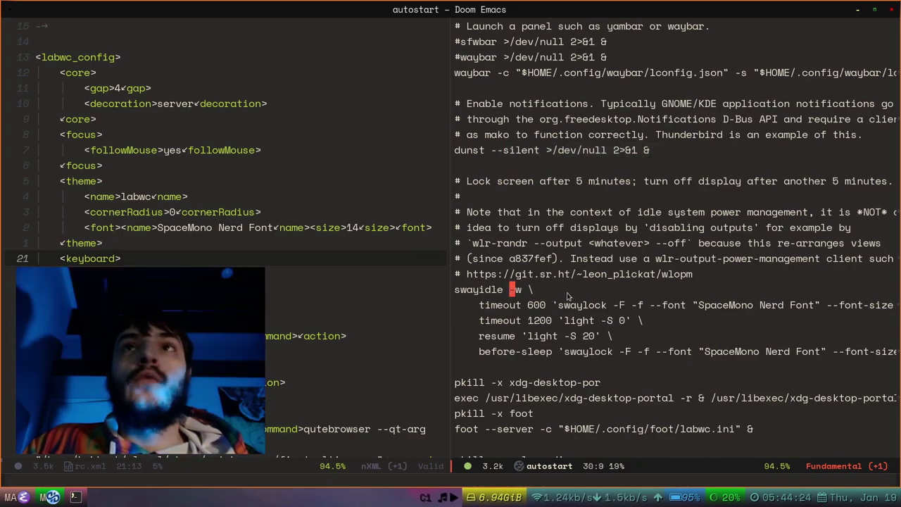
scroll(568, 295, "down", 1)
scroll(567, 292, "down", 2)
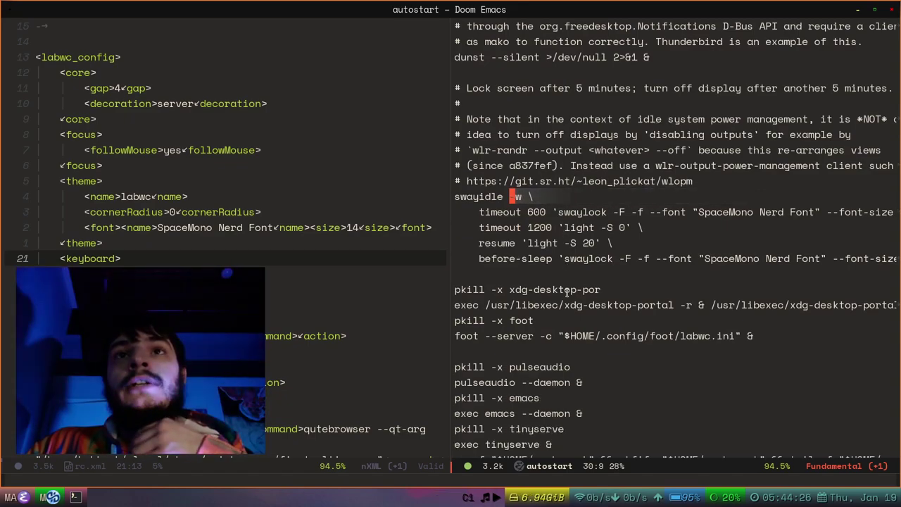
scroll(568, 292, "down", 1)
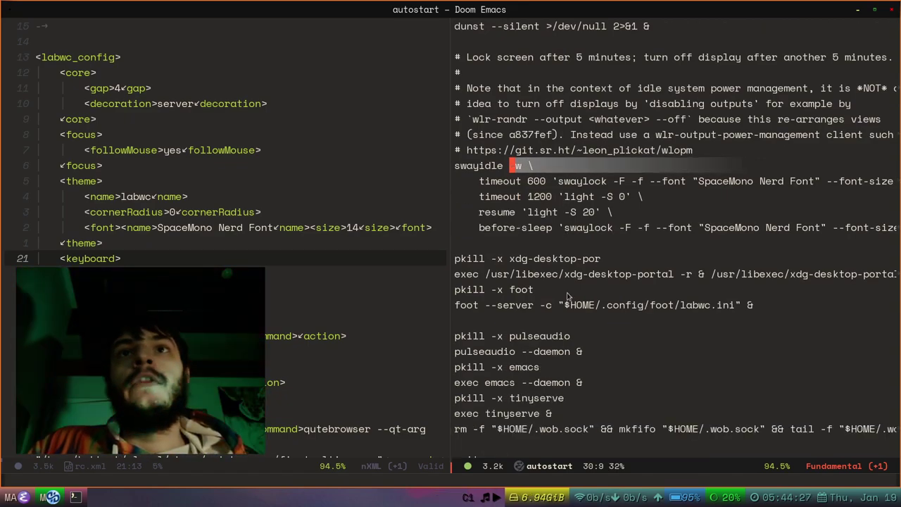
Read the foot server and mkfifo commands, undo the stray edit restoring dunst, and scroll up.
left_click(602, 305)
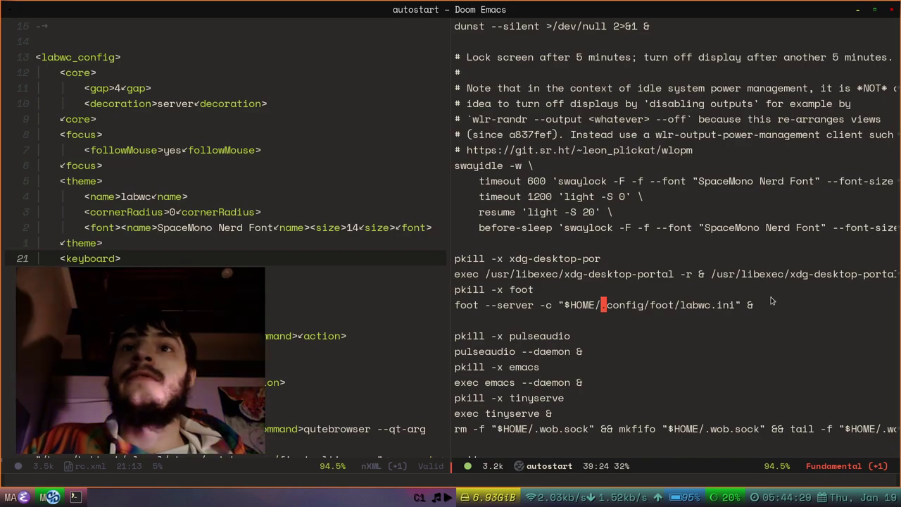
scroll(773, 301, "down", 3)
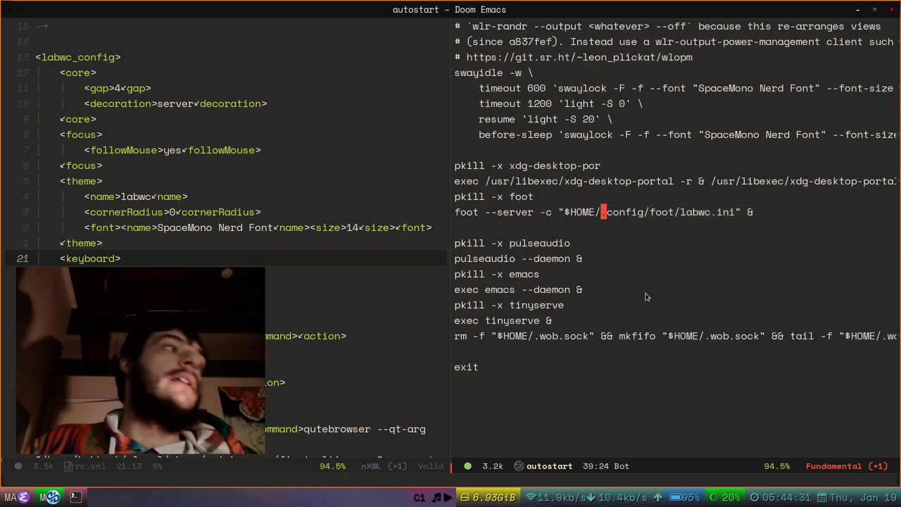
scroll(645, 297, "down", 1)
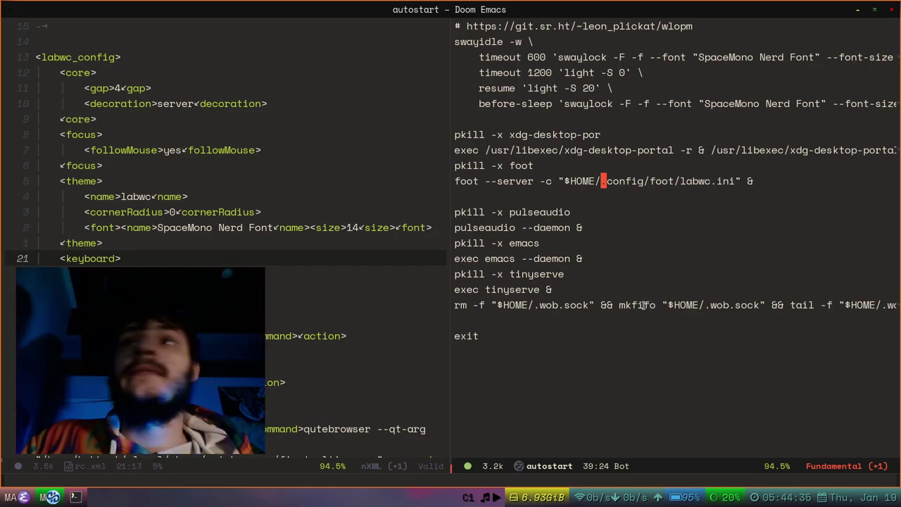
scroll(643, 304, "down", 1)
left_click(645, 274)
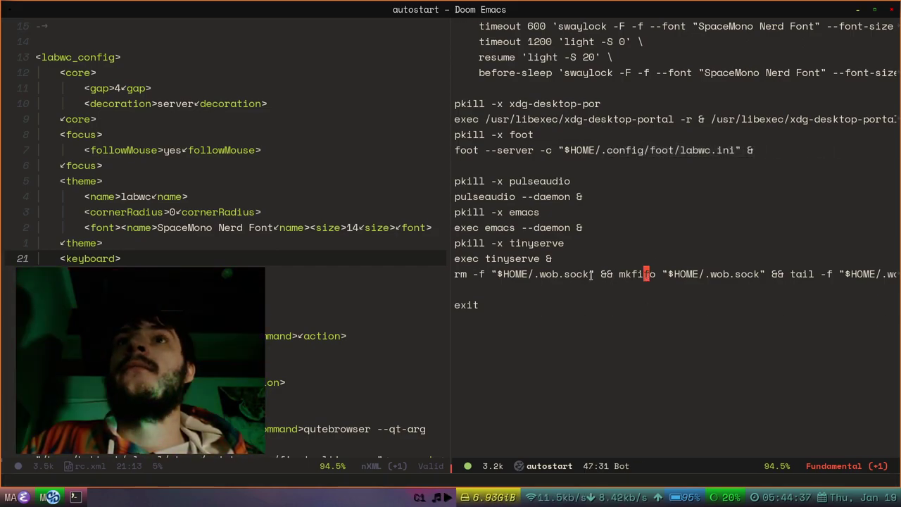
left_click(699, 275)
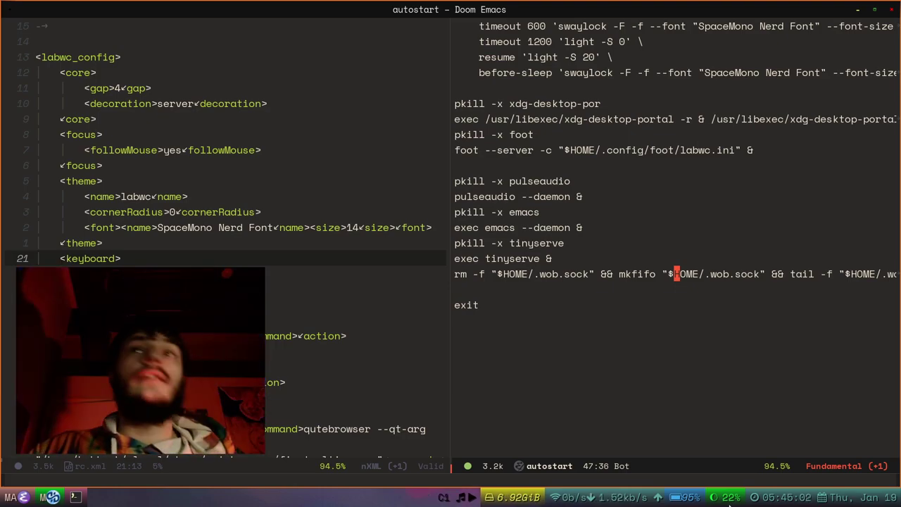
key("u")
key("u")
key("u")
key("u")
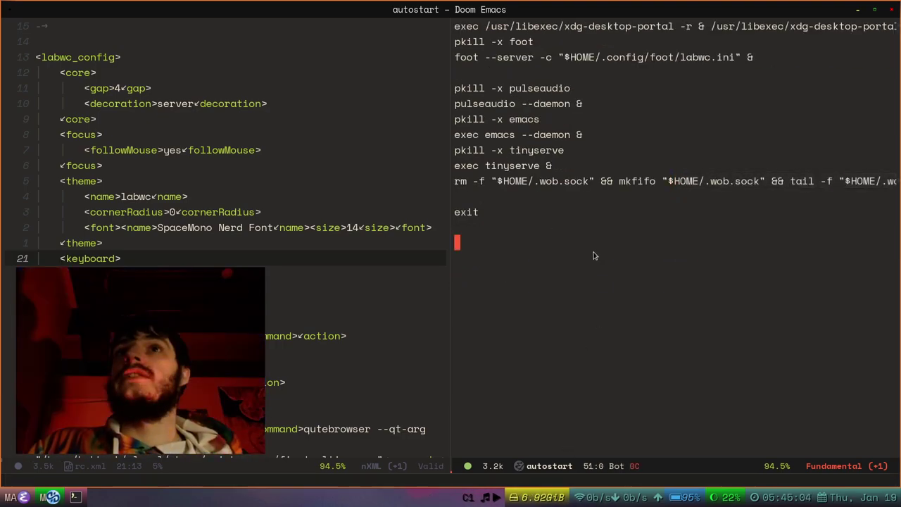
scroll(591, 260, "up", 2)
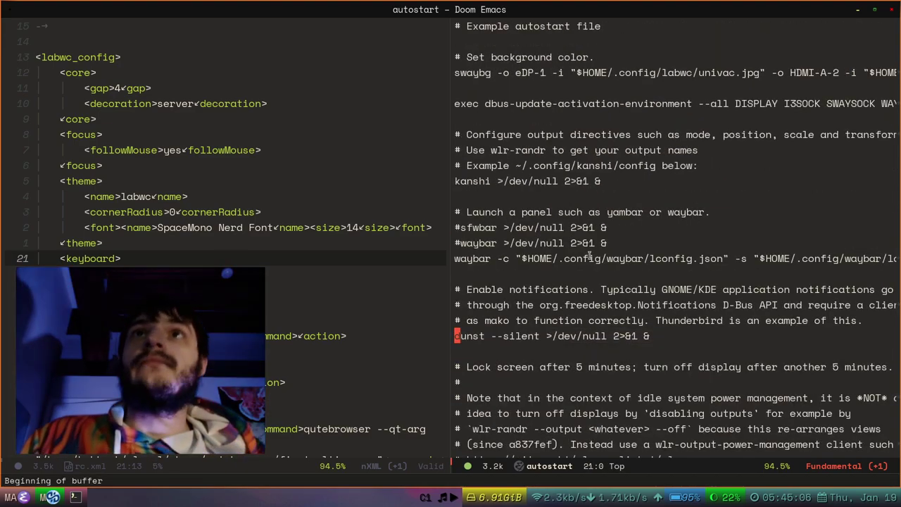
Close rc.xml with :q and open ~/.config/labwc/menu.xml in a vertical split.
left_click(267, 181)
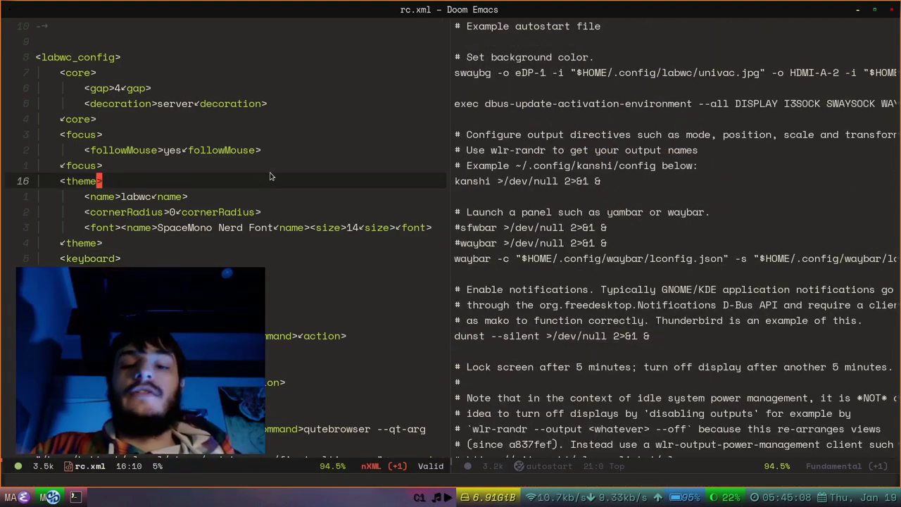
key("colon")
type("q")
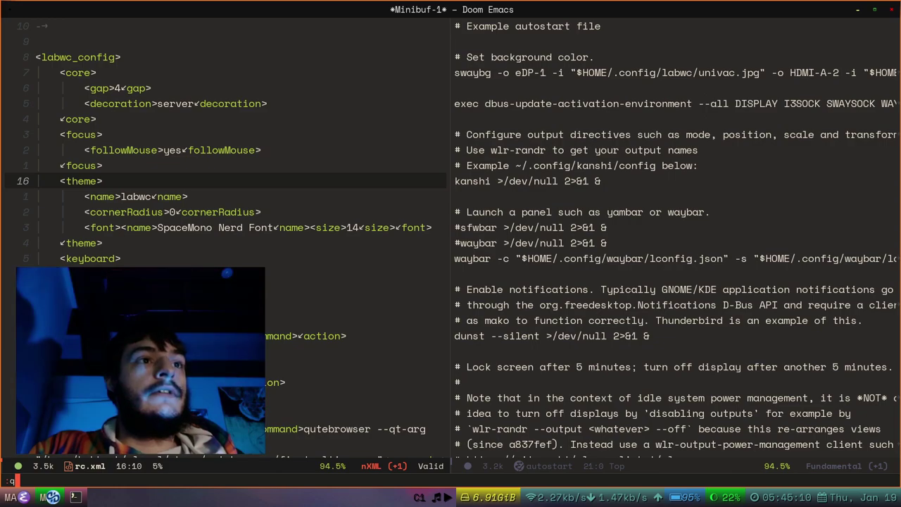
key("Return")
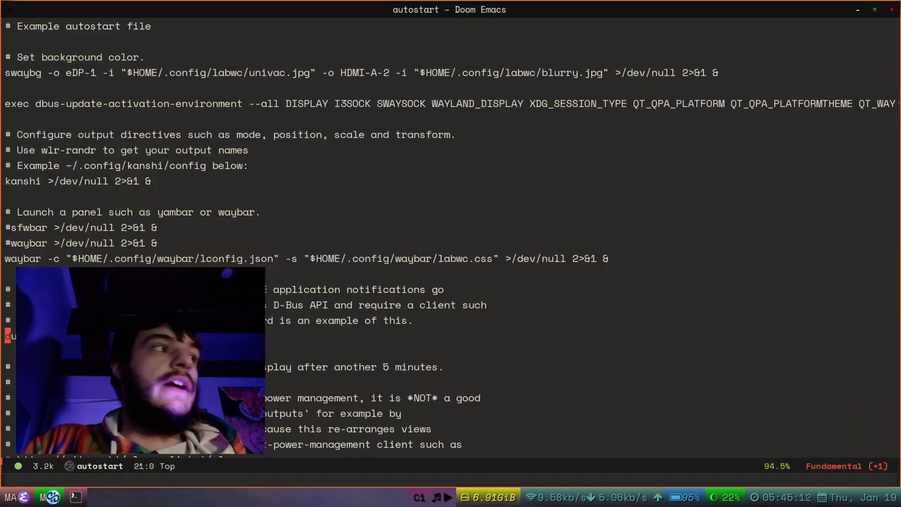
key("colon")
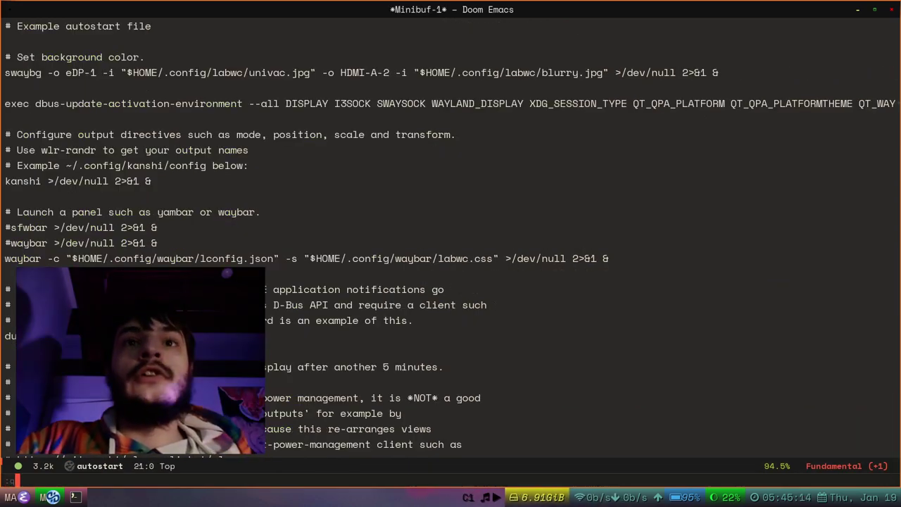
type("vsplit ~/.config/")
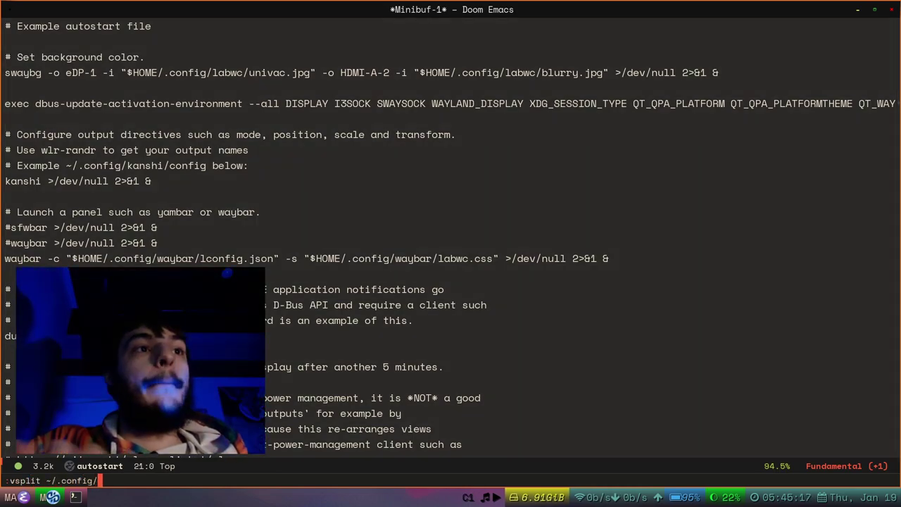
type("labwc/")
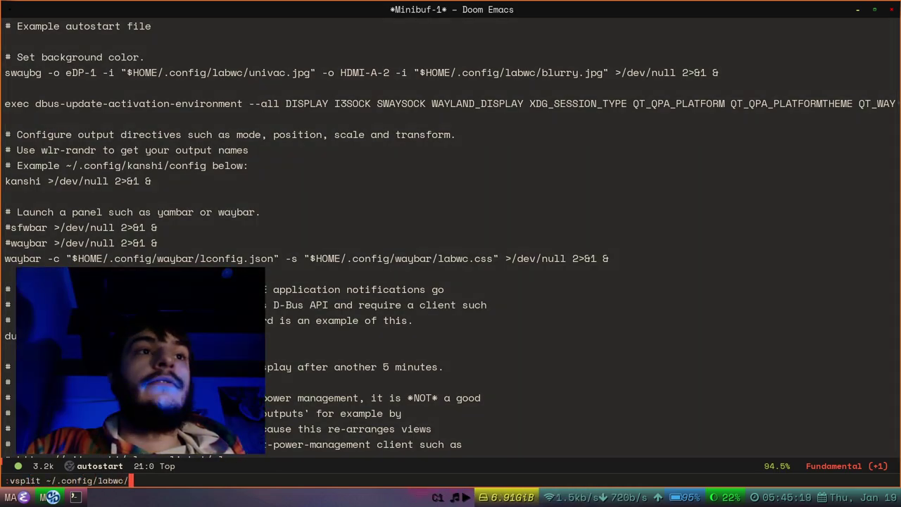
type("menu")
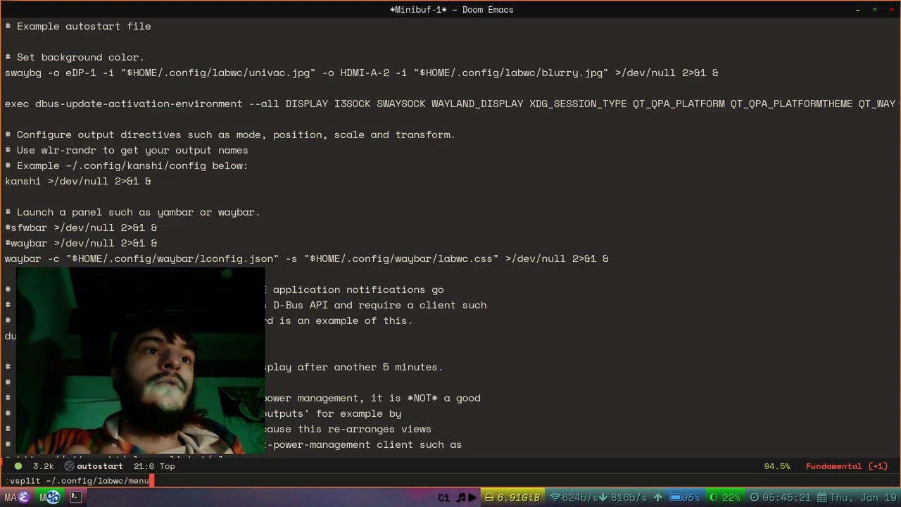
type(".xml")
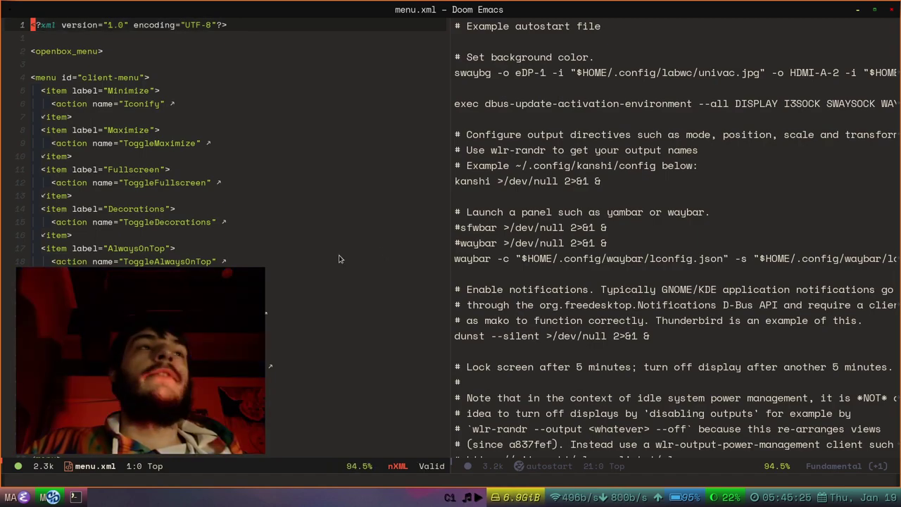
Enlarge the menu.xml text and compare it with labwc's title-bar window menu.
left_click(338, 259)
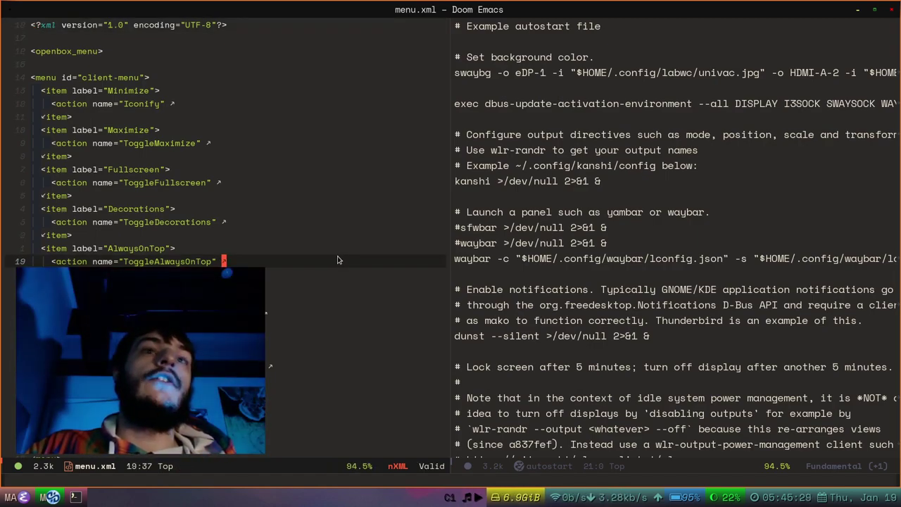
key("ctrl+x")
key("ctrl+equal")
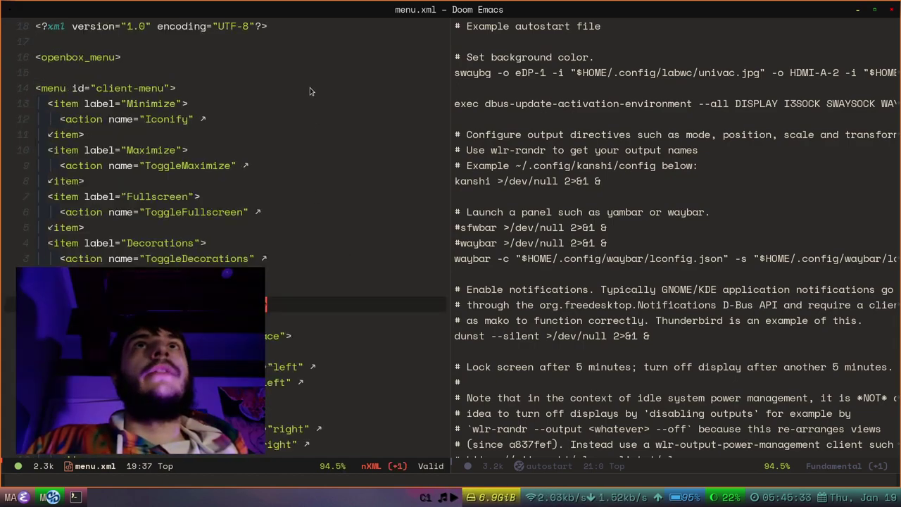
right_click(317, 10)
left_click(303, 11)
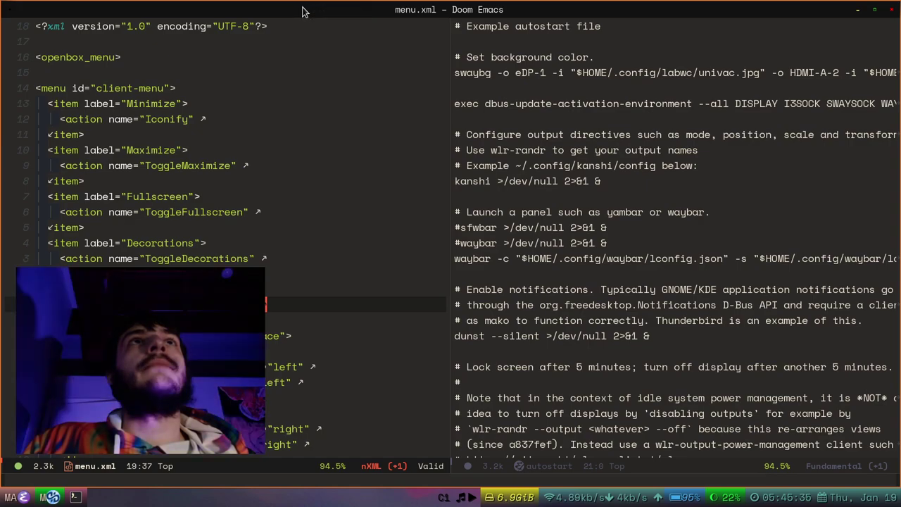
right_click(343, 11)
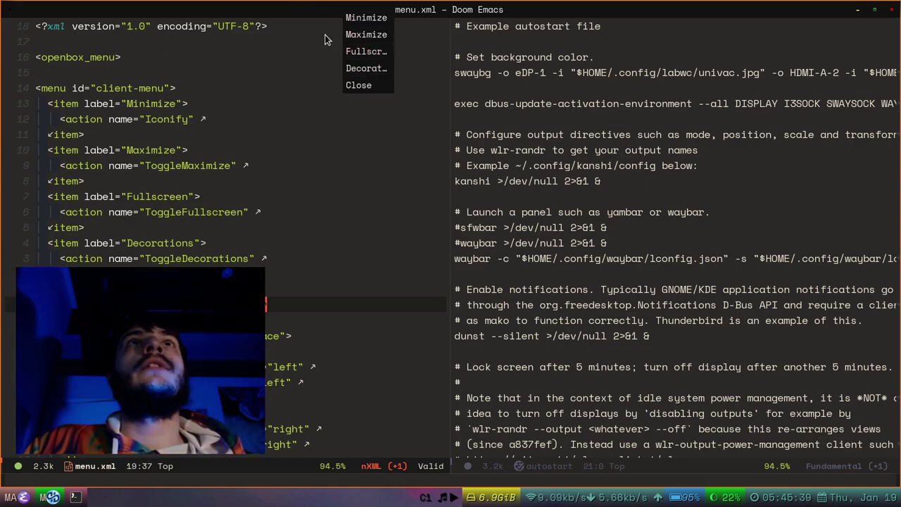
left_click(304, 47)
Examine the client-menu definition and its ToggleFullscreen entry against the window menu.
scroll(235, 243, "down", 4)
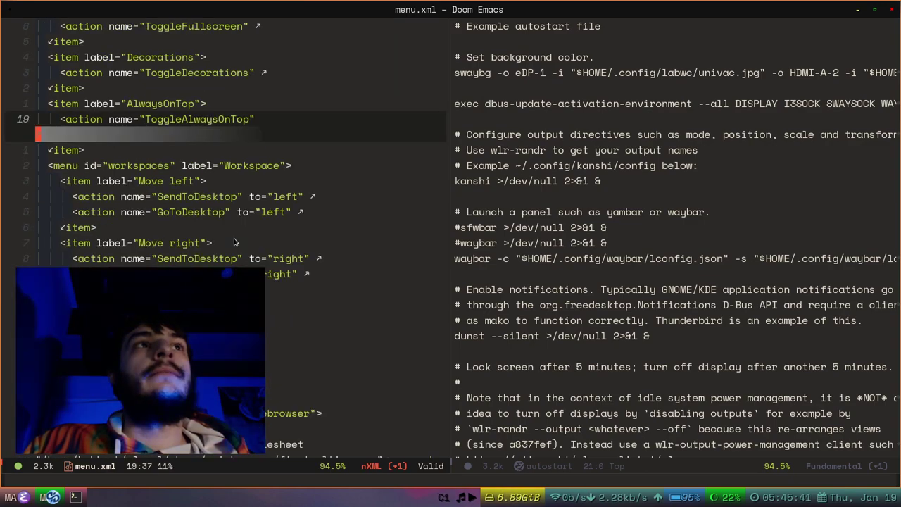
scroll(235, 242, "up", 5)
scroll(270, 190, "down", 1)
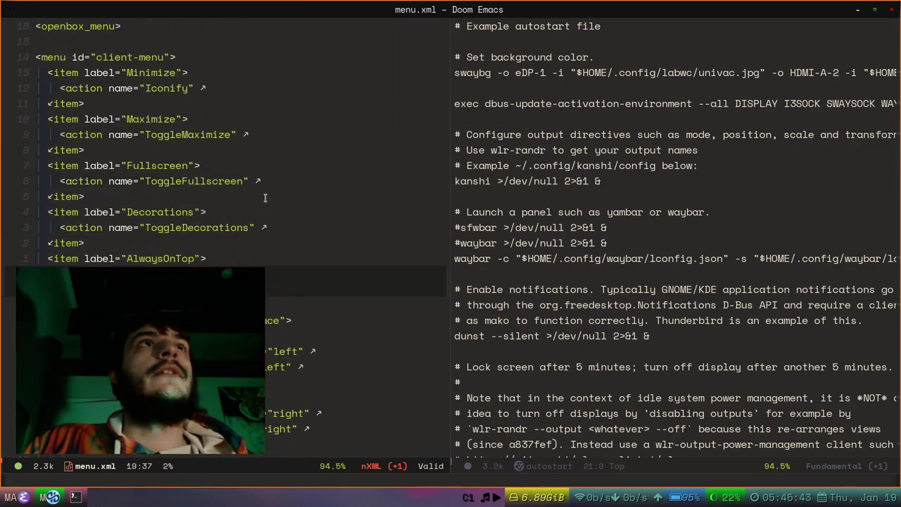
left_click(270, 187)
scroll(270, 190, "up", 1)
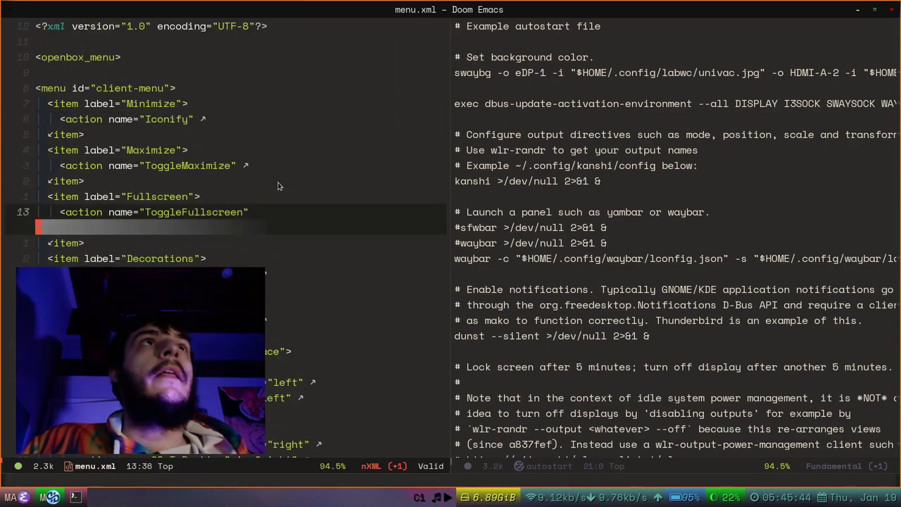
left_click(53, 88)
left_click(86, 88)
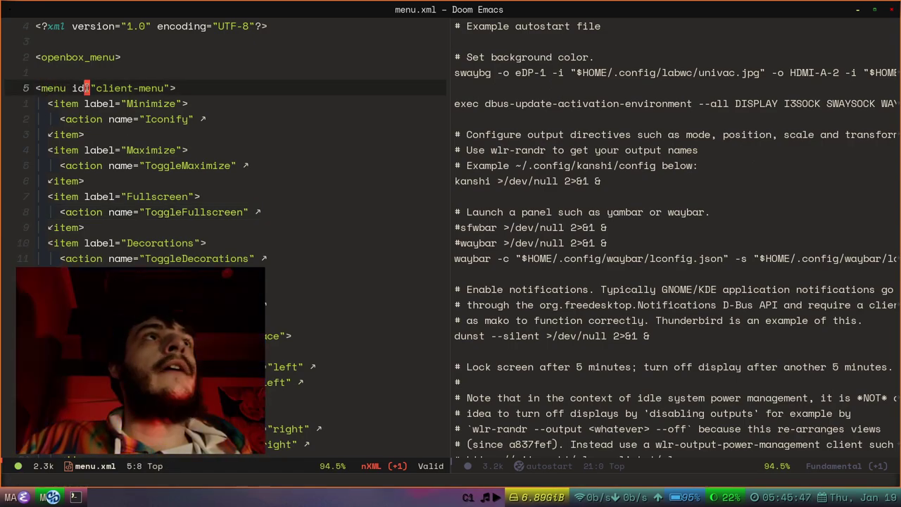
left_click(112, 88)
left_click(216, 95)
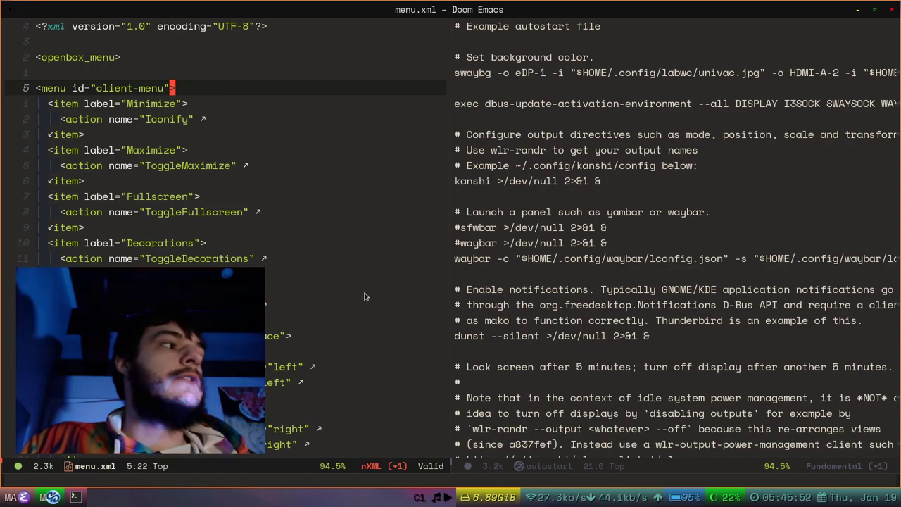
scroll(366, 295, "down", 3)
right_click(651, 10)
left_click(646, 10)
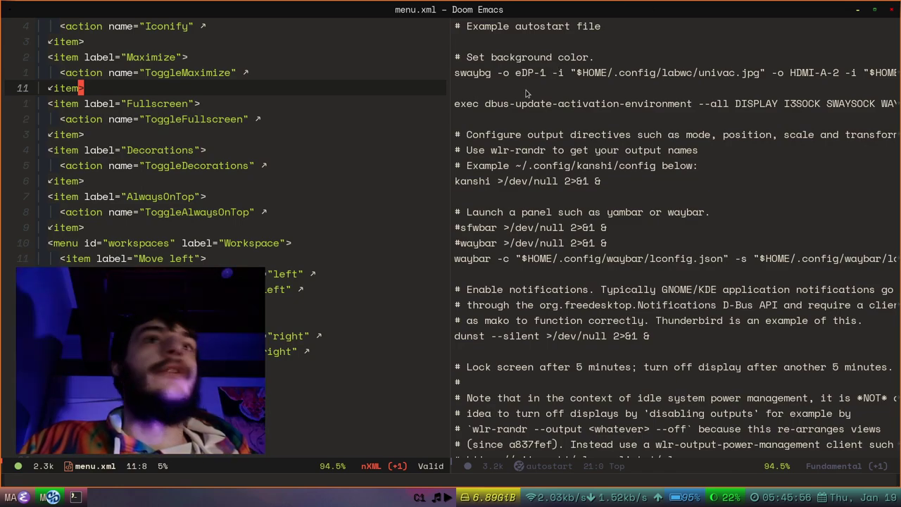
Scroll past the Close action down to the root-menu definition in menu.xml.
scroll(327, 268, "down", 3)
left_click(280, 314)
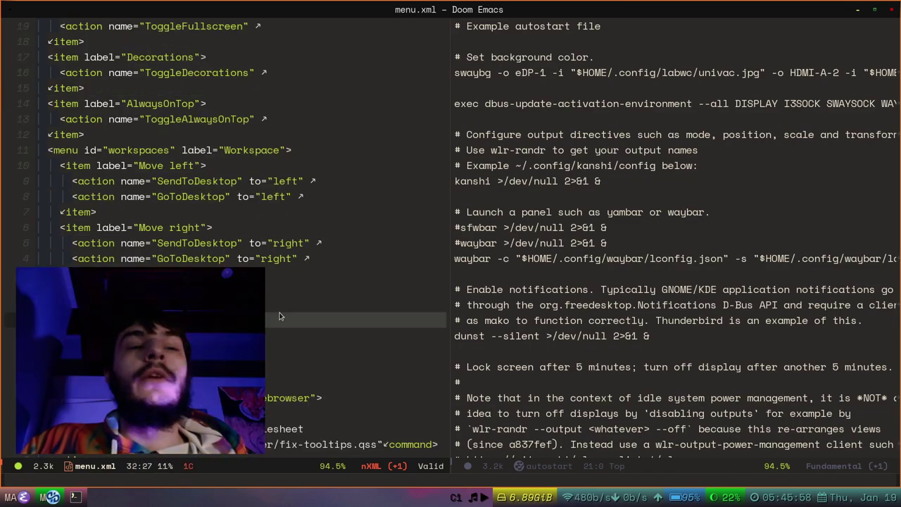
scroll(317, 185, "down", 3)
scroll(318, 184, "down", 1)
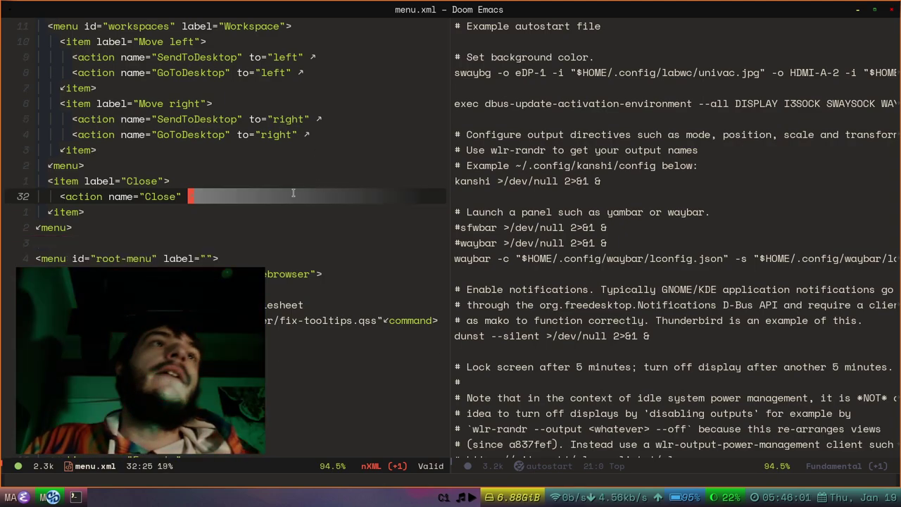
left_click(105, 258)
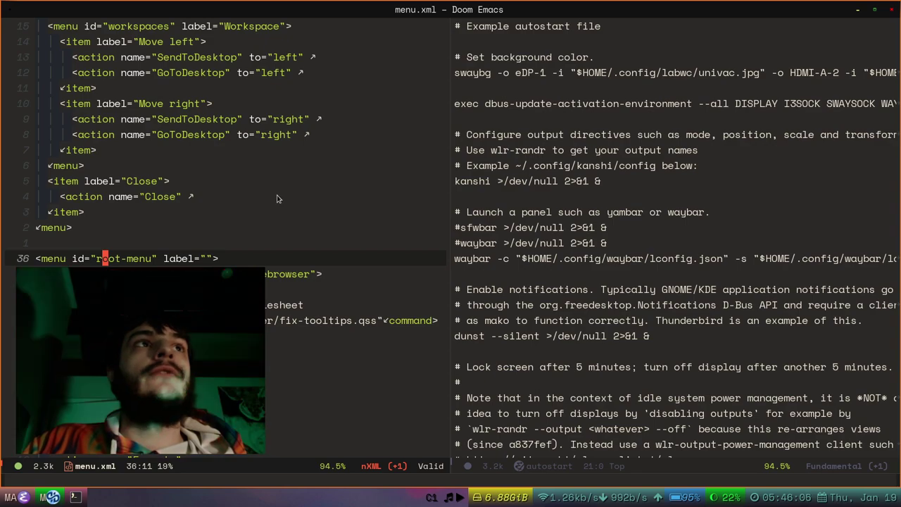
scroll(278, 200, "down", 1)
scroll(277, 199, "down", 2)
Minimize Emacs and qutebrowser to clear the desktop and move the terminal right.
left_click(855, 10)
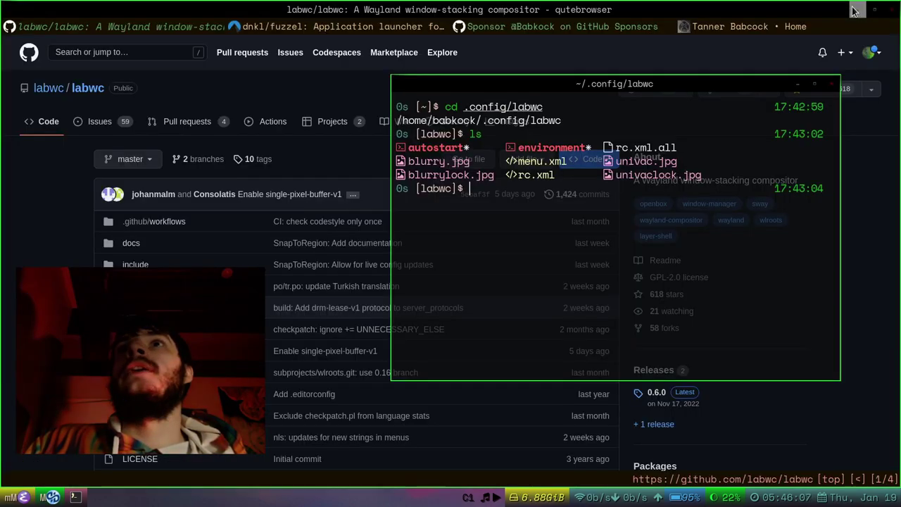
left_click(854, 9)
left_click(854, 9)
left_click_drag(635, 86, 709, 76)
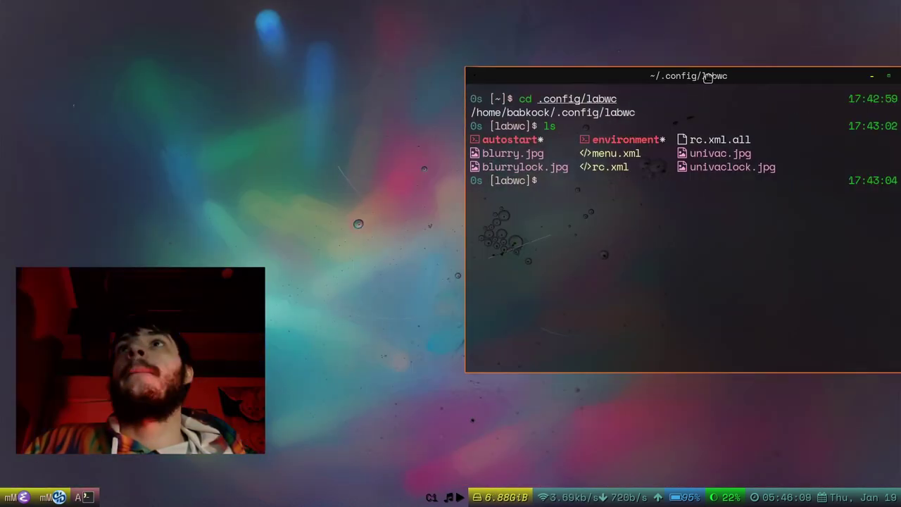
Try the desktop root menu several times, recentre the terminal, and leave the root menu open.
right_click(163, 98)
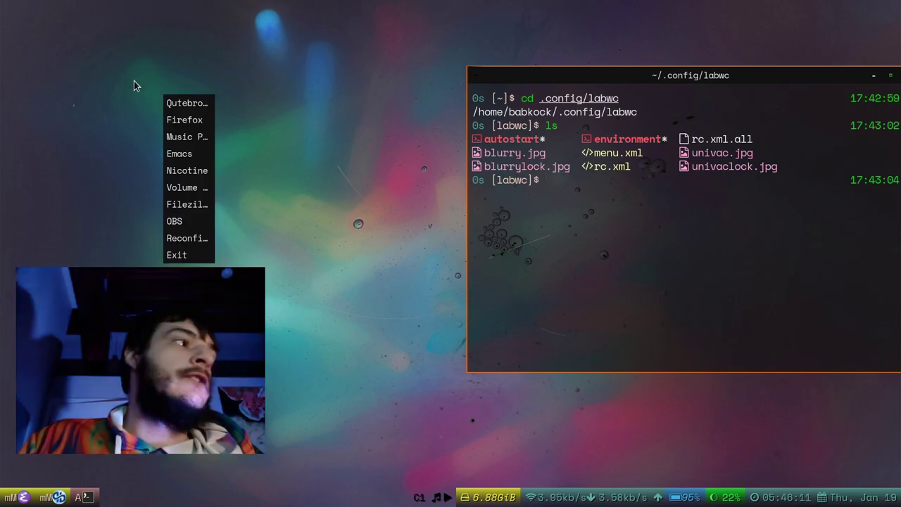
left_click(132, 85)
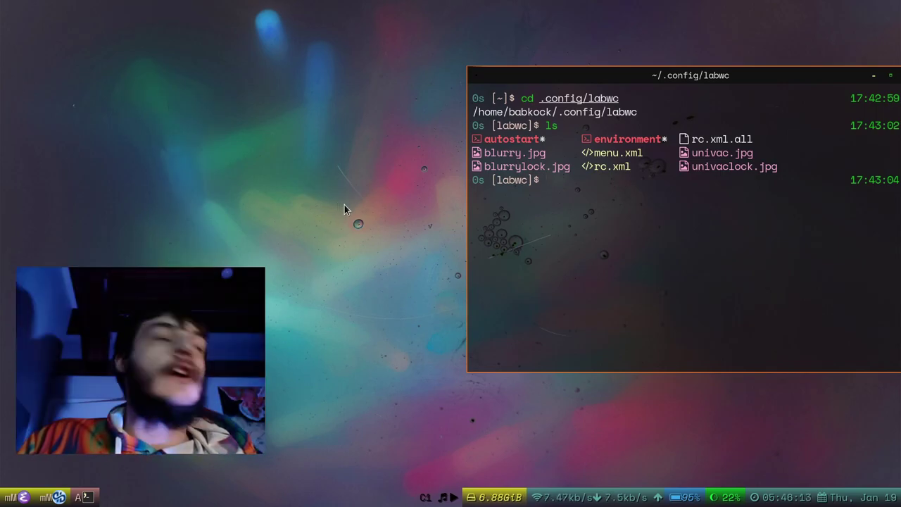
right_click(343, 149)
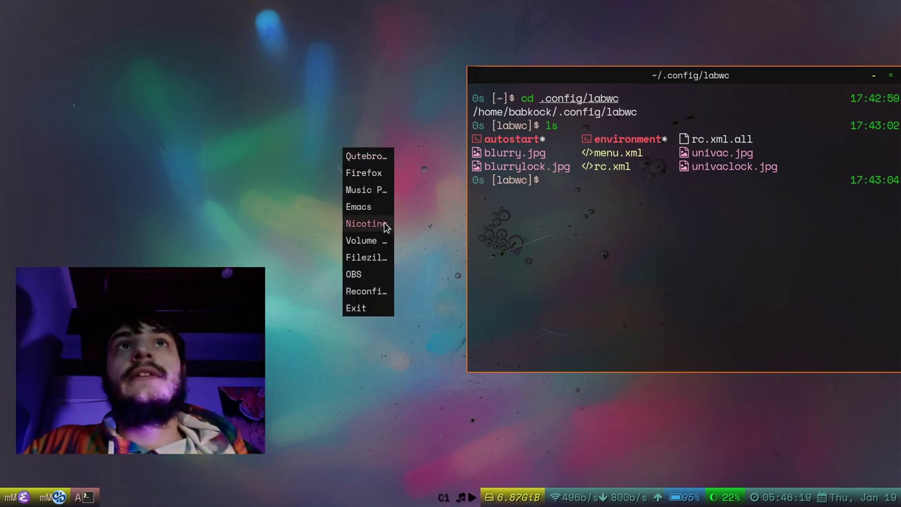
left_click(397, 131)
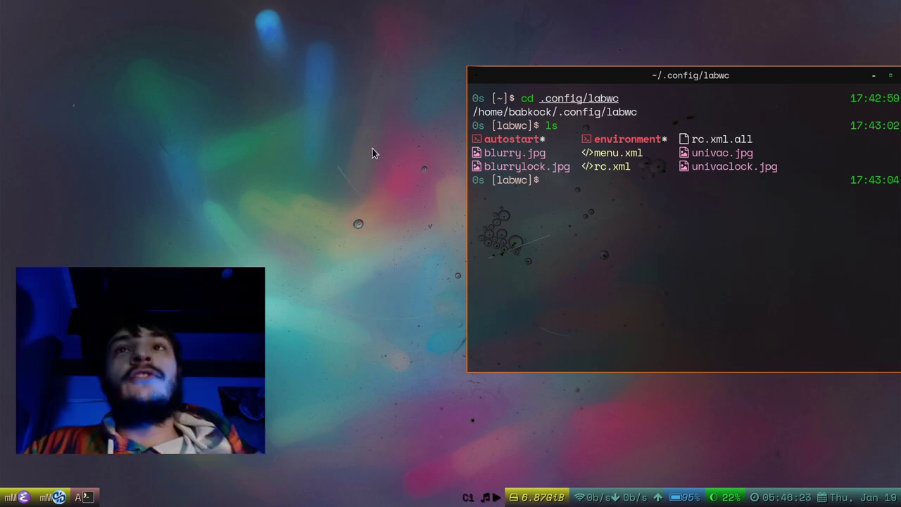
right_click(372, 149)
left_click(349, 133)
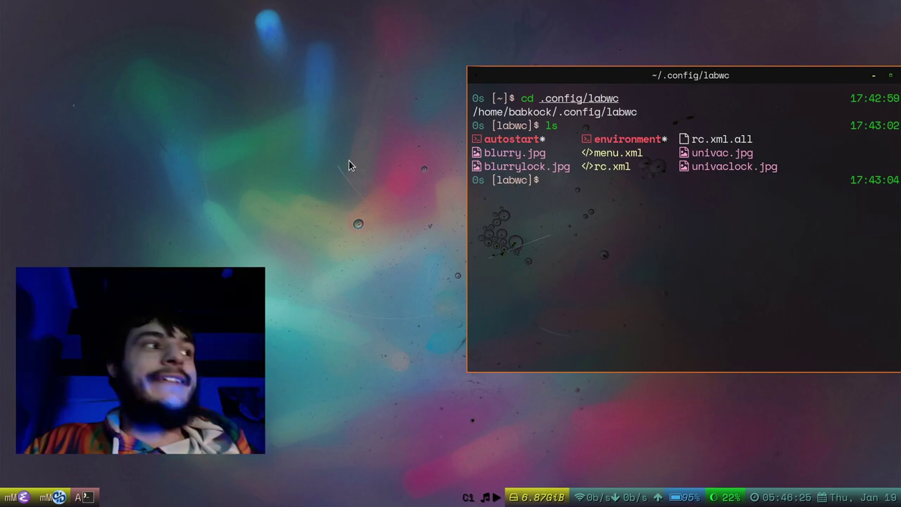
right_click(347, 161)
left_click(327, 141)
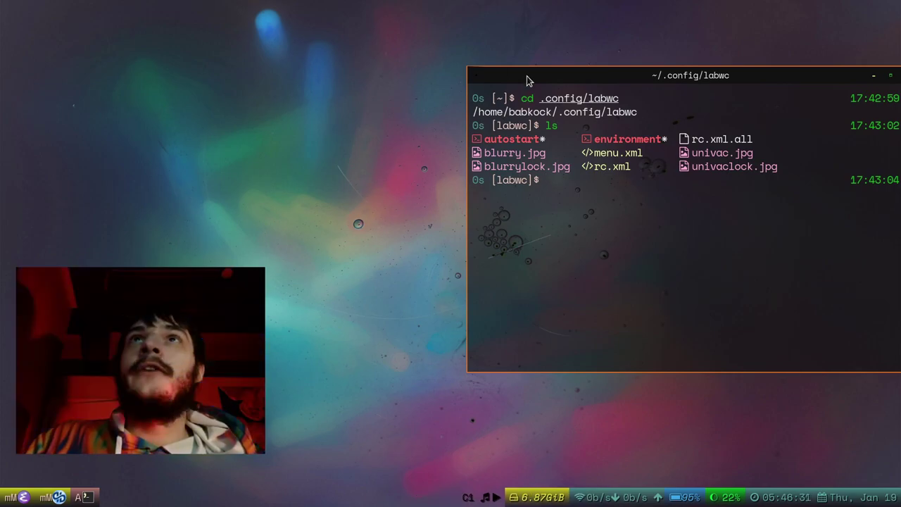
left_click_drag(529, 80, 389, 84)
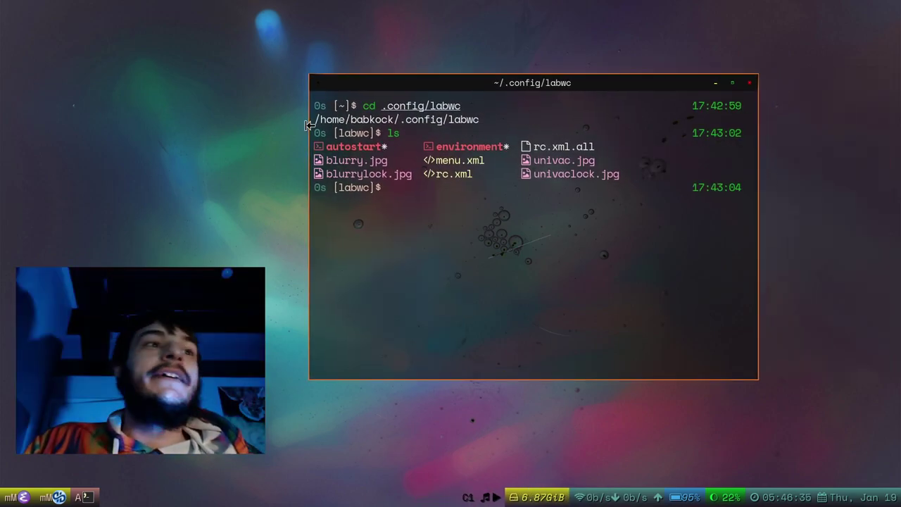
right_click(243, 243)
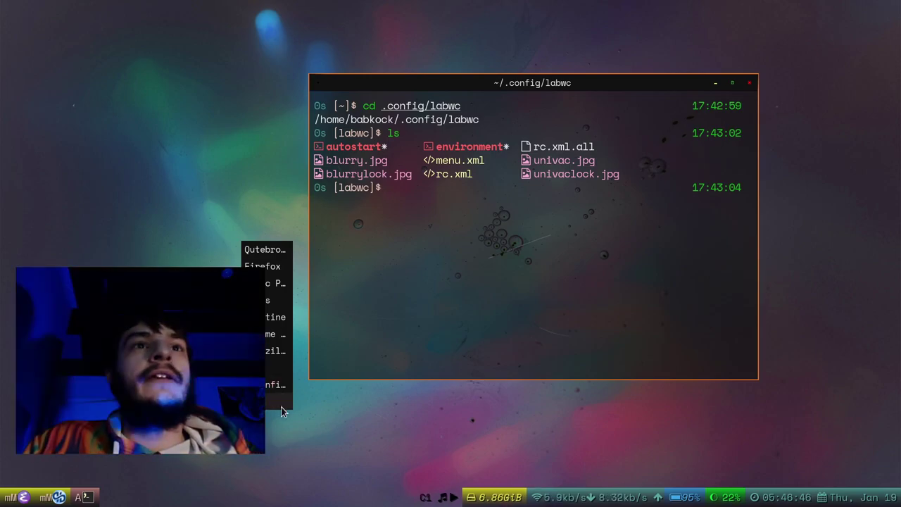
Dismiss the desktop menu, restore Emacs and scroll menu.xml's root-menu launchers to the Nicotine item.
left_click(286, 427)
left_click(23, 497)
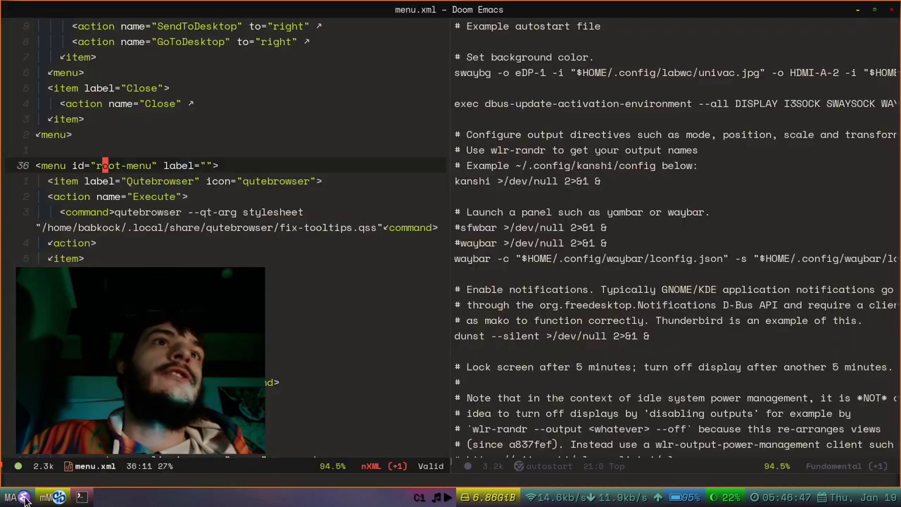
scroll(299, 261, "down", 3)
left_click(299, 261)
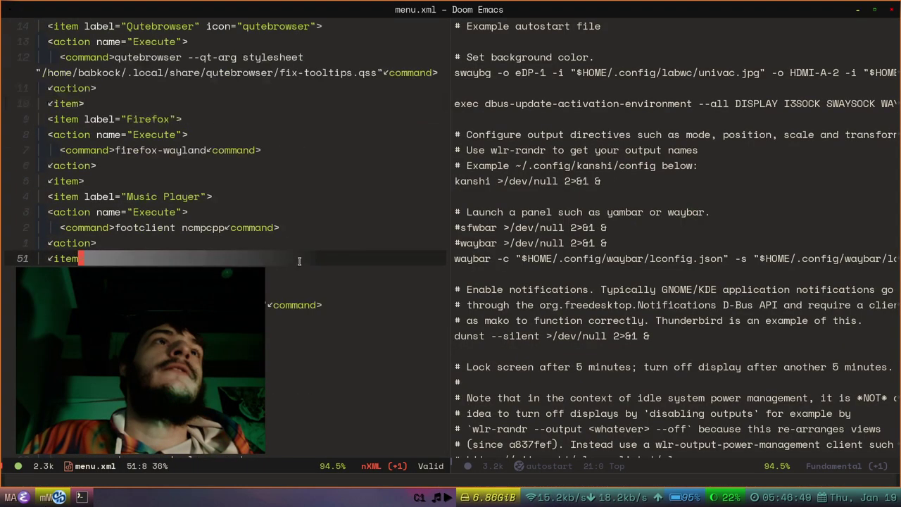
left_click(303, 245)
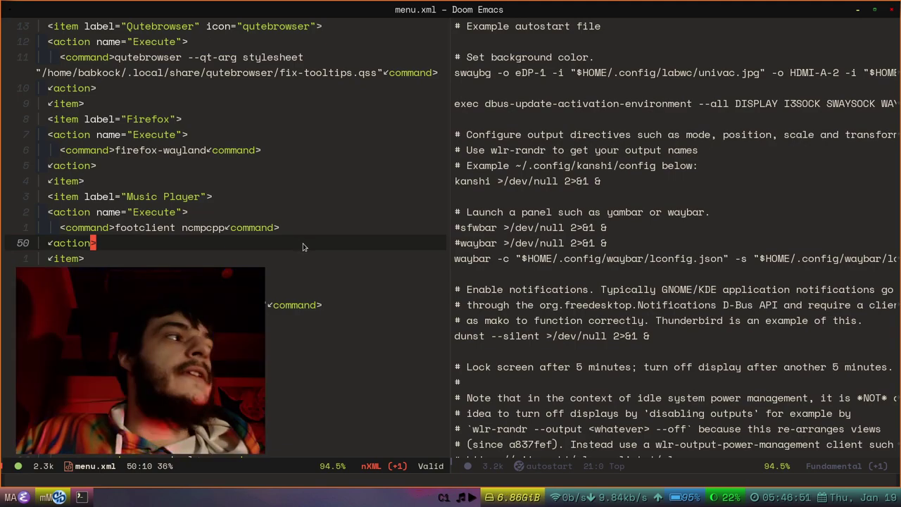
scroll(304, 247, "down", 2)
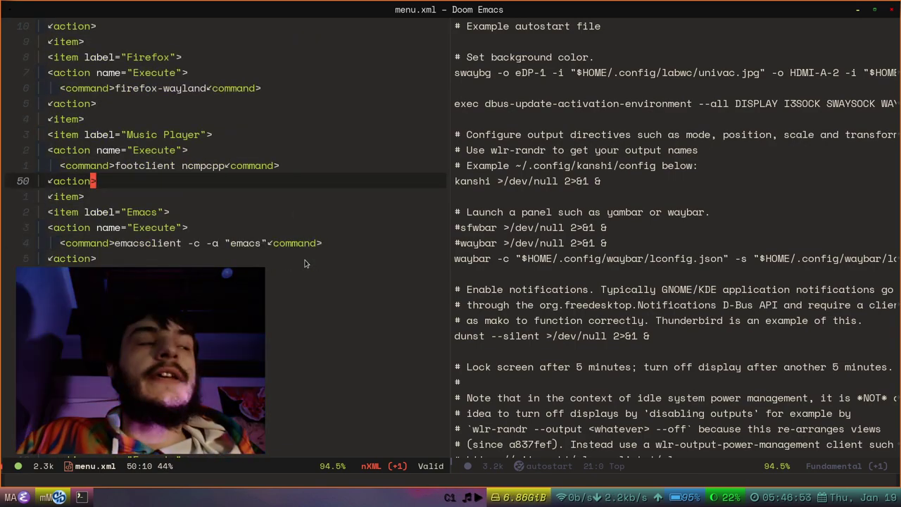
scroll(305, 263, "down", 1)
left_click(296, 278)
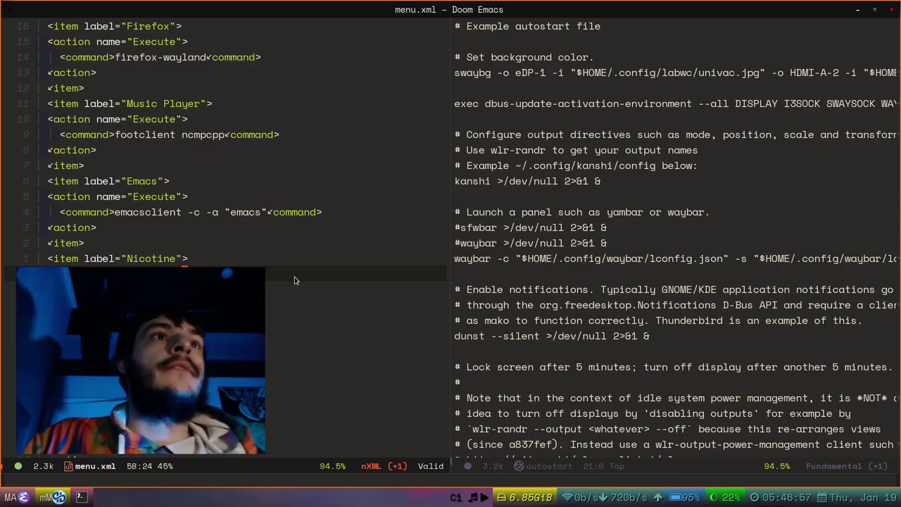
Read down to the Exit entry at the end of menu.xml, then scroll back to the top.
scroll(296, 280, "down", 6)
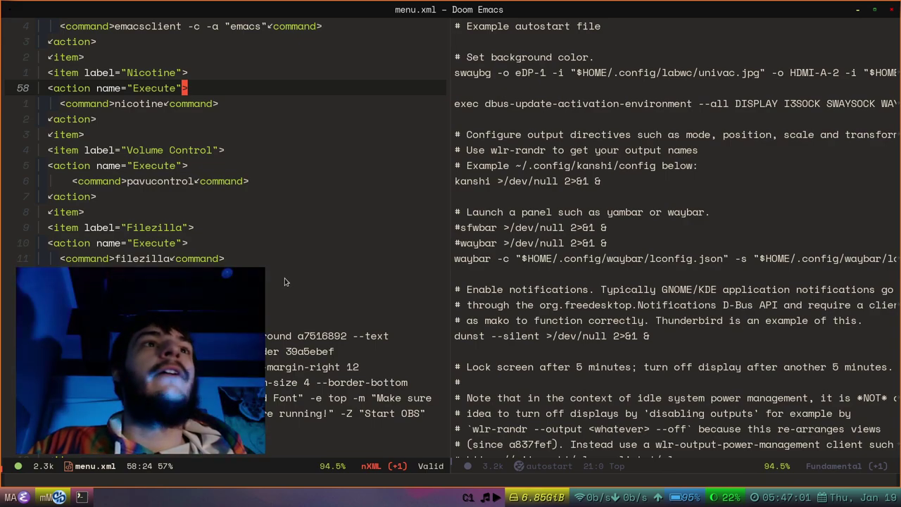
scroll(285, 282, "down", 9)
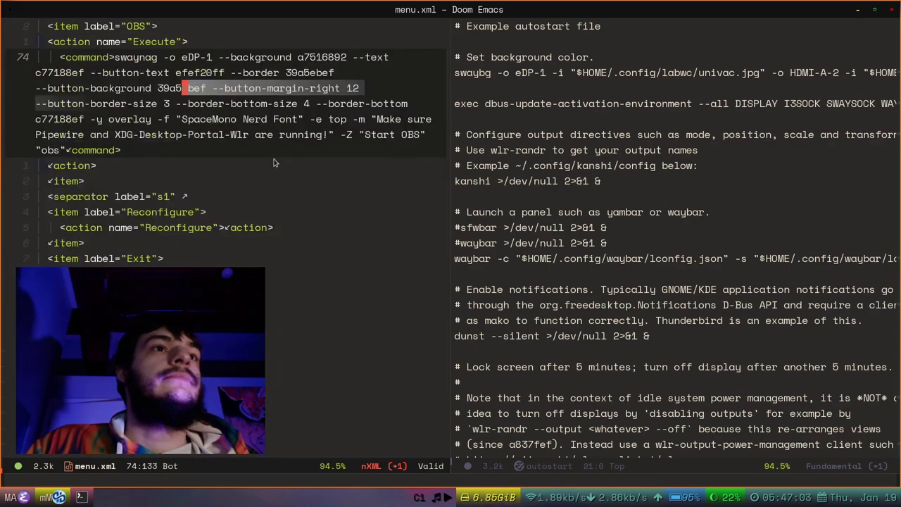
left_click(273, 341)
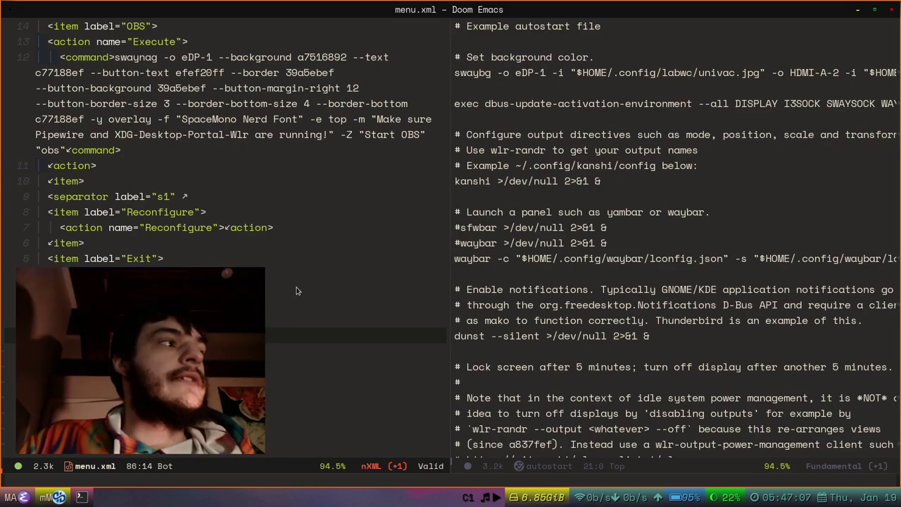
scroll(292, 276, "up", 1)
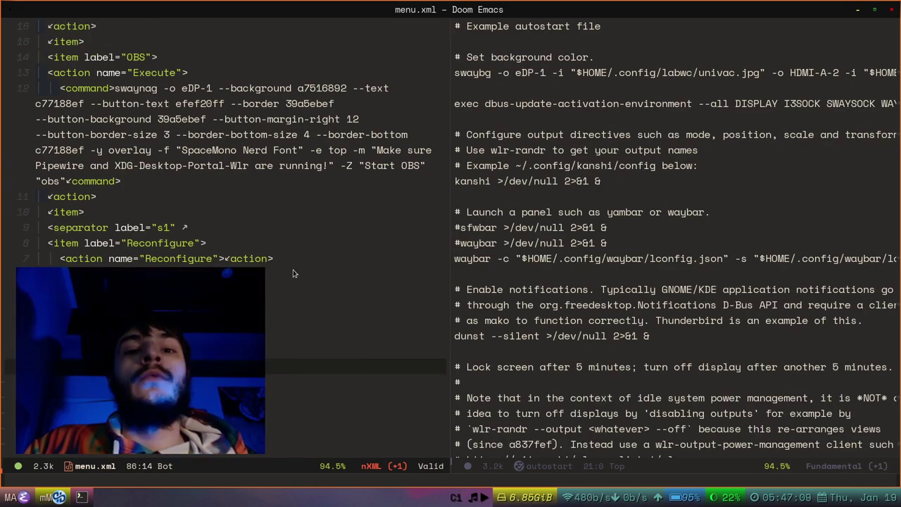
scroll(294, 273, "up", 3)
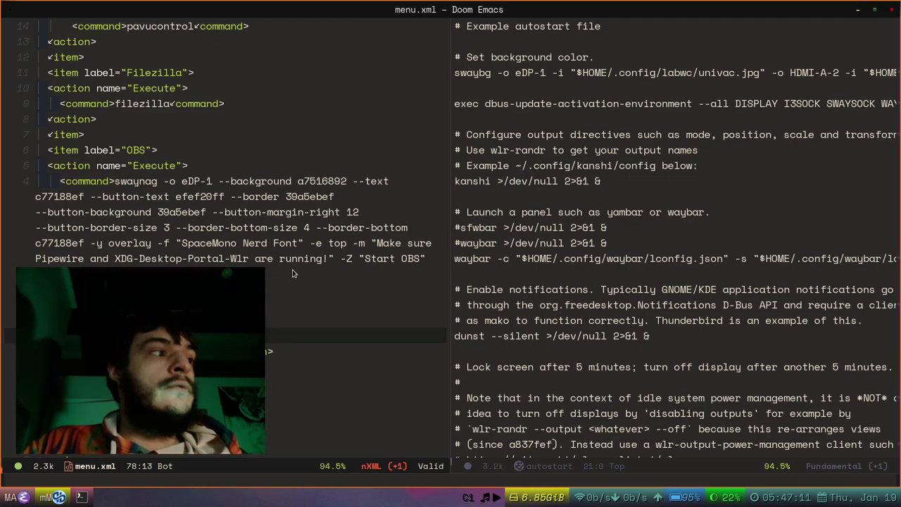
scroll(293, 273, "up", 3)
scroll(283, 276, "up", 7)
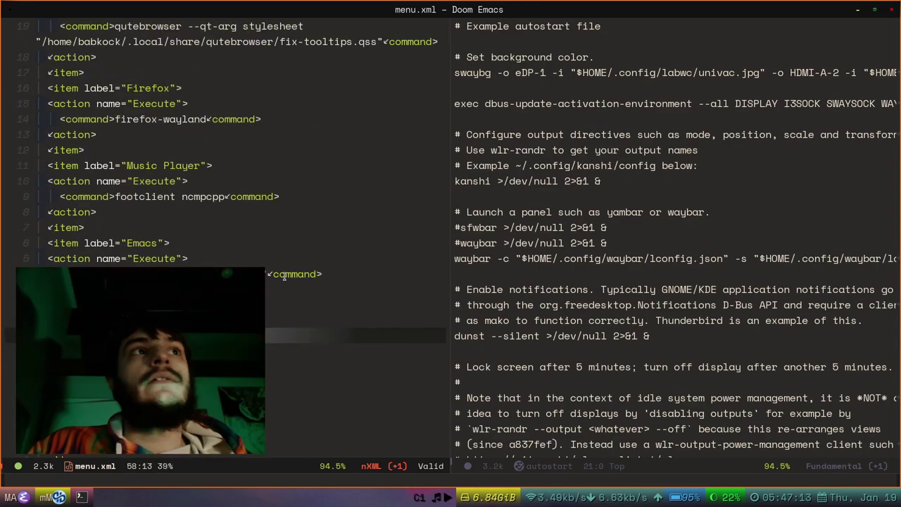
scroll(227, 265, "up", 10)
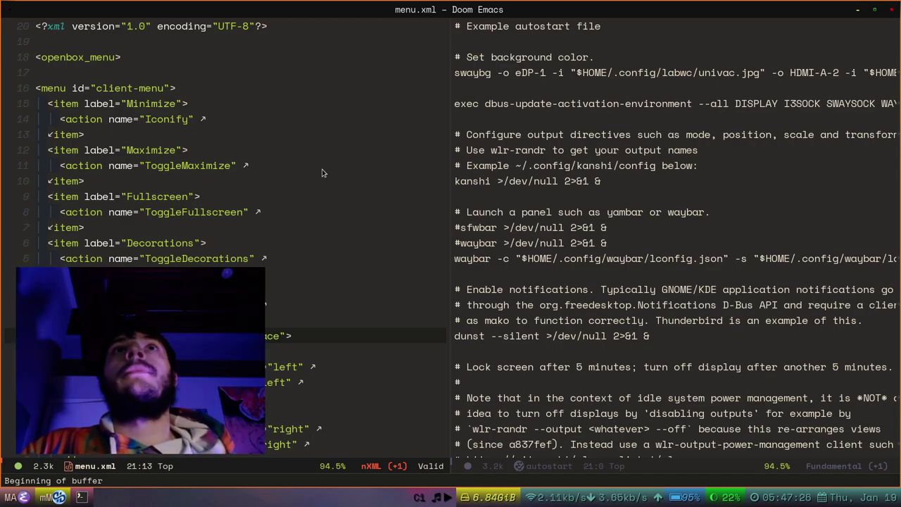
Minimize Emacs, tile the terminal to the right half, then drag it back to floating.
left_click(856, 11)
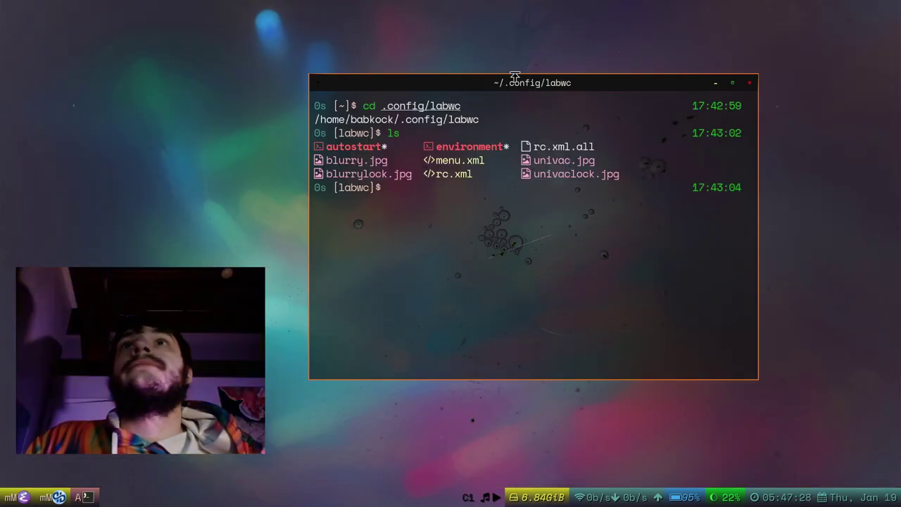
left_click_drag(513, 76, 899, 134)
left_click_drag(718, 9, 497, 76)
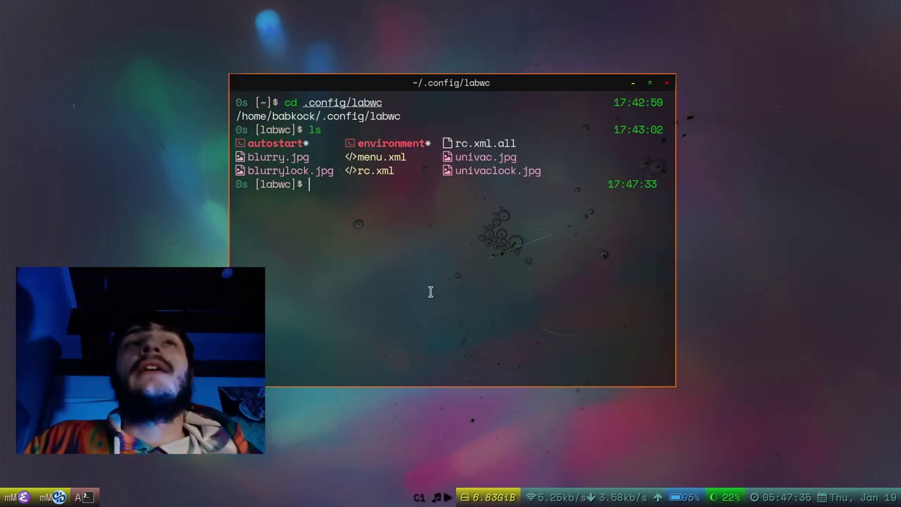
Restore Doom Emacs and close the autostart pane, leaving menu.xml.
left_click(42, 498)
left_click(689, 231)
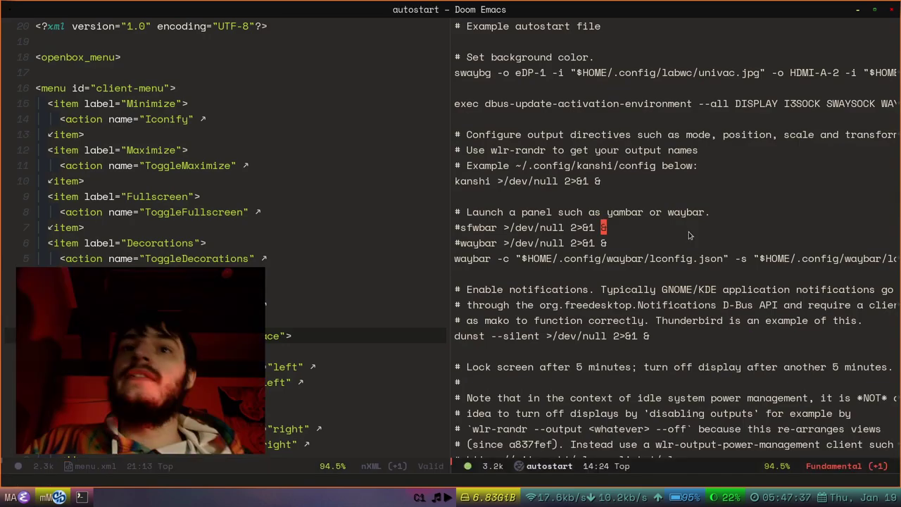
key("space")
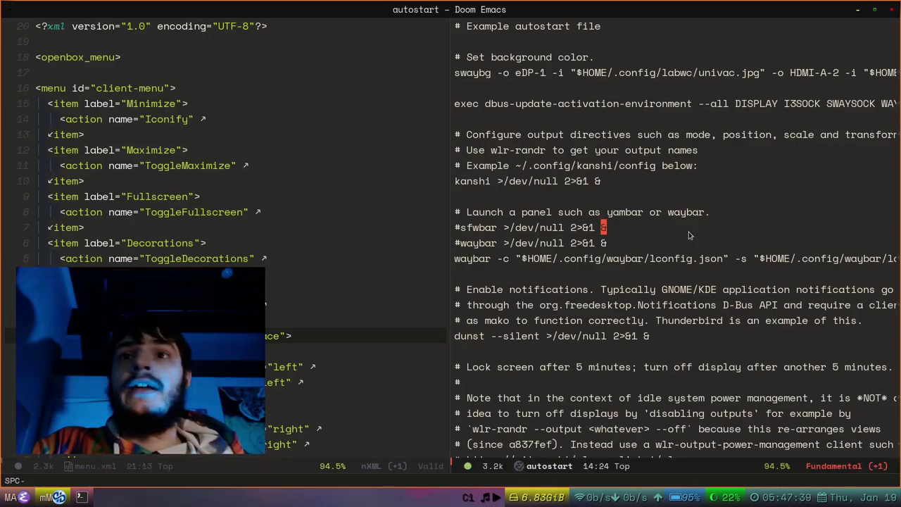
key("u")
key("ctrl+w")
key("c")
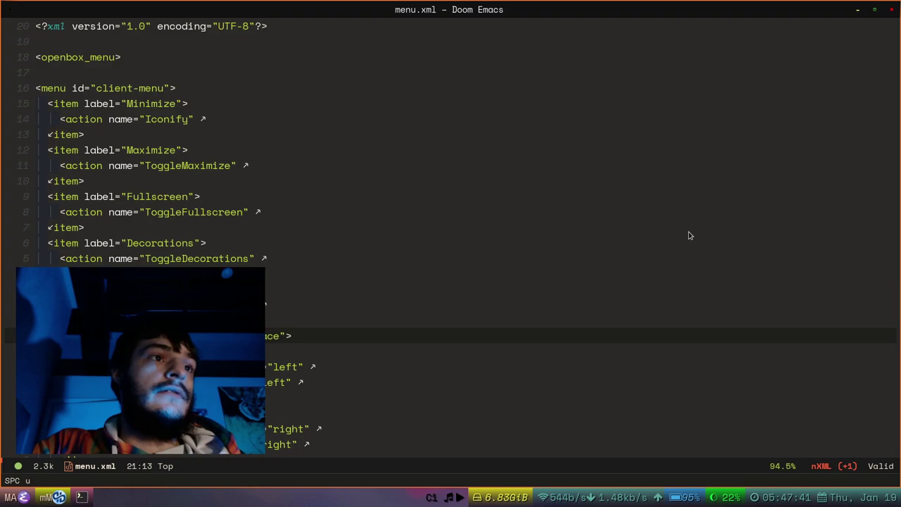
Open the labwc environment file with :vsplit environment beside menu.xml.
key("colon")
type("vsplit ")
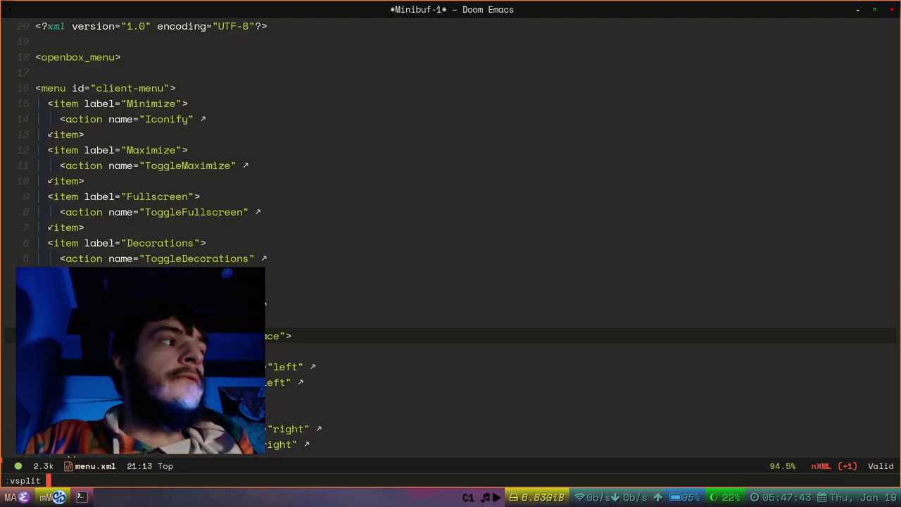
type("environment")
key("Home")
key("Return")
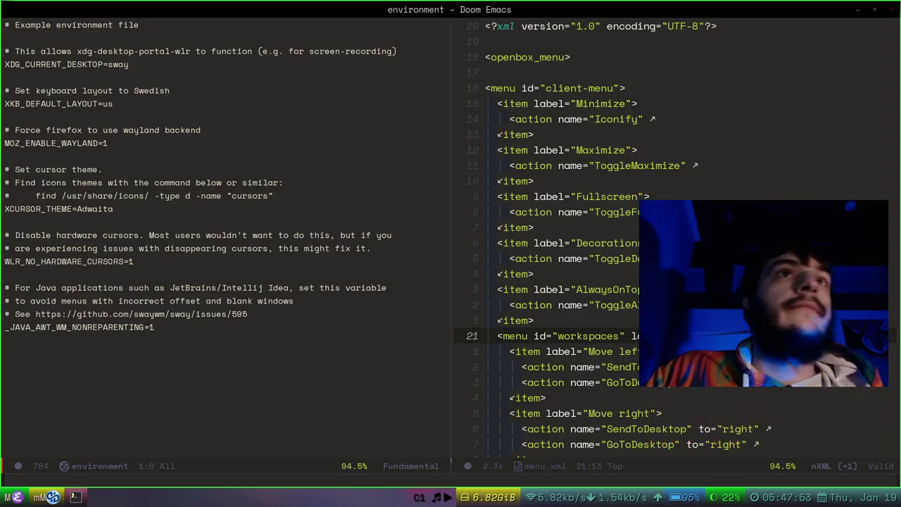
left_click(303, 202)
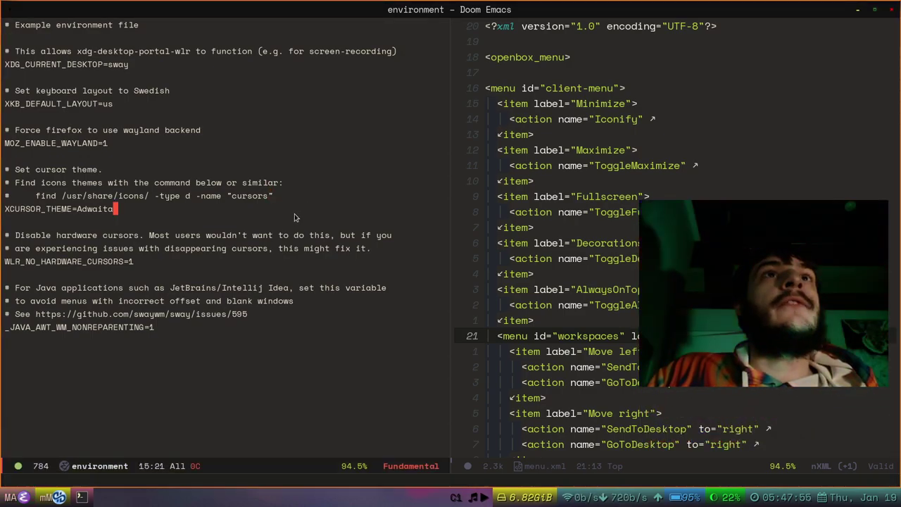
key("Down")
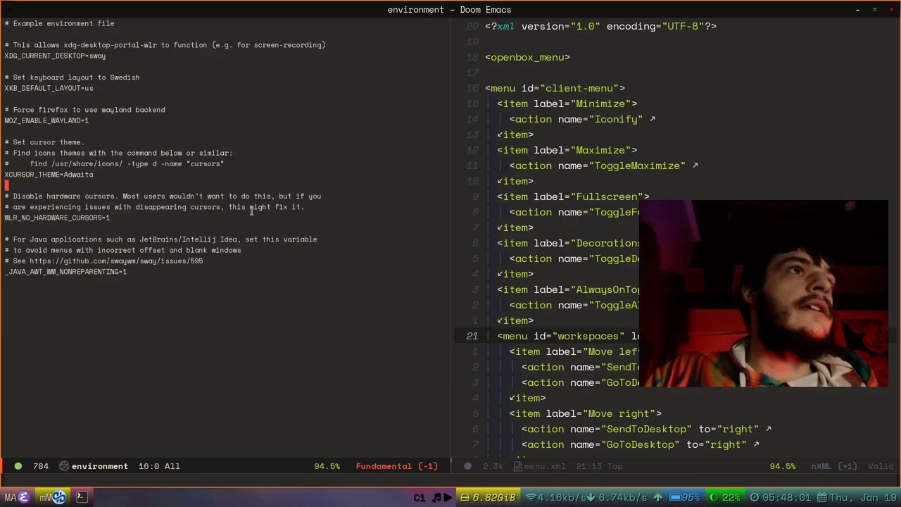
key("ctrl+equal")
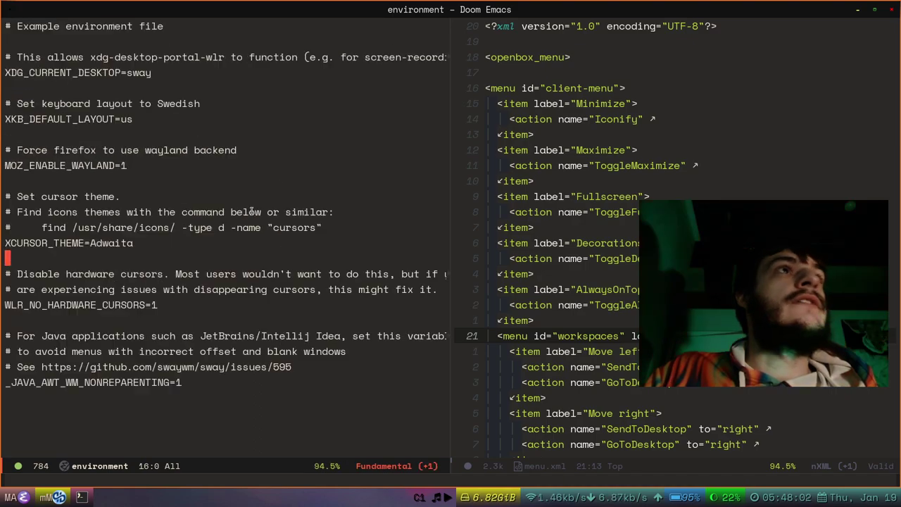
left_click(5, 26)
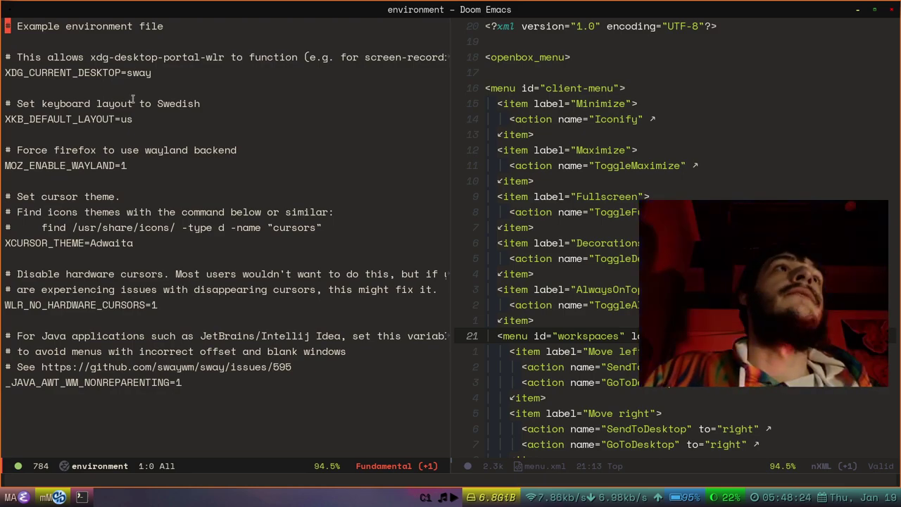
left_click(134, 162)
left_click(125, 194)
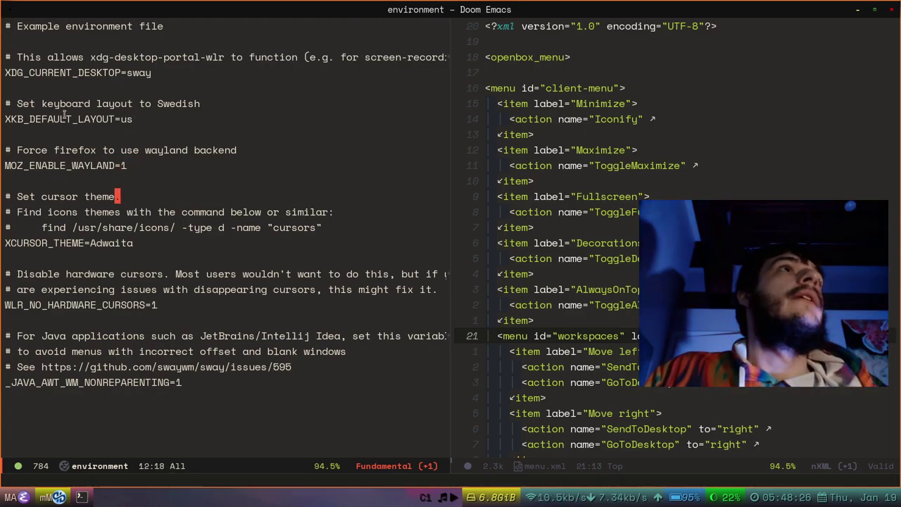
left_click(63, 72)
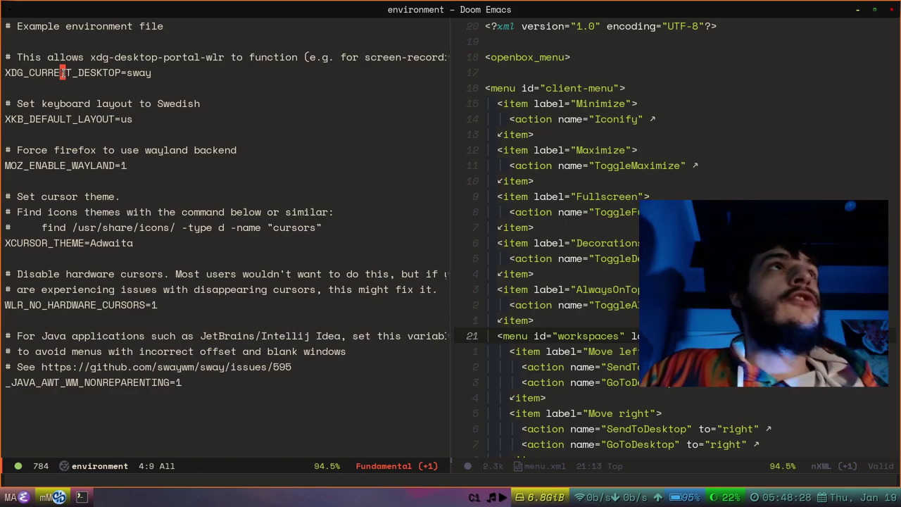
left_click(104, 73)
left_click(128, 74)
left_click(212, 115)
left_click(209, 167)
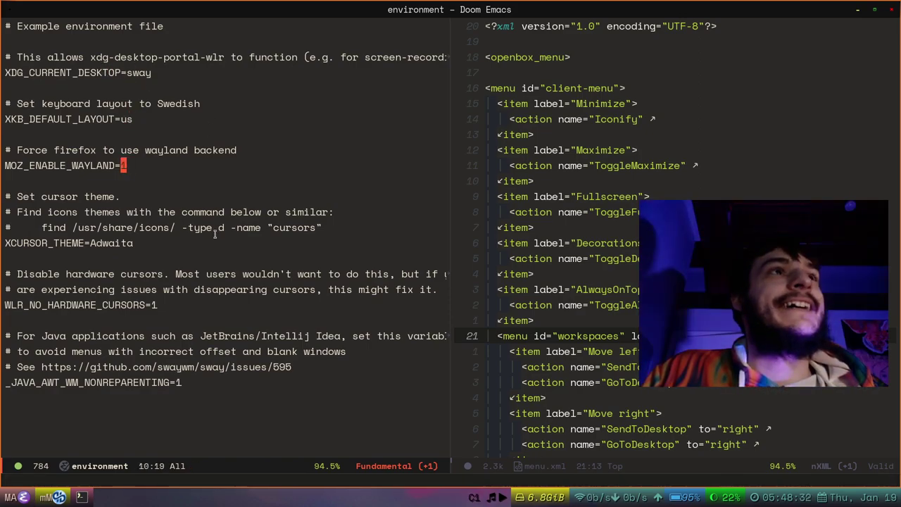
left_click(197, 244)
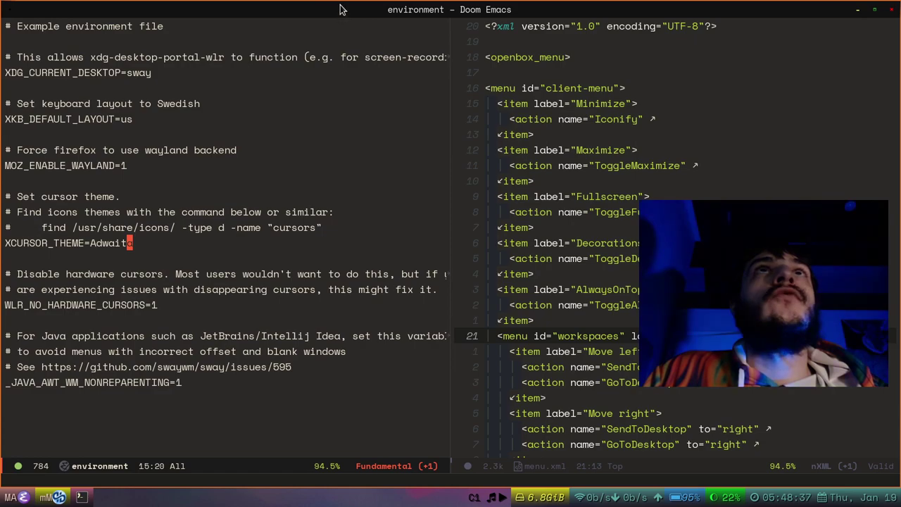
left_click(316, 177)
left_click(278, 393)
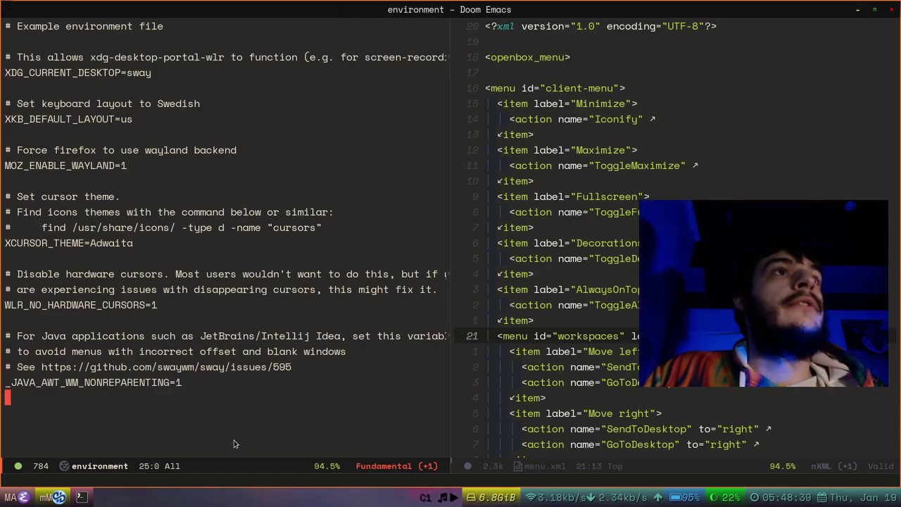
scroll(229, 387, "down", 2)
scroll(226, 352, "up", 3)
left_click(221, 327)
left_click(233, 259)
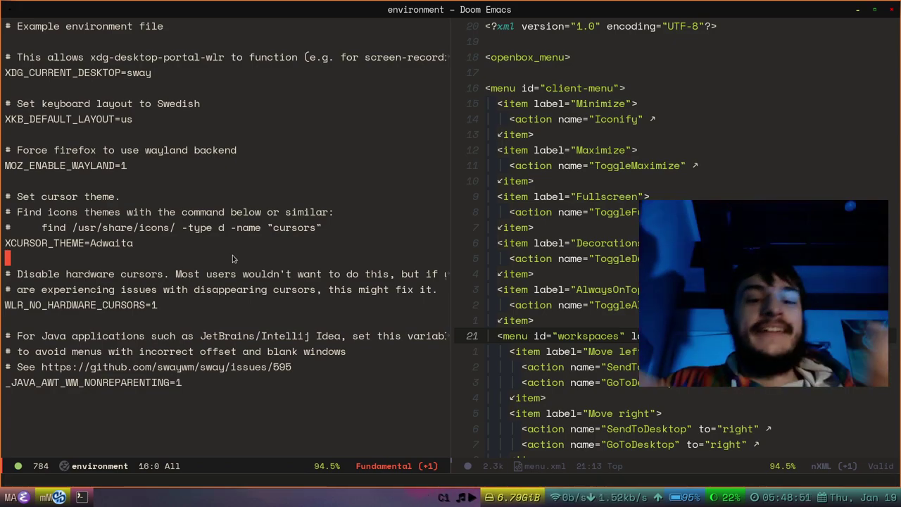
Focus and maximize the menu.xml window, then open rc.xml.all beside it with :vsplit.
key("space")
key("w")
key("l")
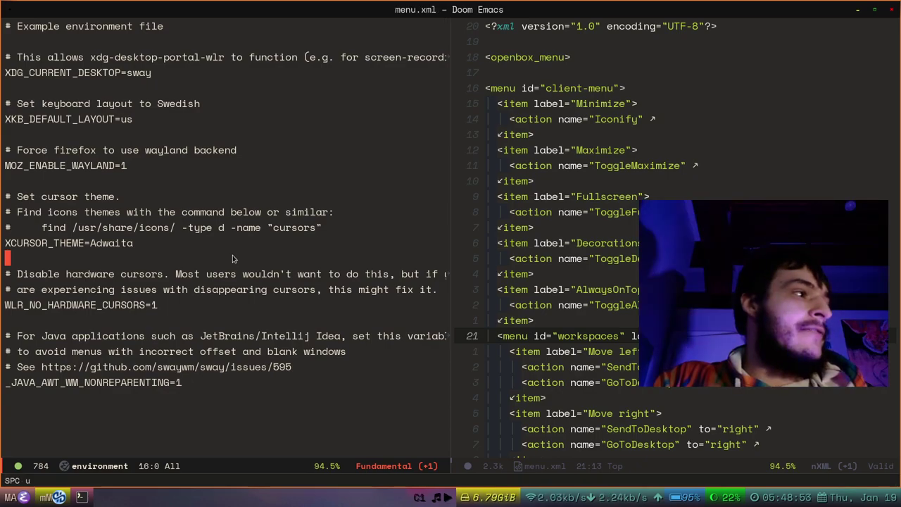
key("space")
key("w")
key("o")
key("space")
key("u")
scroll(233, 255, "down", 3)
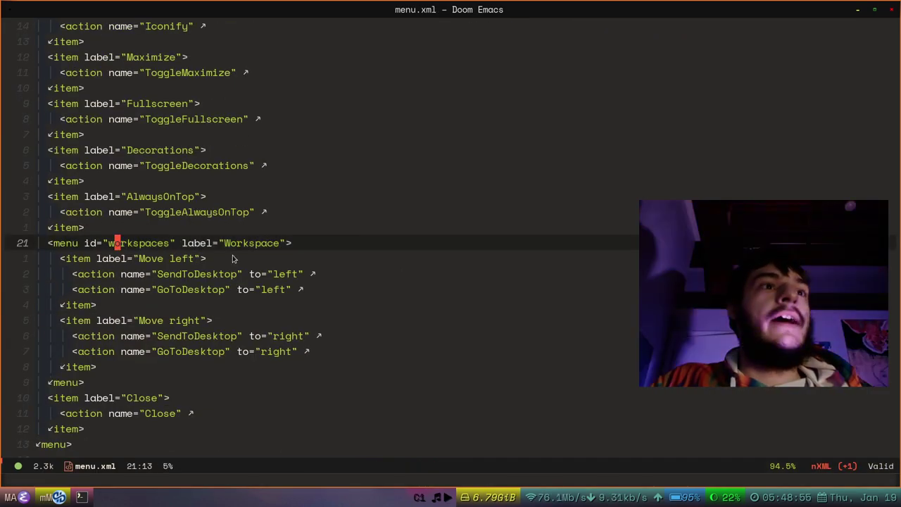
scroll(232, 254, "up", 4)
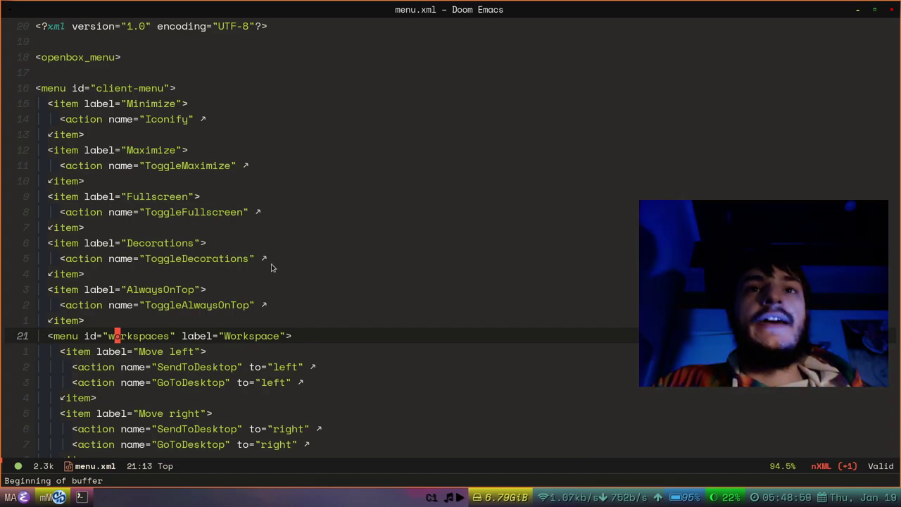
type(":vsplit")
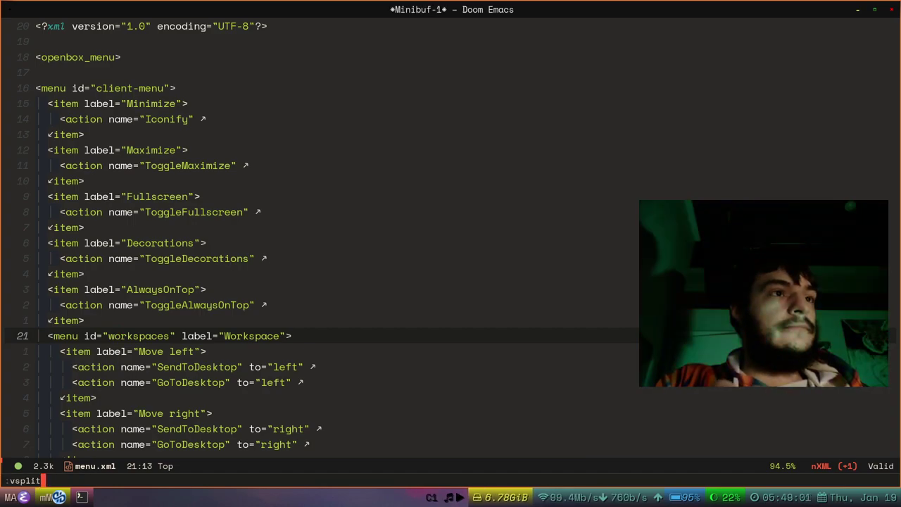
type(" rc.xml.all")
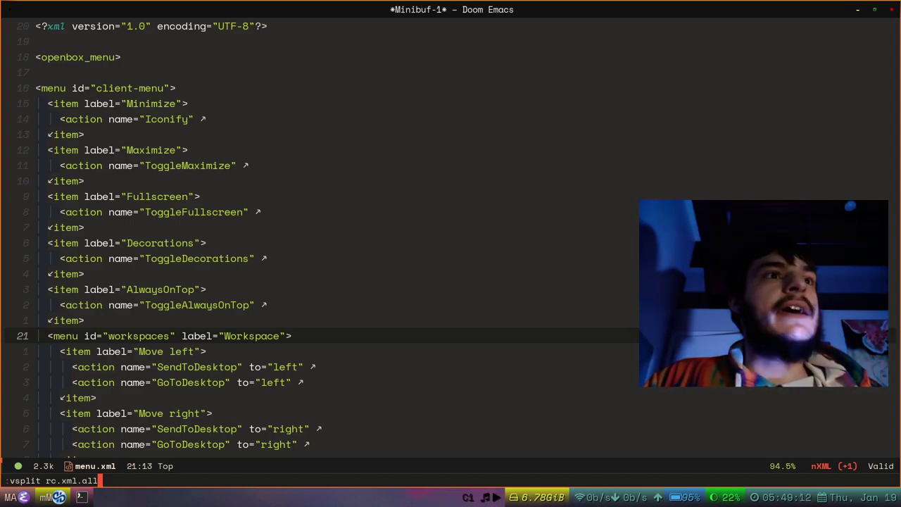
key("Return")
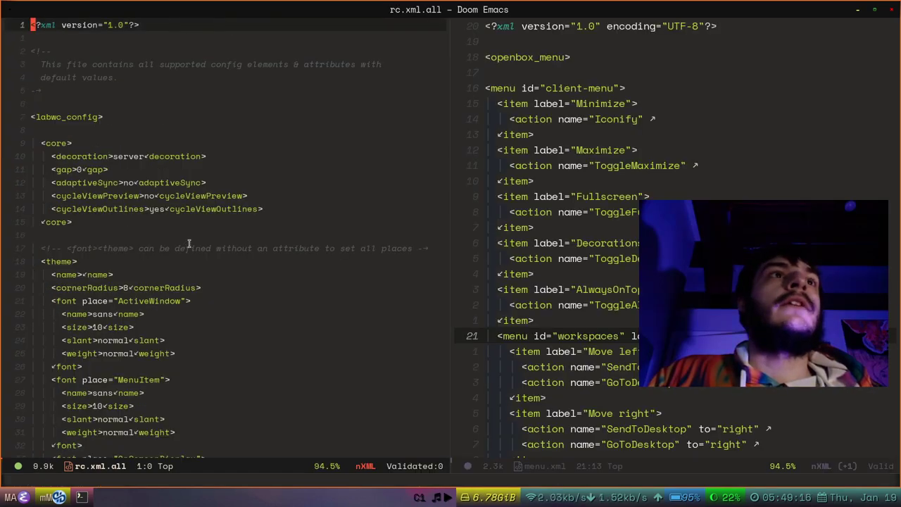
Read rc.xml.all from its top down through the OnScreenDisplay font settings.
left_click(196, 236)
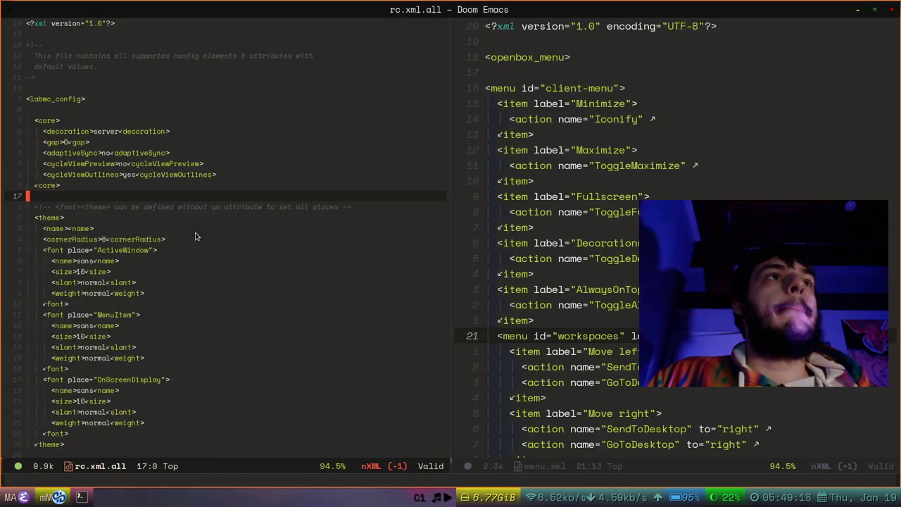
scroll(196, 236, "up", 1)
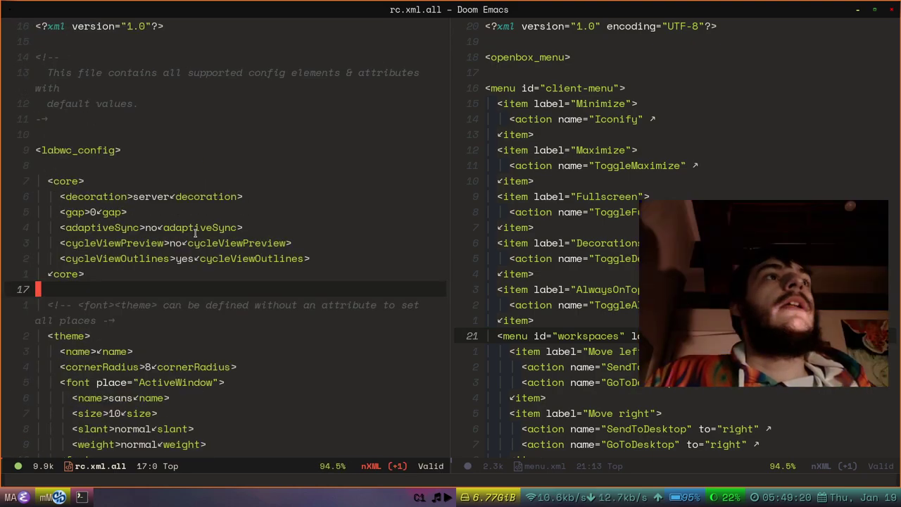
scroll(195, 237, "up", 1)
scroll(195, 238, "down", 6)
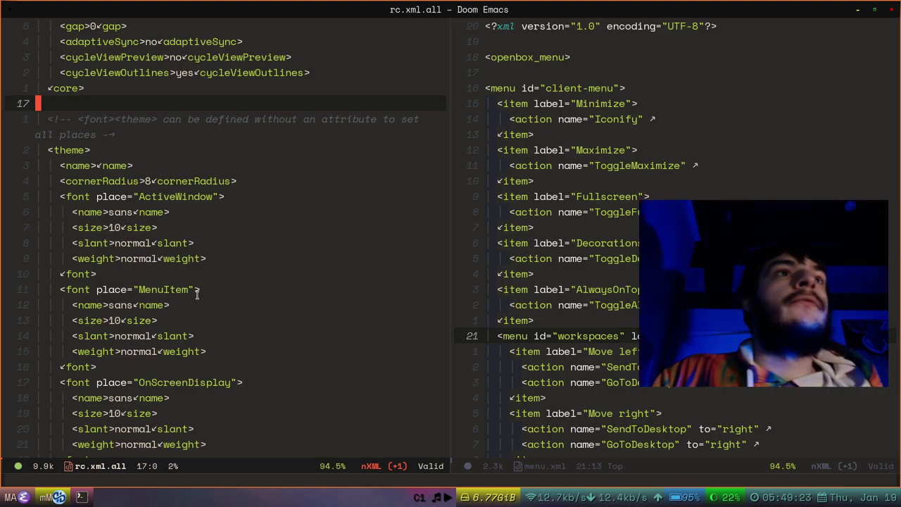
key("1")
key("7")
key("j")
scroll(197, 295, "down", 6)
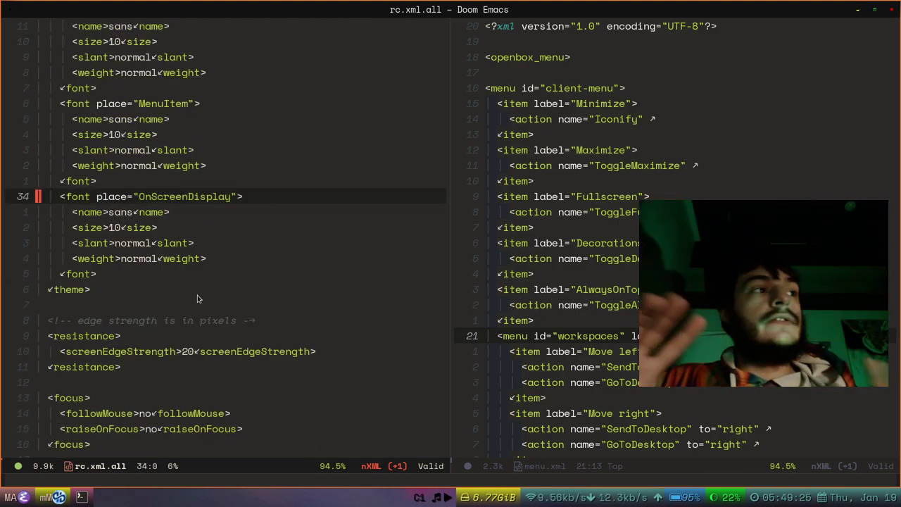
scroll(197, 298, "down", 12)
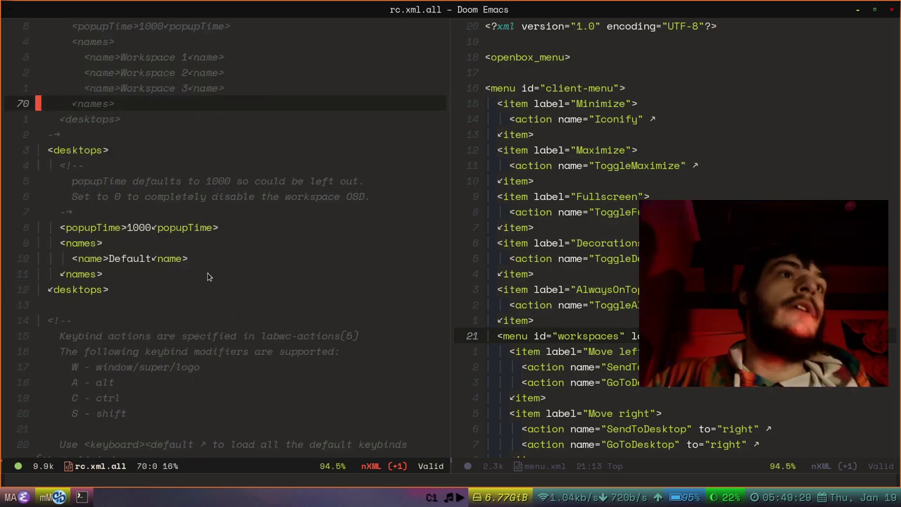
scroll(206, 292, "down", 16)
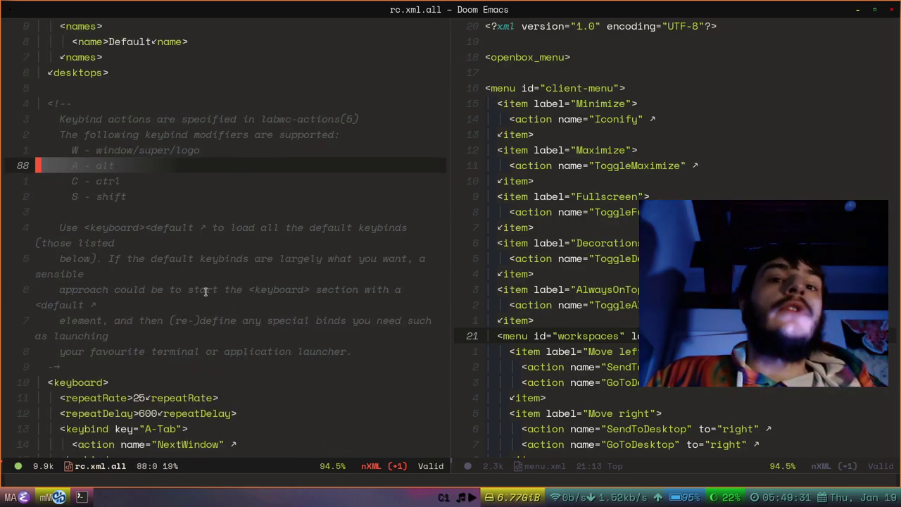
scroll(205, 291, "down", 1)
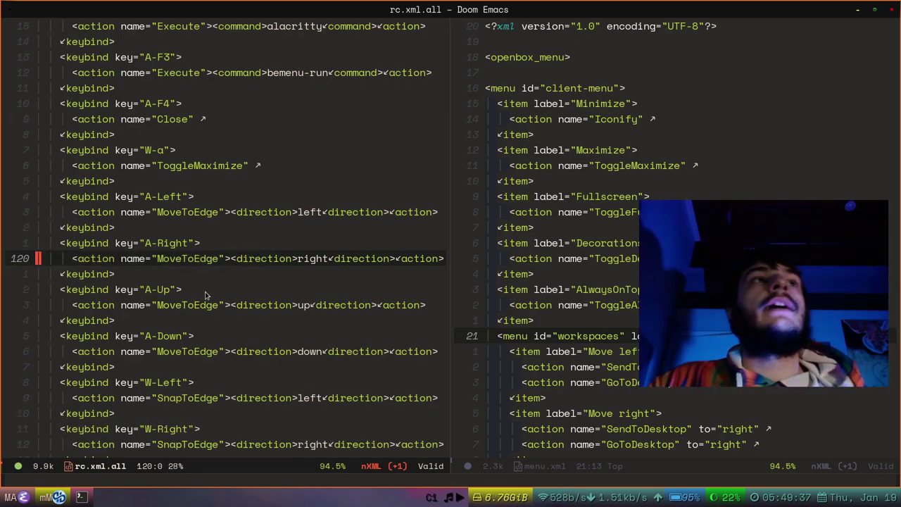
scroll(206, 294, "down", 6)
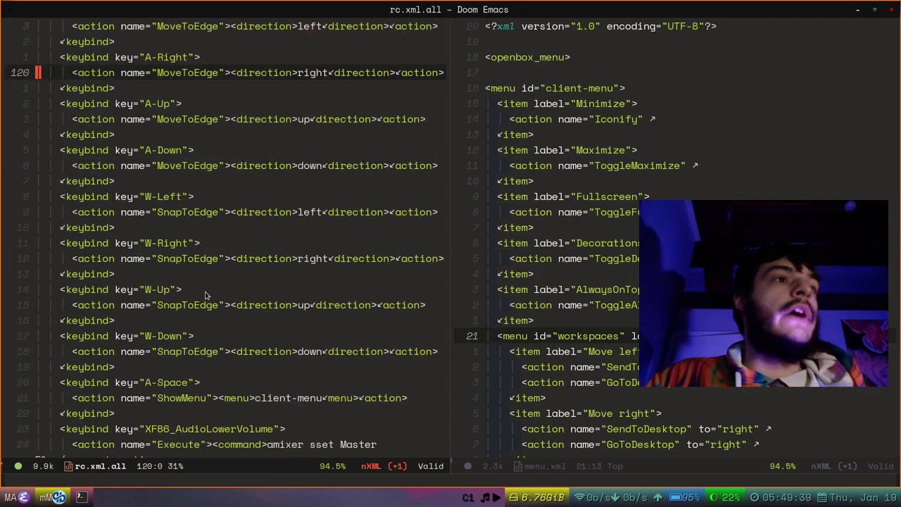
scroll(205, 295, "down", 12)
Continue through rc.xml.all's media-key keybinds into the mouse binding contexts.
left_click(198, 221)
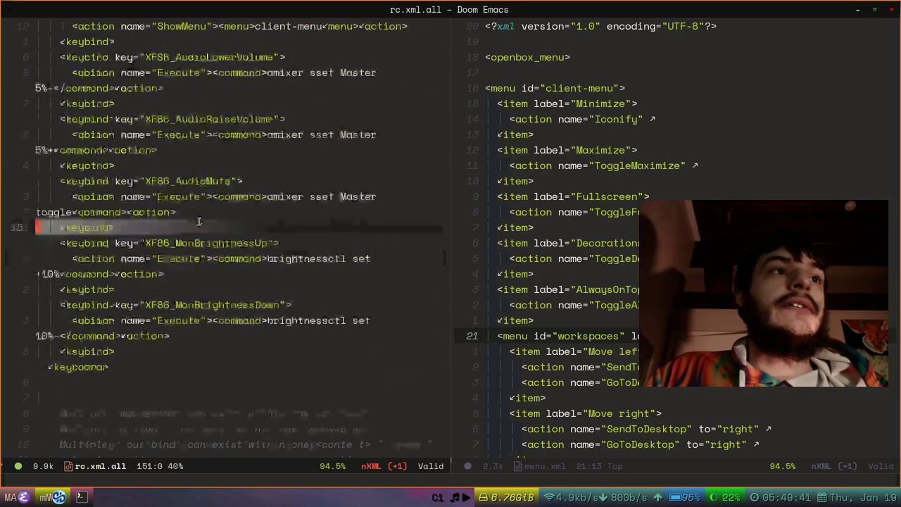
scroll(199, 222, "down", 10)
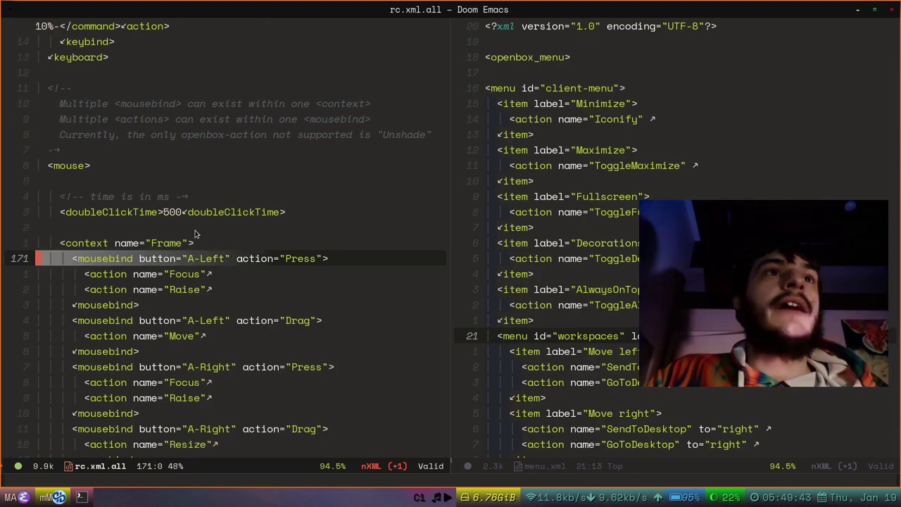
scroll(196, 234, "down", 5)
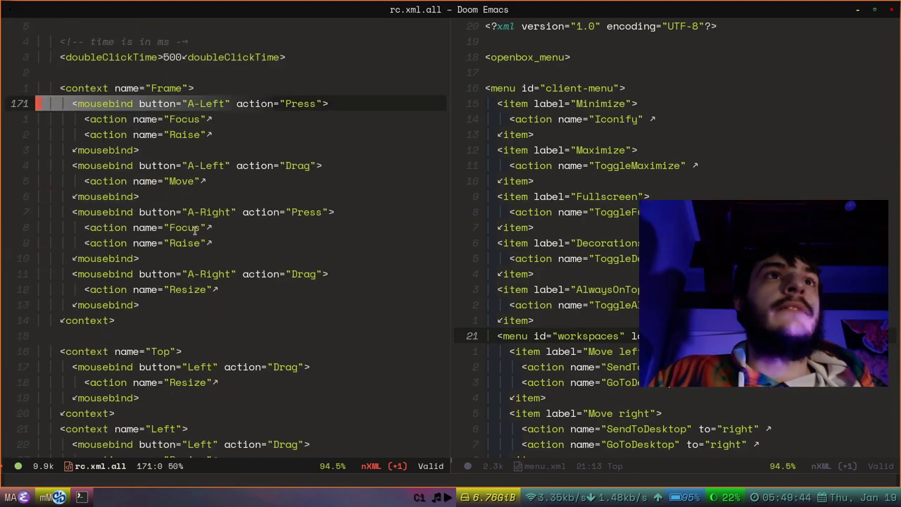
scroll(197, 295, "down", 3)
left_click(197, 288)
Open the docs folder of the labwc GitHub repository in qutebrowser and browse it.
key("alt+Tab")
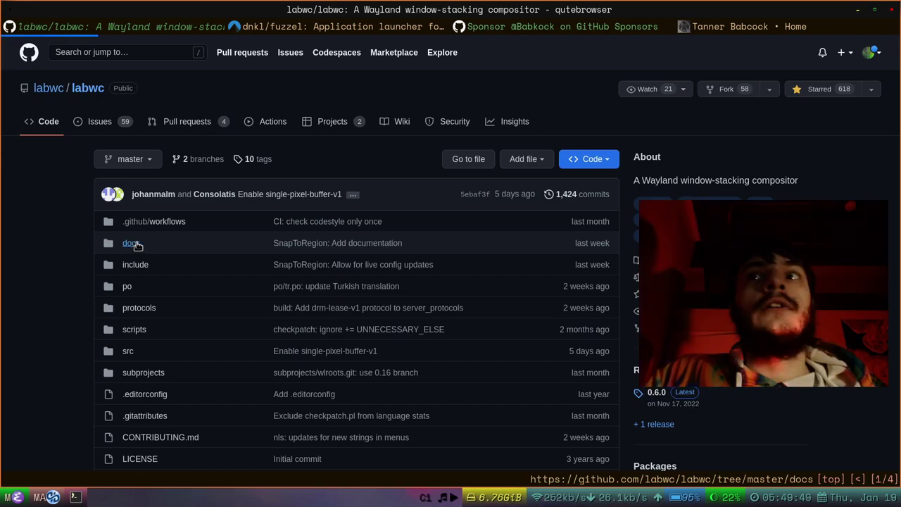
left_click(134, 244)
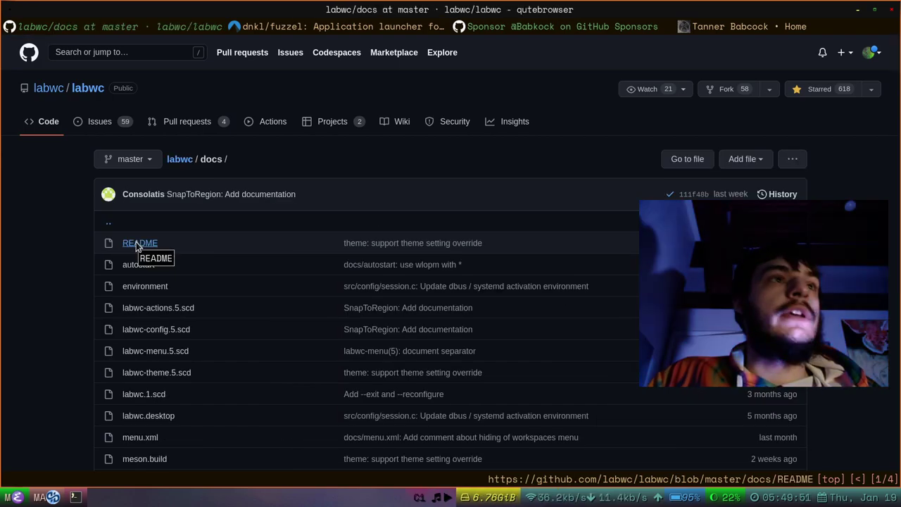
scroll(276, 330, "down", 3)
scroll(276, 336, "down", 3)
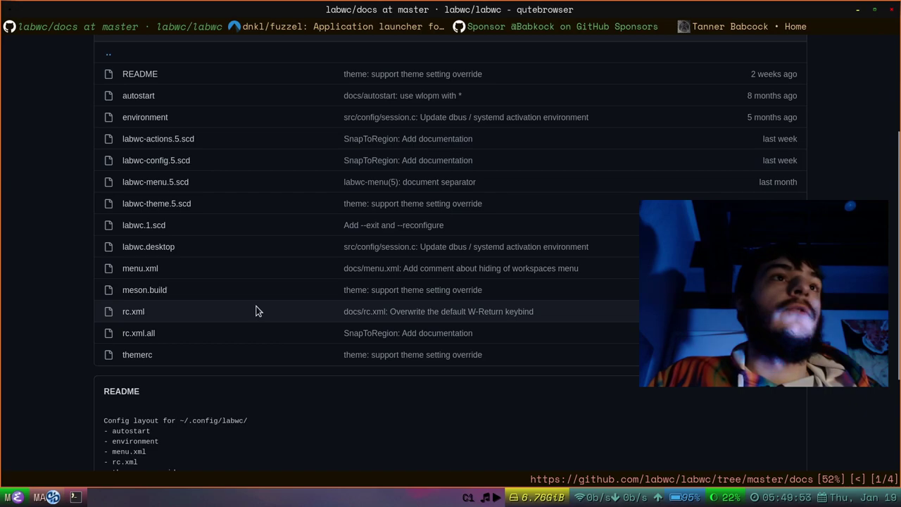
scroll(258, 309, "up", 5)
Bring up the ~/.config/labwc terminal, maximize it and clear the screen.
key("alt+Tab")
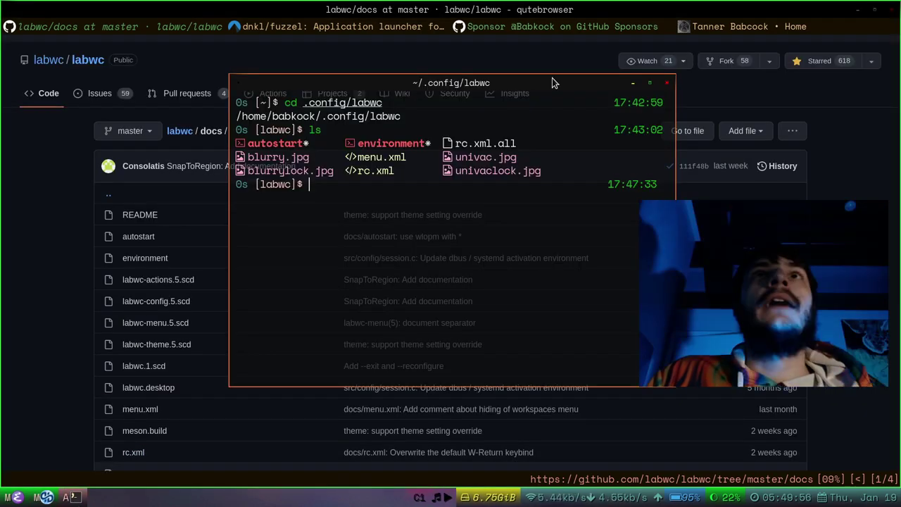
double_click(552, 79)
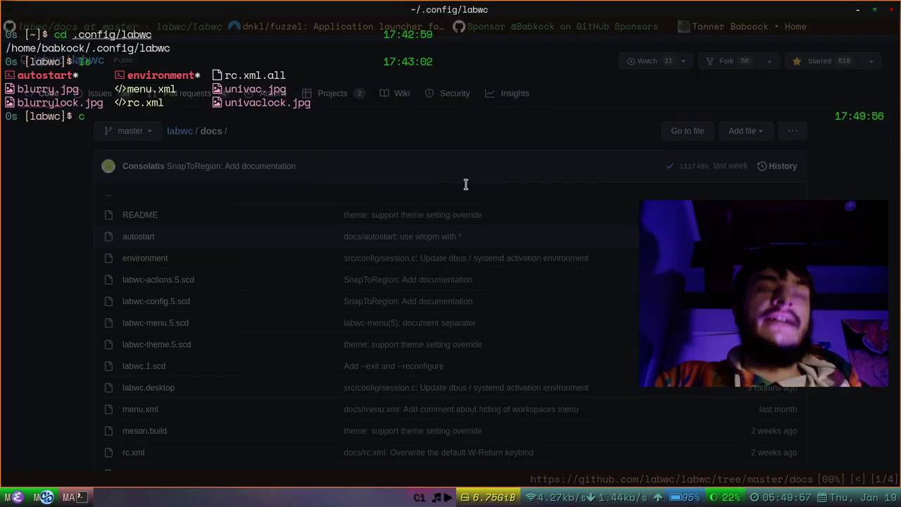
type("clear")
key("Return")
Read the labwc(1 man page through its configuration and theming notes, then close the terminal.
type("man")
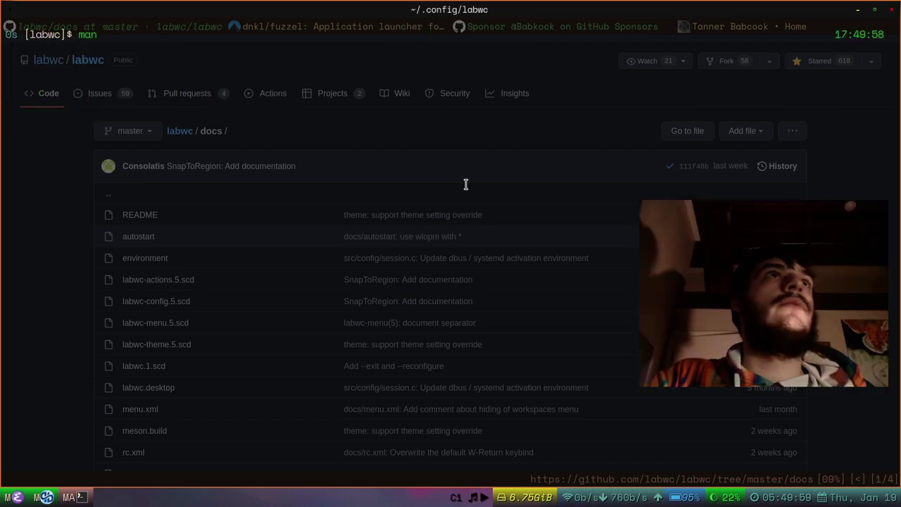
type(" labwc")
key("Tab")
key("Tab")
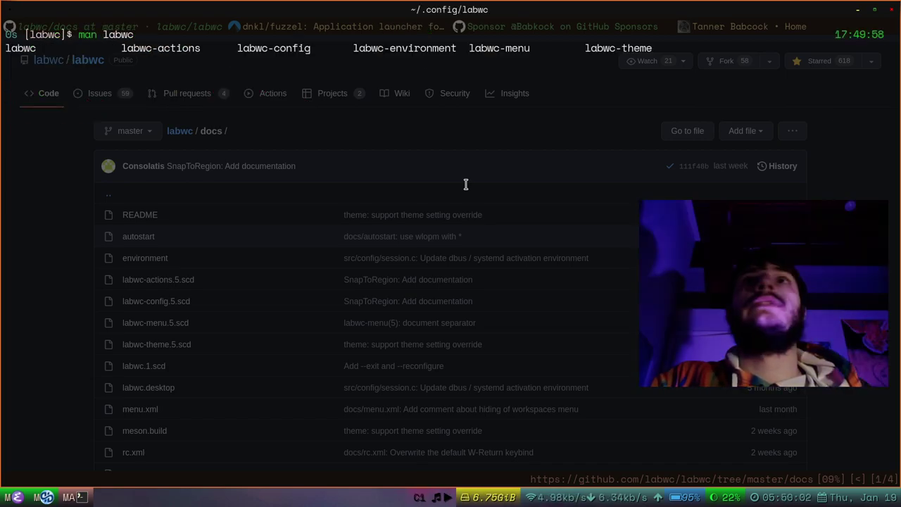
key("Return")
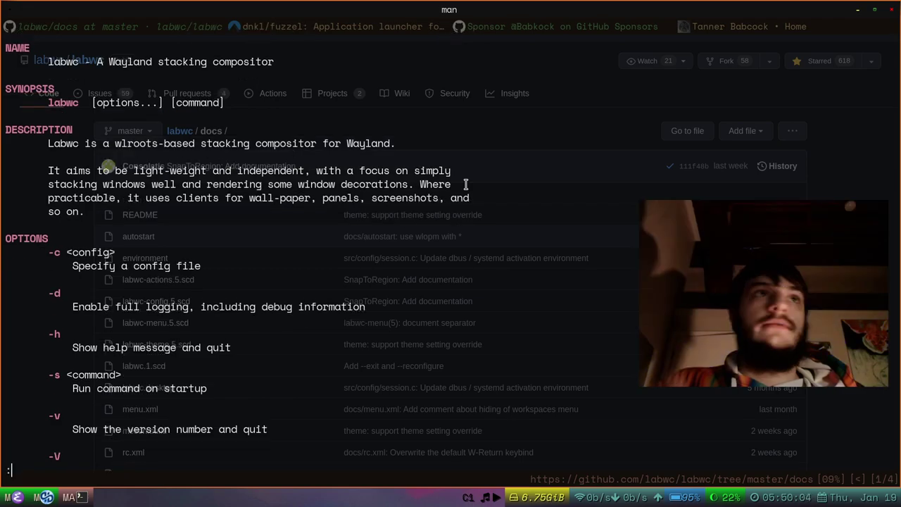
scroll(465, 185, "down", 9)
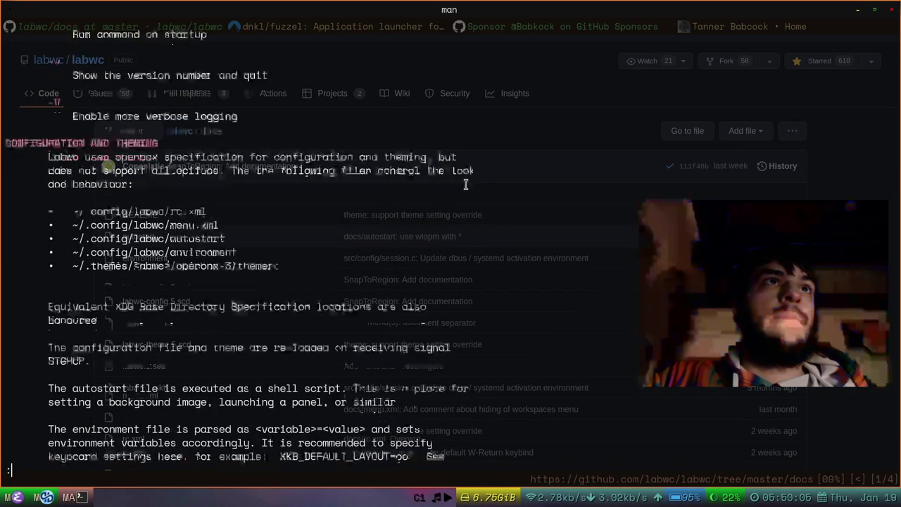
scroll(465, 185, "down", 4)
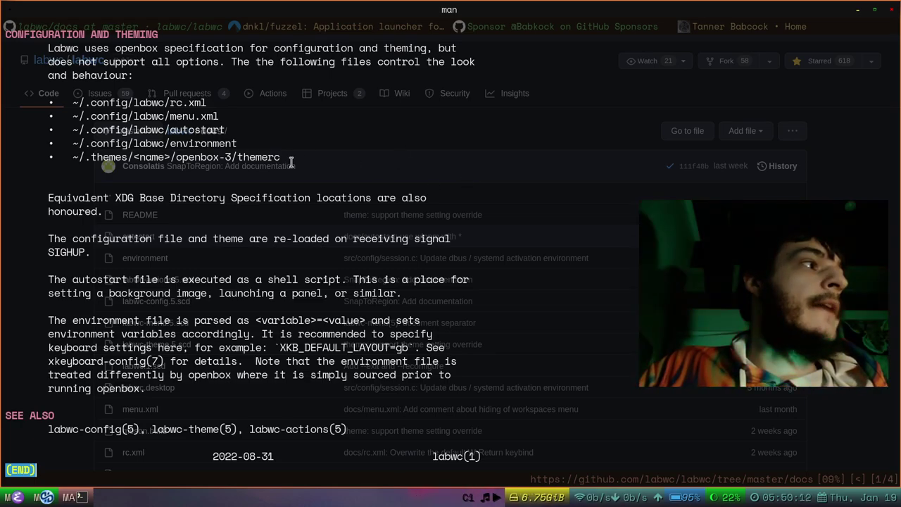
left_click(74, 497)
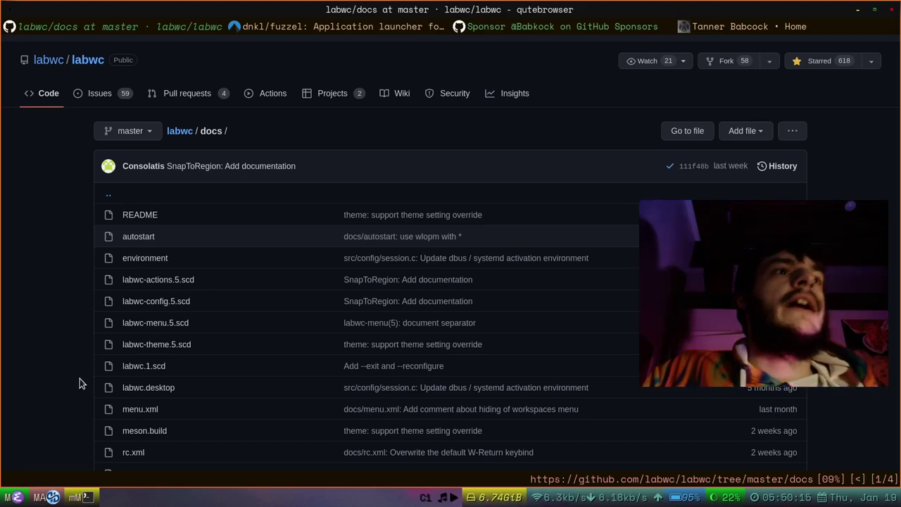
Open a new full-screen terminal, enter the .themes folder and list its contents.
key("super+Return")
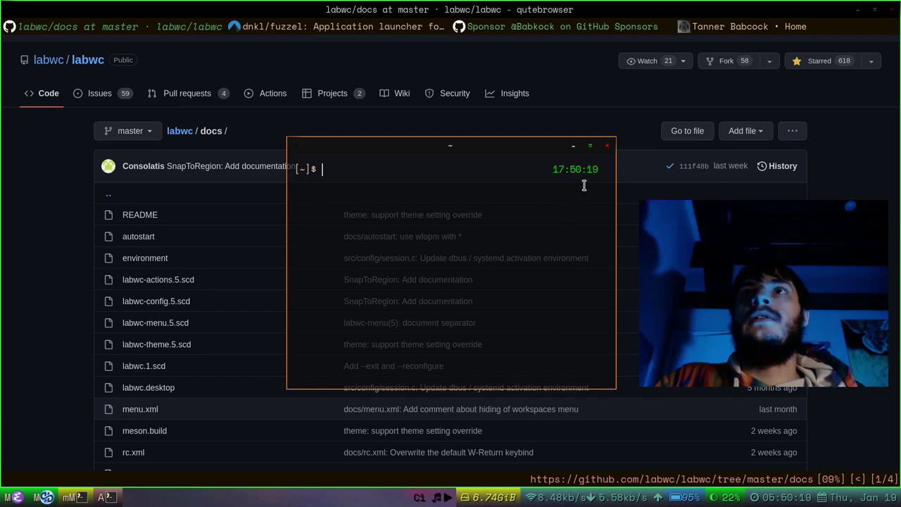
left_click(590, 146)
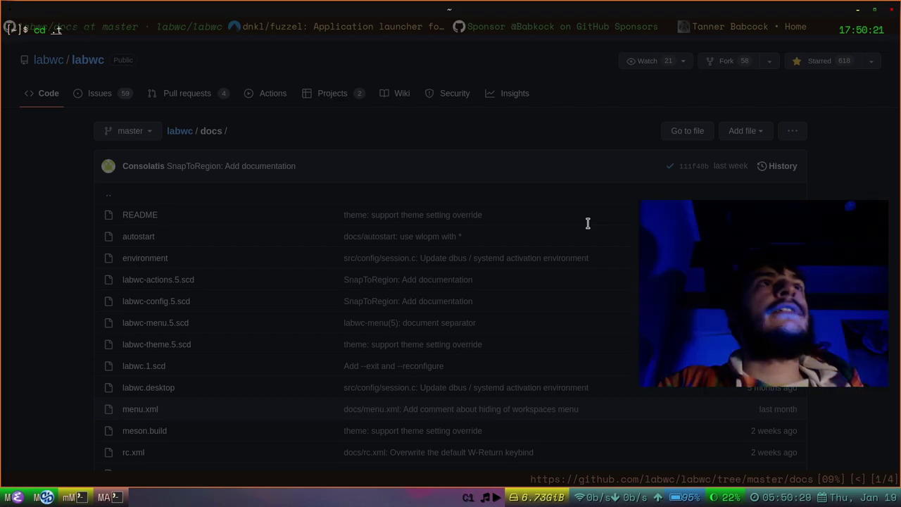
type("heme")
key("Tab")
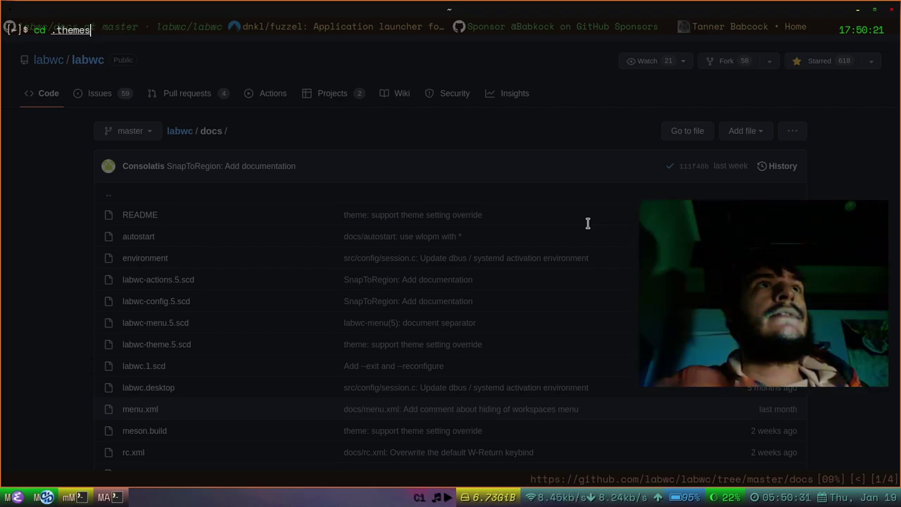
key("Return")
type("ls")
key("Return")
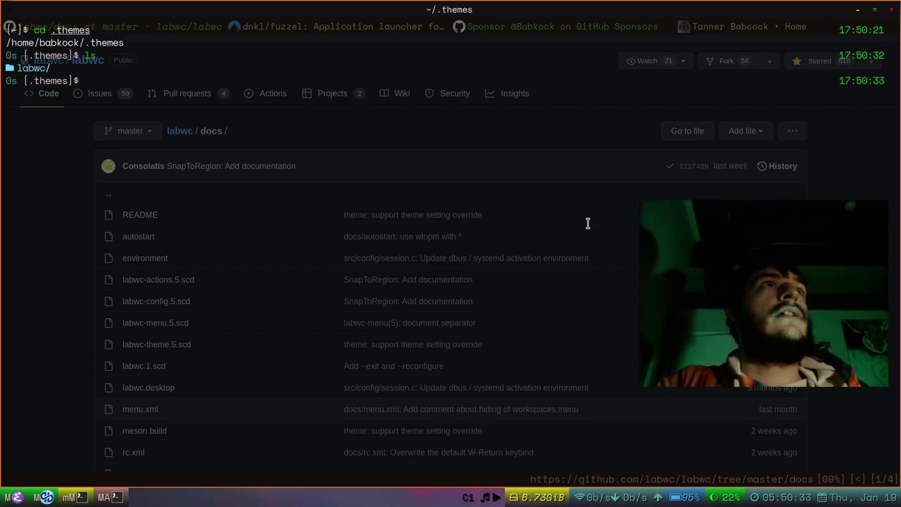
Go into labwc/openbox-3 and list it, showing the single themerc file.
type("cd labwc")
key("Return")
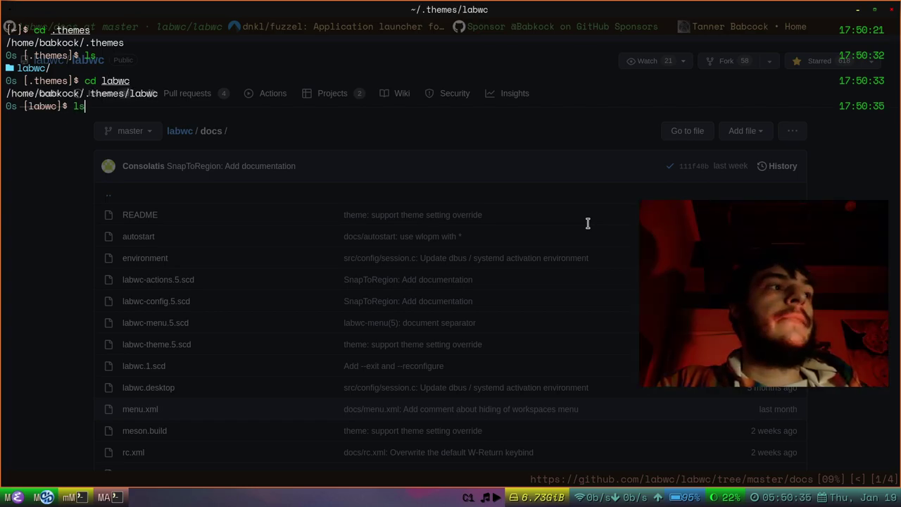
type("ls")
key("Return")
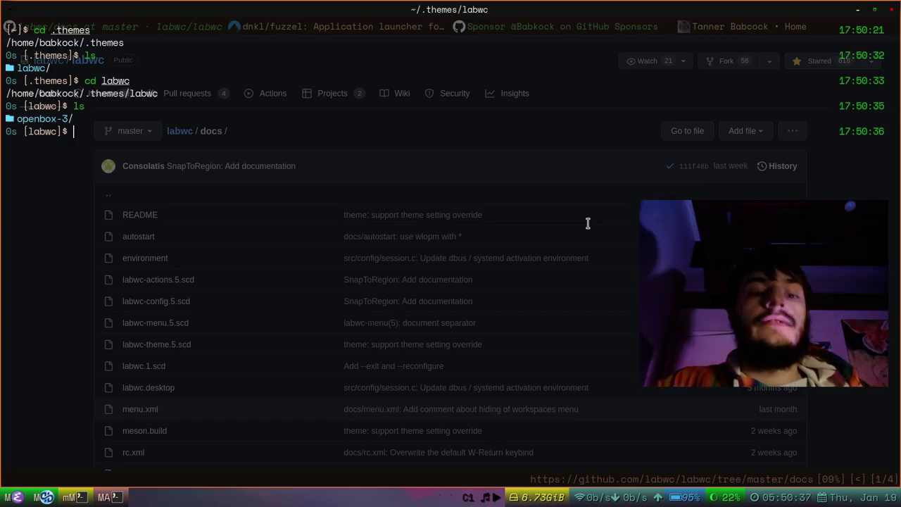
type("cd open")
key("Tab")
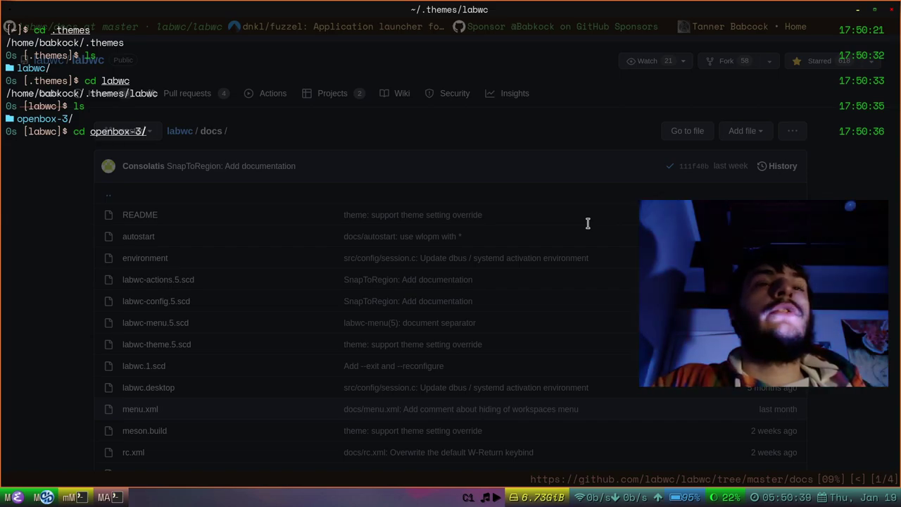
key("Return")
type("ls")
key("Return")
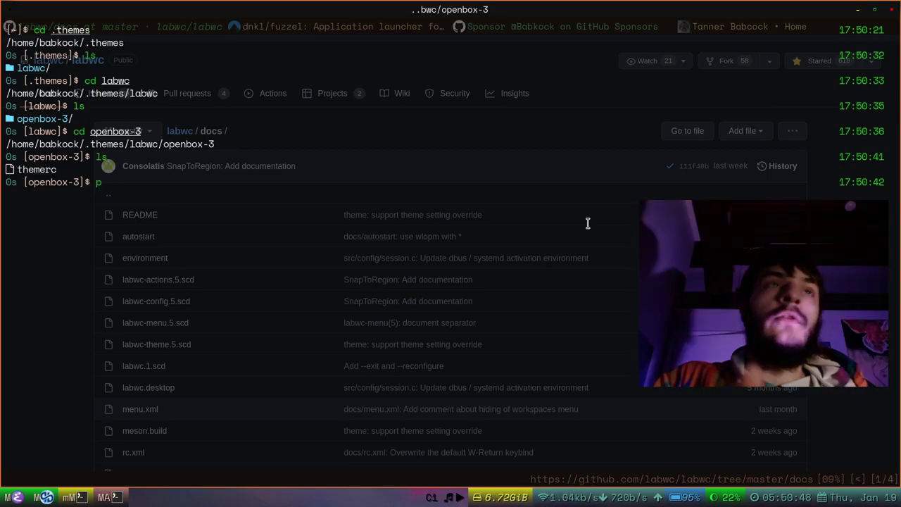
Print the current path with pwd and type 'vim themerc' at the prompt.
type("wd")
key("Return")
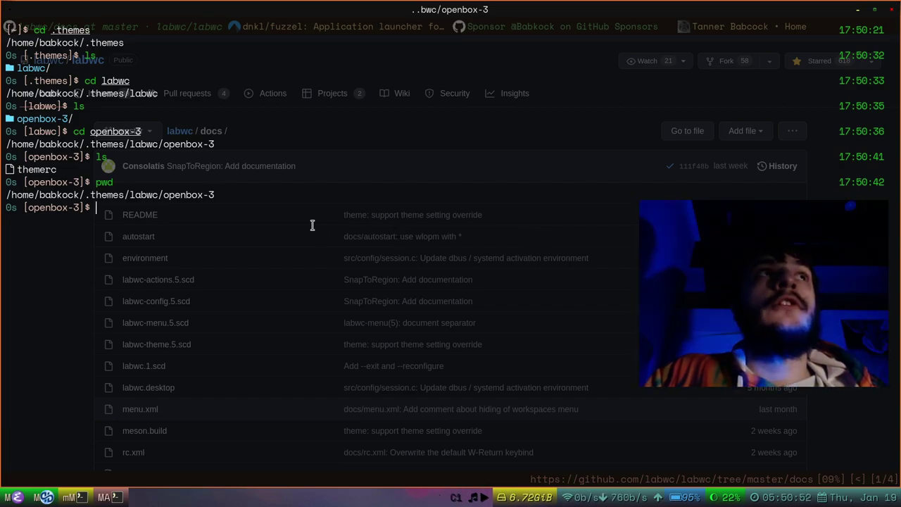
left_click_drag(11, 195, 83, 195)
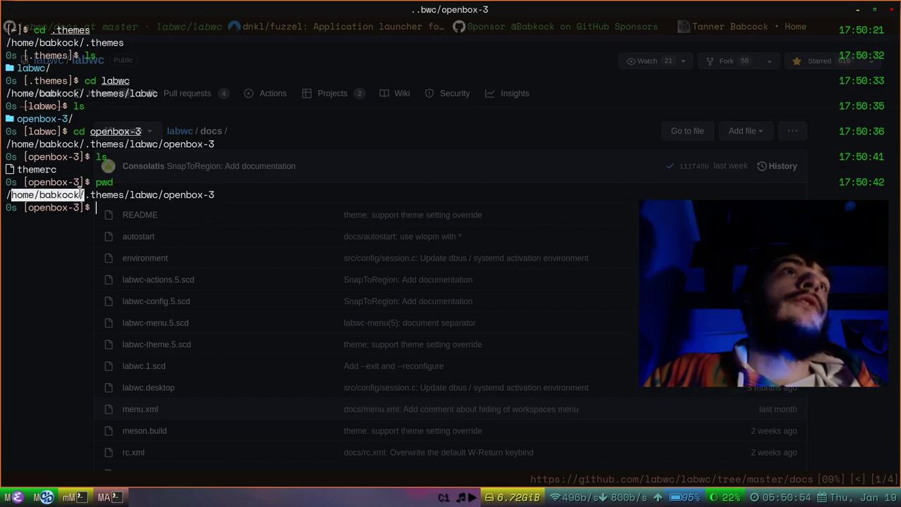
left_click(84, 195)
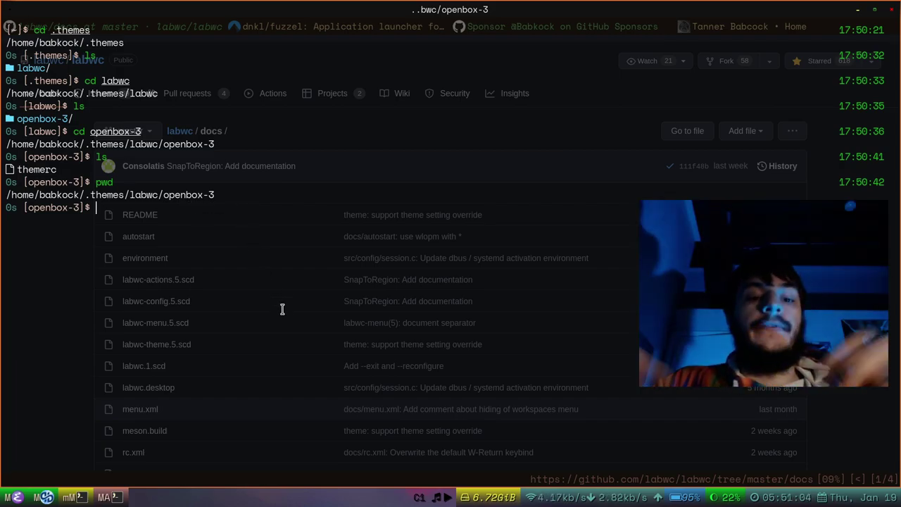
type("vim")
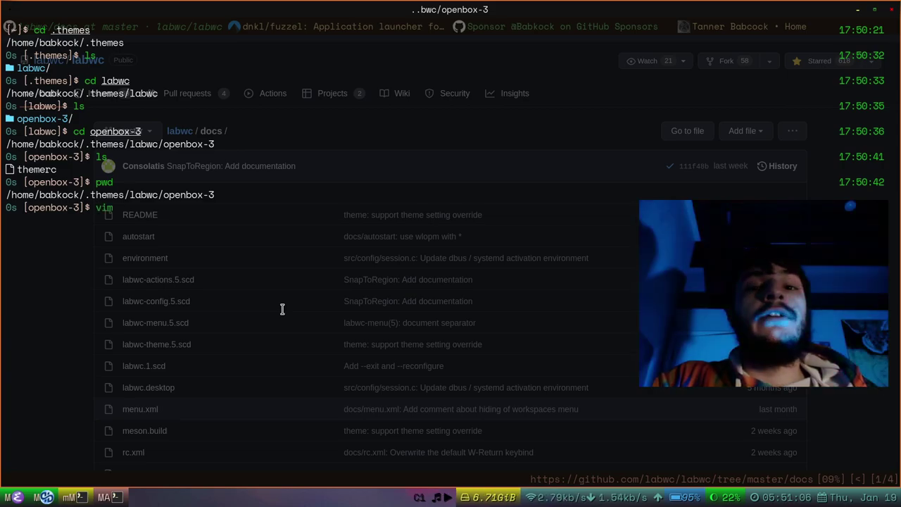
type(" themerc")
Open themerc in vim and read its titlebar, button and menu colour settings.
key("Return")
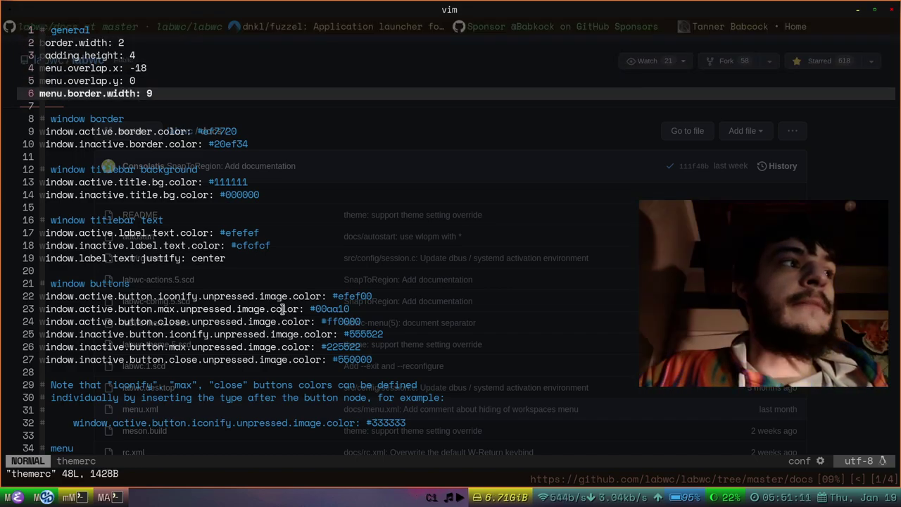
key("k")
key("k")
key("k")
key("k")
key("k")
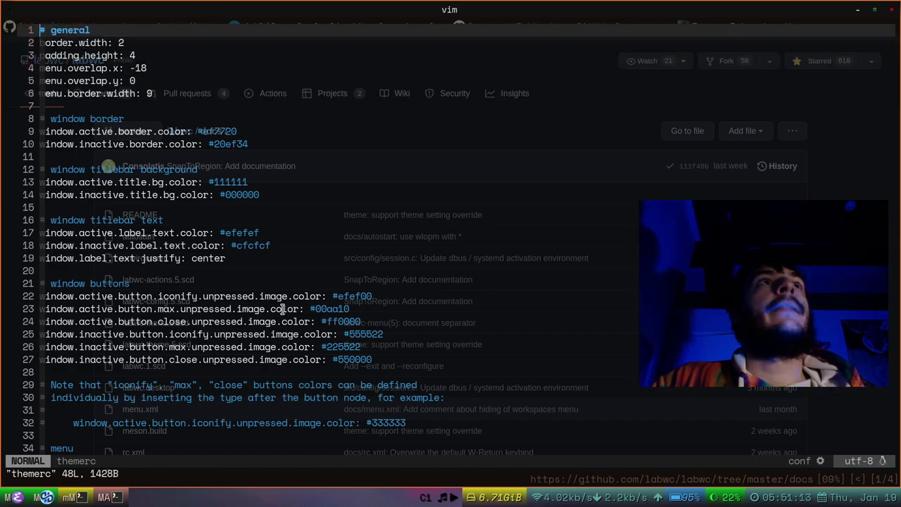
key("j")
key("j")
key("j")
key("j")
key("j")
key("j")
key("j")
key("j")
key("j")
key("j")
key("j")
key("j")
key("j")
key("j")
key("j")
key("j")
key("j")
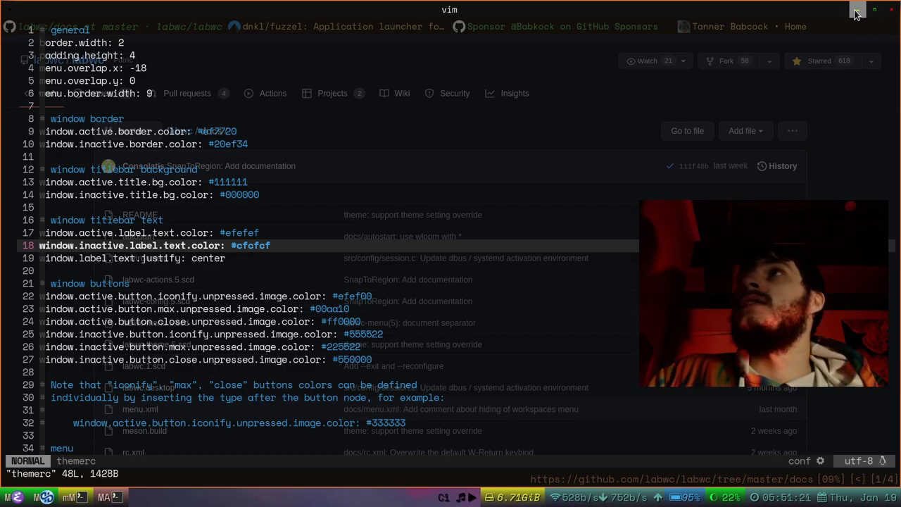
key("j")
key("j")
key("j")
key("j")
key("j")
key("j")
key("j")
key("j")
key("j")
key("j")
key("j")
key("j")
key("j")
key("j")
key("j")
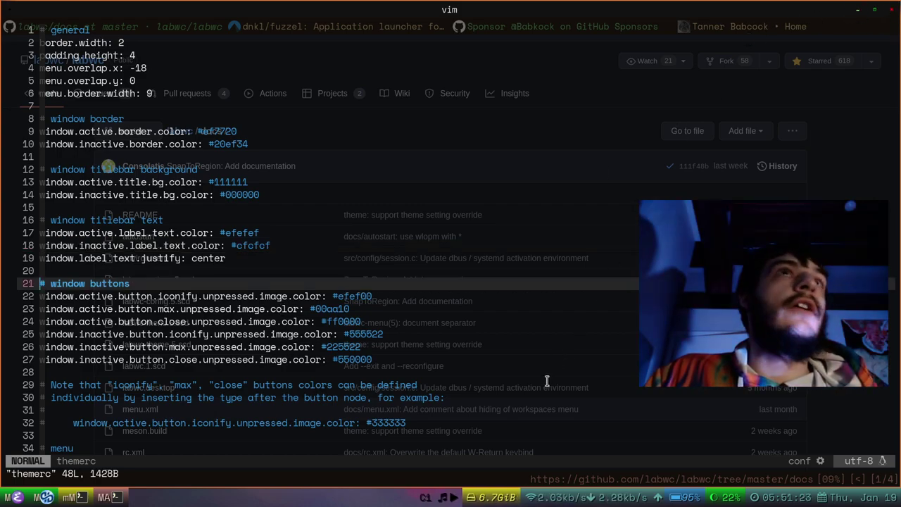
key("j")
key("j")
key("j")
key("j")
key("j")
key("j")
key("j")
key("j")
key("j")
key("j")
key("j")
key("j")
key("j")
key("j")
key("j")
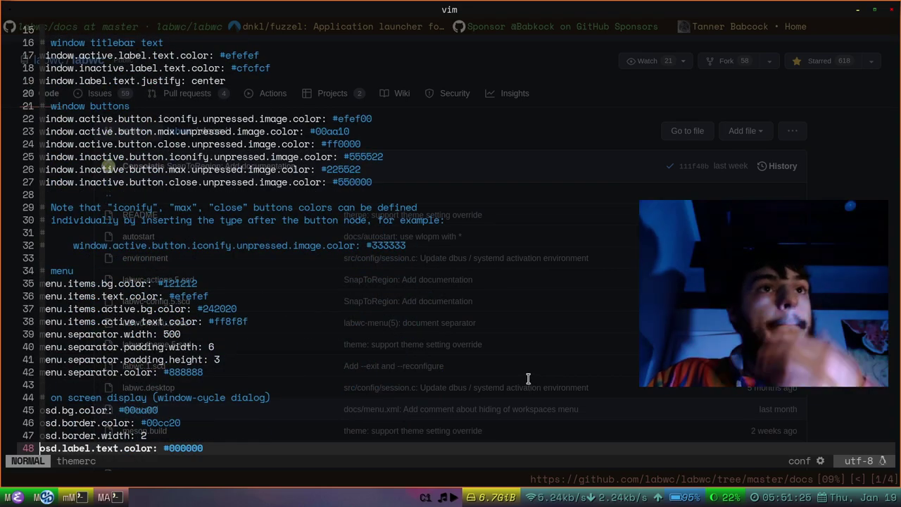
key("k")
key("k")
key("k")
key("k")
key("k")
key("k")
key("k")
key("k")
key("k")
key("k")
key("k")
key("k")
key("k")
key("k")
key("k")
key("k")
key("k")
key("k")
key("k")
key("k")
key("k")
key("k")
key("k")
key("k")
key("k")
key("k")
key("k")
key("k")
key("k")
key("k")
key("k")
key("k")
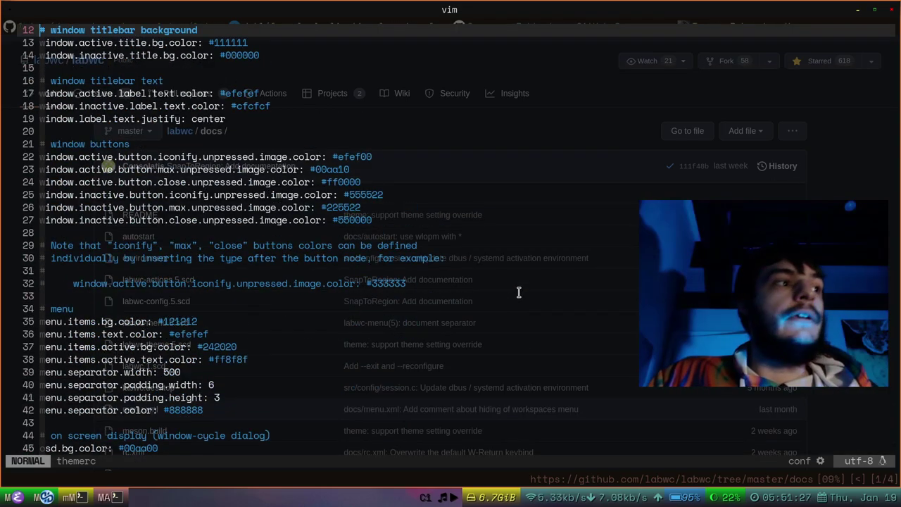
key("k")
key("k")
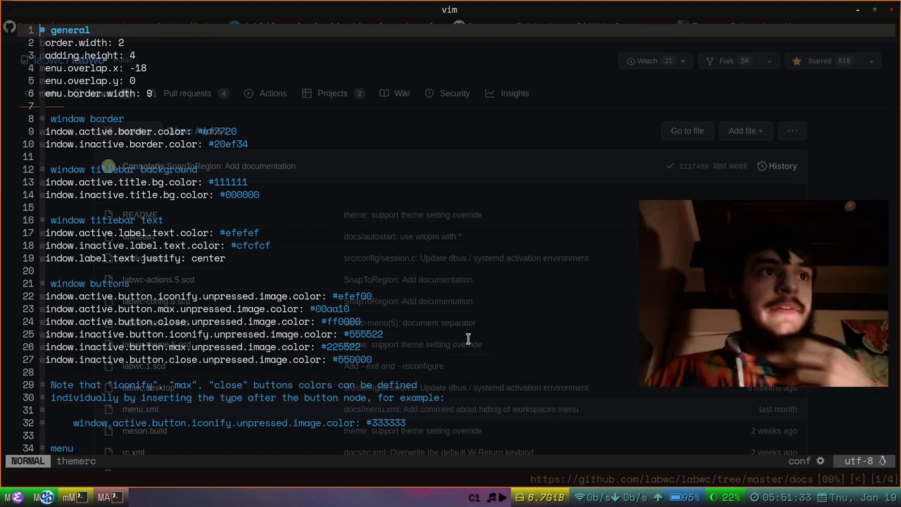
Quit vim with :q and clear the terminal.
type(":q")
key("Return")
type("clear")
key("Return")
Exit the terminal and switch qutebrowser to the dnkl/fuzzel repository tab.
type("exit")
key("Return")
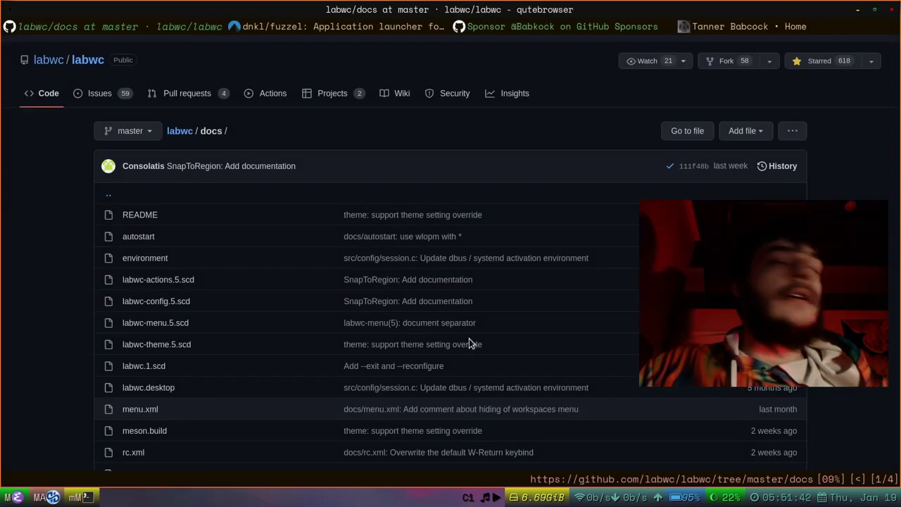
scroll(511, 342, "down", 2)
scroll(511, 342, "up", 3)
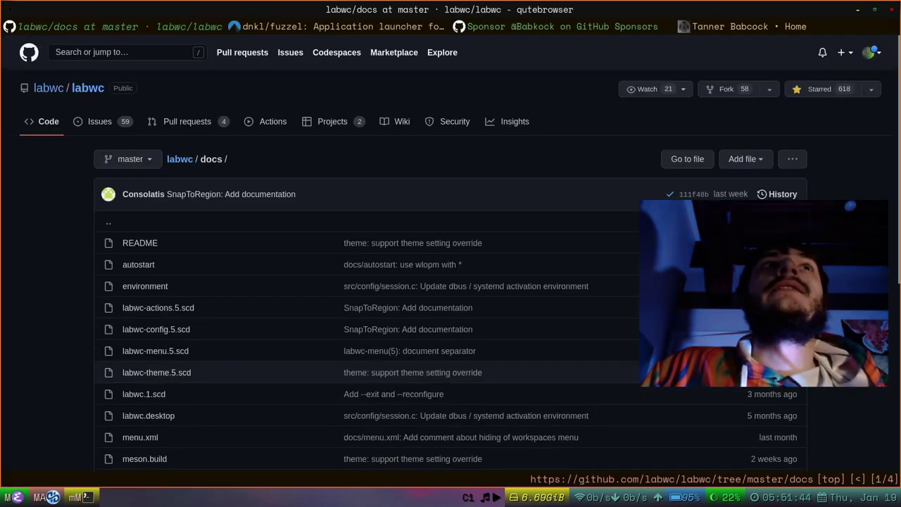
left_click(377, 28)
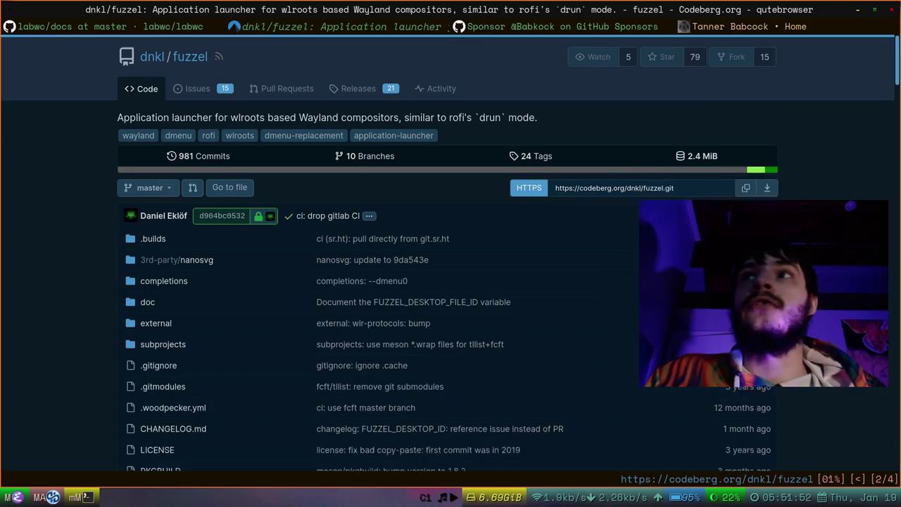
scroll(450, 254, "up", 2)
Minimize qutebrowser and look over the Top mouse context block in rc.xml.all.
left_click(856, 10)
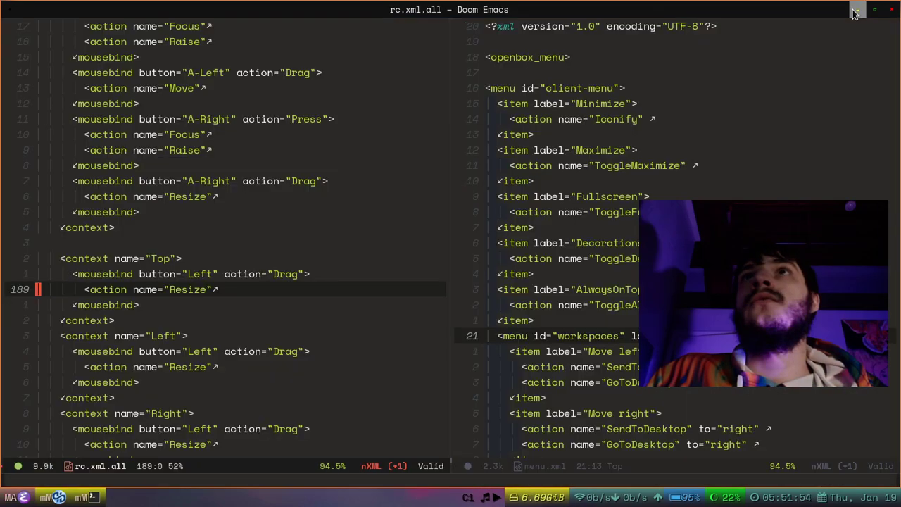
left_click(324, 258)
key("k")
key("k")
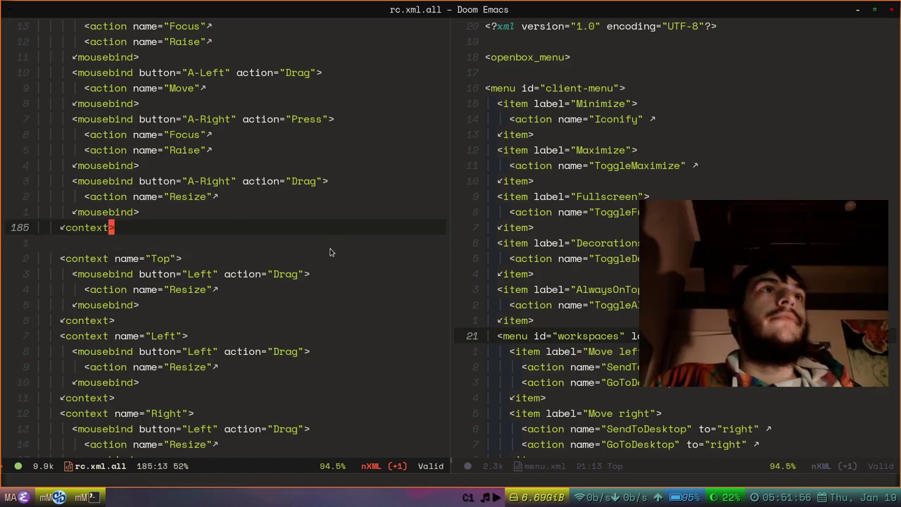
left_click(333, 247)
key("ctrl+g")
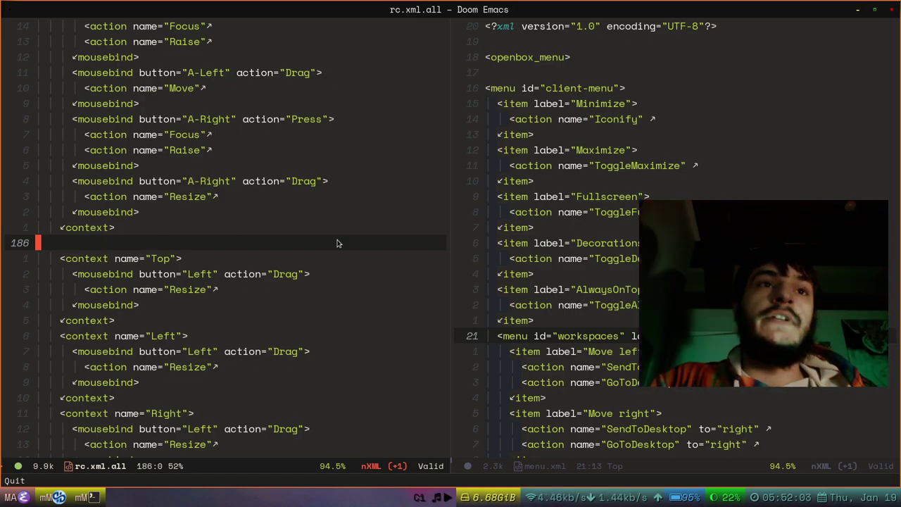
Close the rc.xml.all split, kill all buffers from the Doom dashboard, and quit Emacs.
key("space")
key("w")
key("d")
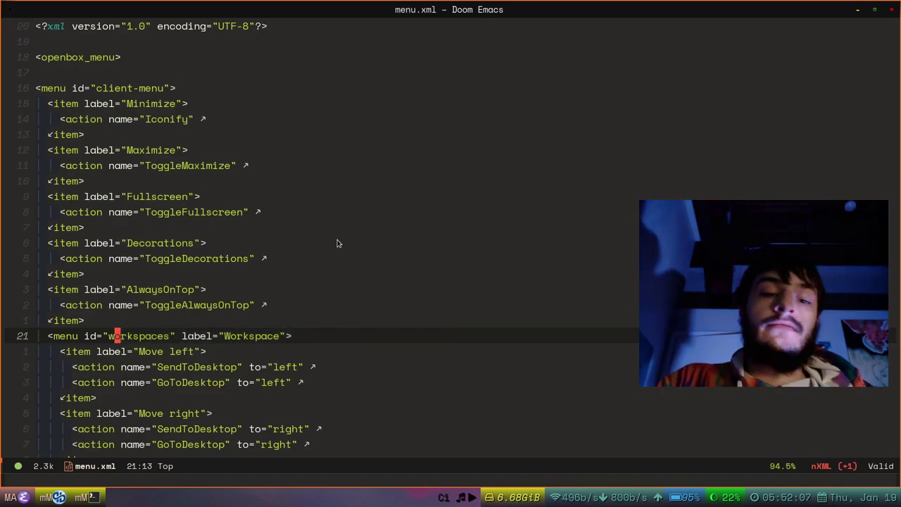
key("space")
key("u")
key("space")
key("b")
key("K")
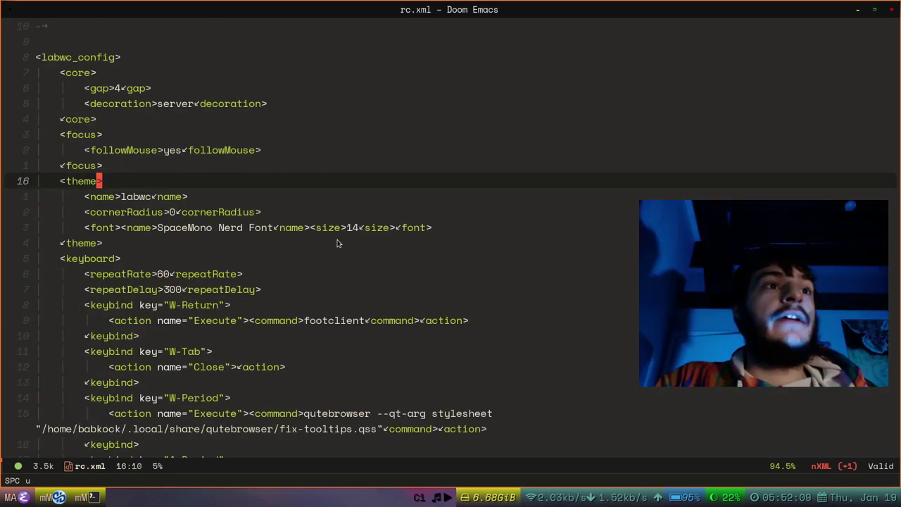
key("k")
key("super+shift+c")
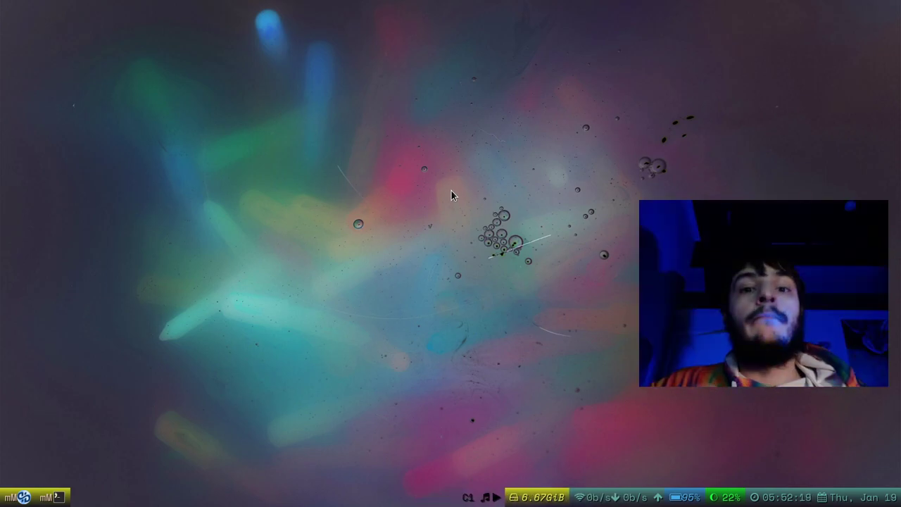
key("super+d")
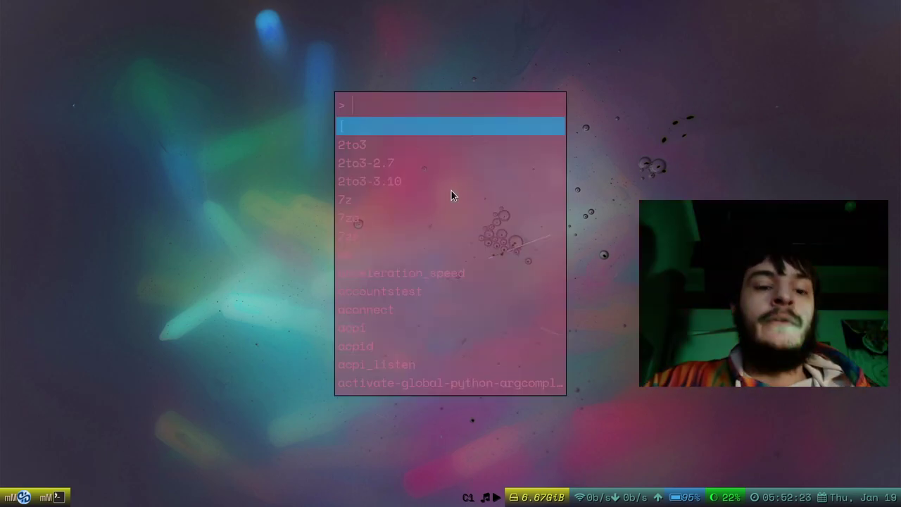
type("fz")
key("BackSpace")
key("BackSpace")
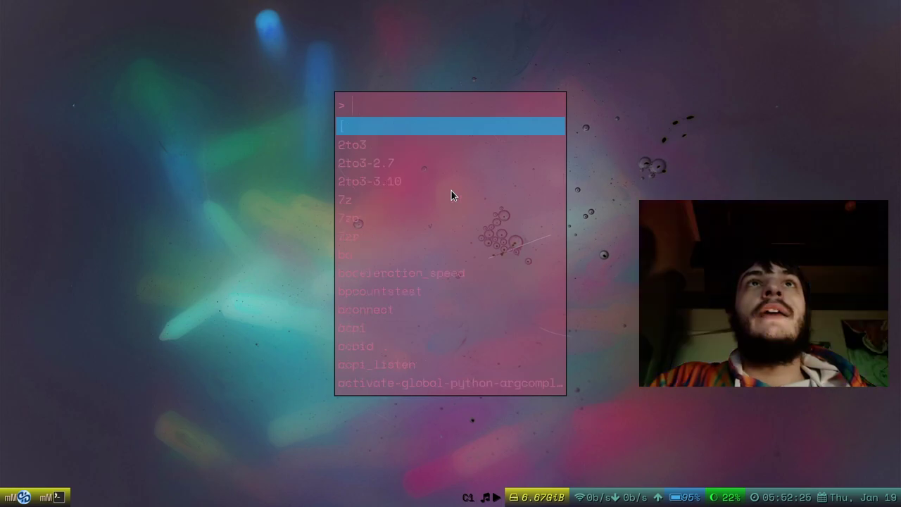
type("fuzzel")
key("Return")
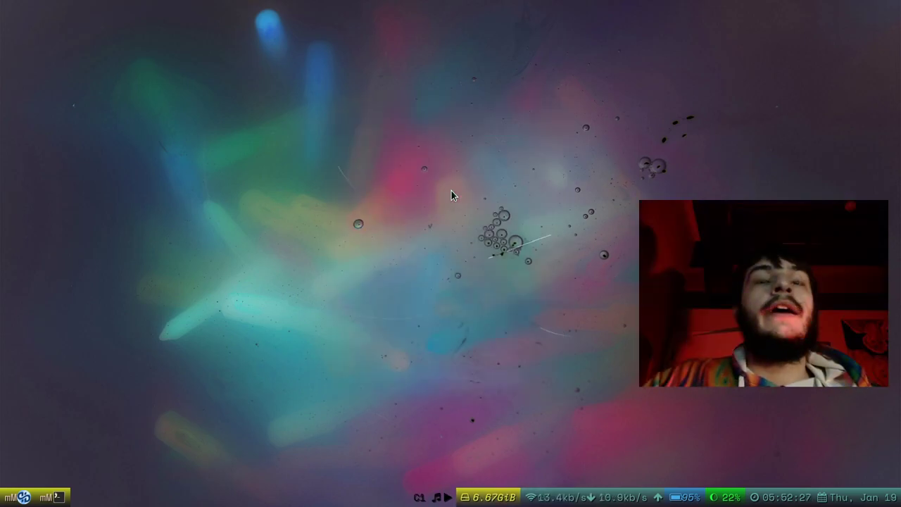
Bring qutebrowser with the fuzzel repository forward from the taskbar.
left_click(60, 499)
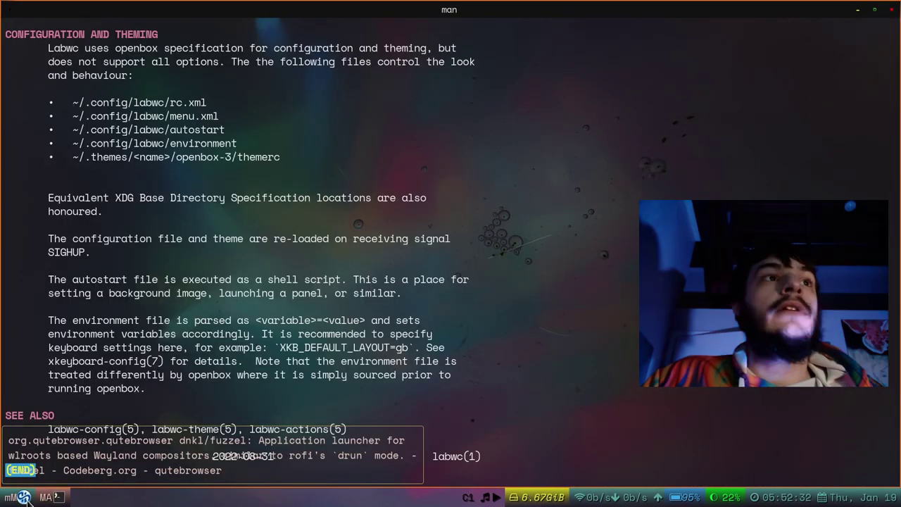
left_click(25, 498)
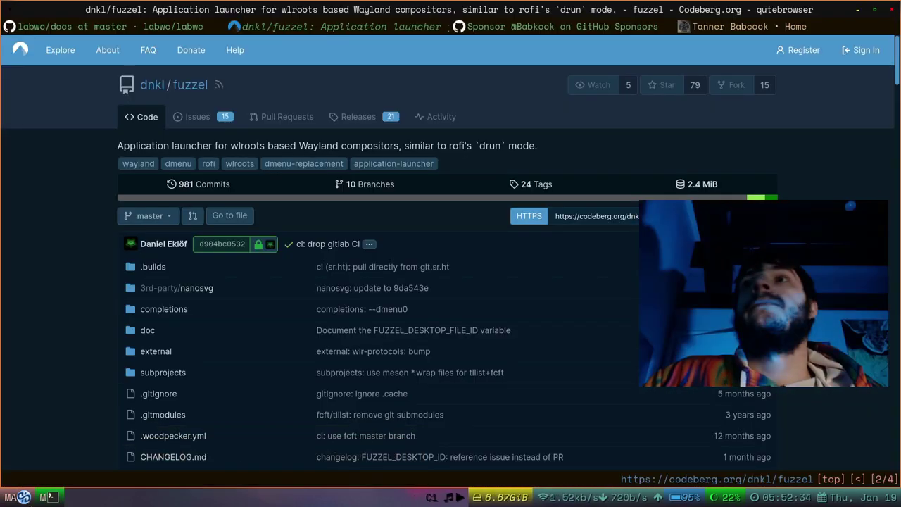
scroll(451, 267, "down", 2)
scroll(450, 267, "up", 2)
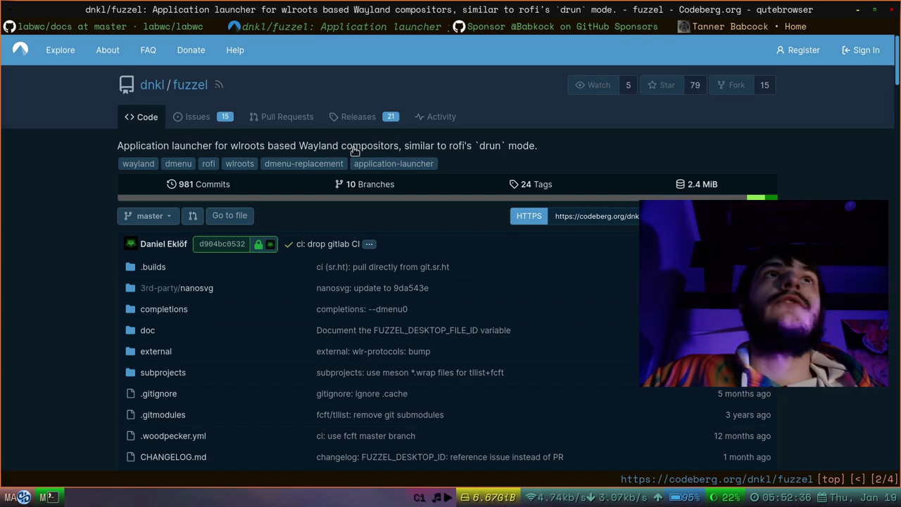
Open dnkl's Codeberg profile and scroll through its repositories like foot, yambar and fuzzel.
left_click(152, 85)
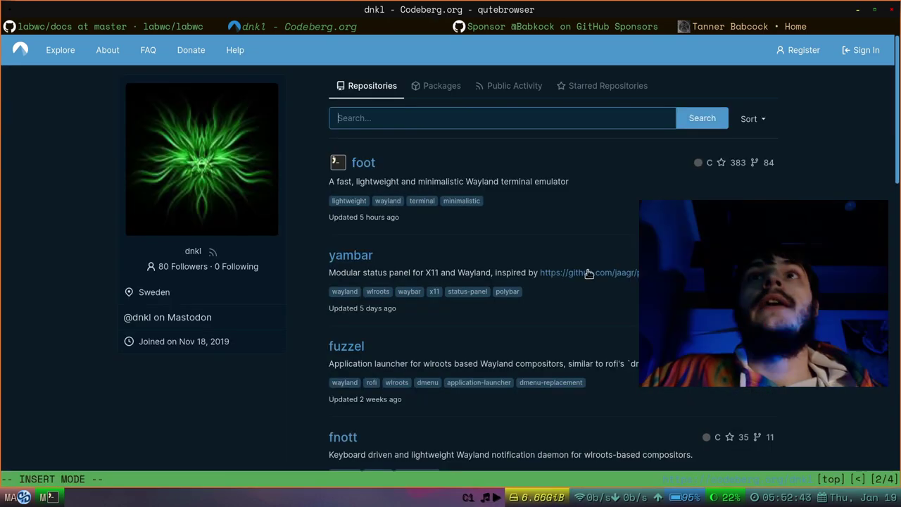
scroll(396, 167, "down", 3)
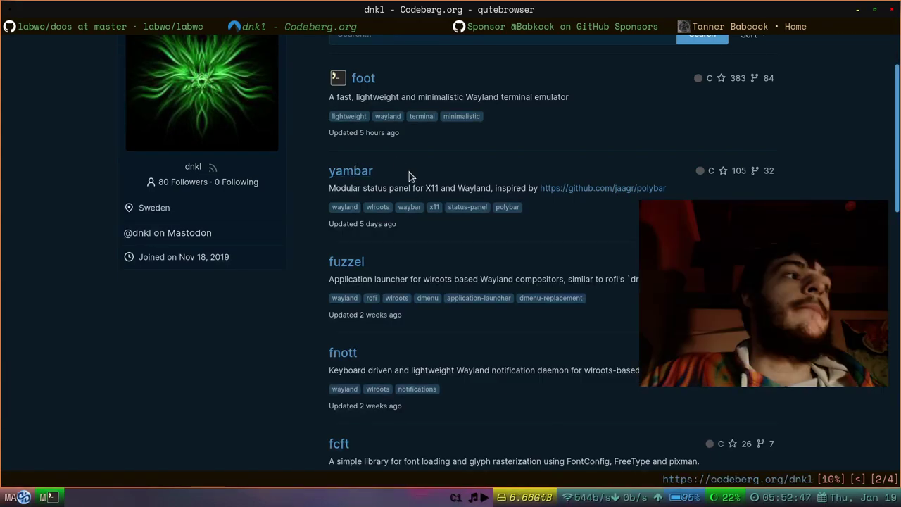
scroll(595, 321, "down", 10)
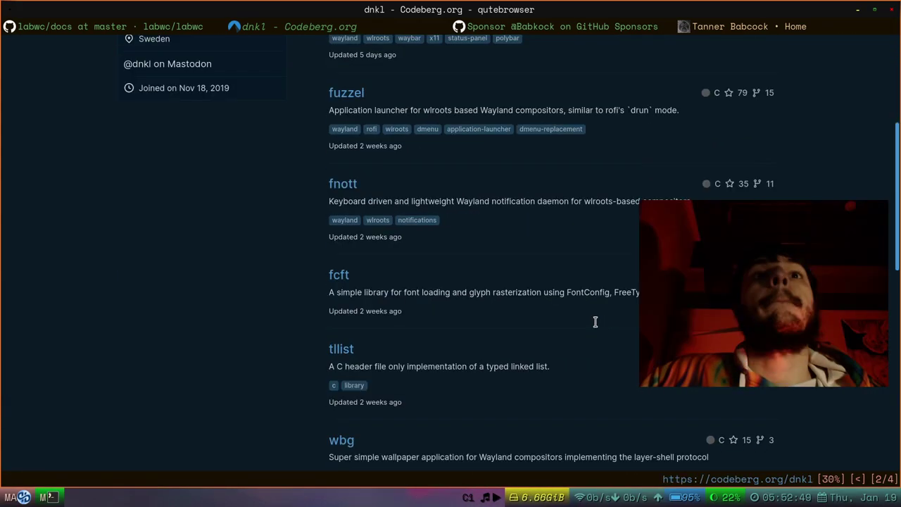
scroll(595, 322, "down", 8)
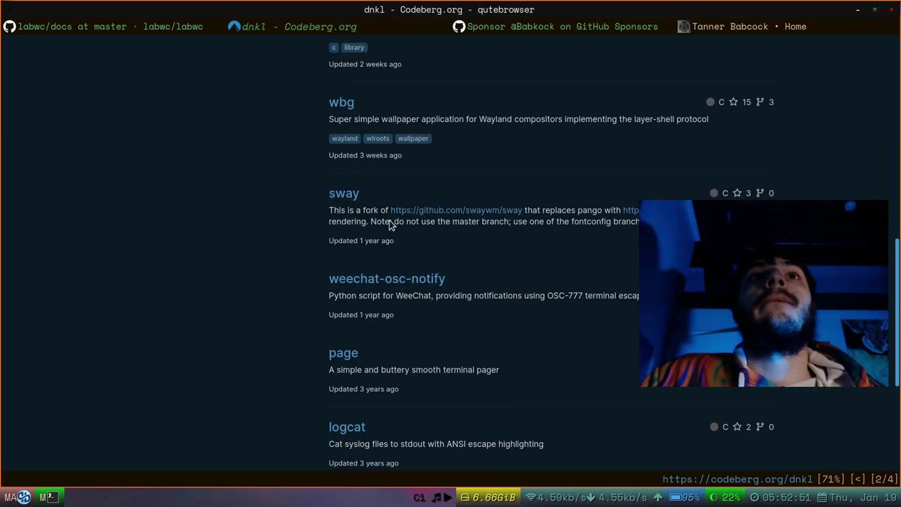
scroll(366, 262, "up", 7)
scroll(268, 258, "up", 20)
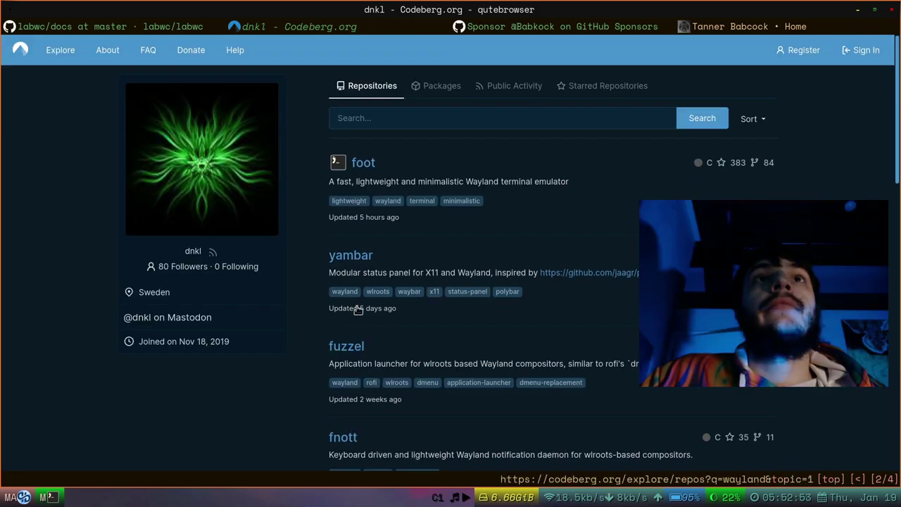
Open dnkl/fuzzel and scroll past the file list and Packaging status to the Screenshot.
left_click(351, 350)
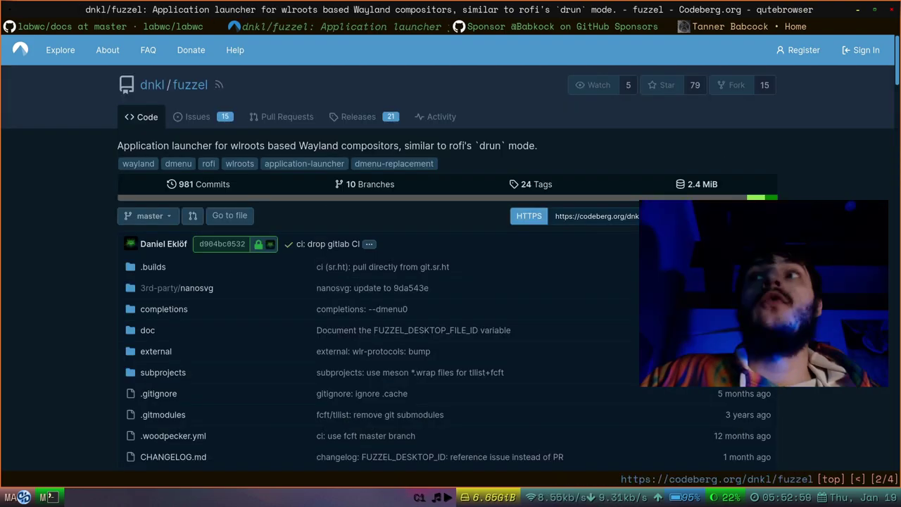
key("ctrl+d")
key("ctrl+d")
key("ctrl+d")
key("ctrl+d")
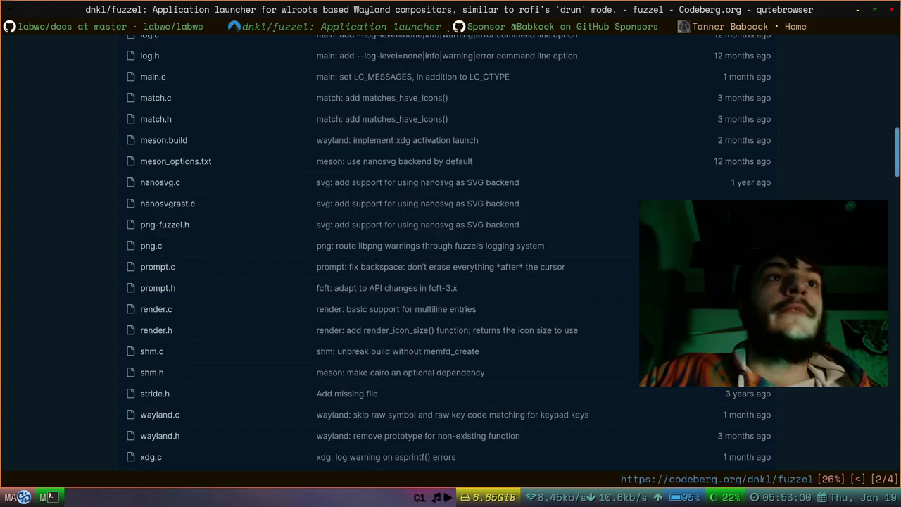
key("ctrl+d")
key("ctrl+d")
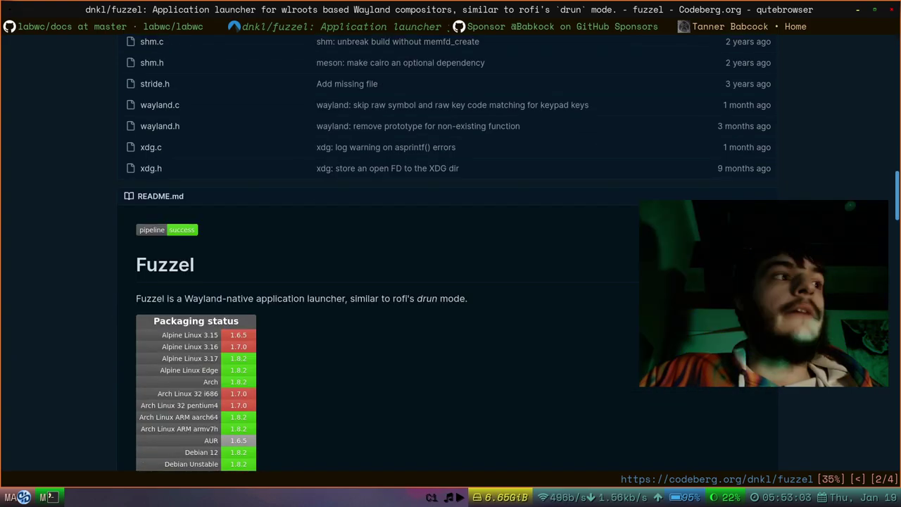
scroll(451, 281, "down", 2)
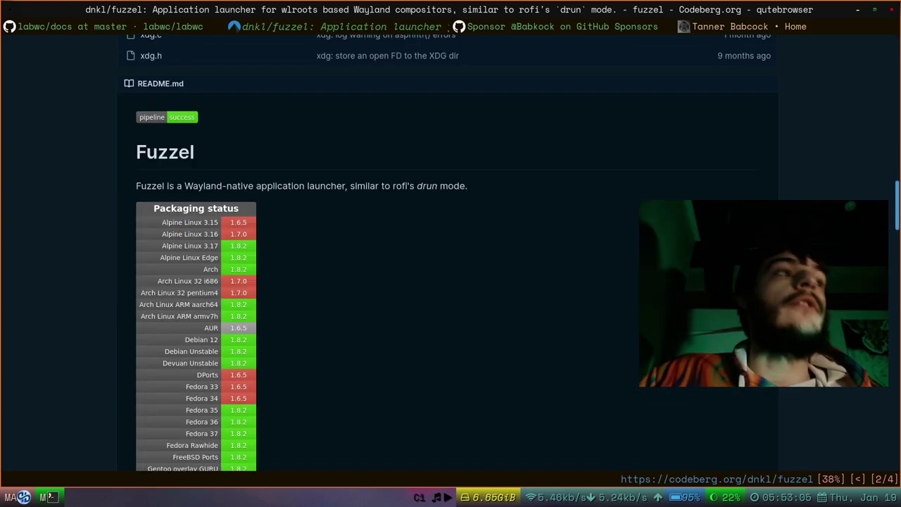
scroll(451, 282, "down", 10)
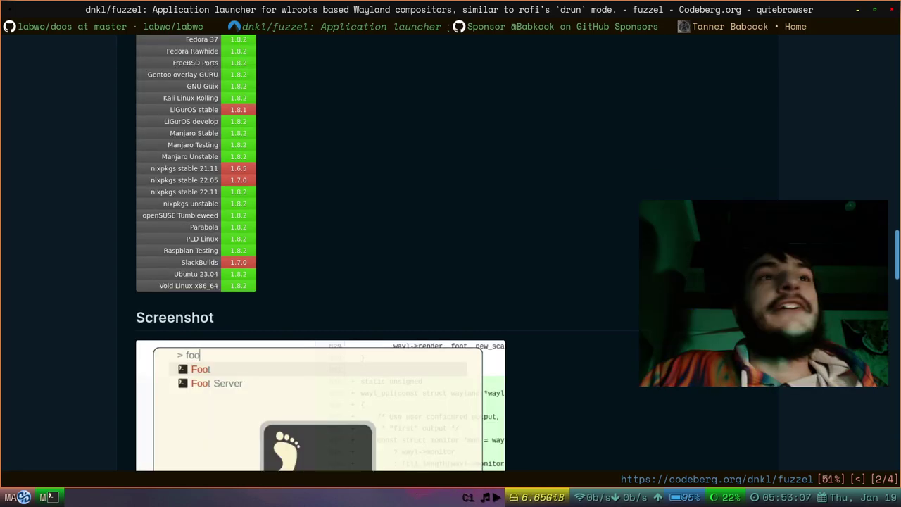
scroll(129, 386, "up", 1)
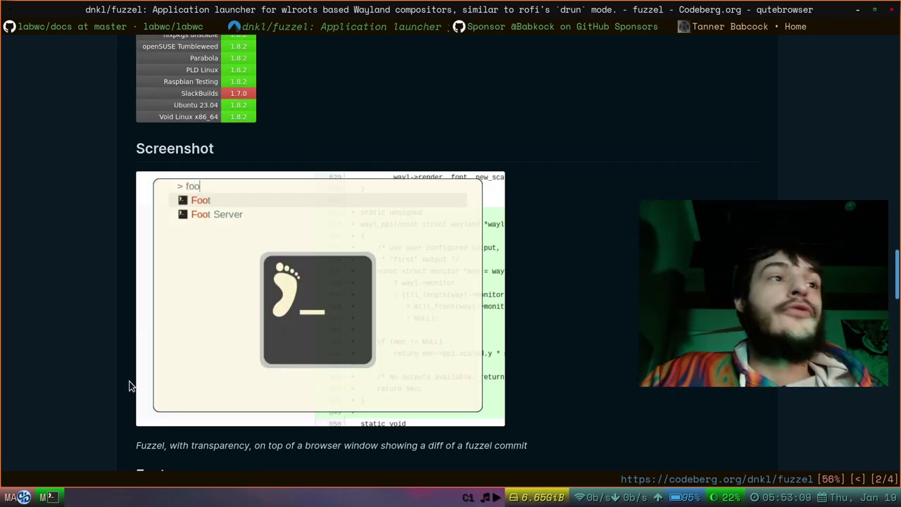
key("super+d")
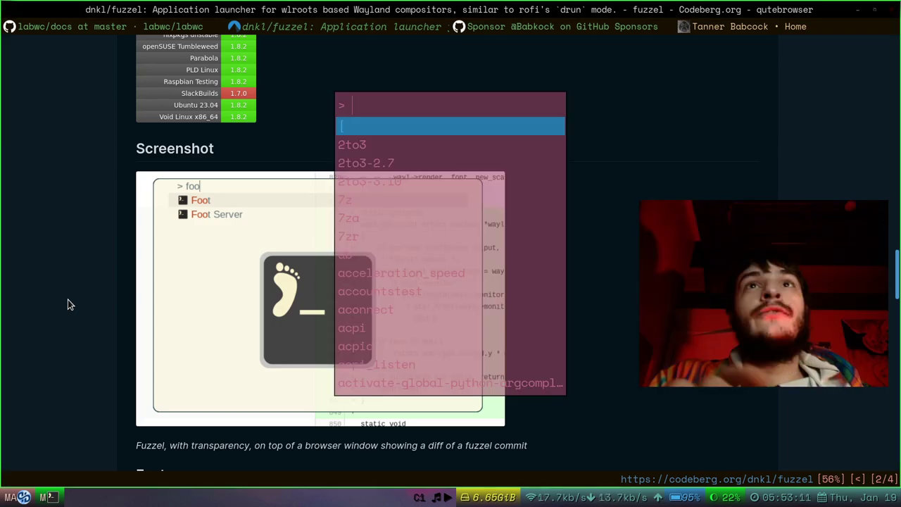
type("fds")
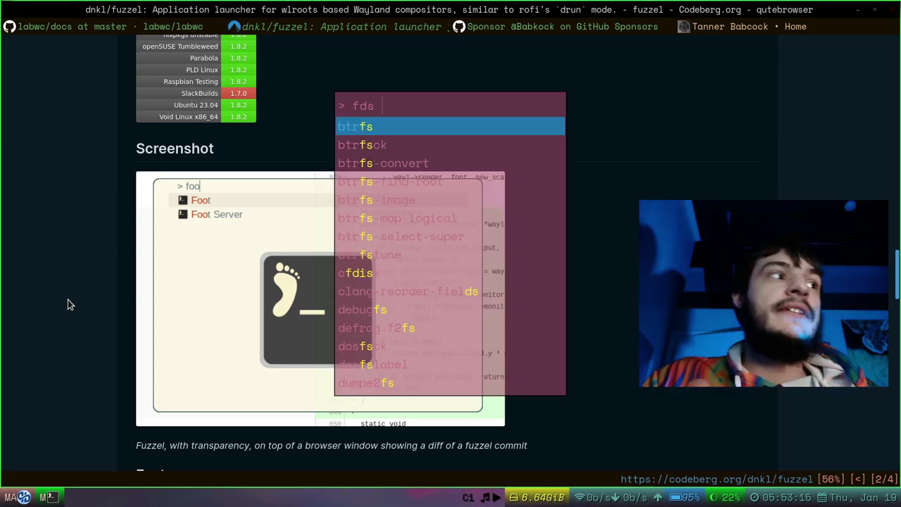
key("BackSpace")
type("s")
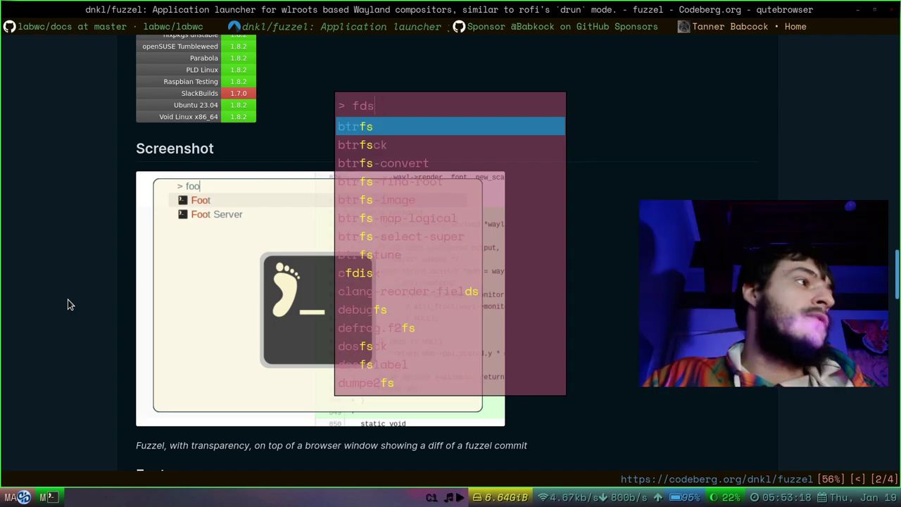
key("BackSpace")
key("BackSpace")
key("Escape")
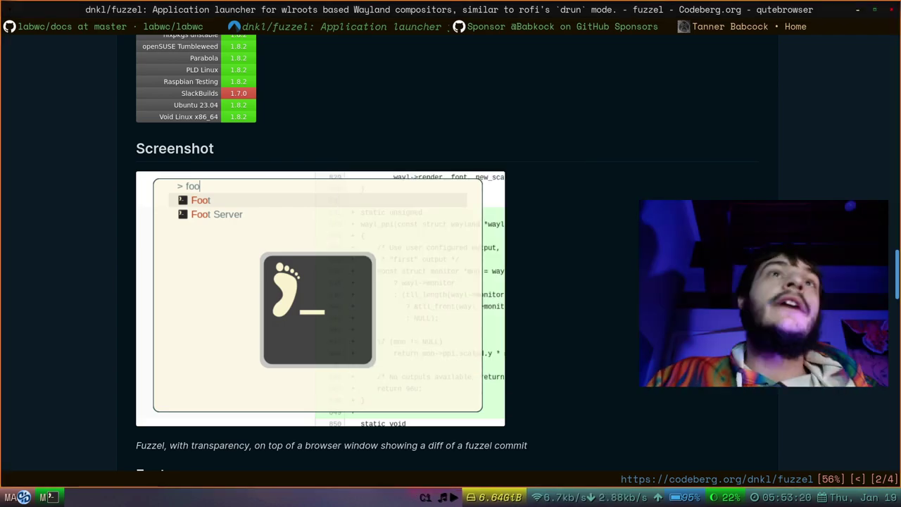
Read the fuzzel README's Features and Limitations sections, then scroll back to the top.
scroll(554, 227, "down", 3)
scroll(554, 227, "down", 2)
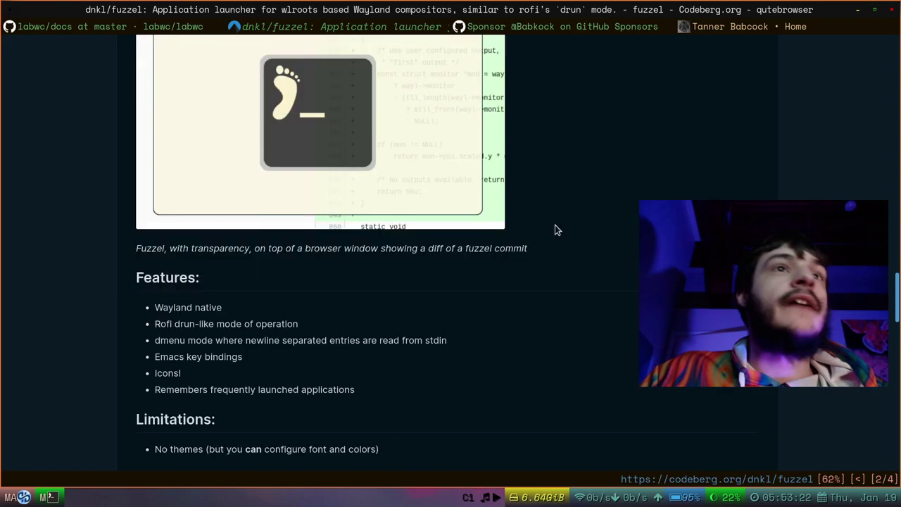
scroll(563, 267, "down", 2)
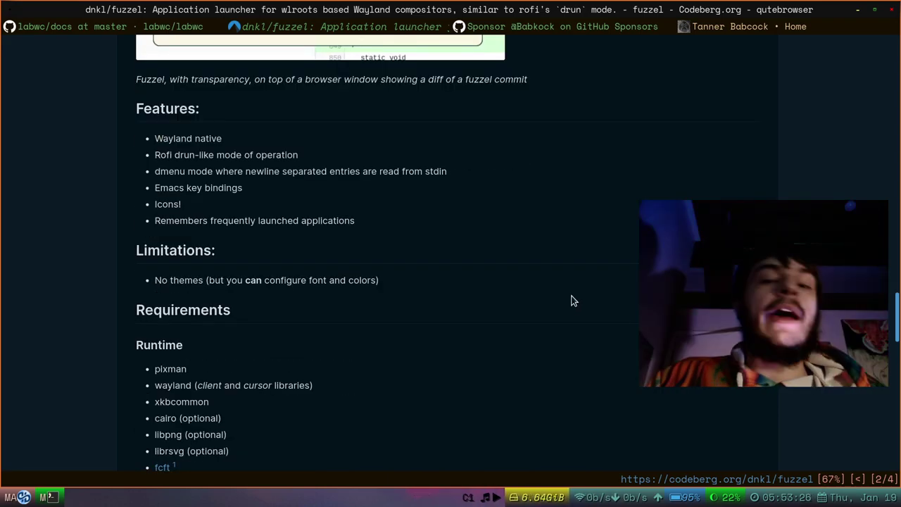
scroll(568, 300, "up", 2)
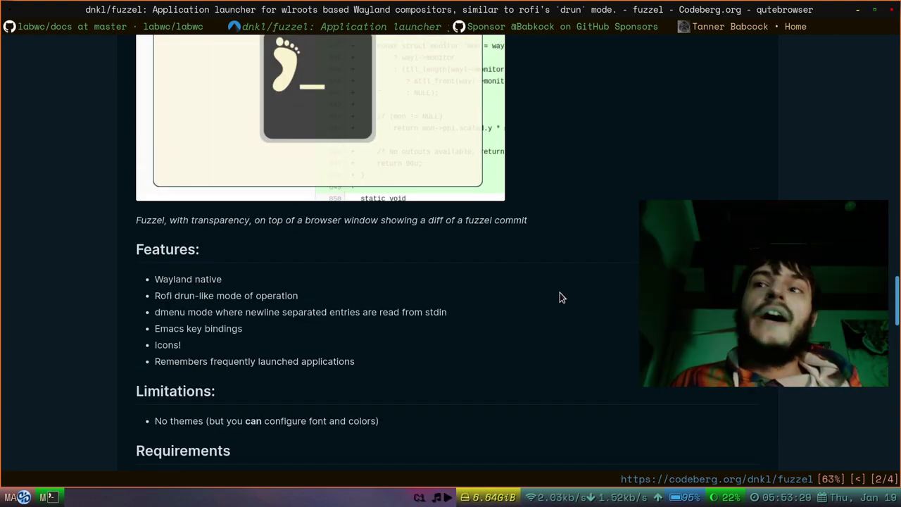
scroll(560, 293, "down", 2)
scroll(556, 289, "up", 3)
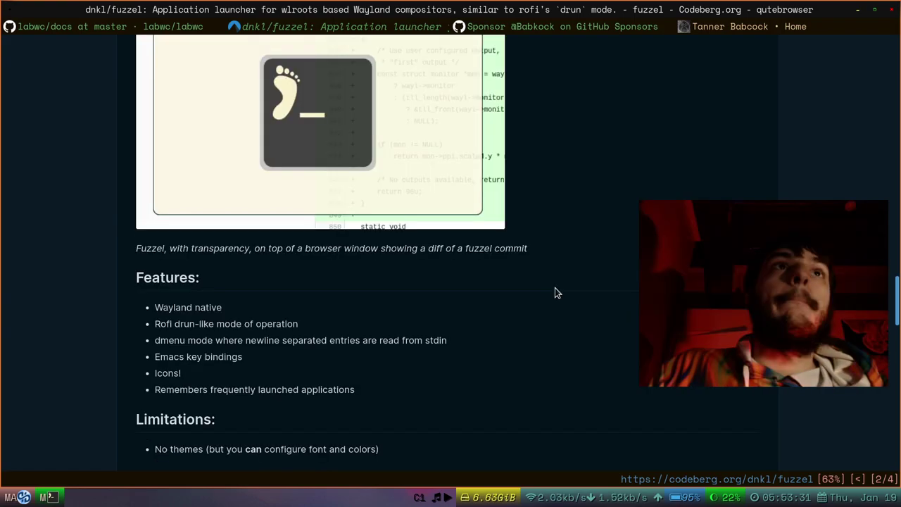
scroll(554, 287, "up", 20)
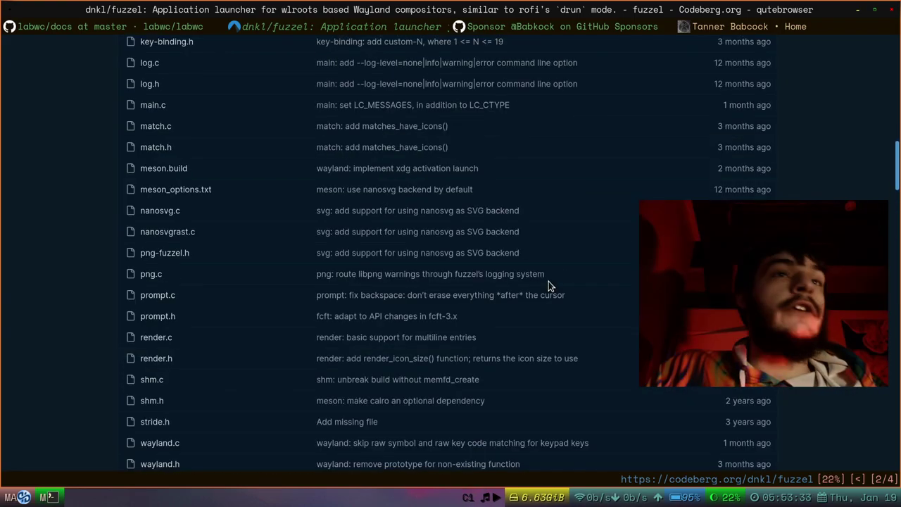
scroll(549, 285, "up", 10)
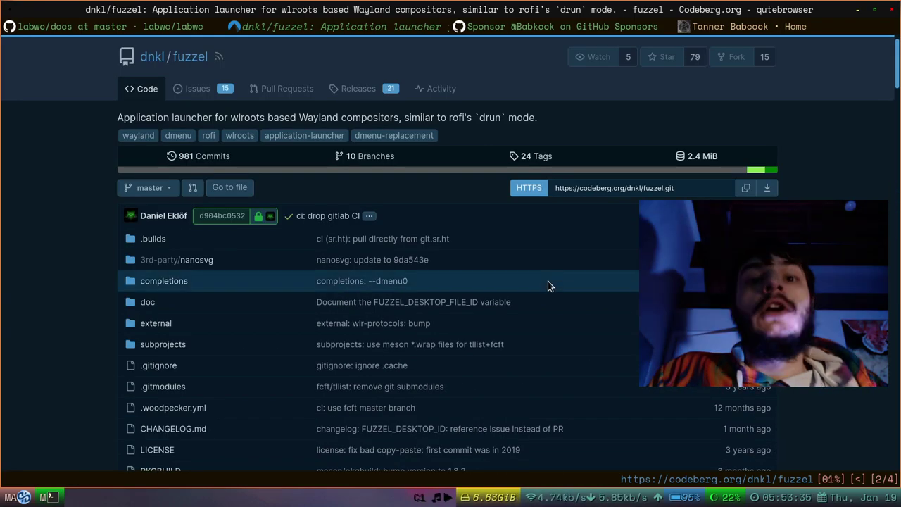
scroll(548, 281, "up", 1)
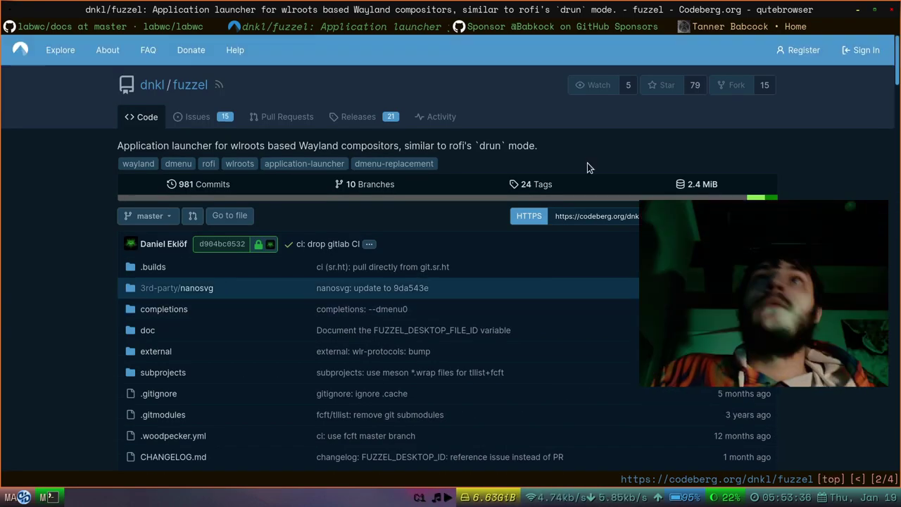
Switch between the labwc docs, personal home page and GitHub Sponsors tabs.
left_click(172, 28)
key("K")
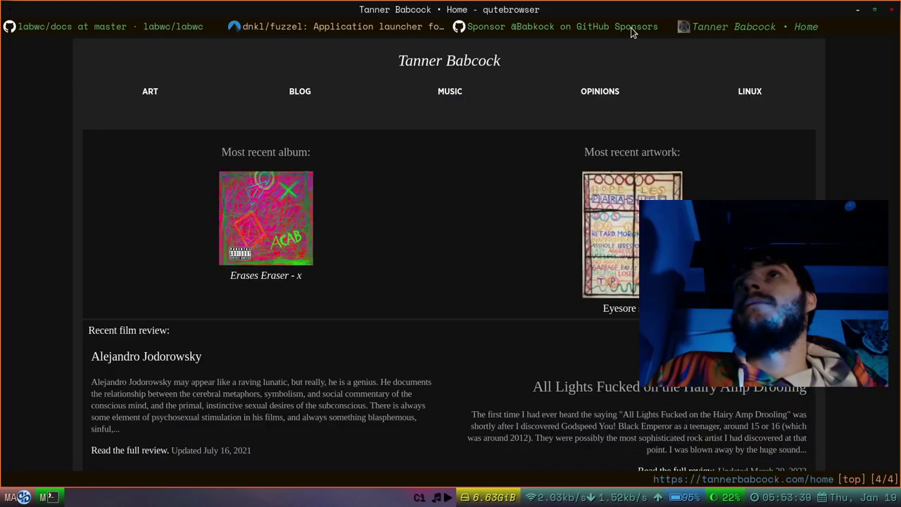
left_click(630, 28)
Switch to the labwc docs page and glance over its file listing.
key("K")
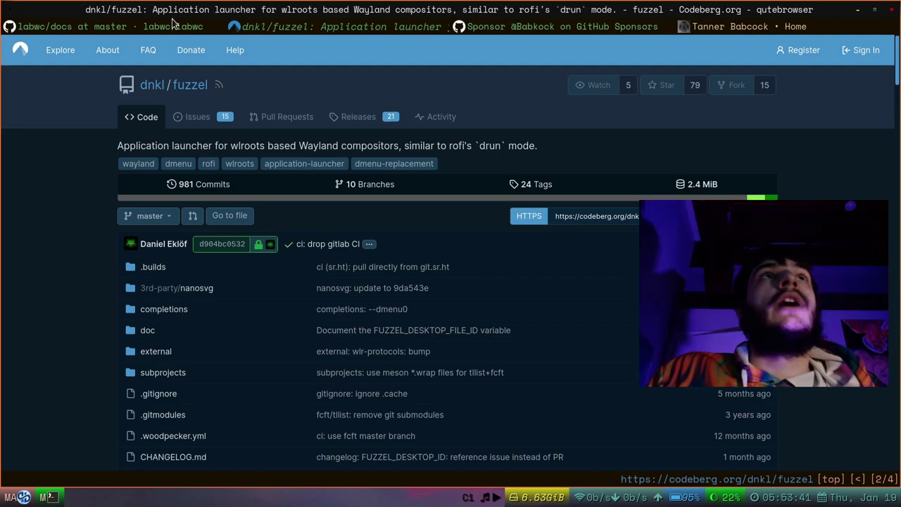
left_click(172, 21)
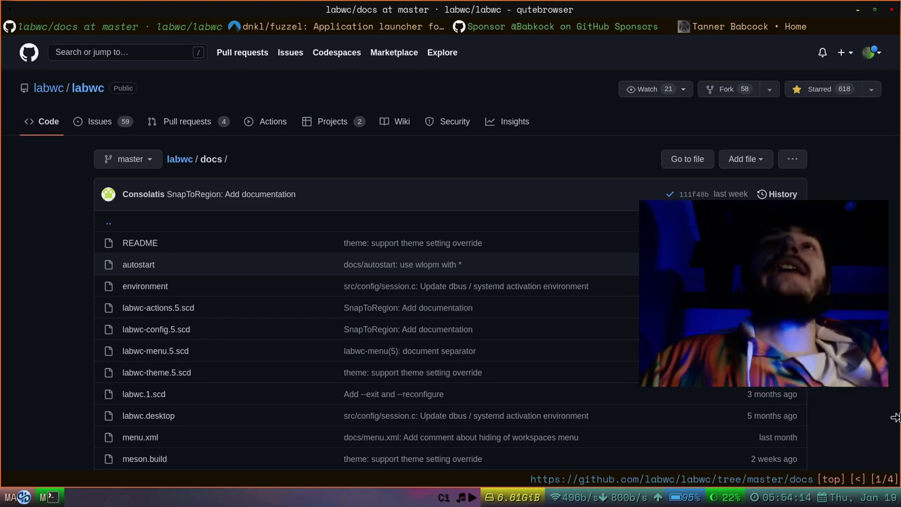
scroll(450, 281, "down", 5)
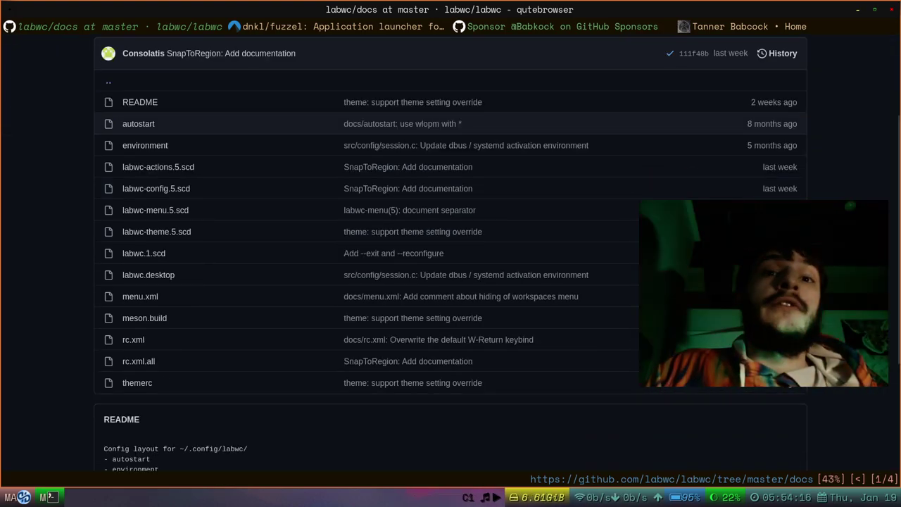
scroll(451, 281, "up", 5)
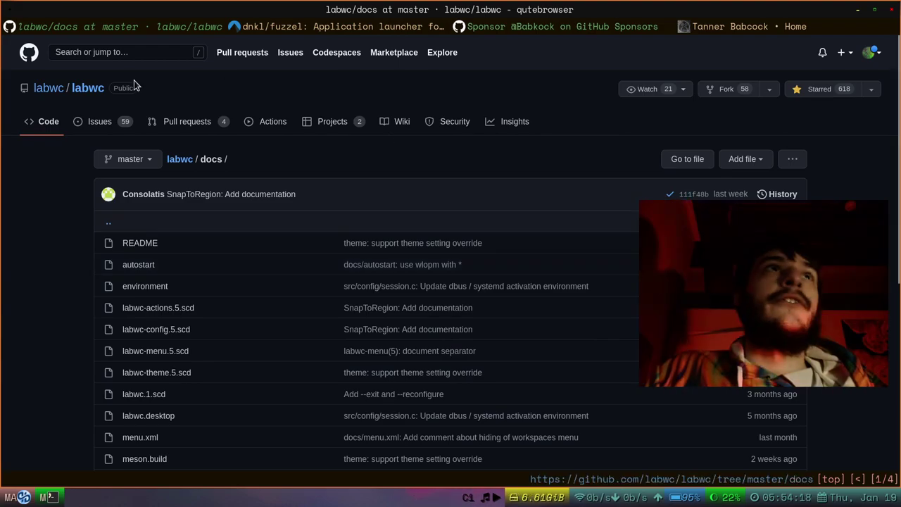
Go up to the labwc/labwc repository page and skim the README's project description.
left_click(88, 88)
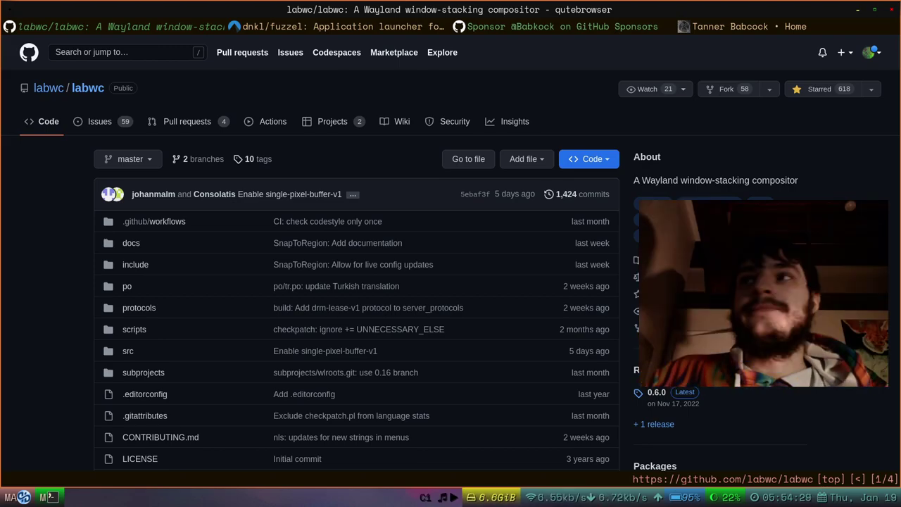
key("j")
key("j")
key("k")
key("k")
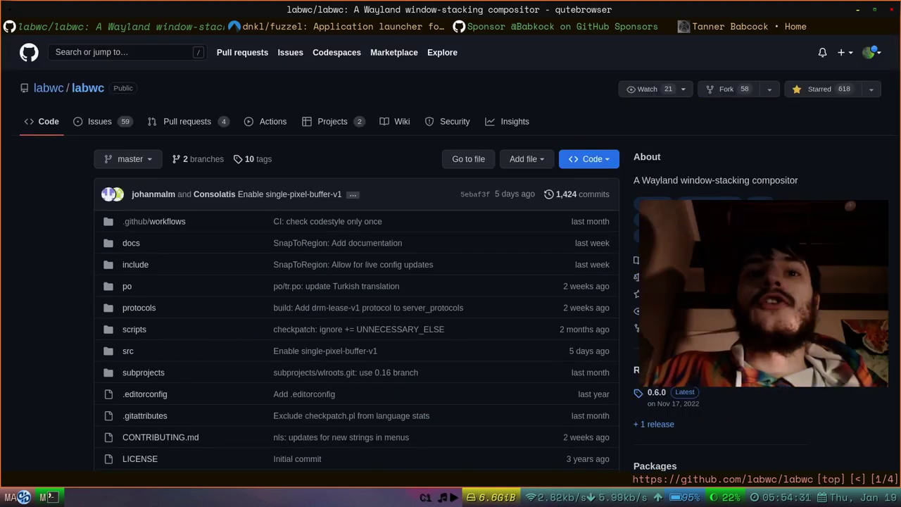
key("j")
key("j")
key("j")
key("j")
key("j")
key("j")
key("j")
key("j")
key("j")
key("j")
key("j")
key("j")
key("j")
key("j")
key("j")
key("j")
key("j")
key("j")
key("j")
key("j")
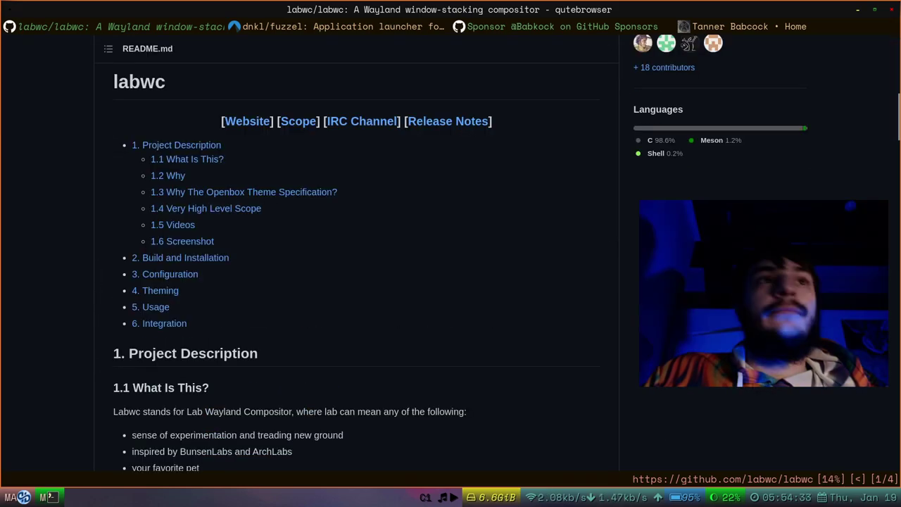
key("k")
key("k")
key("k")
key("k")
key("k")
key("k")
key("k")
key("k")
key("k")
key("k")
key("k")
key("k")
key("k")
key("k")
key("k")
key("k")
key("k")
key("k")
key("k")
key("k")
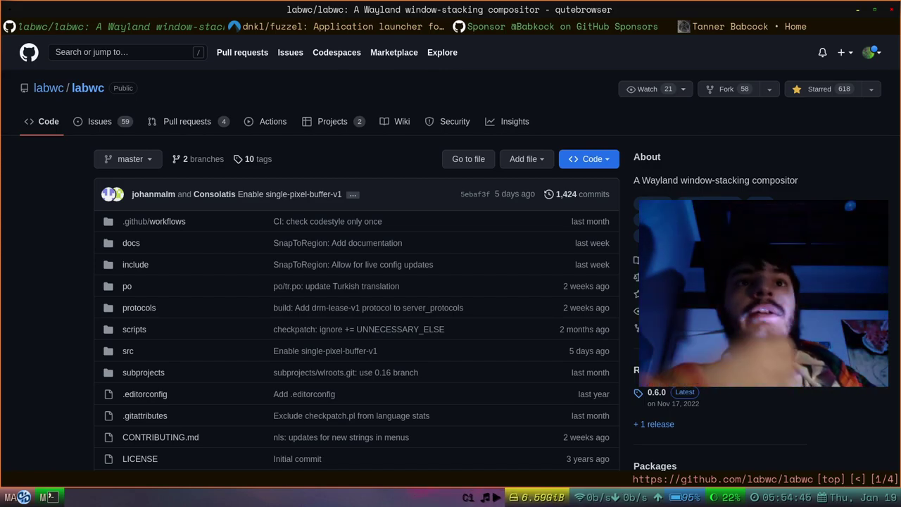
Google 'hikari wayland' in a new tab and open the 'hikari - A Wayland Compositor' website.
key("shift+b")
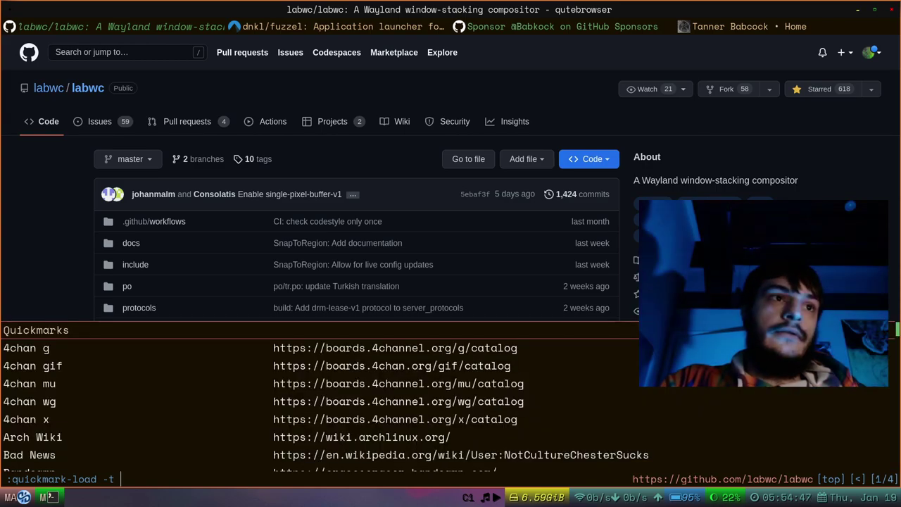
key("BackSpace")
key("BackSpace")
key("BackSpace")
key("BackSpace")
key("BackSpace")
key("BackSpace")
key("BackSpace")
key("BackSpace")
key("BackSpace")
key("BackSpace")
key("BackSpace")
key("BackSpace")
key("BackSpace")
key("BackSpace")
key("BackSpace")
key("BackSpace")
key("BackSpace")
key("BackSpace")
type("open -t ")
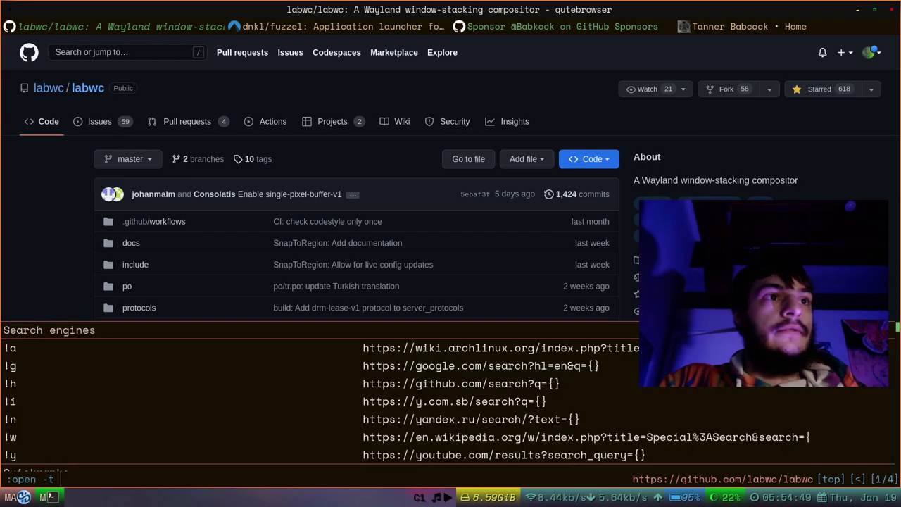
type("!g hikari wayland")
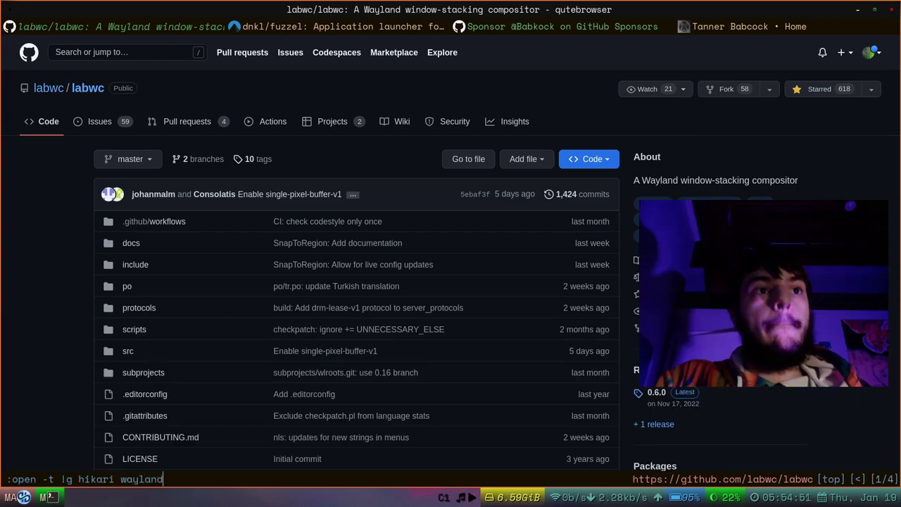
key("Return")
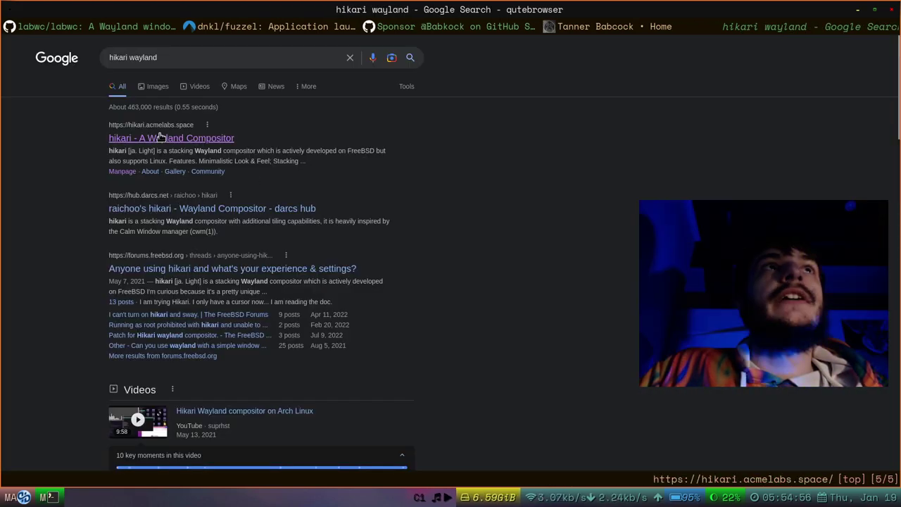
left_click(161, 138)
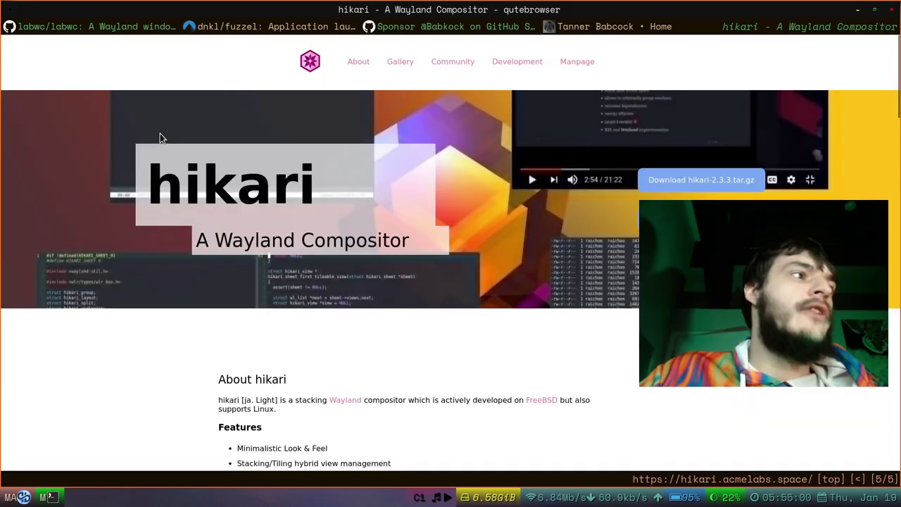
scroll(444, 244, "down", 2)
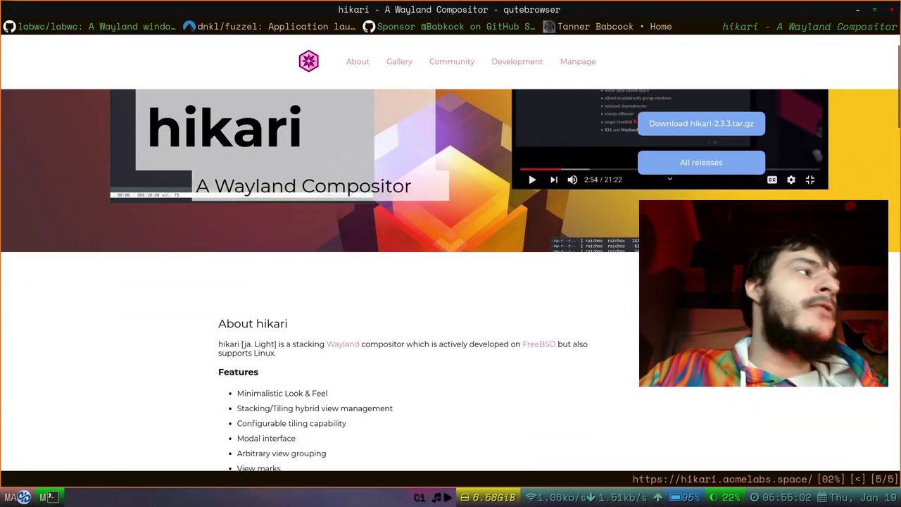
scroll(444, 244, "down", 2)
scroll(402, 257, "down", 1)
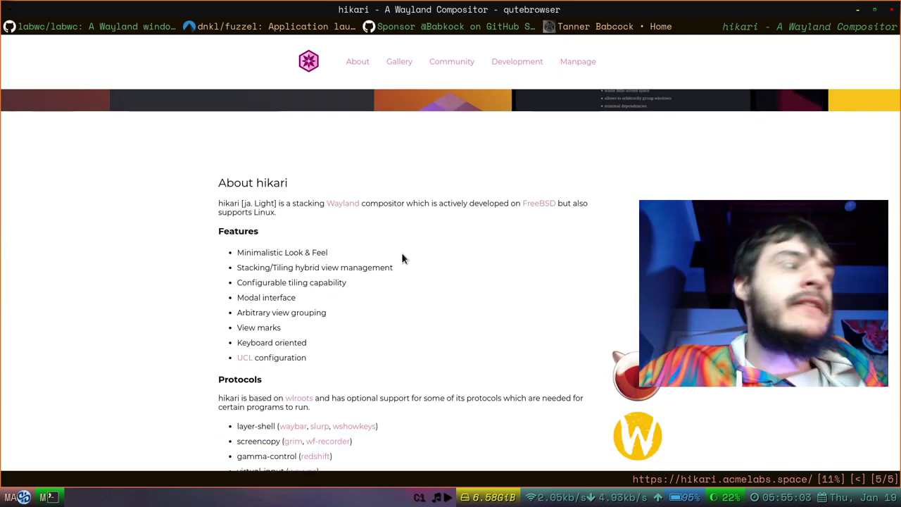
scroll(409, 259, "down", 1)
scroll(409, 260, "up", 2)
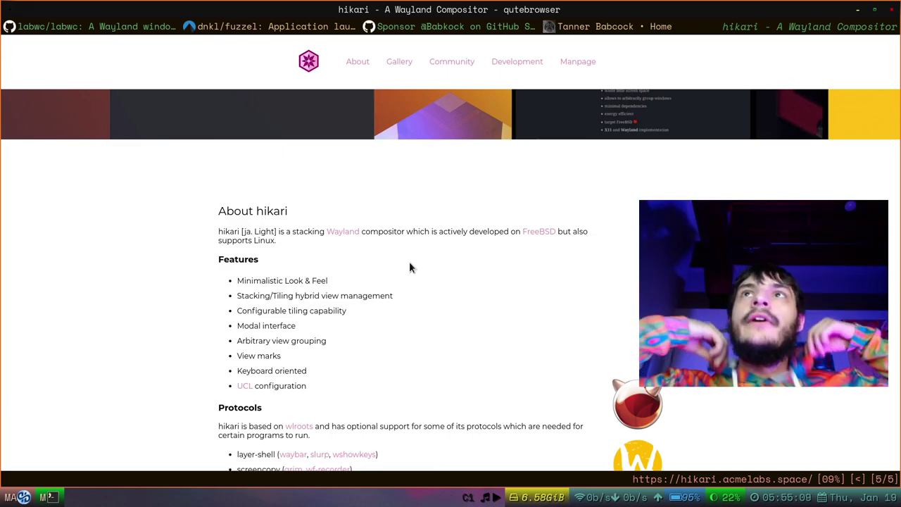
scroll(435, 253, "up", 1)
scroll(434, 250, "up", 3)
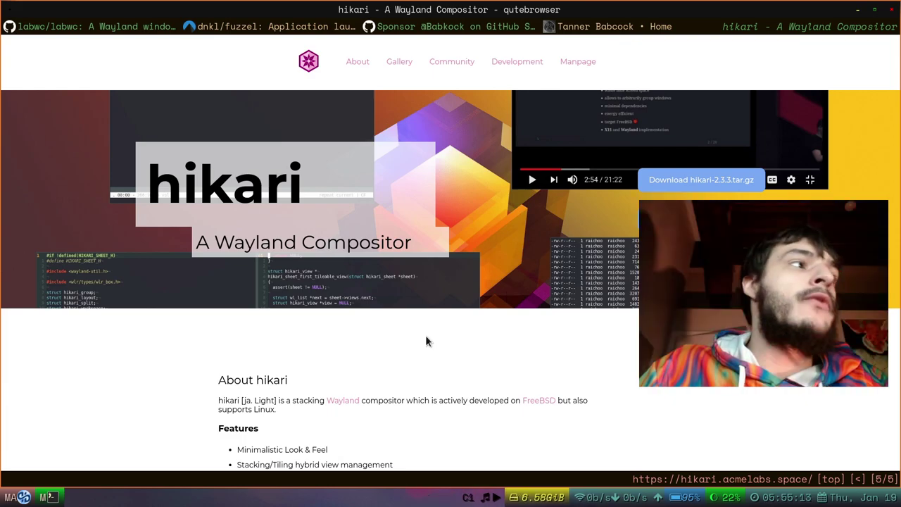
scroll(425, 335, "down", 4)
scroll(439, 344, "down", 9)
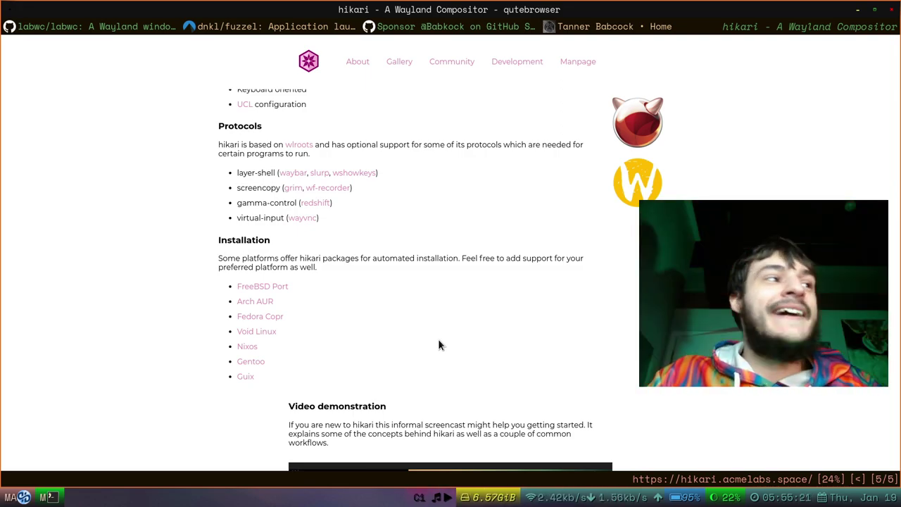
scroll(438, 345, "down", 3)
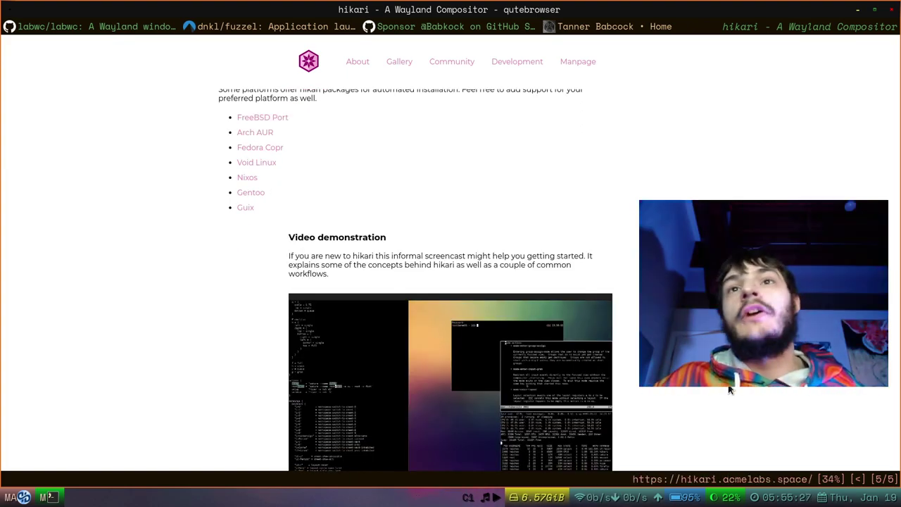
scroll(730, 389, "down", 10)
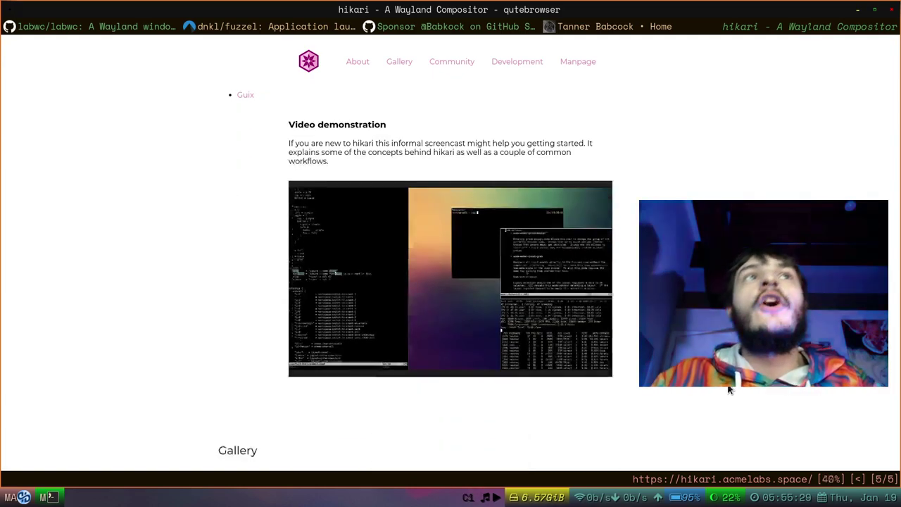
scroll(450, 282, "down", 3)
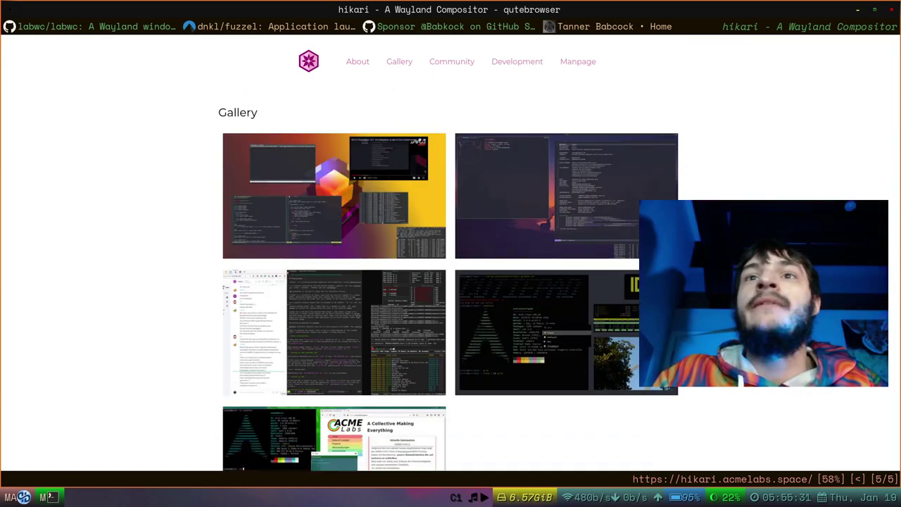
scroll(450, 282, "up", 5)
scroll(451, 281, "up", 5)
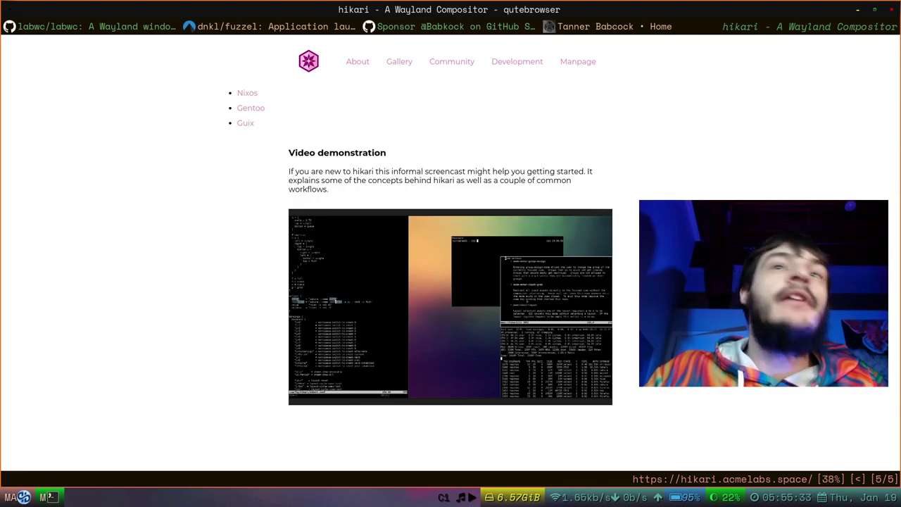
scroll(451, 282, "up", 10)
scroll(450, 282, "up", 5)
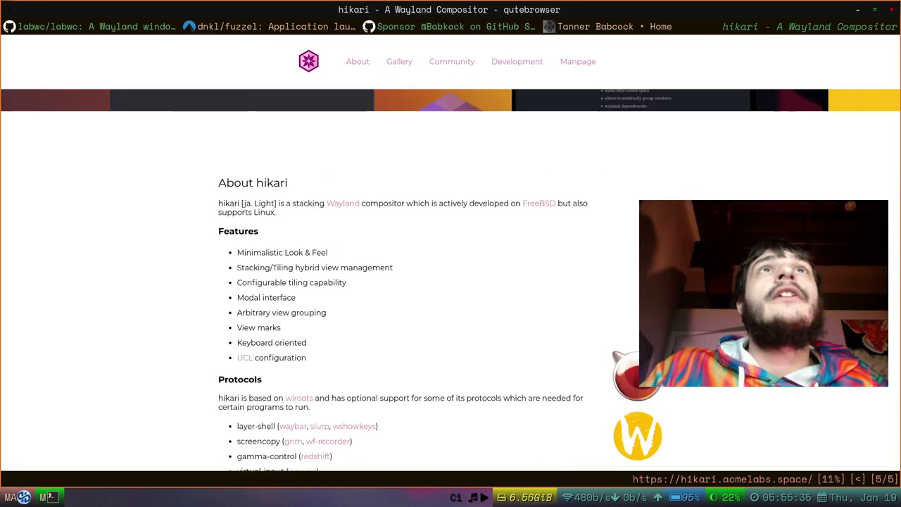
scroll(716, 386, "down", 3)
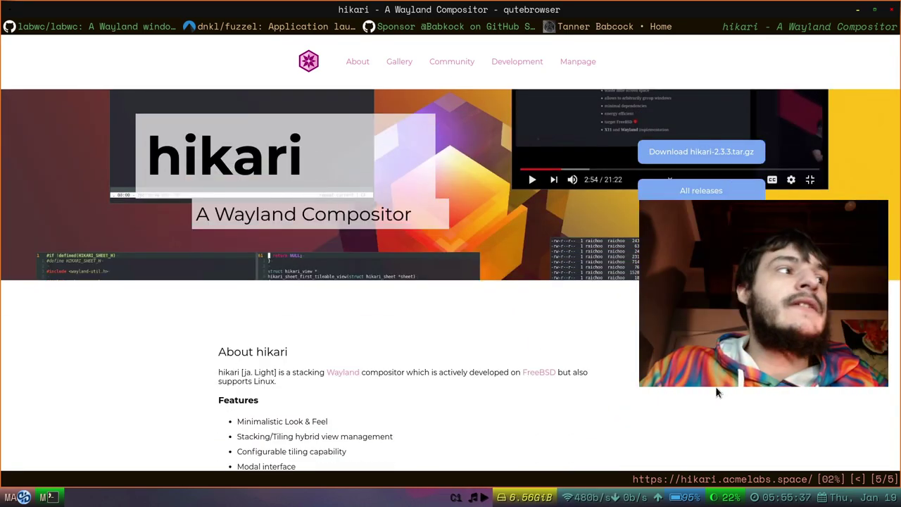
scroll(715, 386, "up", 2)
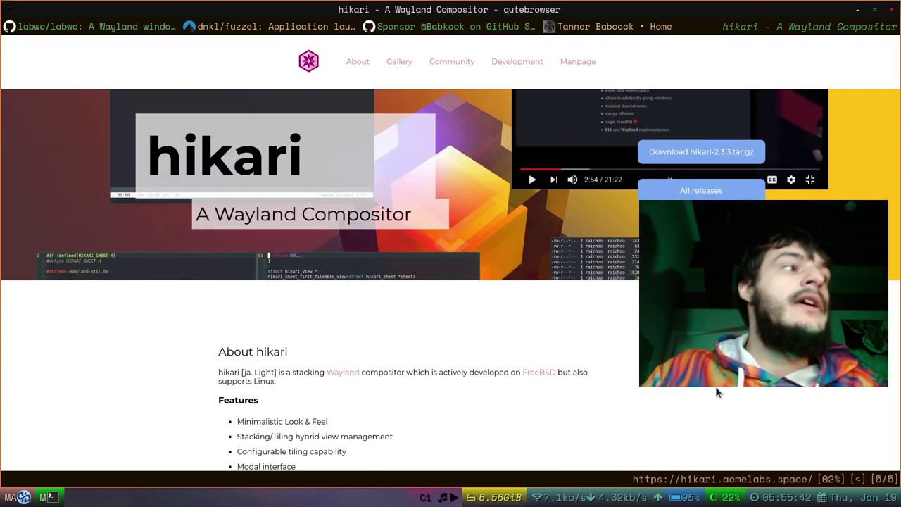
scroll(715, 386, "down", 5)
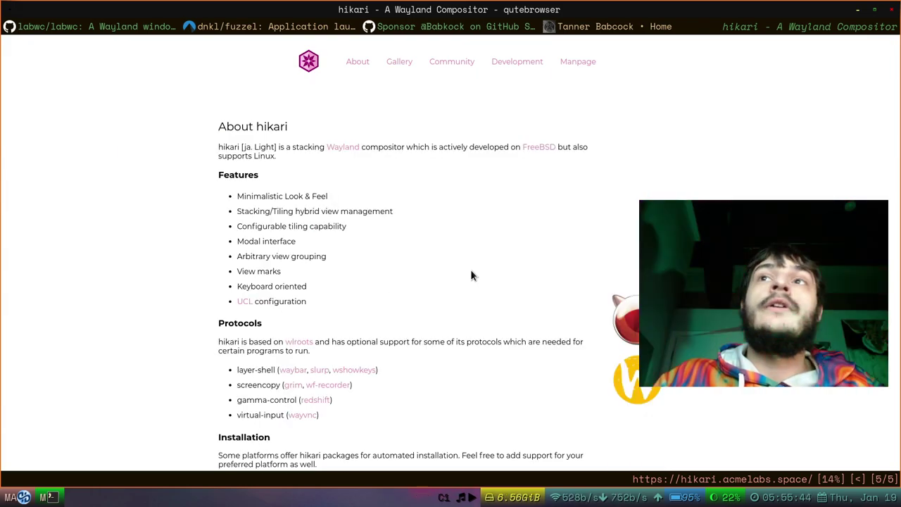
scroll(472, 276, "down", 3)
scroll(471, 275, "down", 5)
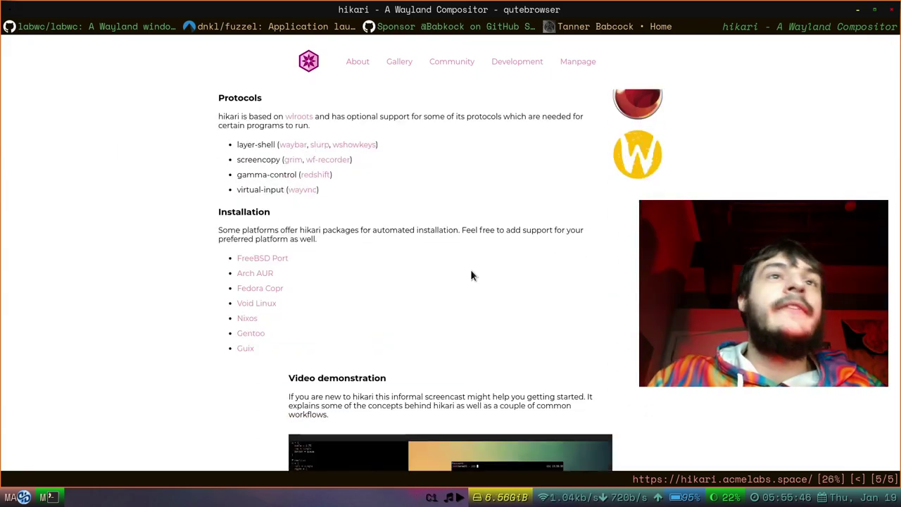
scroll(470, 273, "up", 1)
scroll(469, 271, "up", 1)
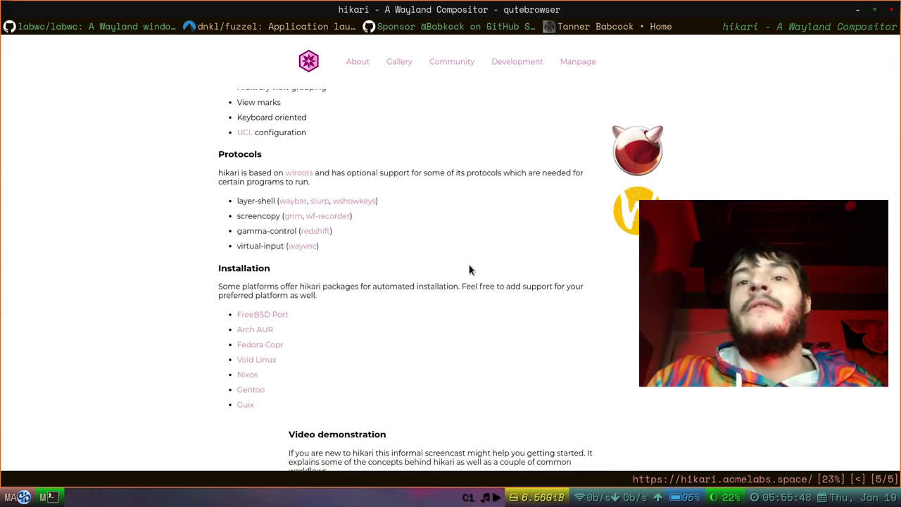
scroll(468, 270, "up", 2)
scroll(466, 271, "up", 2)
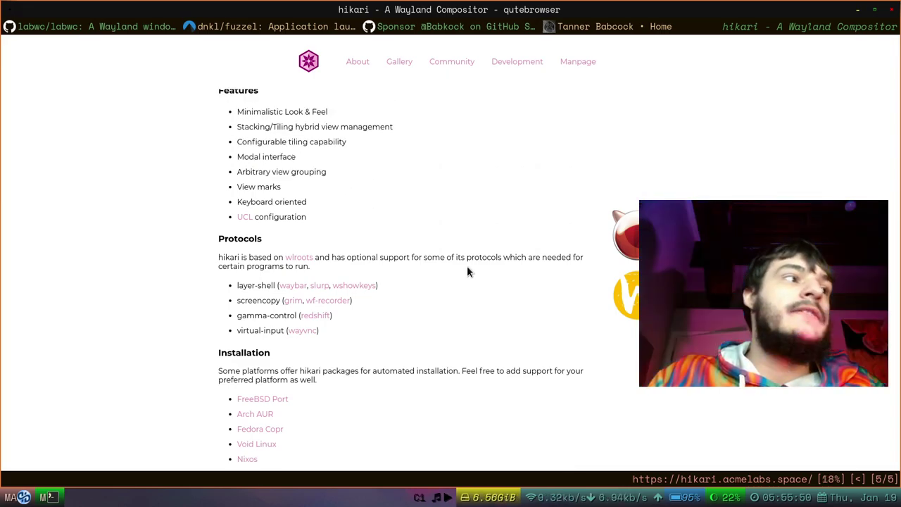
scroll(467, 270, "up", 1)
scroll(458, 298, "down", 4)
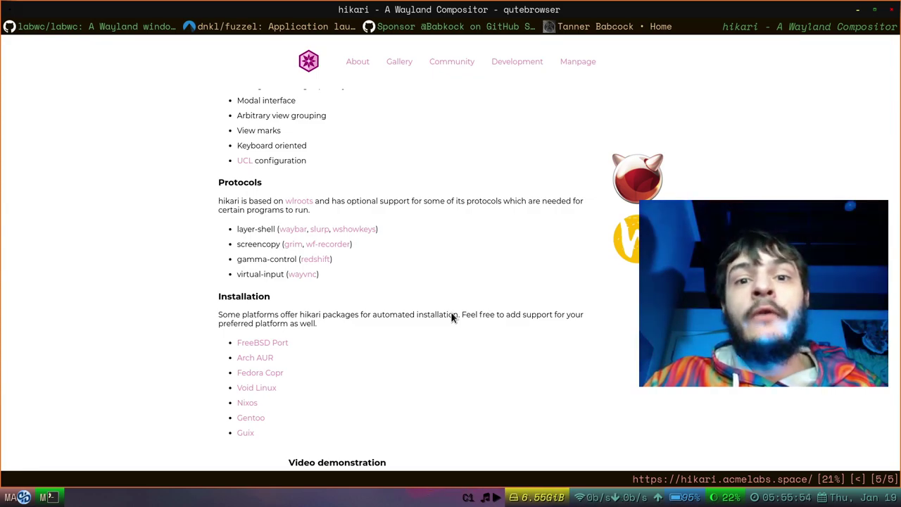
scroll(438, 313, "up", 4)
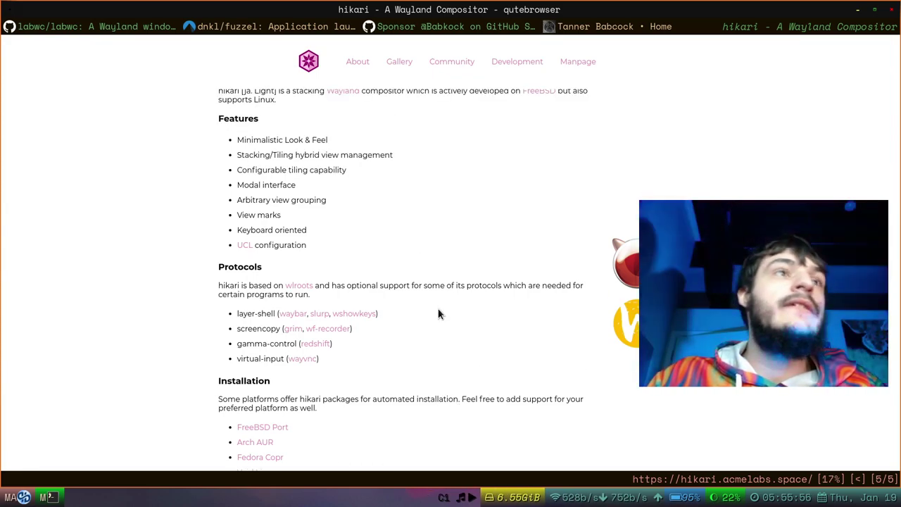
scroll(438, 313, "down", 4)
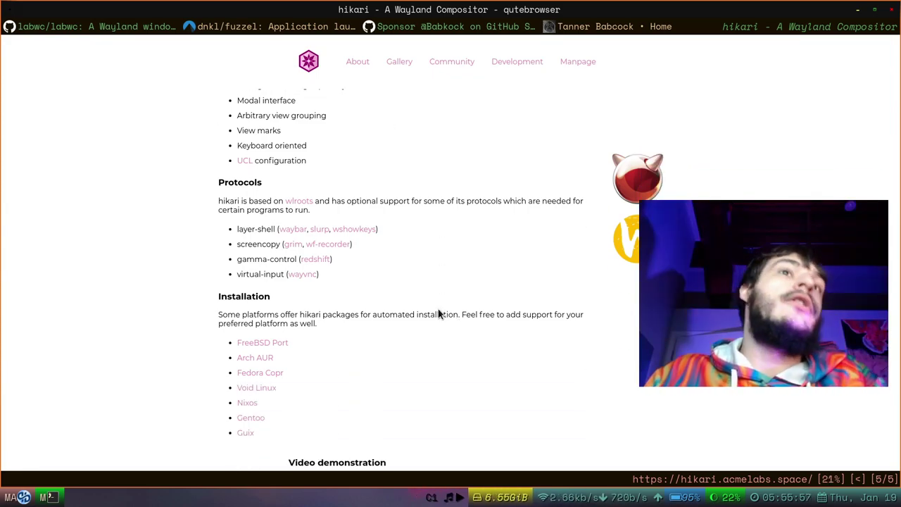
scroll(437, 310, "down", 4)
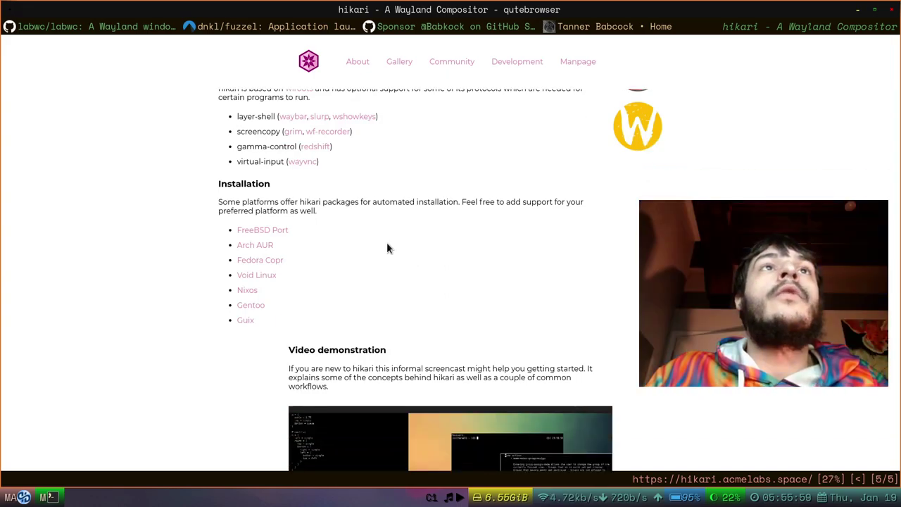
left_click_drag(376, 235, 380, 314)
left_click(384, 315)
scroll(386, 315, "down", 6)
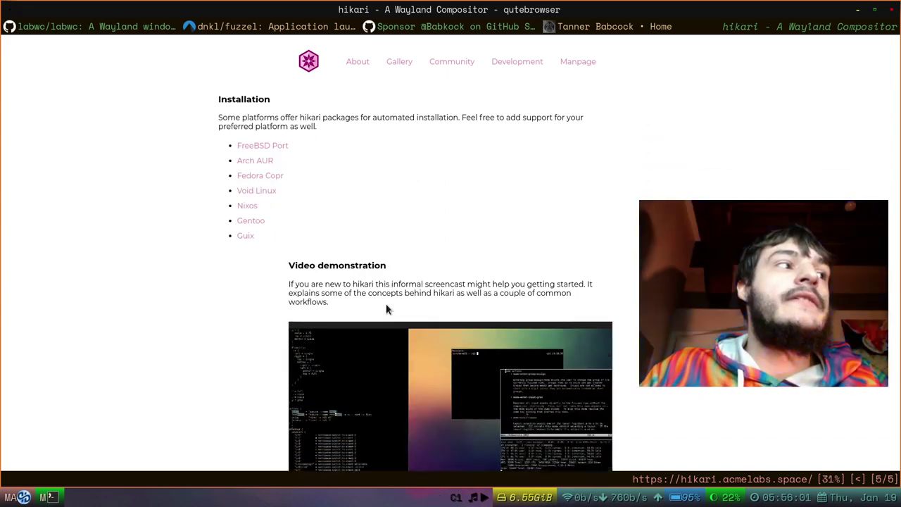
scroll(386, 306, "up", 18)
scroll(388, 307, "up", 6)
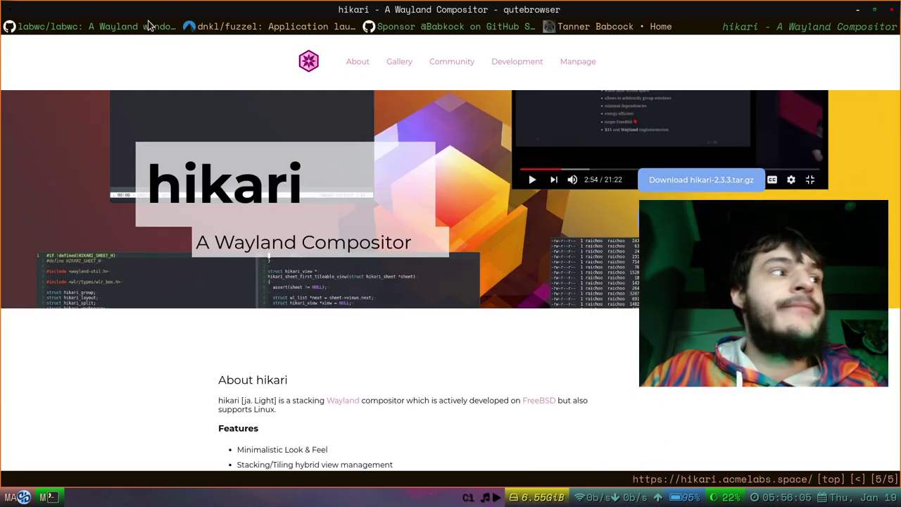
Flip through the homepage, Sponsor and fuzzel pages, ending on the labwc/labwc GitHub repository.
left_click(614, 31)
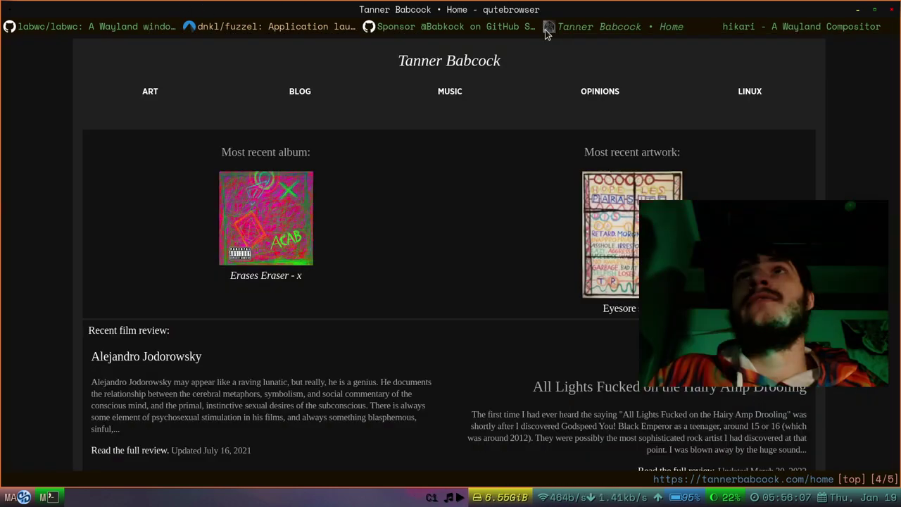
left_click(533, 28)
left_click(181, 27)
left_click(143, 27)
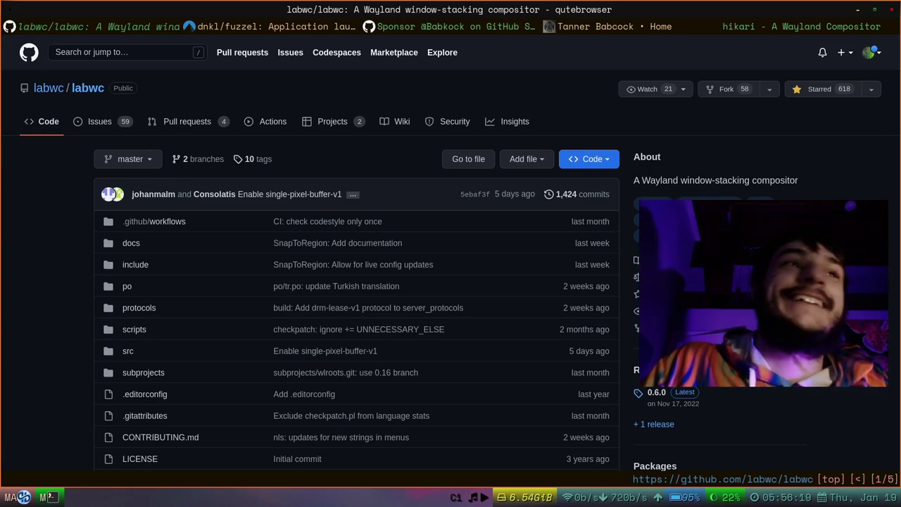
Bring up the GitHub Sponsors profile and read its introduction and $4 to $64 sponsorship tiers.
left_click(503, 30)
scroll(451, 281, "down", 3)
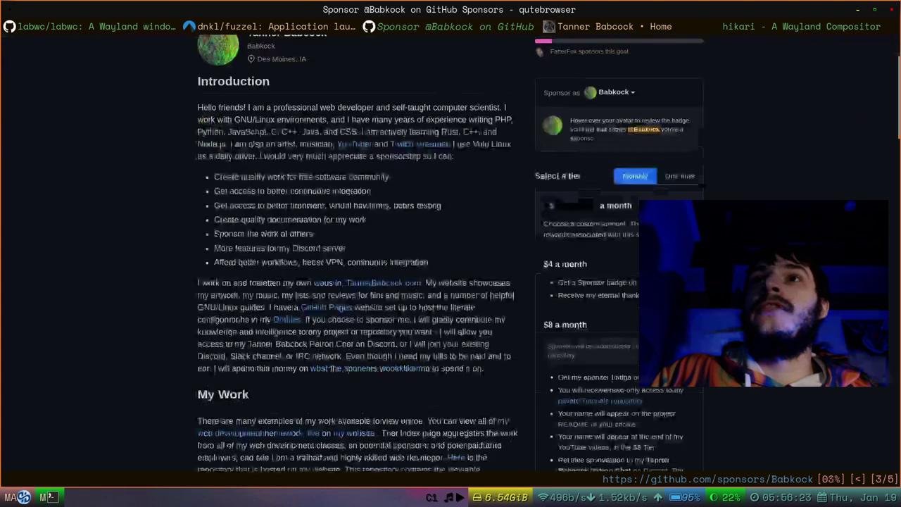
scroll(450, 282, "up", 2)
scroll(451, 281, "down", 1)
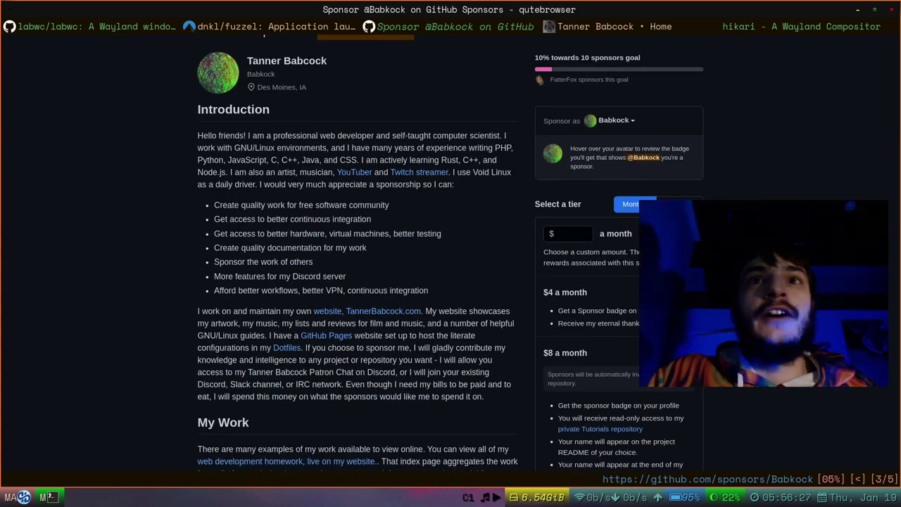
scroll(450, 281, "down", 2)
scroll(450, 282, "up", 3)
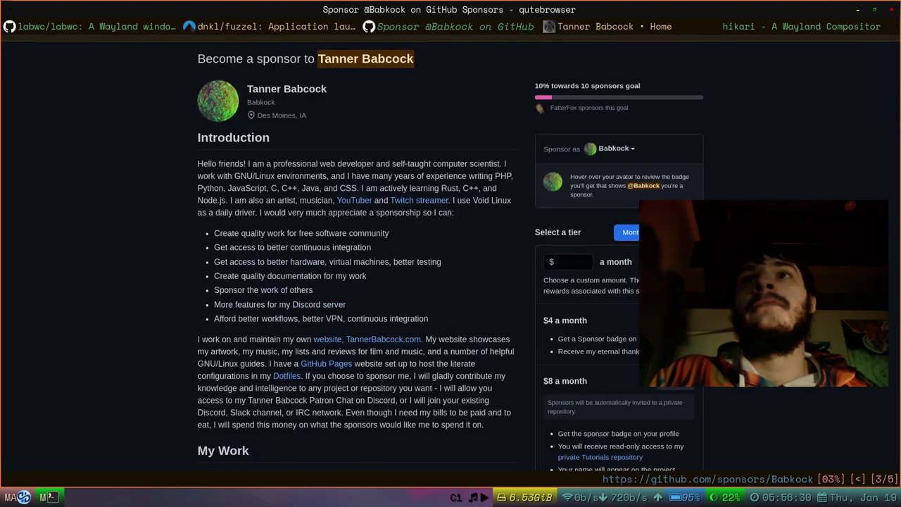
scroll(451, 282, "up", 1)
scroll(450, 282, "down", 10)
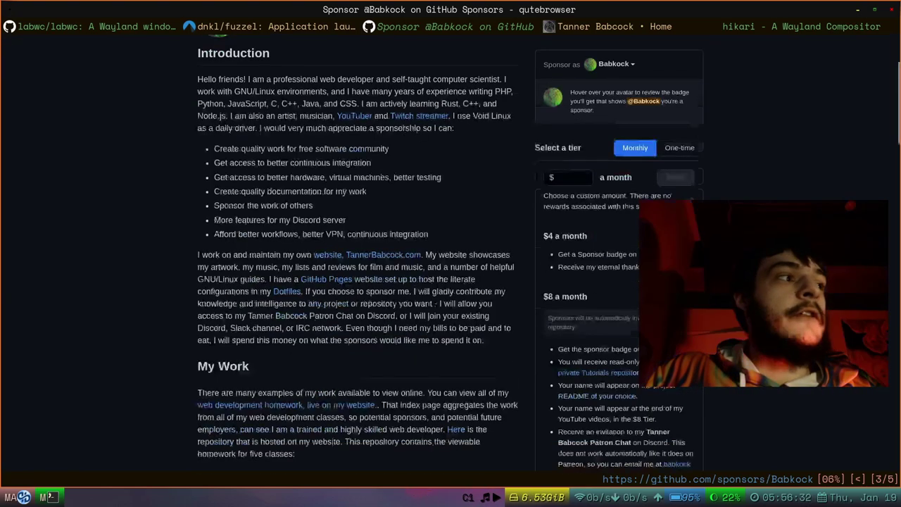
scroll(451, 281, "down", 1)
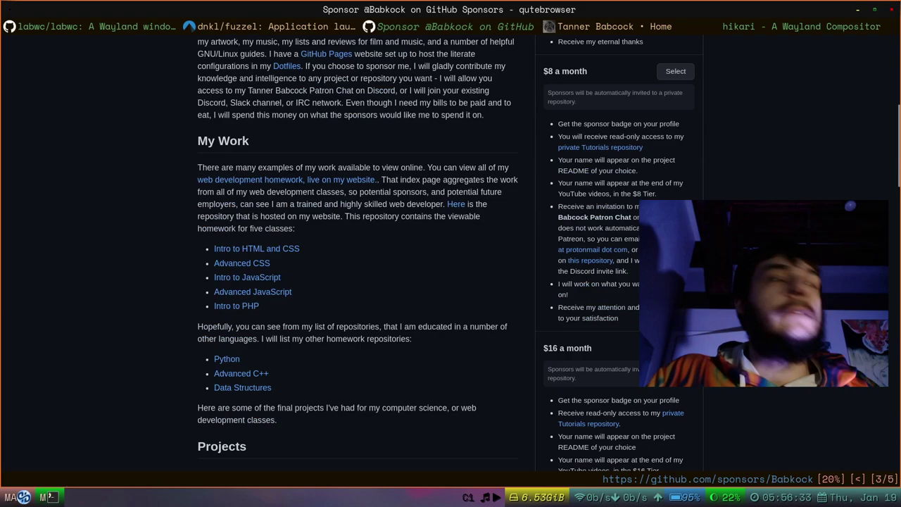
scroll(451, 282, "down", 5)
scroll(451, 281, "down", 10)
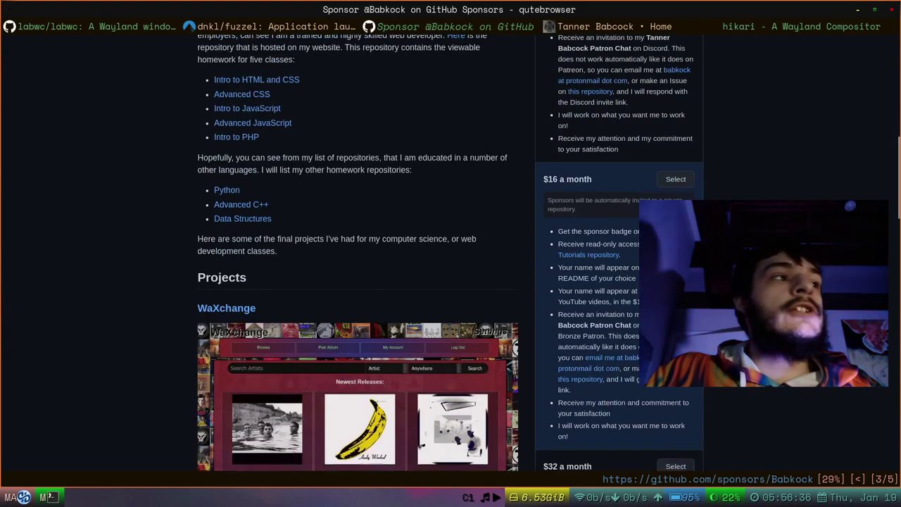
scroll(190, 243, "down", 10)
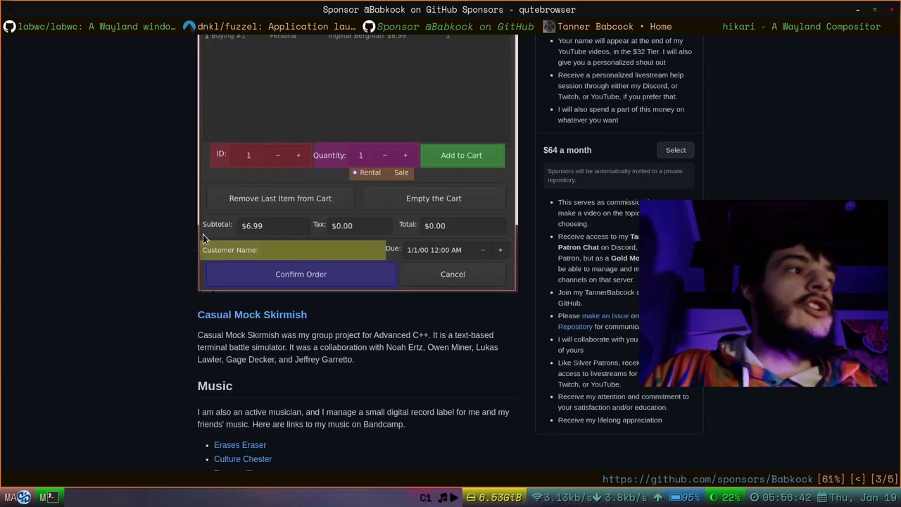
Review the My Work and Projects sections, then close the sponsor page.
scroll(203, 234, "up", 18)
scroll(292, 128, "up", 7)
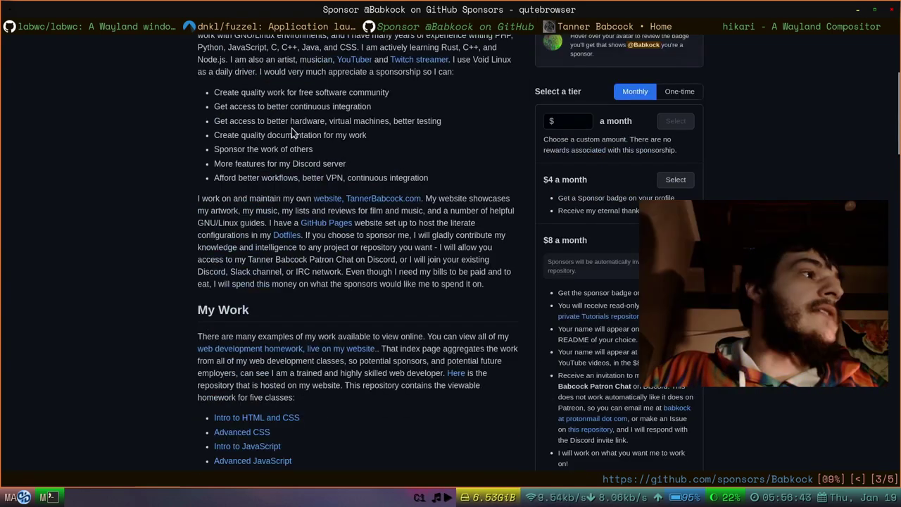
scroll(295, 134, "down", 18)
scroll(297, 141, "down", 5)
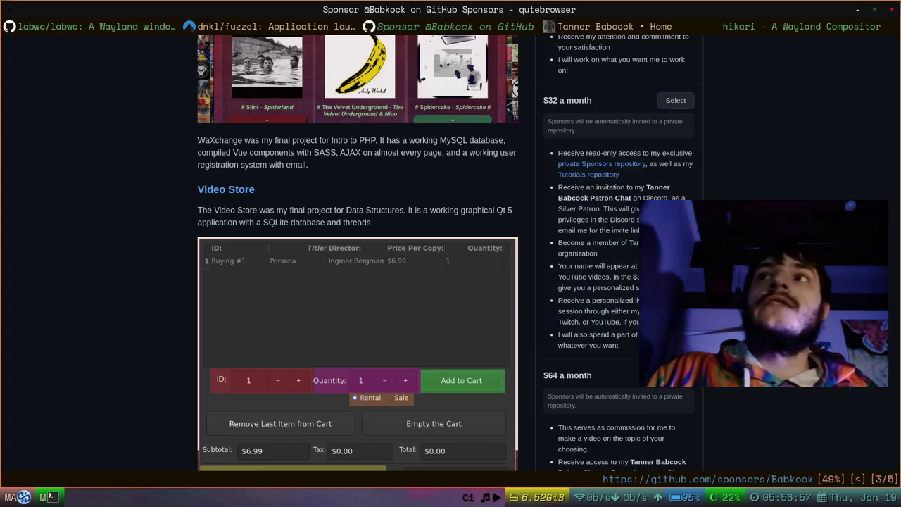
scroll(516, 259, "up", 15)
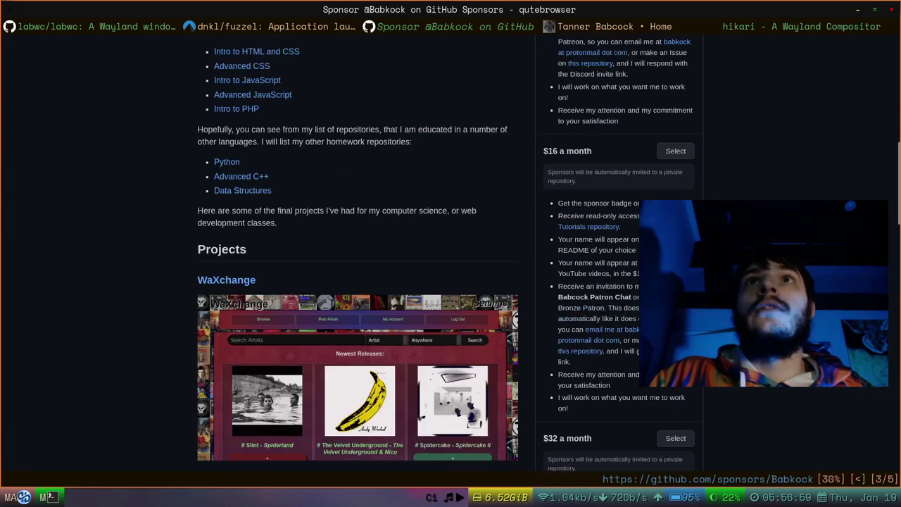
scroll(359, 254, "up", 5)
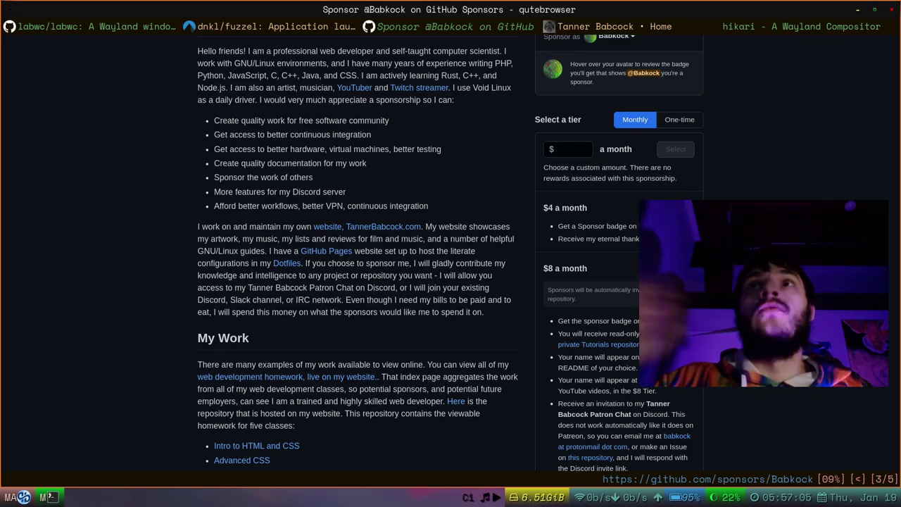
scroll(359, 253, "down", 4)
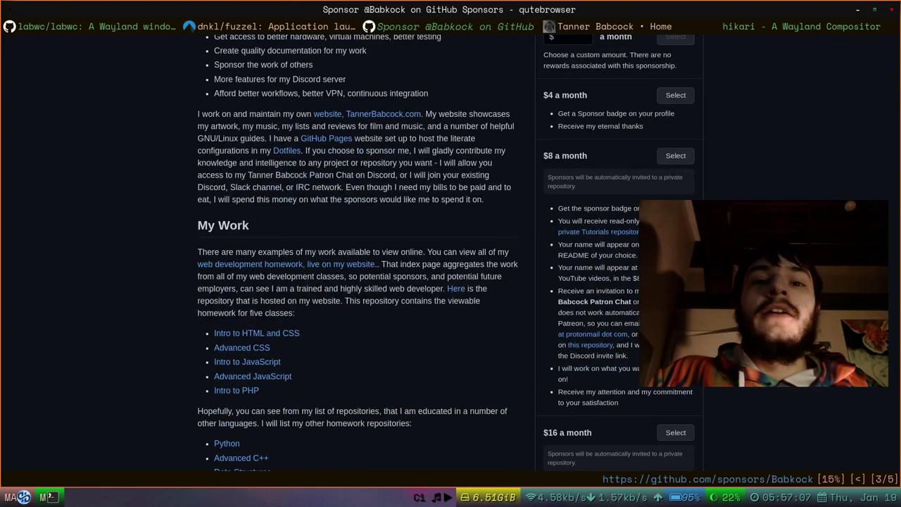
scroll(359, 254, "down", 1)
scroll(359, 254, "up", 1)
scroll(359, 254, "up", 1)
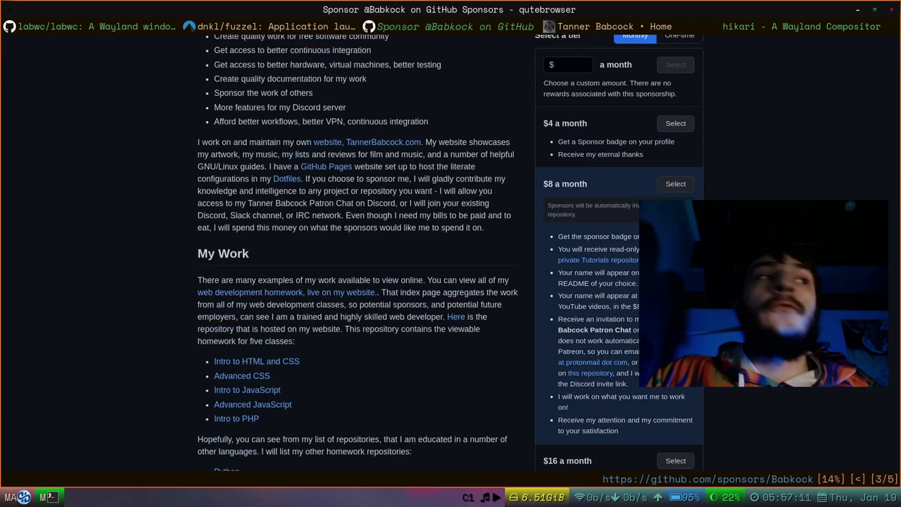
scroll(359, 254, "down", 1)
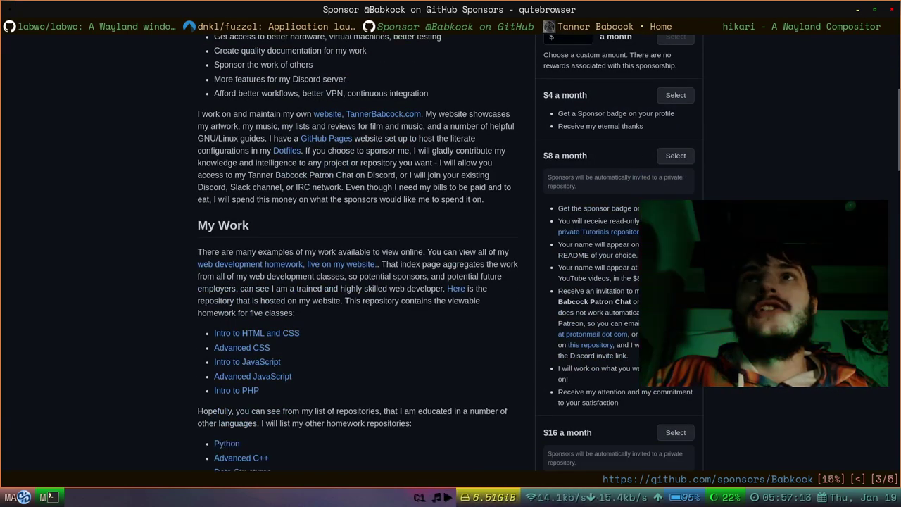
scroll(359, 253, "down", 10)
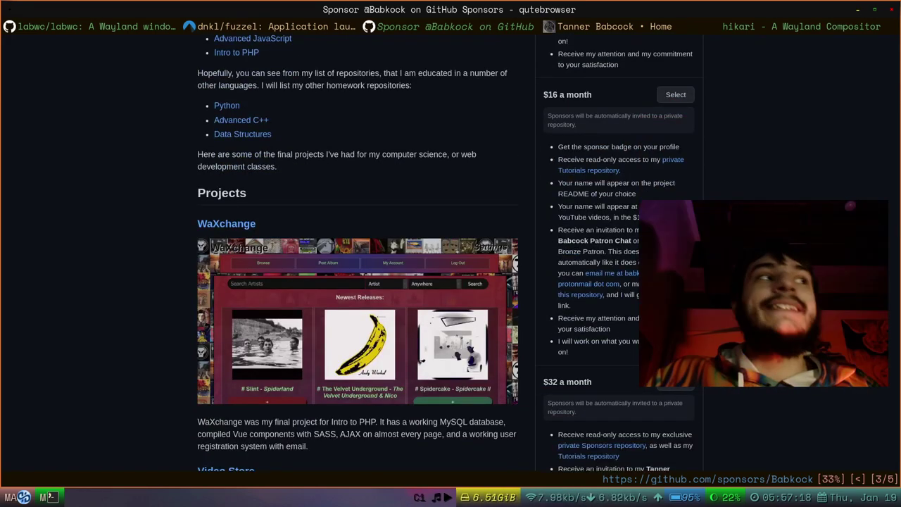
scroll(359, 254, "down", 8)
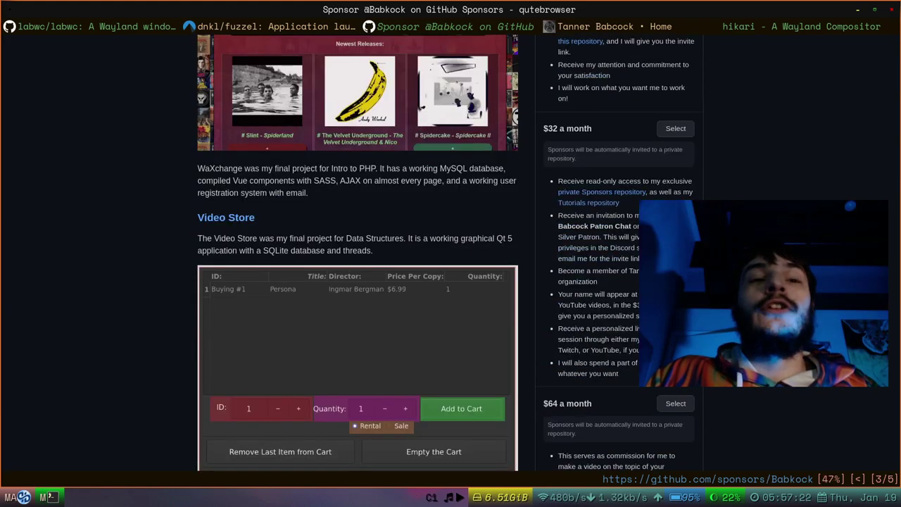
key("H")
key("d")
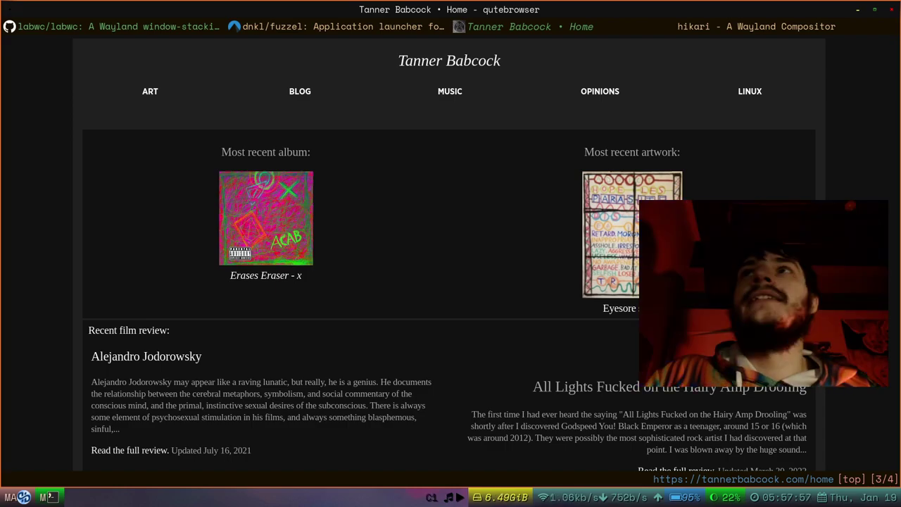
On the personal website, go to LINUX help and the Basic Unix/Linux Shell Commands guide.
left_click(754, 91)
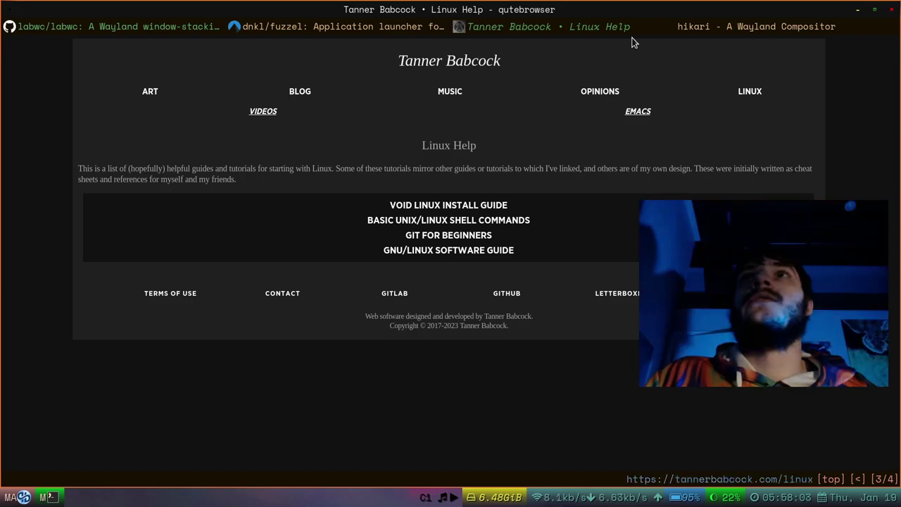
left_click(472, 220)
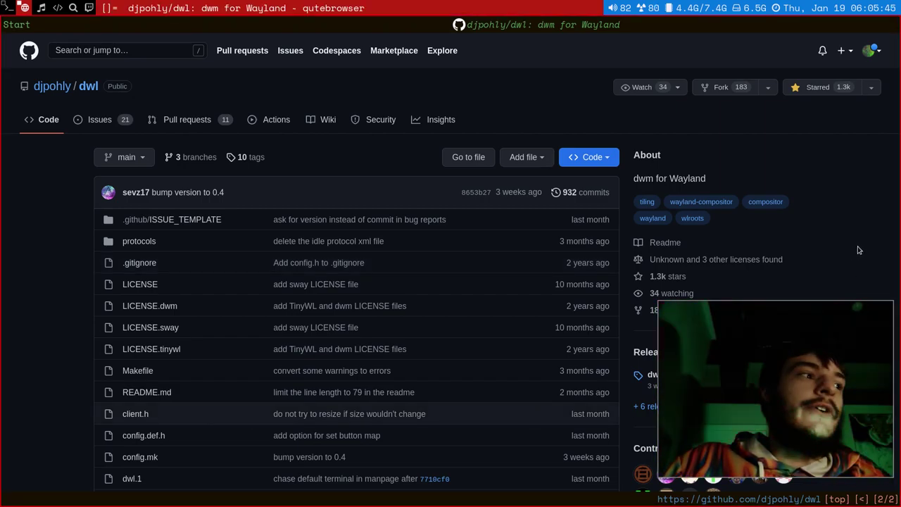
scroll(858, 250, "down", 2)
scroll(858, 249, "up", 2)
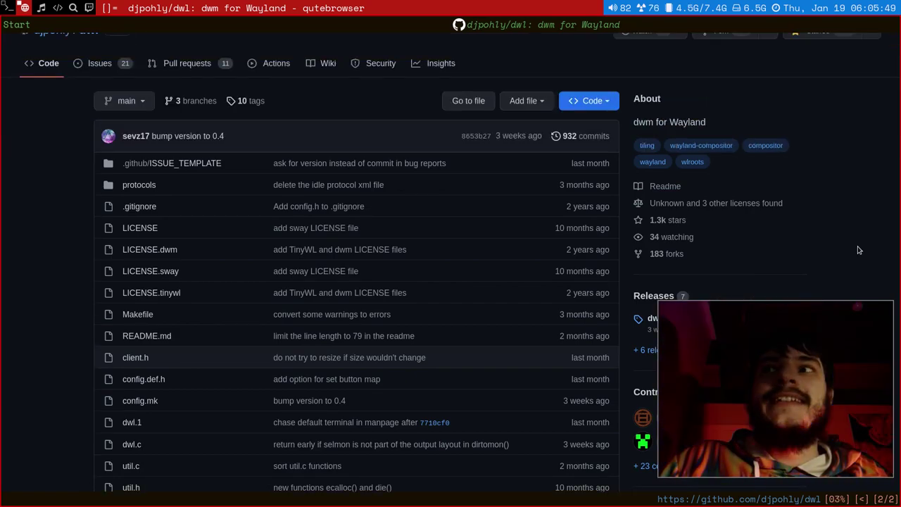
scroll(858, 250, "up", 1)
scroll(858, 250, "down", 2)
scroll(858, 250, "up", 1)
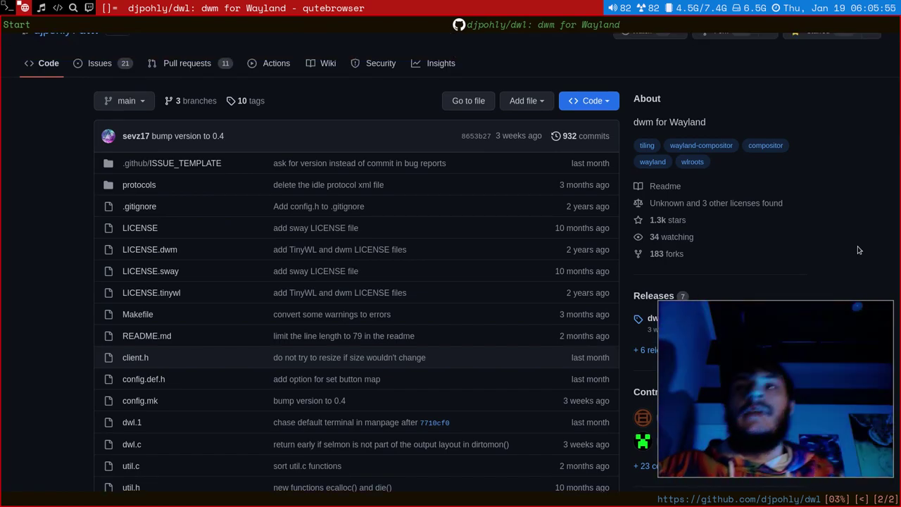
scroll(858, 250, "up", 1)
scroll(858, 250, "up", 1)
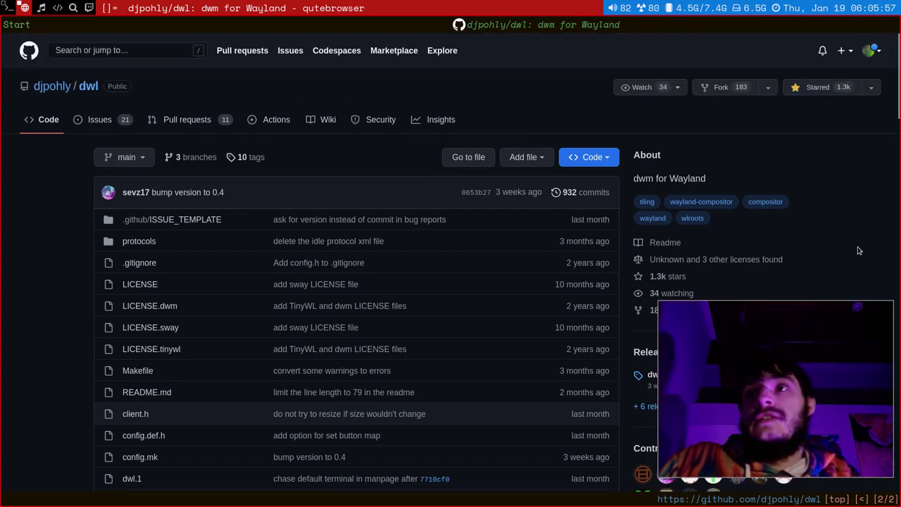
scroll(858, 250, "down", 7)
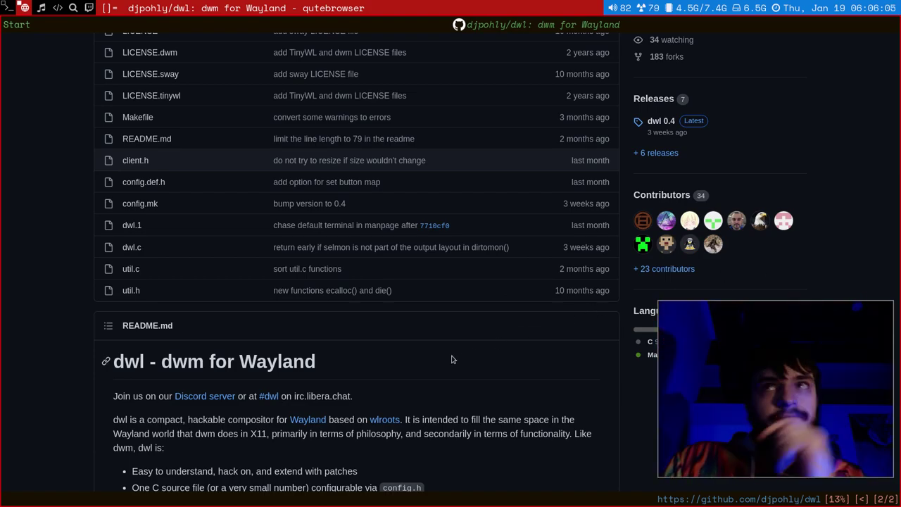
scroll(453, 360, "down", 3)
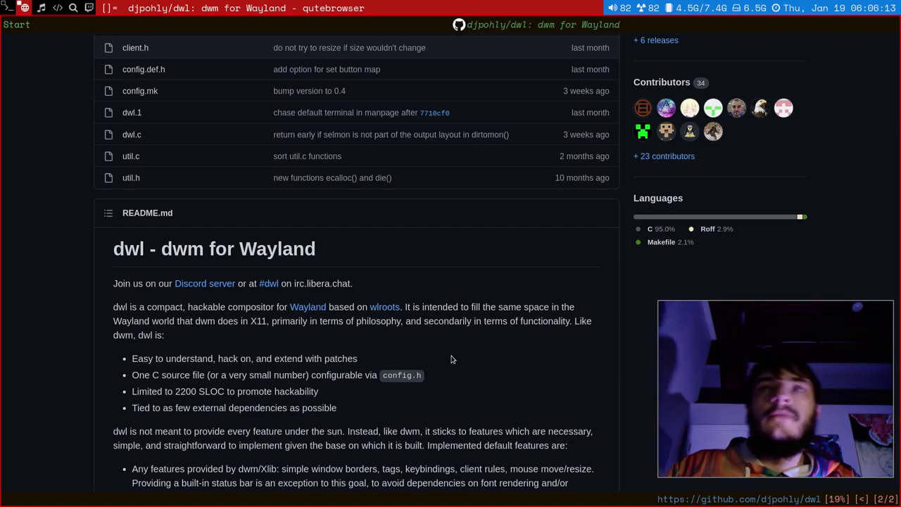
scroll(453, 359, "up", 2)
scroll(452, 366, "down", 2)
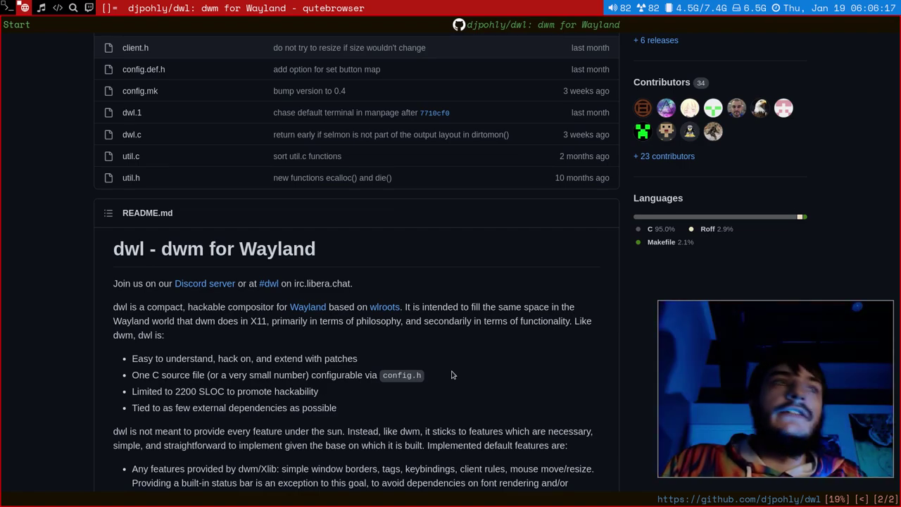
scroll(451, 377, "down", 1)
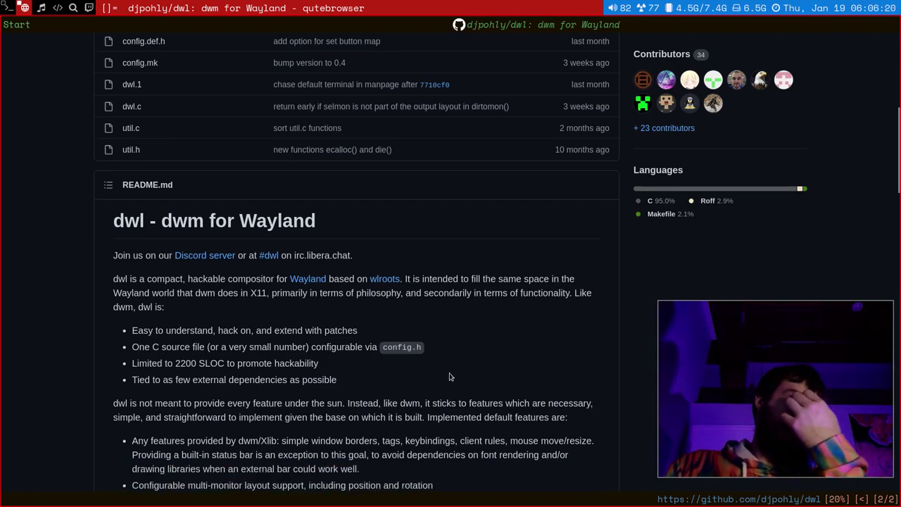
scroll(450, 376, "up", 1)
scroll(459, 365, "down", 4)
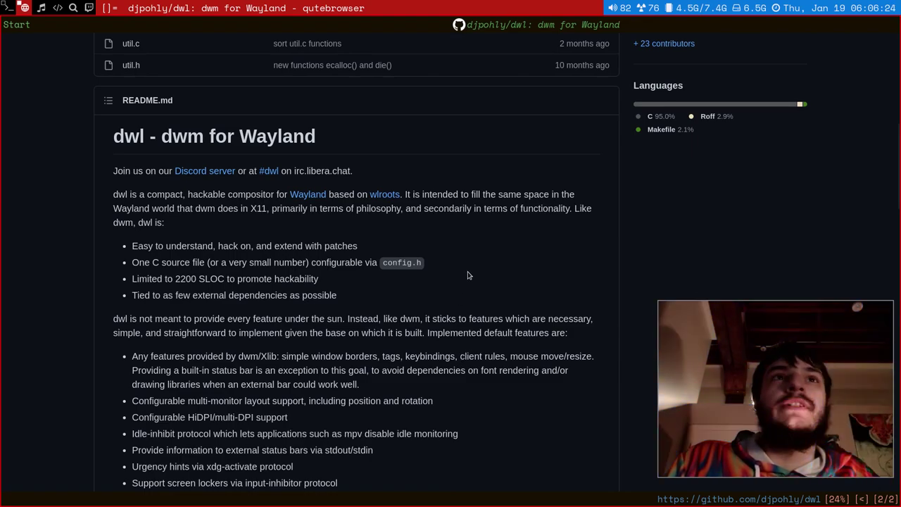
scroll(468, 275, "down", 3)
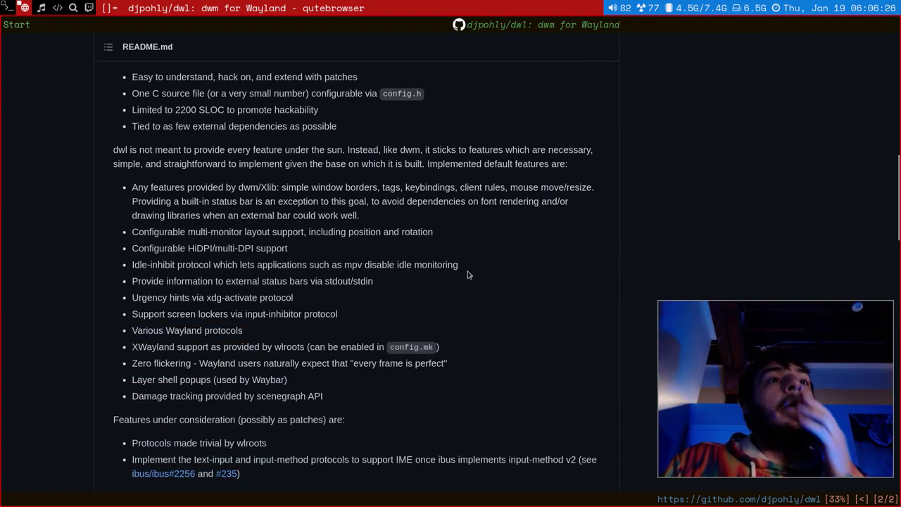
scroll(461, 254, "down", 4)
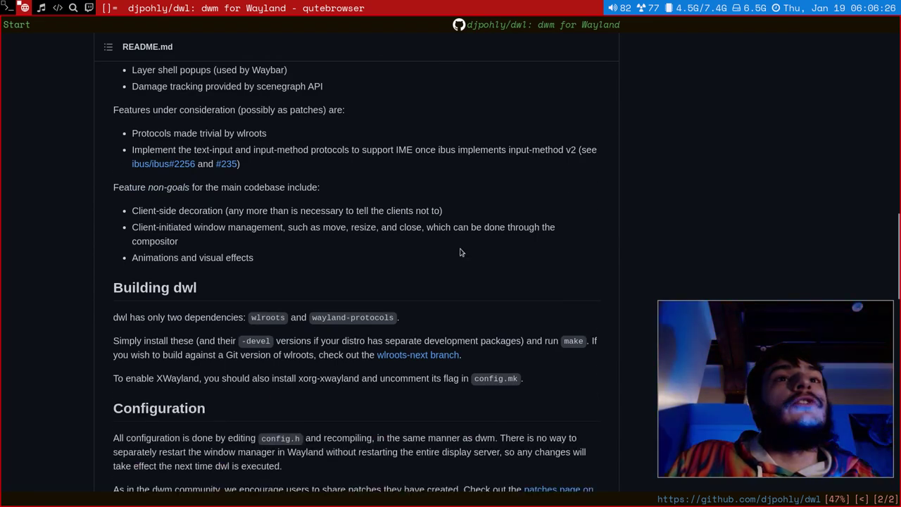
scroll(461, 252, "down", 3)
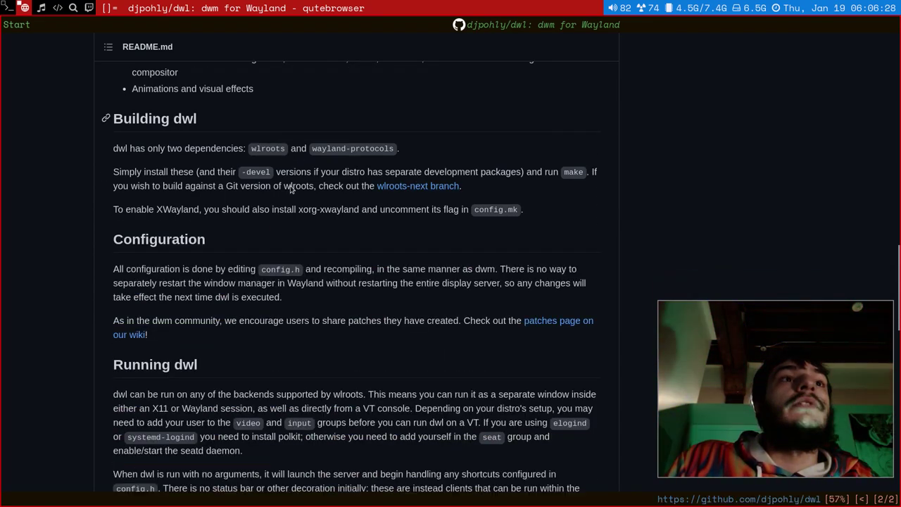
scroll(197, 125, "up", 2)
scroll(338, 221, "up", 2)
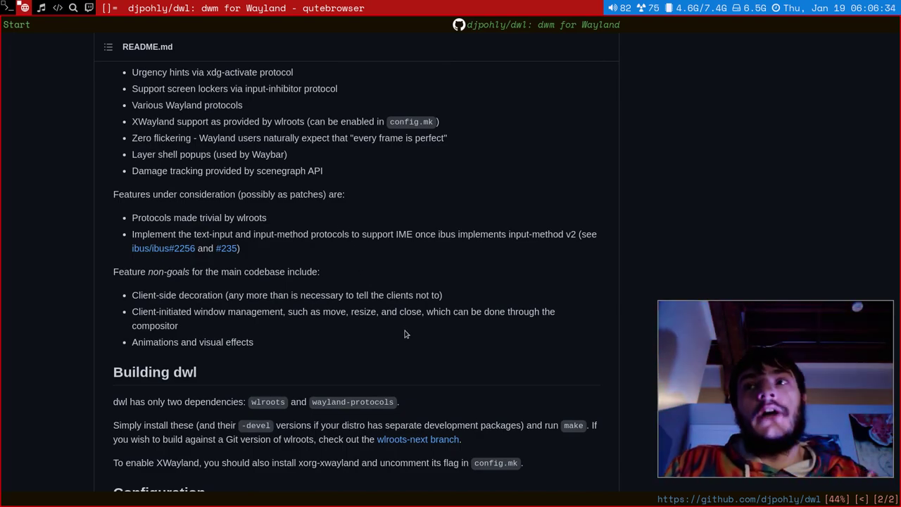
scroll(404, 334, "up", 6)
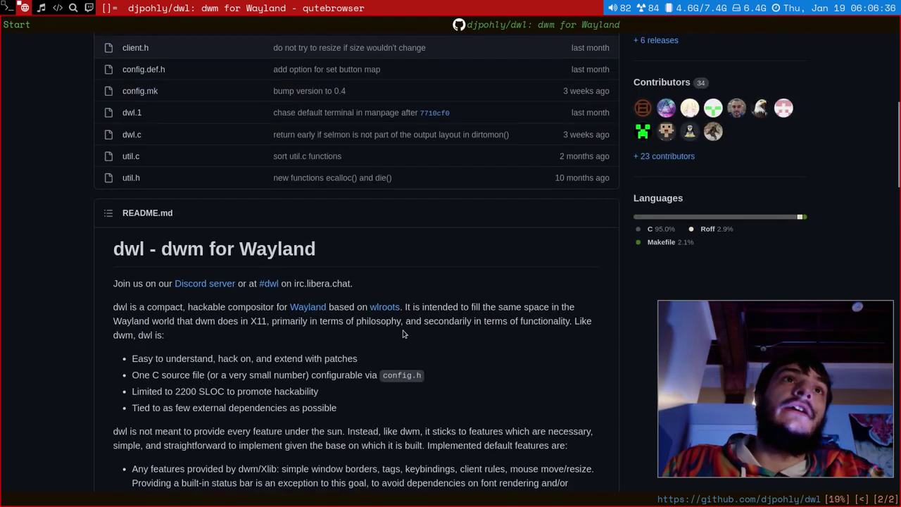
scroll(403, 335, "up", 2)
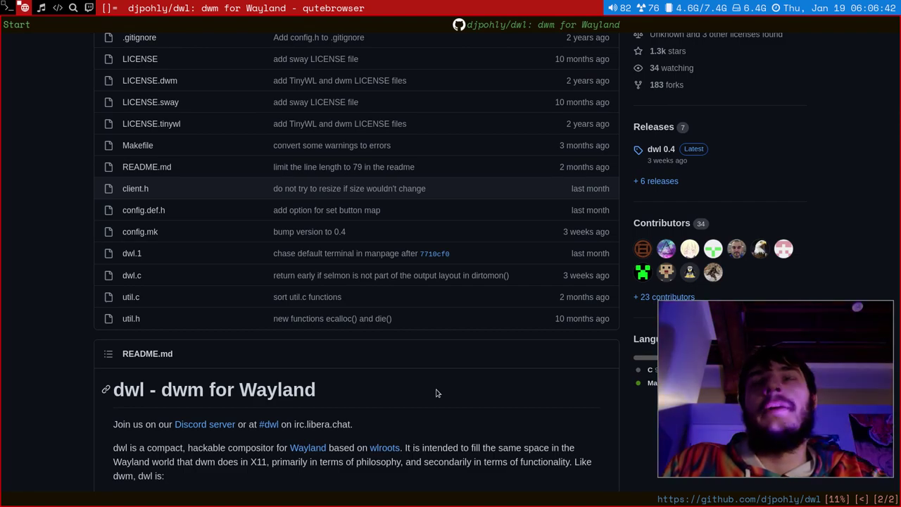
scroll(435, 392, "up", 1)
scroll(435, 393, "down", 2)
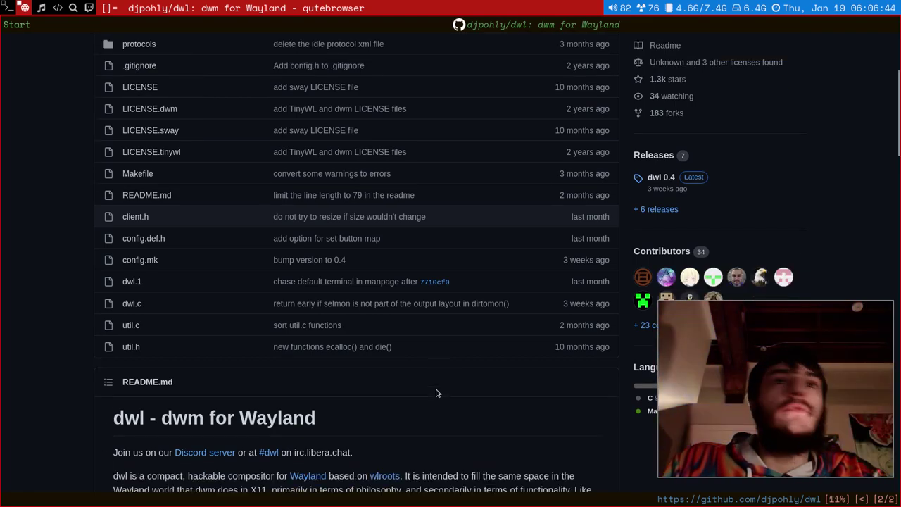
scroll(436, 392, "up", 3)
scroll(436, 393, "down", 1)
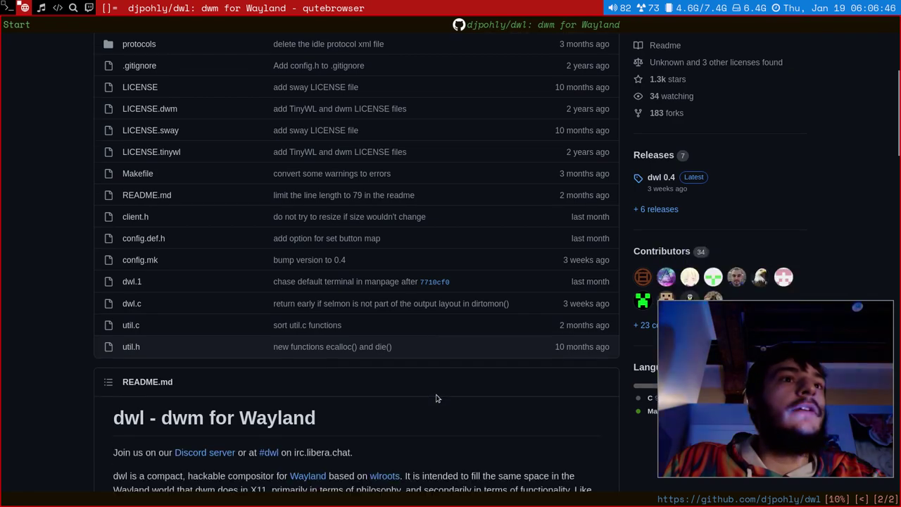
scroll(435, 429, "up", 1)
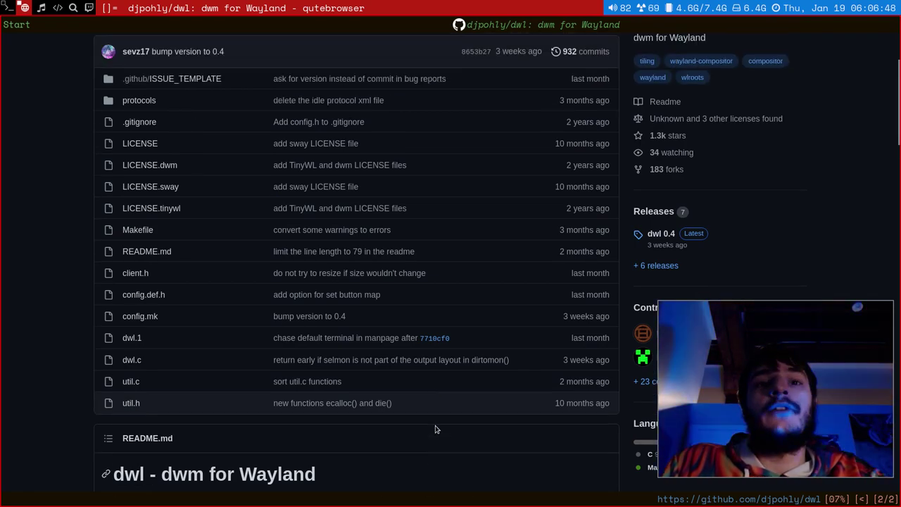
scroll(436, 455, "up", 1)
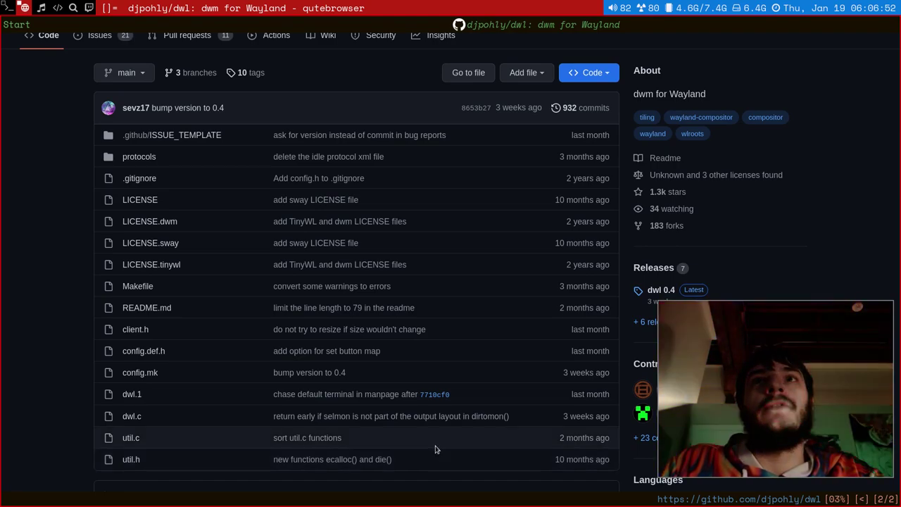
scroll(434, 455, "up", 2)
Google 'somebar' in a new tab and open the somebar project page on sr.ht.
left_click(293, 29)
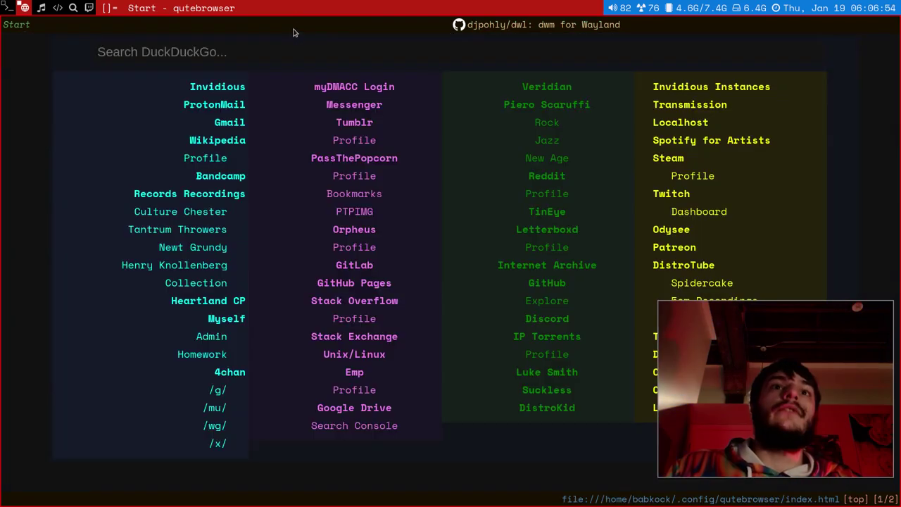
type(":open -t !")
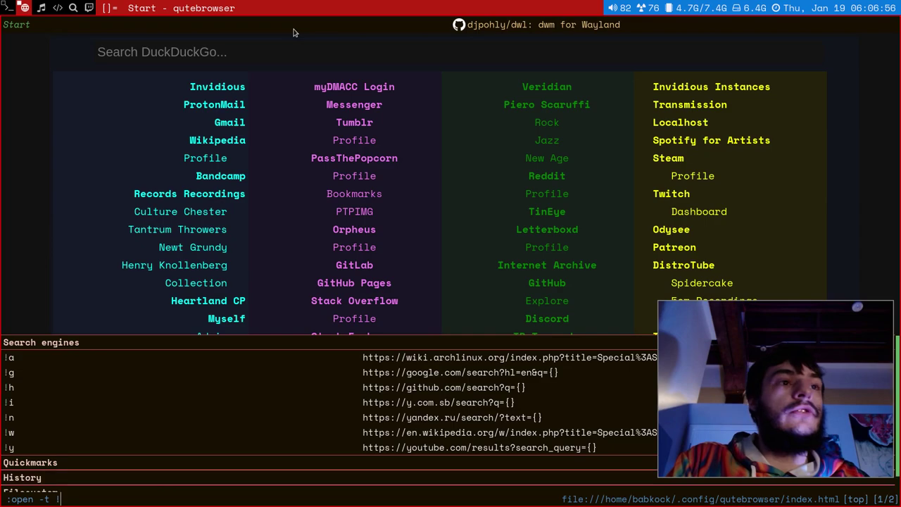
type("g somebar")
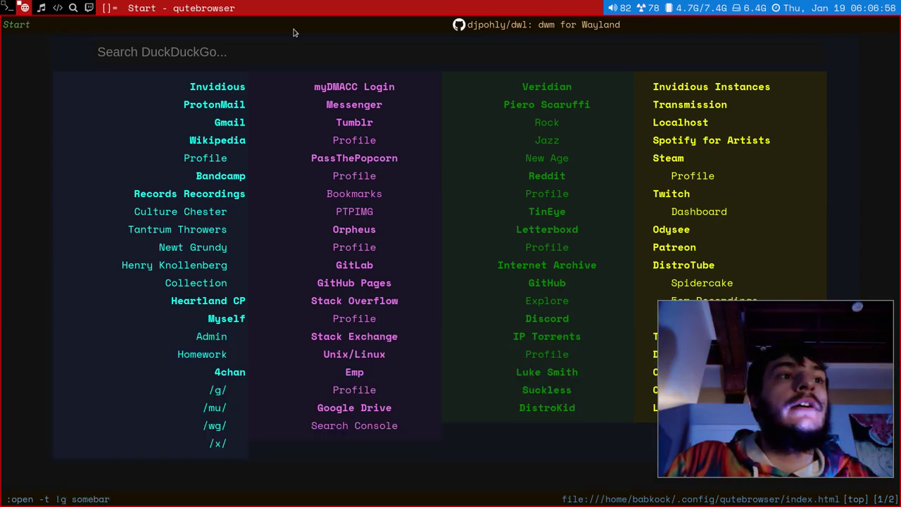
key("Return")
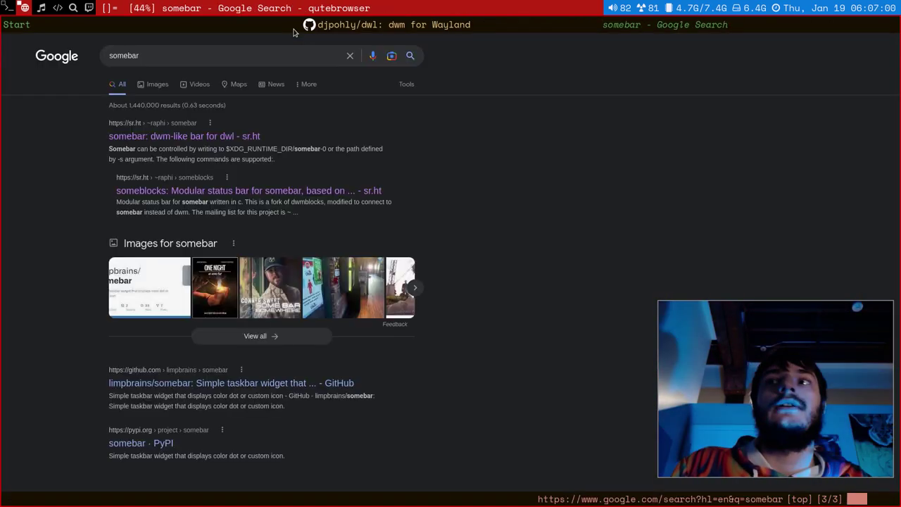
left_click(207, 137)
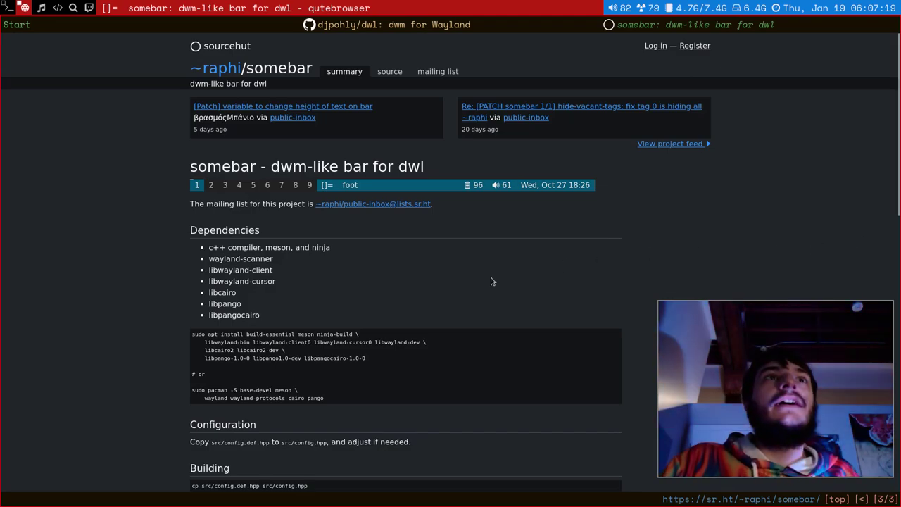
scroll(491, 282, "down", 4)
scroll(488, 294, "up", 3)
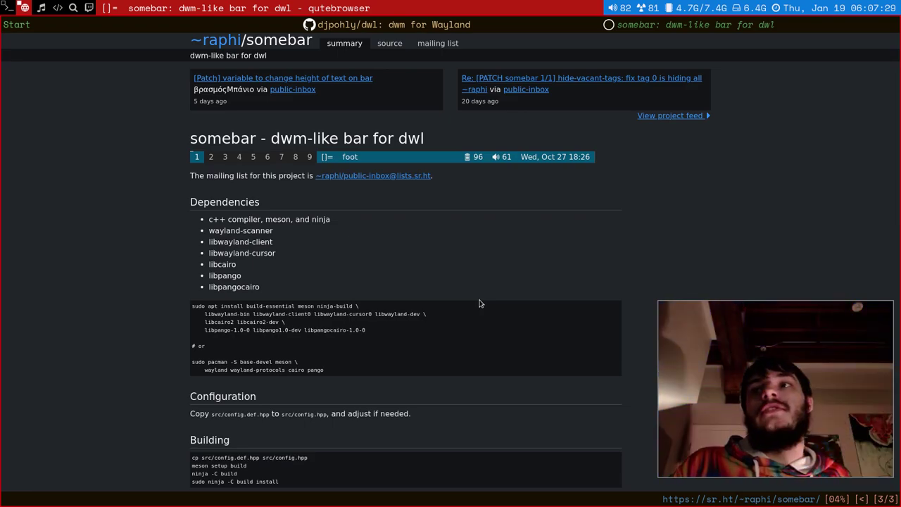
Switch between dwl tags to bring up the terminal in ~/git/dwl.
key("super+3")
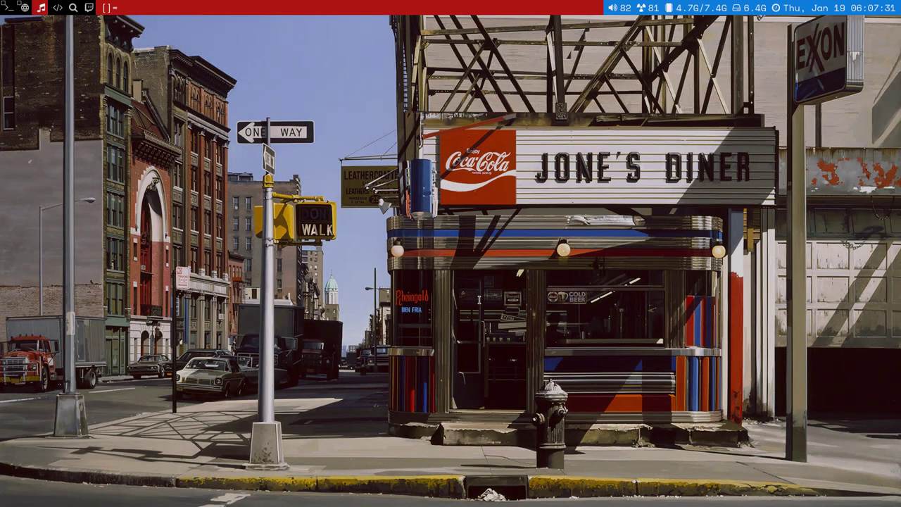
key("super+1")
key("super+1")
key("super+2")
key("super+3")
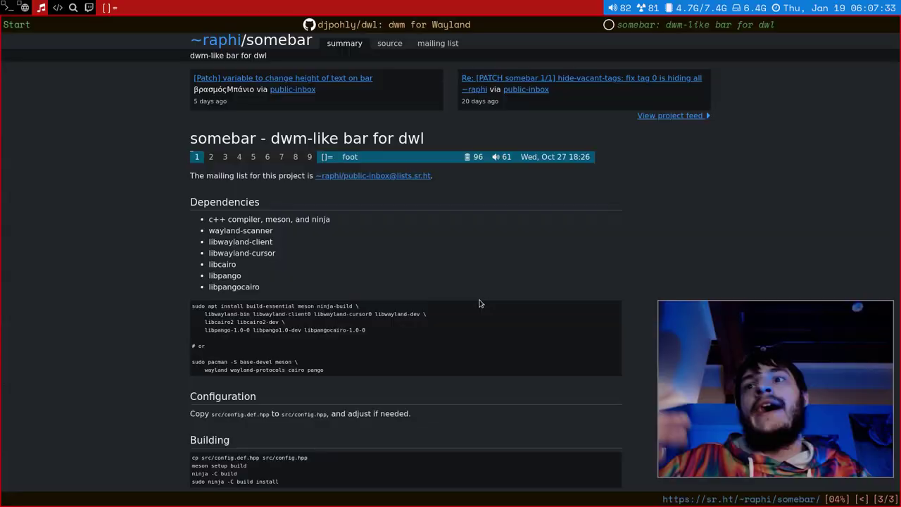
key("super+2")
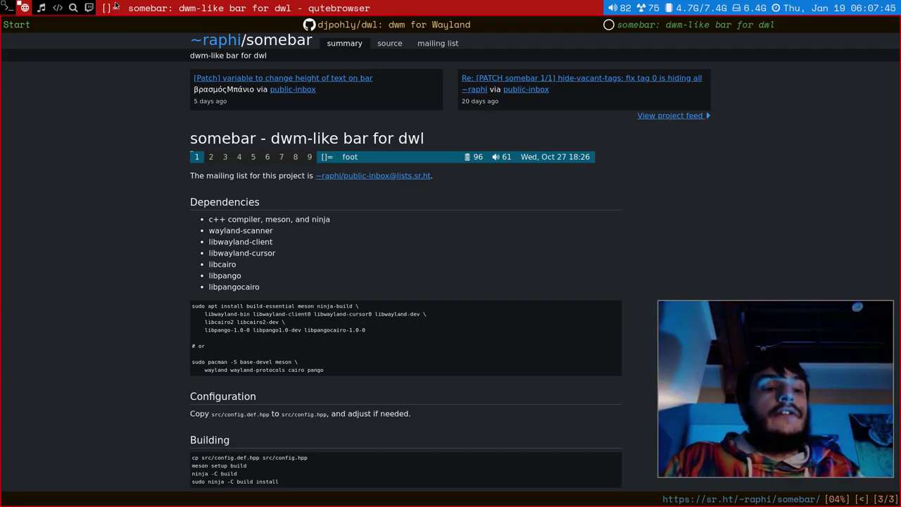
key("super+1")
key("super+2")
Start a second terminal, switch to monocle layout and run the bb system info fetch.
key("super+1")
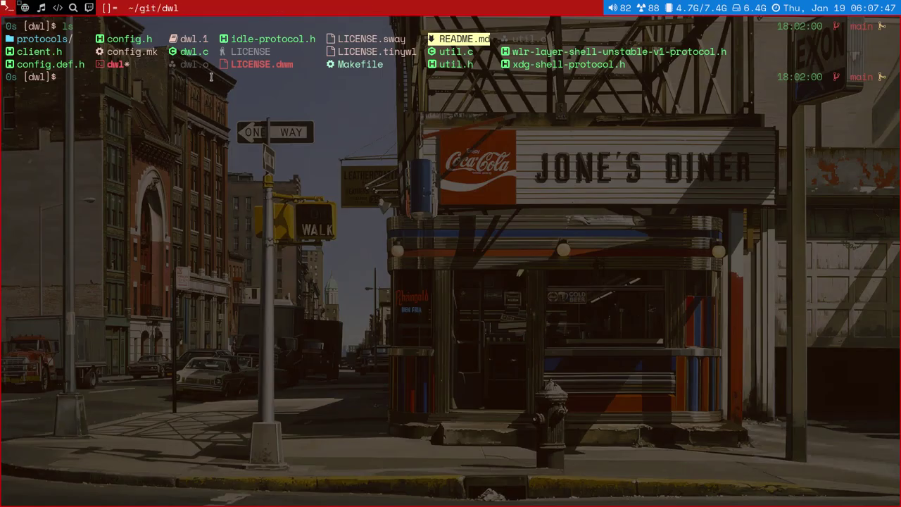
key("super+Return")
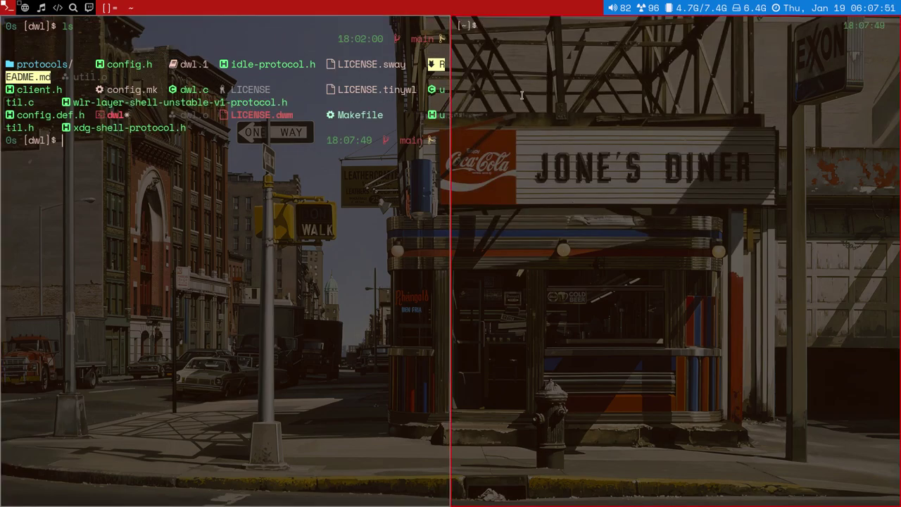
key("super+m")
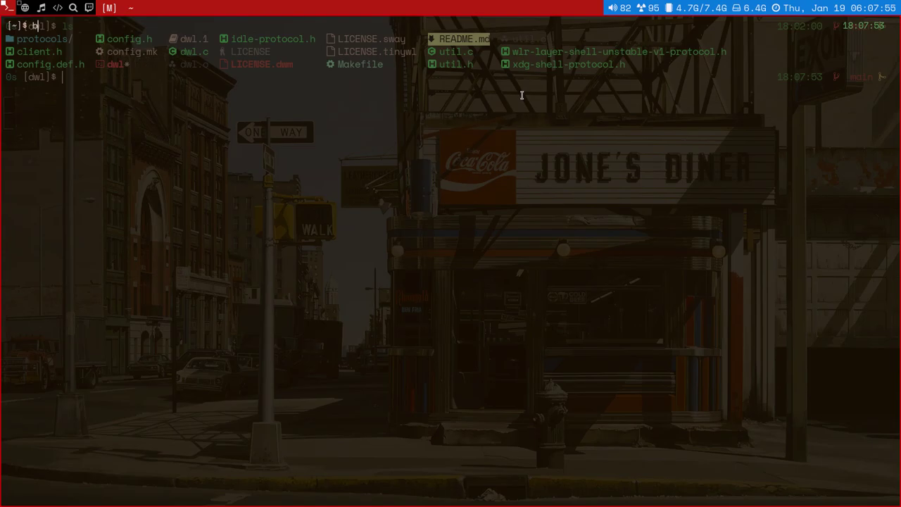
type("bb")
key("Return")
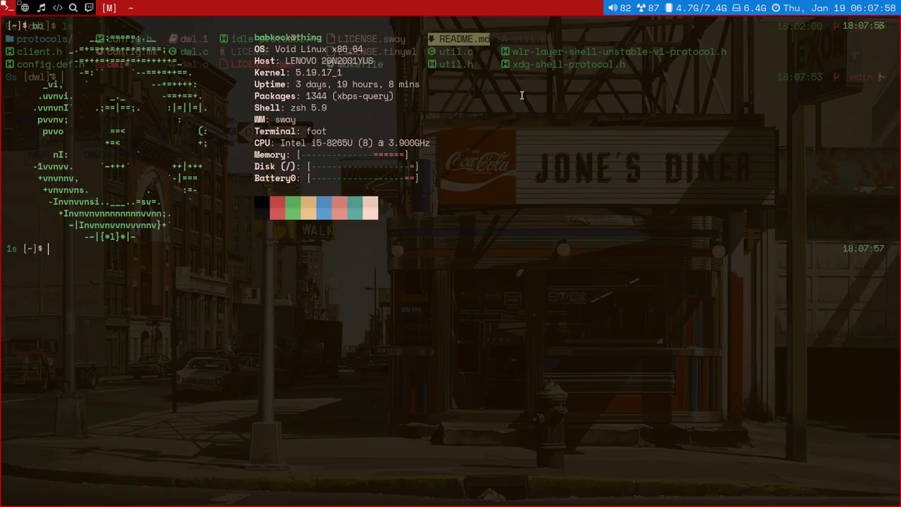
Return to tiled layout, clear the right terminal and launch htop.
key("super+t")
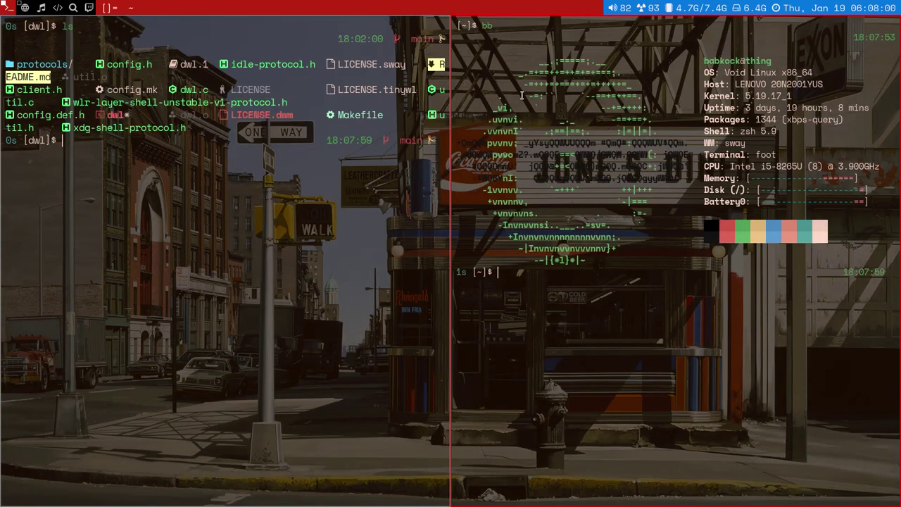
type("clear")
key("Return")
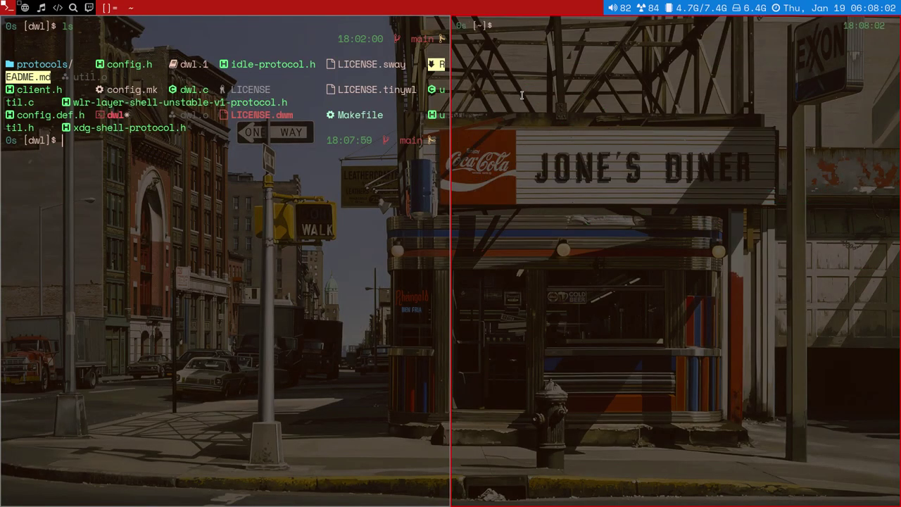
type("htop")
key("Return")
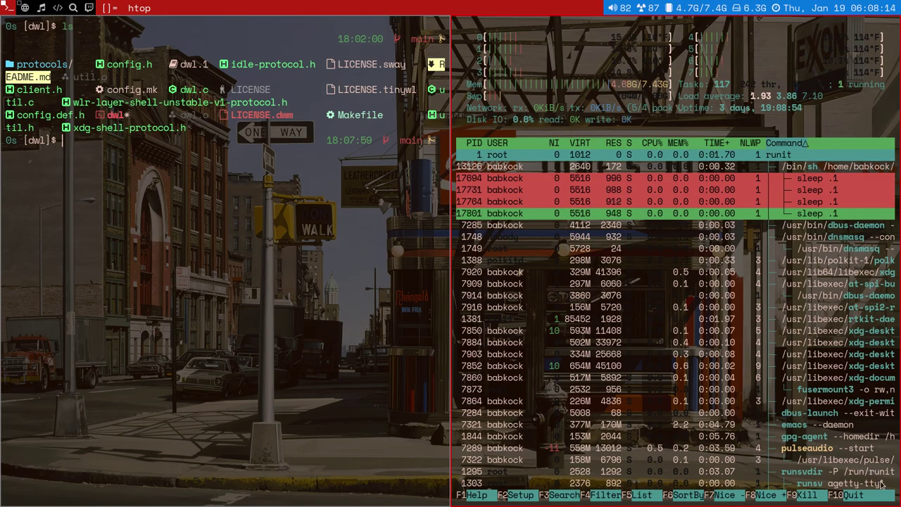
Float, shrink and move the htop window left, then exit that terminal.
left_click_drag(887, 485, 844, 456)
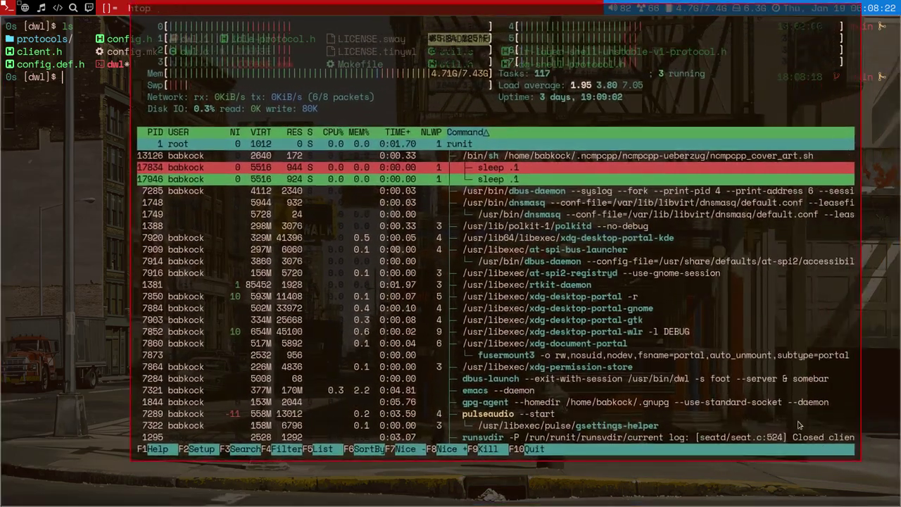
left_click_drag(774, 401, 830, 393)
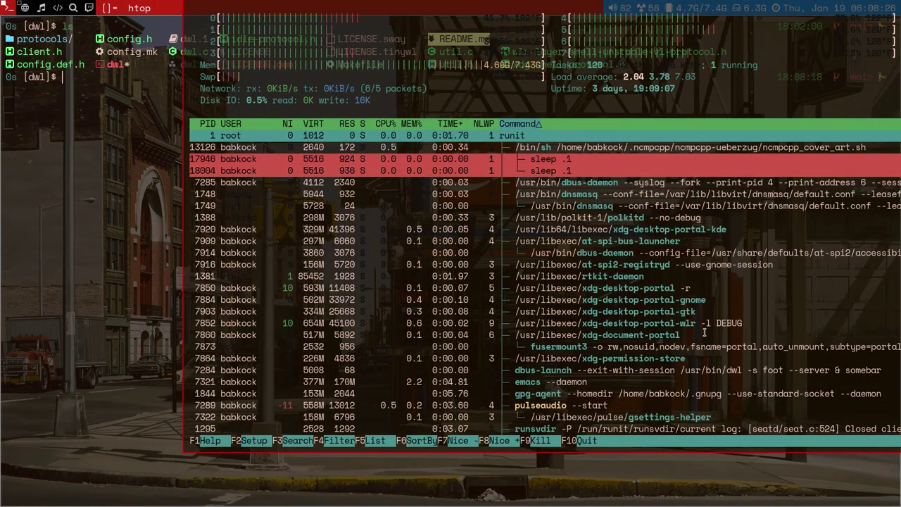
type("qexit")
key("Return")
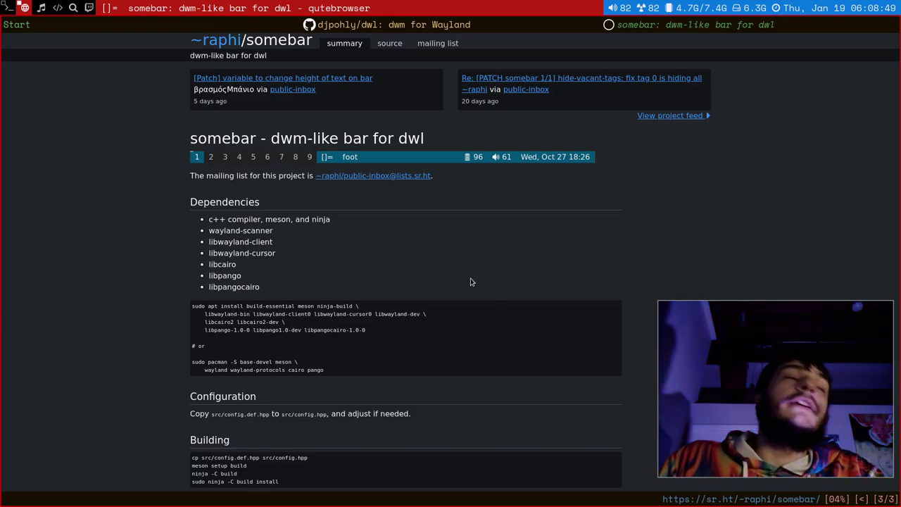
scroll(470, 282, "down", 5)
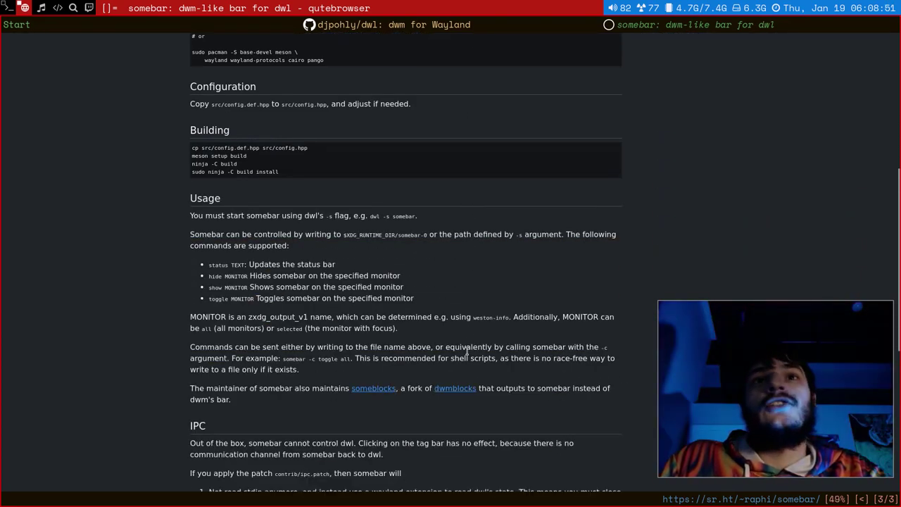
triple_click(467, 350)
left_click(477, 357)
scroll(477, 357, "up", 2)
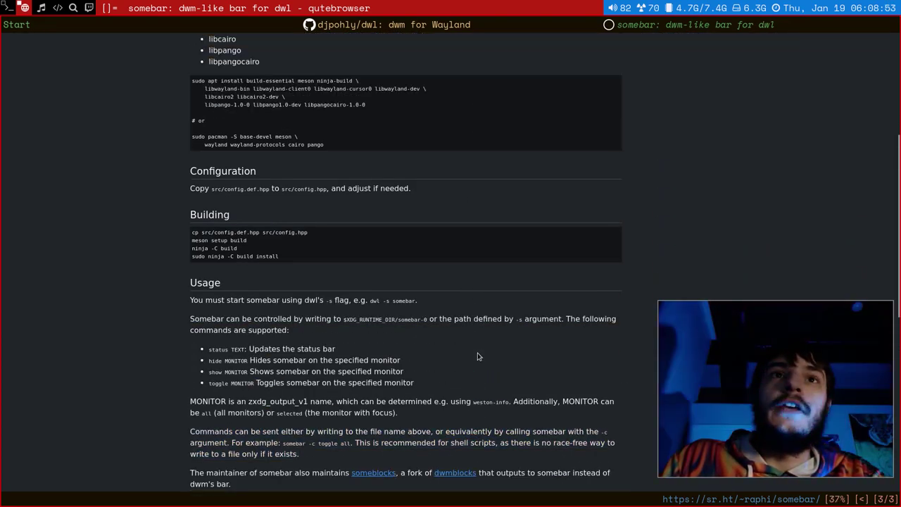
left_click_drag(476, 362, 475, 384)
left_click(476, 383)
scroll(475, 386, "up", 3)
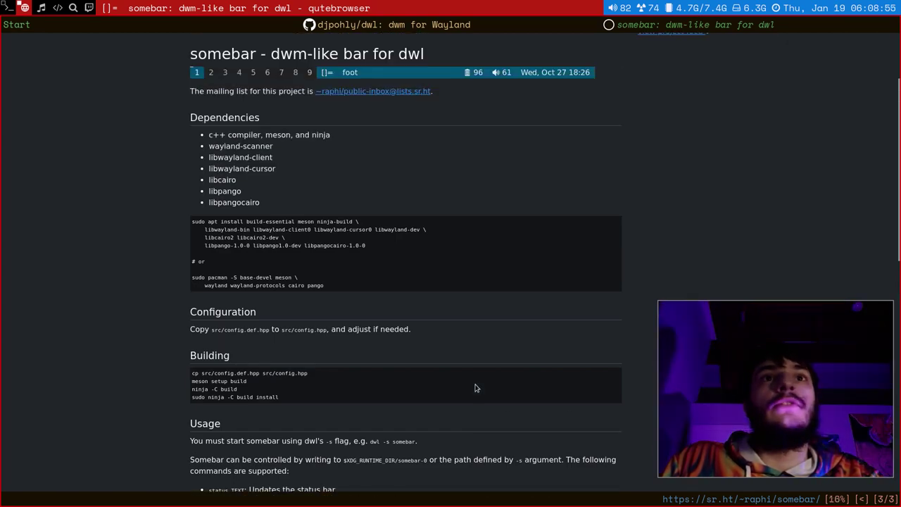
triple_click(475, 385)
left_click(473, 385)
scroll(464, 373, "up", 3)
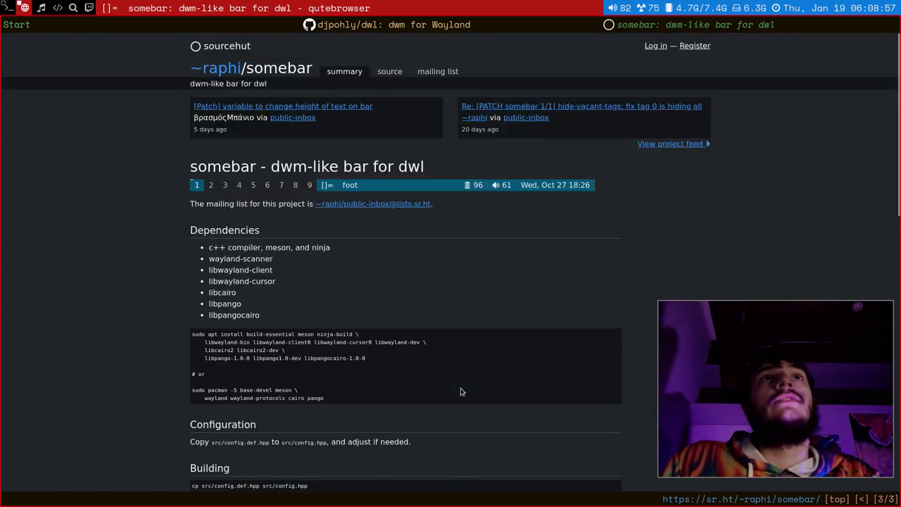
Go to the djpohly/dwl wiki Home and scroll to its Compatible status bars list.
scroll(473, 296, "down", 3)
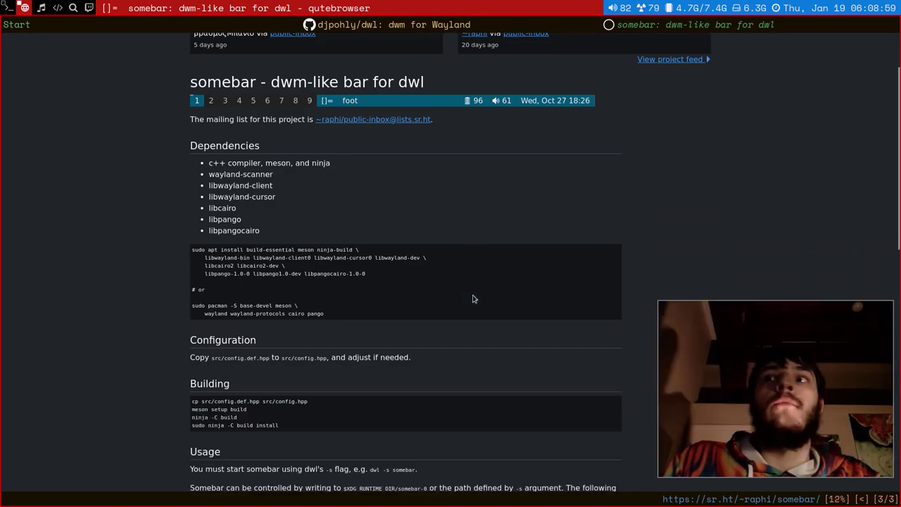
key("shift+k")
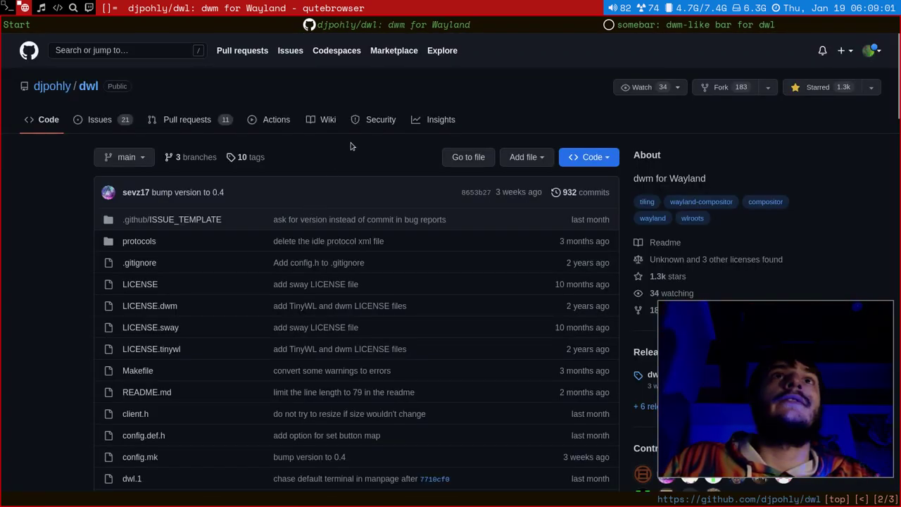
left_click(329, 126)
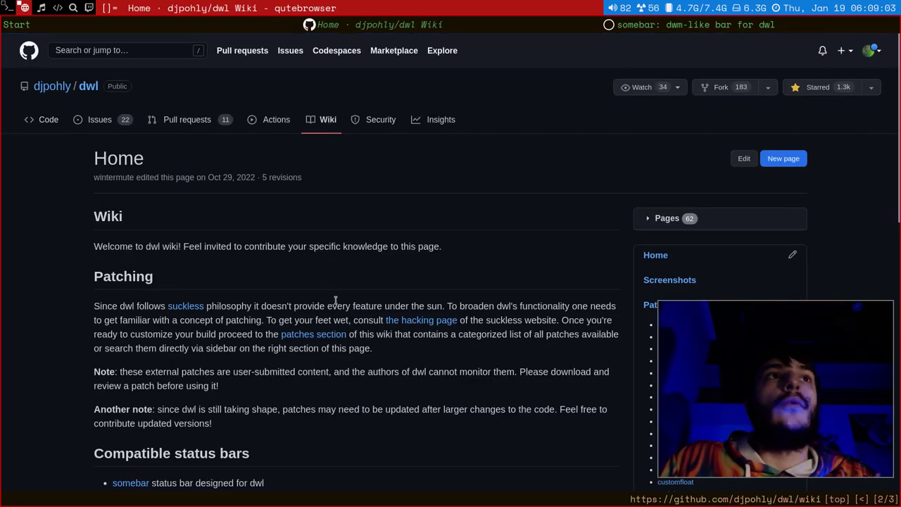
scroll(357, 301, "down", 3)
scroll(357, 301, "down", 3)
scroll(296, 240, "down", 2)
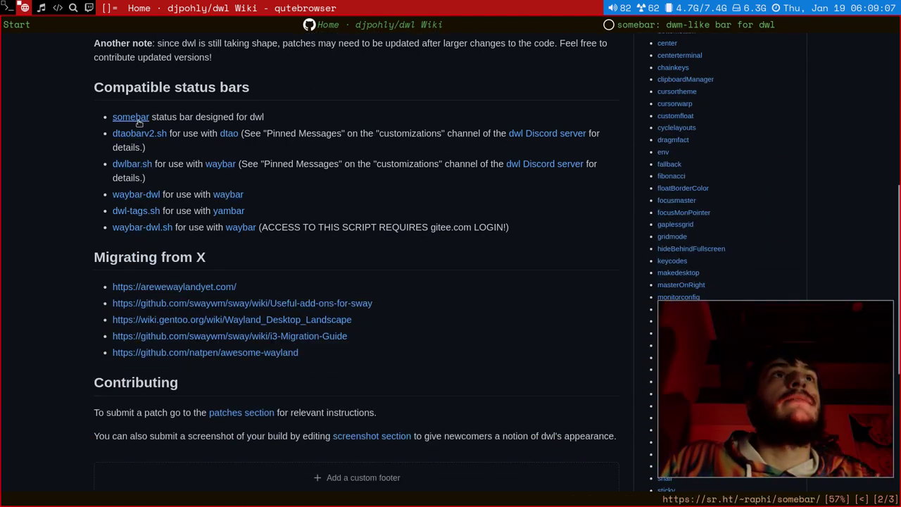
scroll(392, 234, "up", 1)
scroll(392, 234, "down", 2)
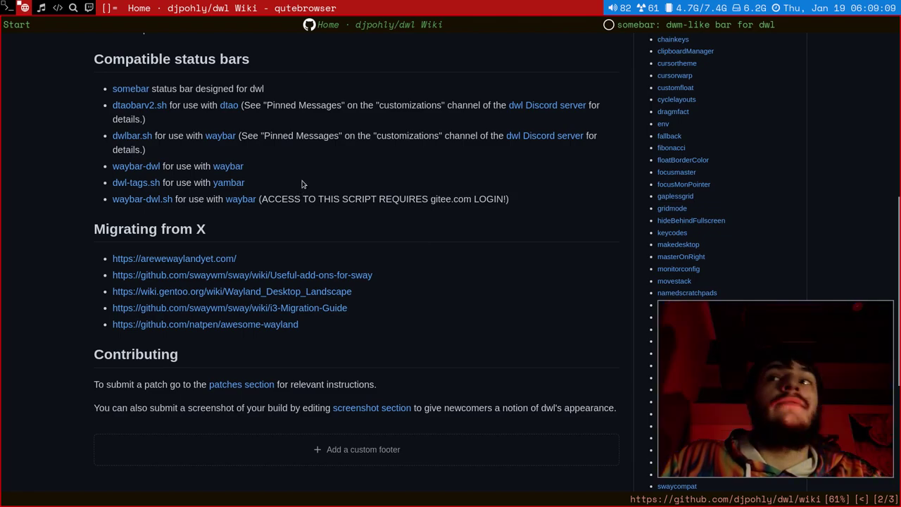
scroll(335, 169, "down", 3)
scroll(491, 187, "up", 2)
scroll(676, 149, "up", 4)
scroll(675, 149, "up", 6)
Read the wiki Patches page's Layouts, Input, Cursor, Monitor and Other lists, then return to top.
left_click(665, 193)
scroll(317, 217, "down", 15)
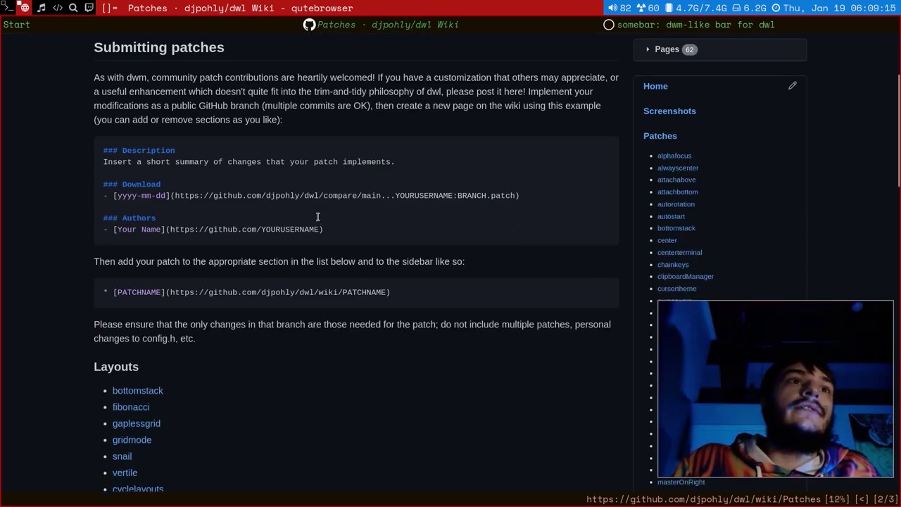
scroll(317, 217, "down", 10)
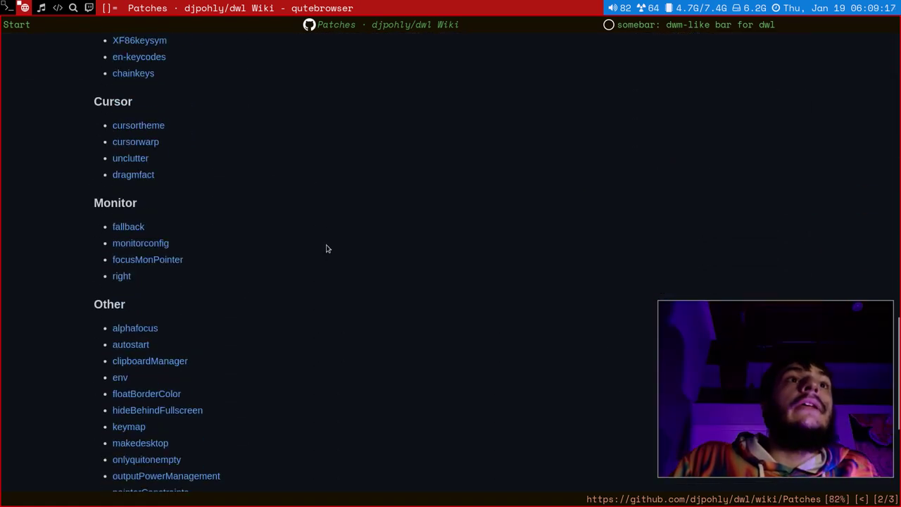
scroll(328, 260, "down", 3)
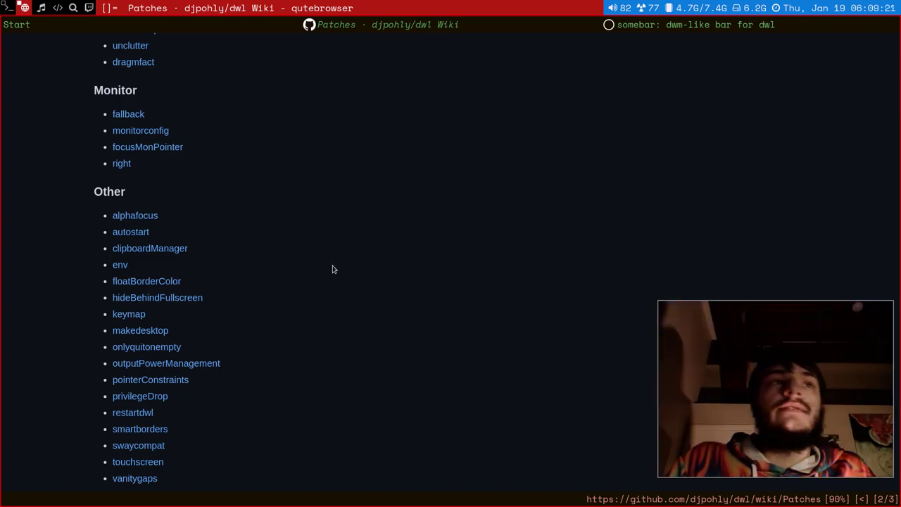
scroll(332, 268, "down", 3)
scroll(332, 268, "up", 3)
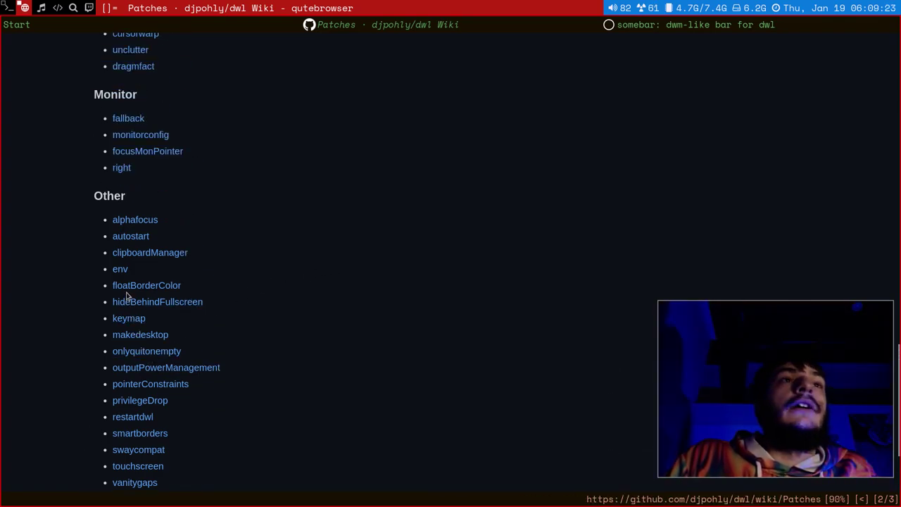
scroll(128, 295, "up", 1)
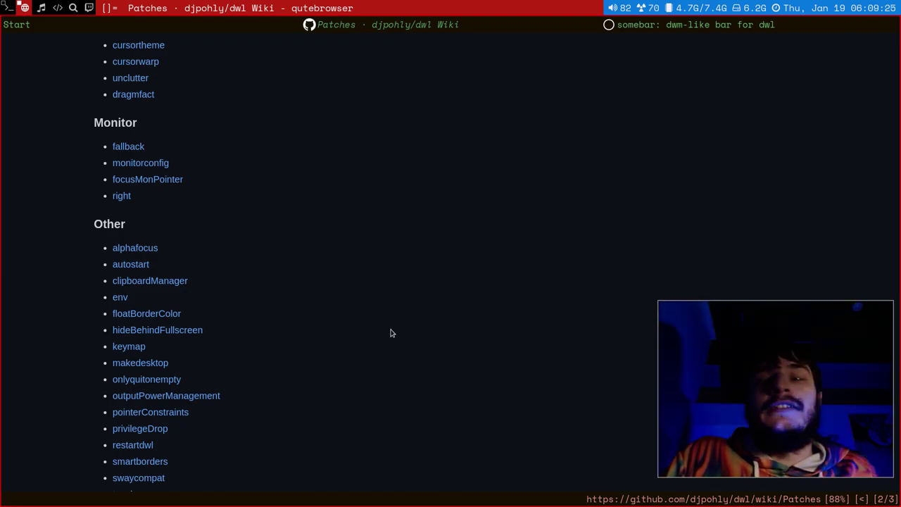
scroll(385, 347, "up", 1)
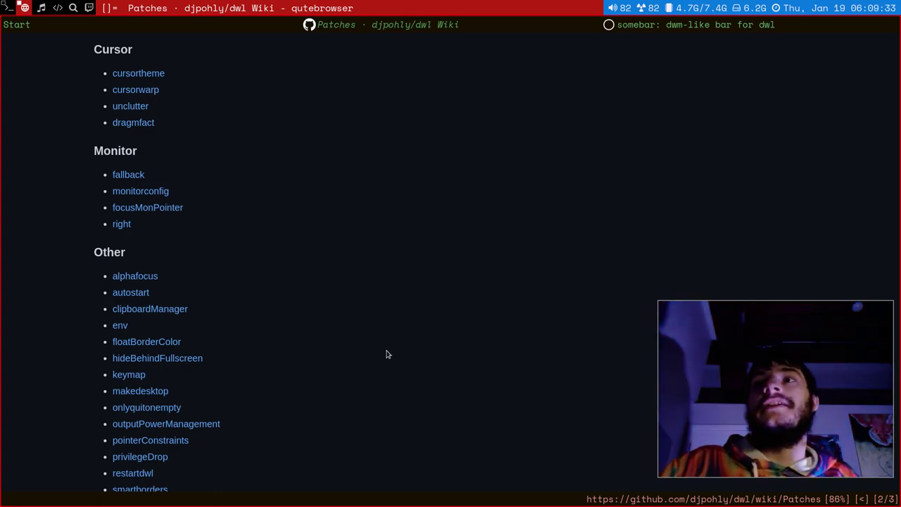
scroll(386, 354, "up", 7)
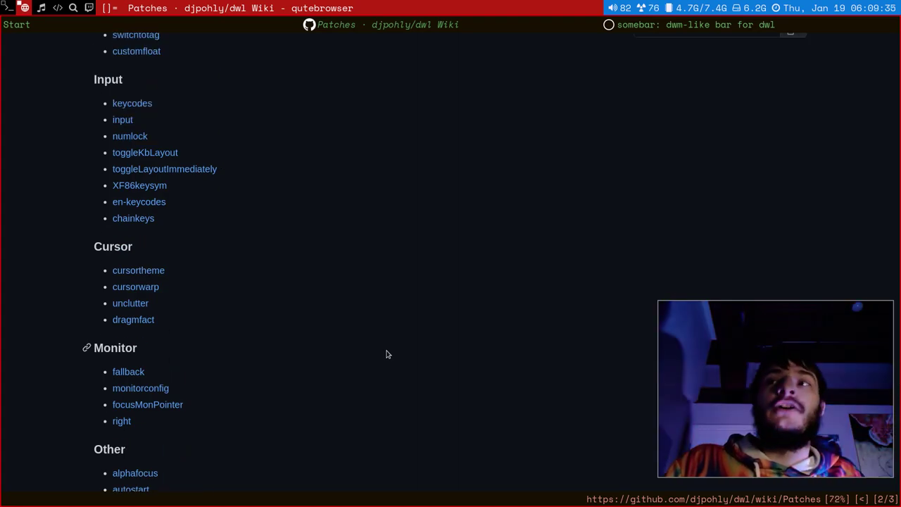
scroll(386, 354, "up", 17)
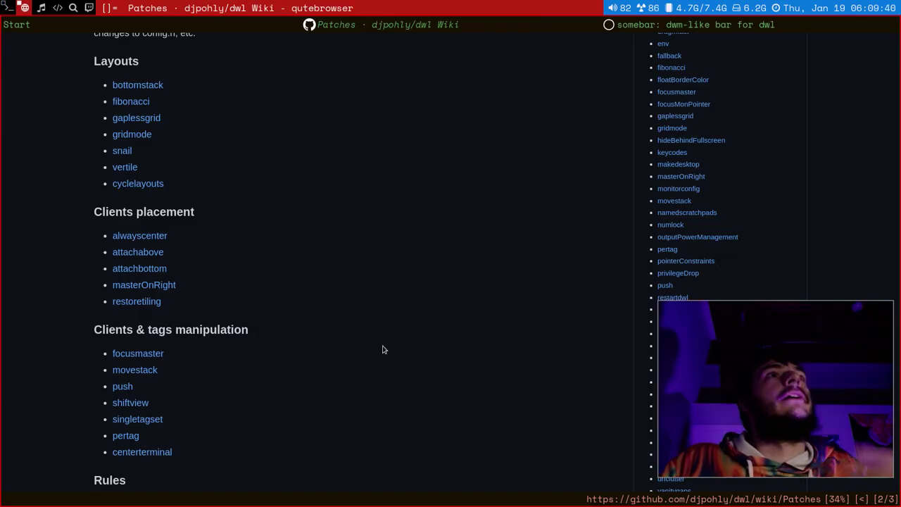
scroll(382, 350, "up", 12)
scroll(380, 349, "up", 5)
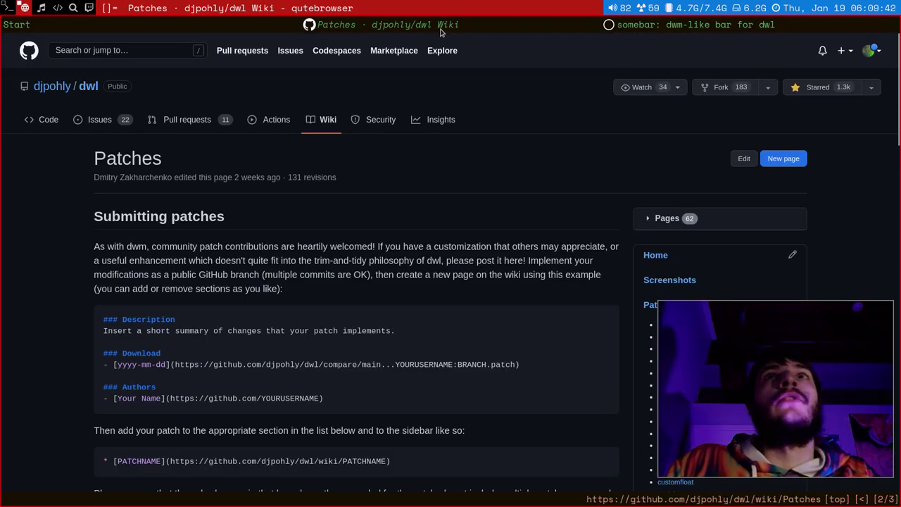
Bring the sourcehut somebar page back and scroll down to its Usage and License sections.
left_click(735, 27)
scroll(684, 239, "up", 3)
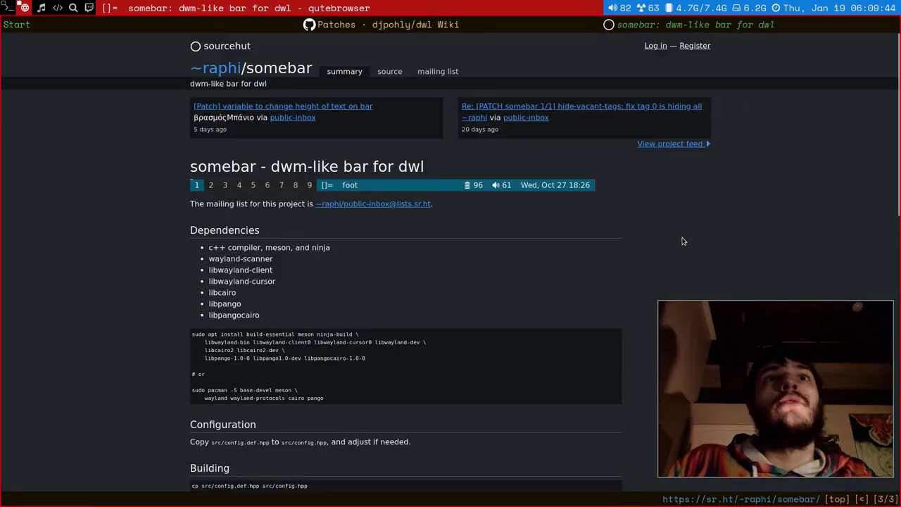
scroll(559, 267, "down", 15)
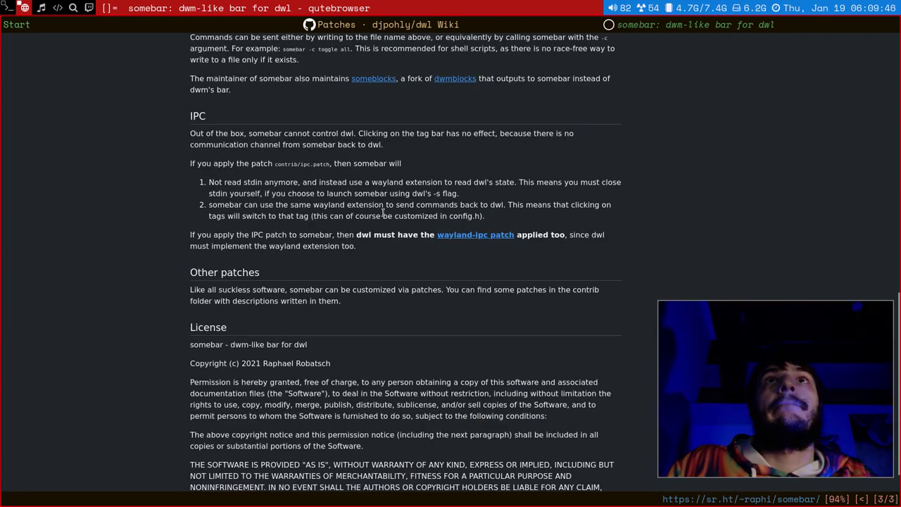
scroll(380, 211, "up", 15)
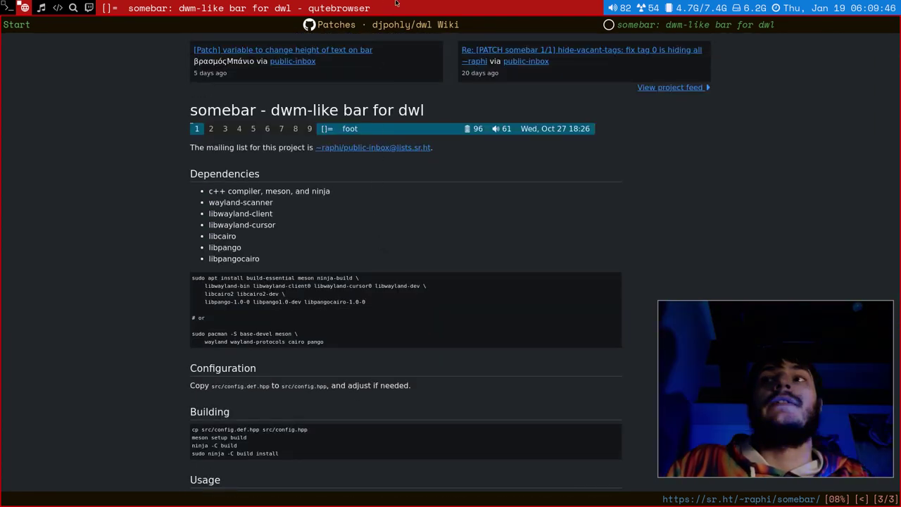
scroll(434, 256, "down", 8)
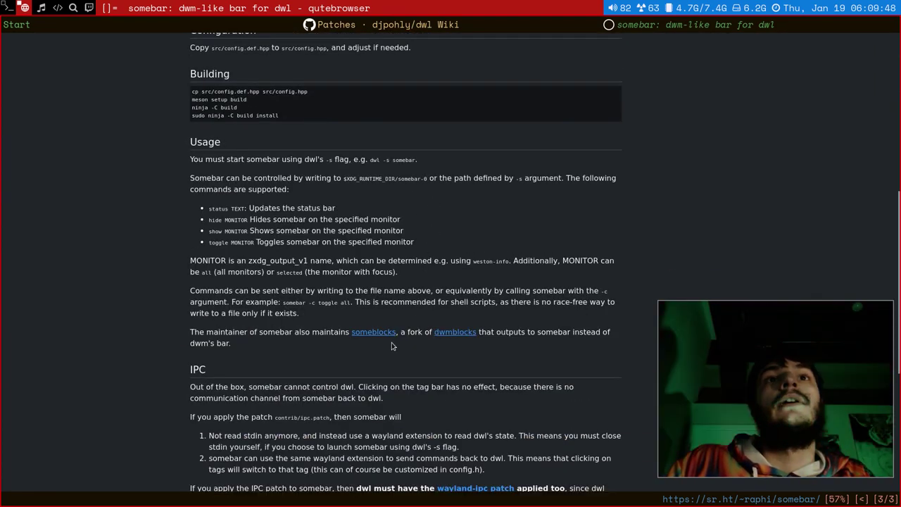
Look over sourcehut's ~raphi/someblocks page, then switch to the ~/git/dwl terminal workspace.
left_click(380, 336)
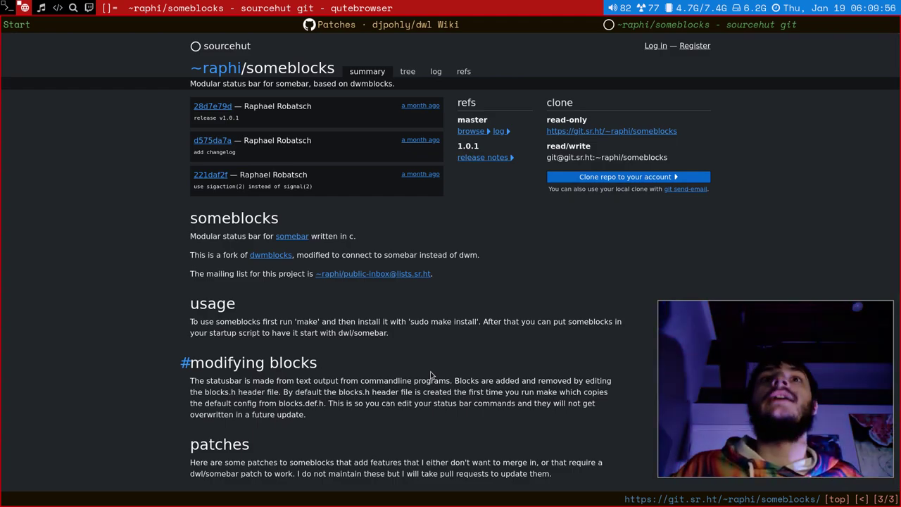
scroll(442, 338, "down", 1)
scroll(442, 338, "up", 1)
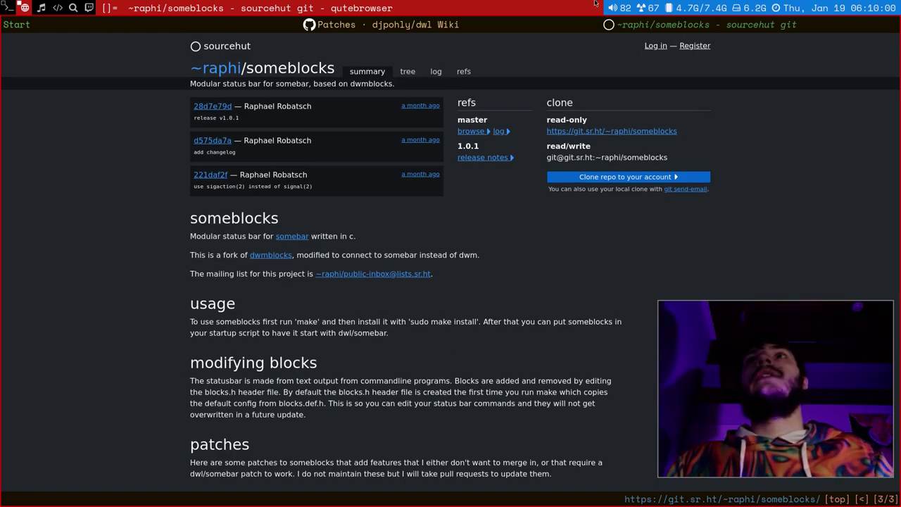
key("super+1")
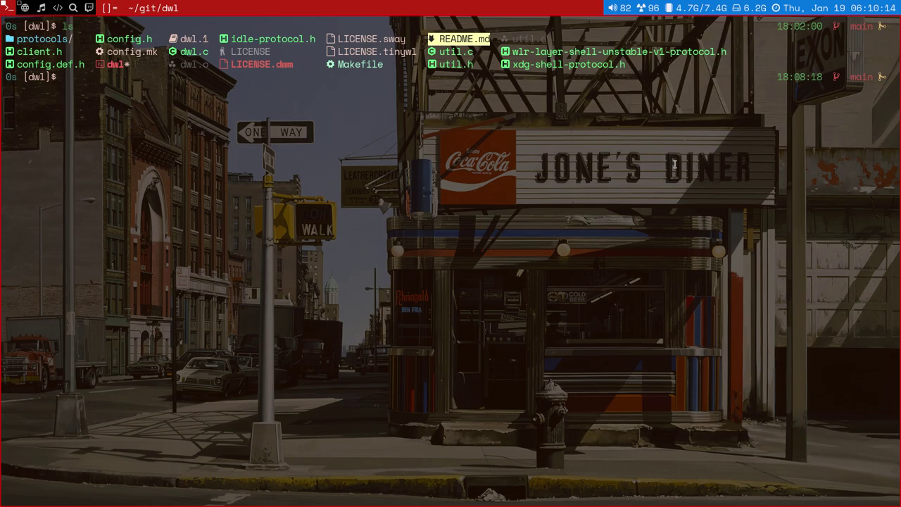
type("vim config.h")
key("Return")
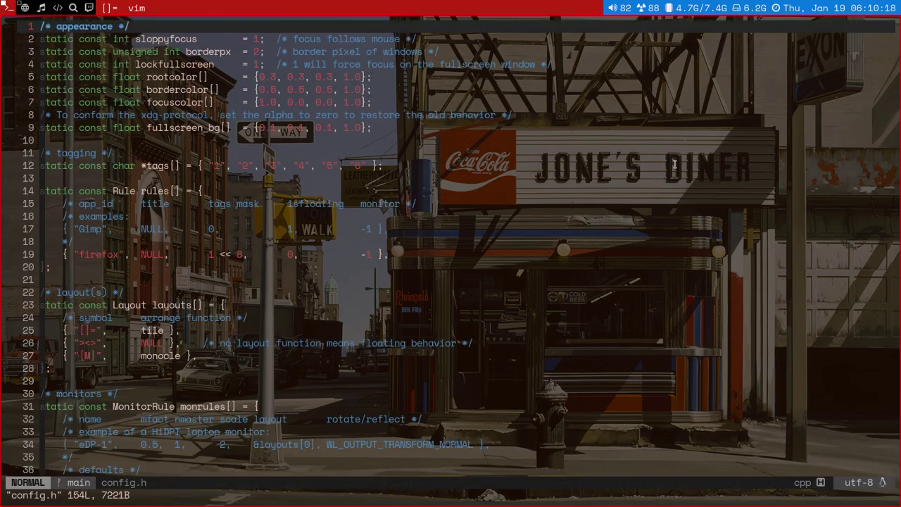
key("shift+semicolon")
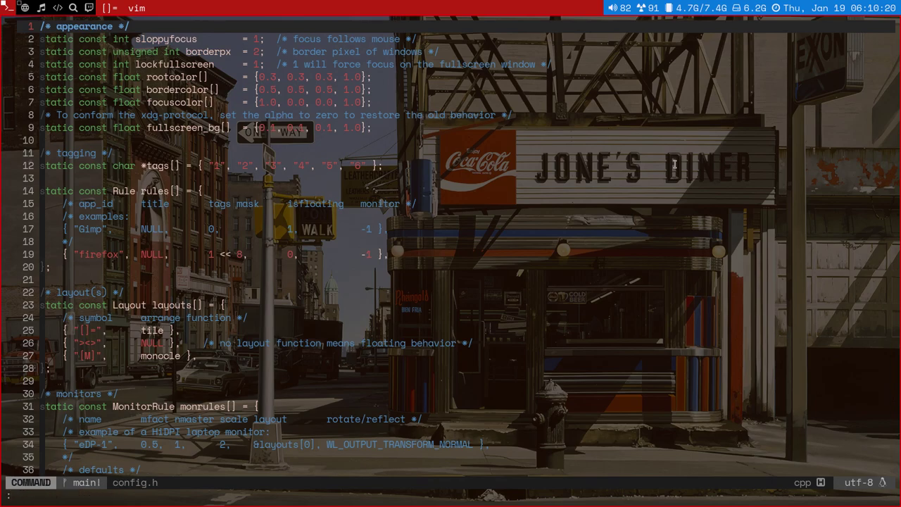
type("colorscheme evening")
key("Return")
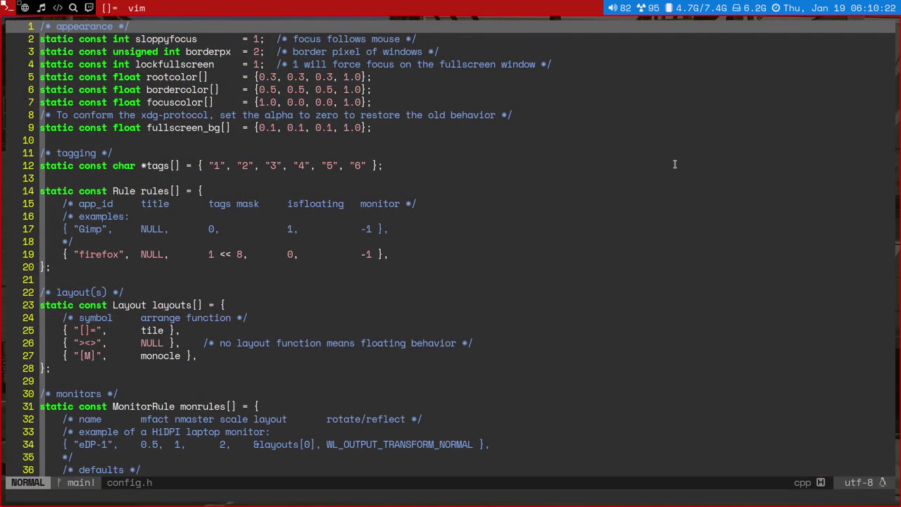
key("j")
key("j")
key("j")
key("j")
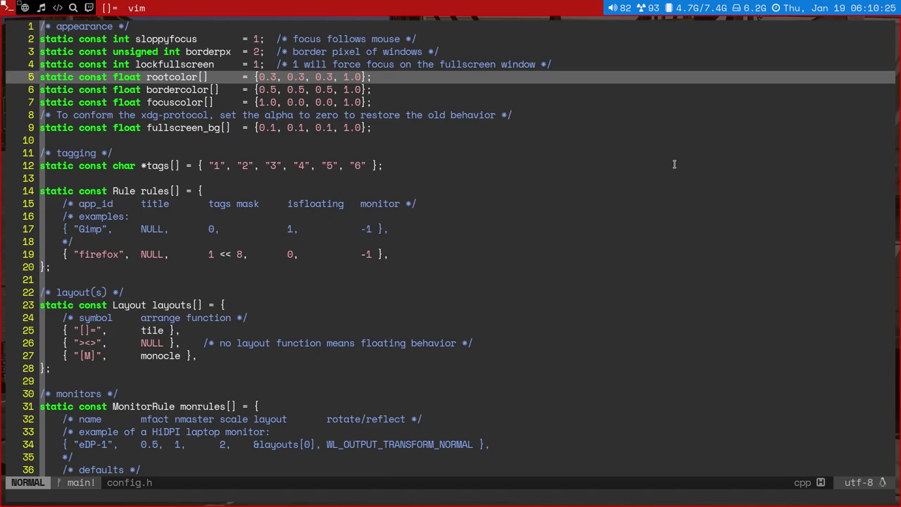
key("super+2")
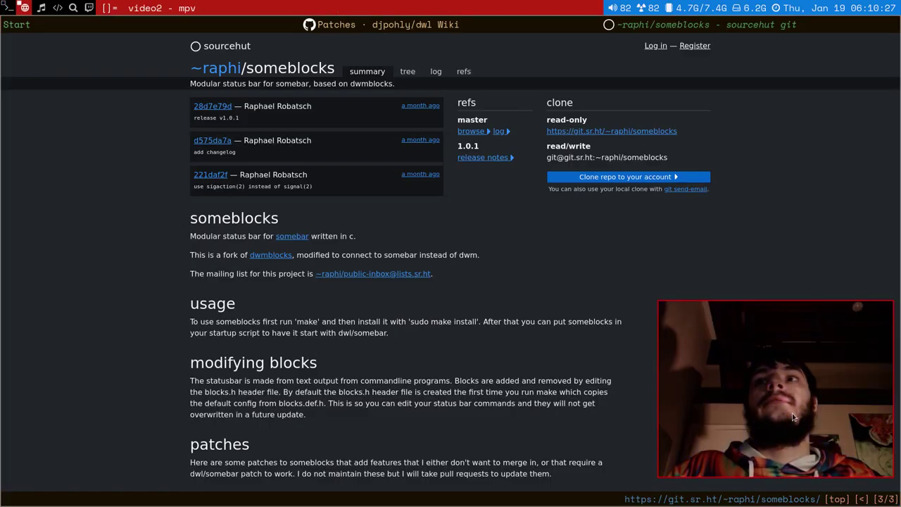
key("super+1")
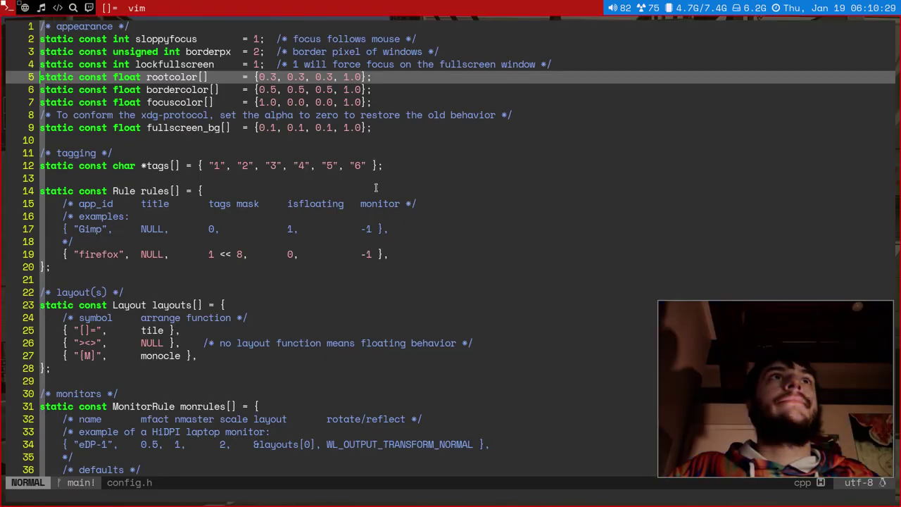
key("k")
key("k")
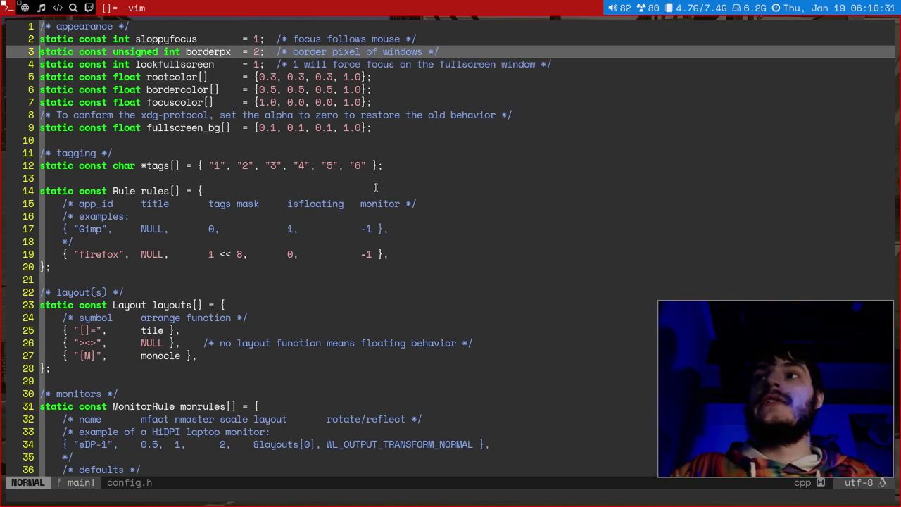
key("k")
key("k")
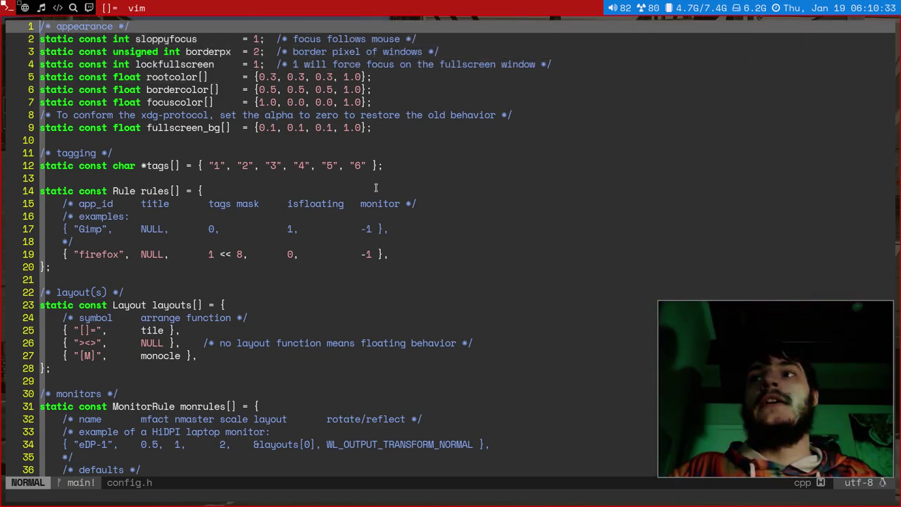
key("j")
key("j")
key("j")
key("j")
key("j")
key("j")
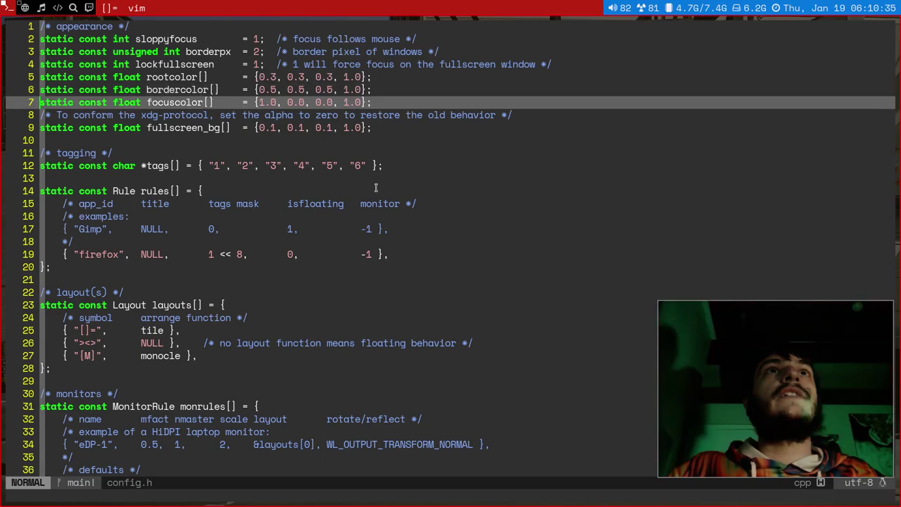
key("l")
key("l")
key("l")
key("l")
key("l")
key("l")
key("l")
key("l")
key("l")
key("l")
key("l")
key("l")
key("l")
key("l")
key("l")
key("l")
key("l")
key("l")
key("l")
key("l")
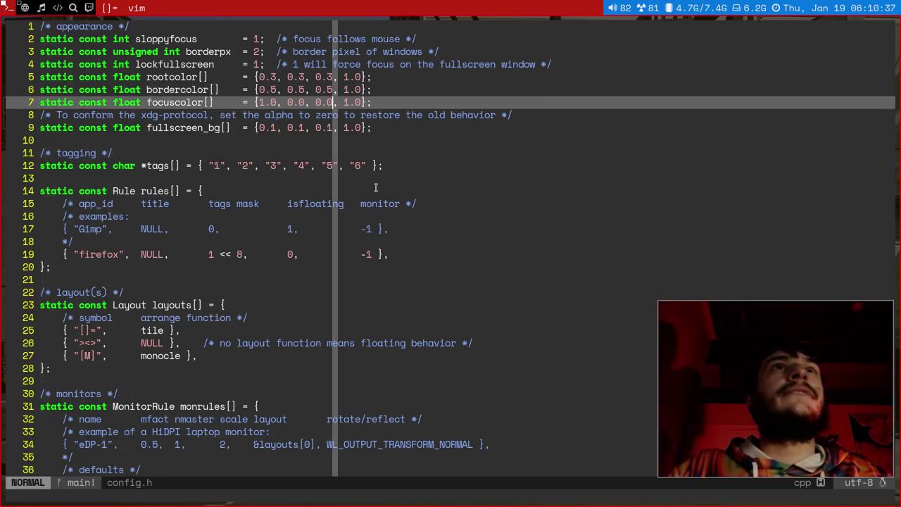
key("k")
key("k")
key("h")
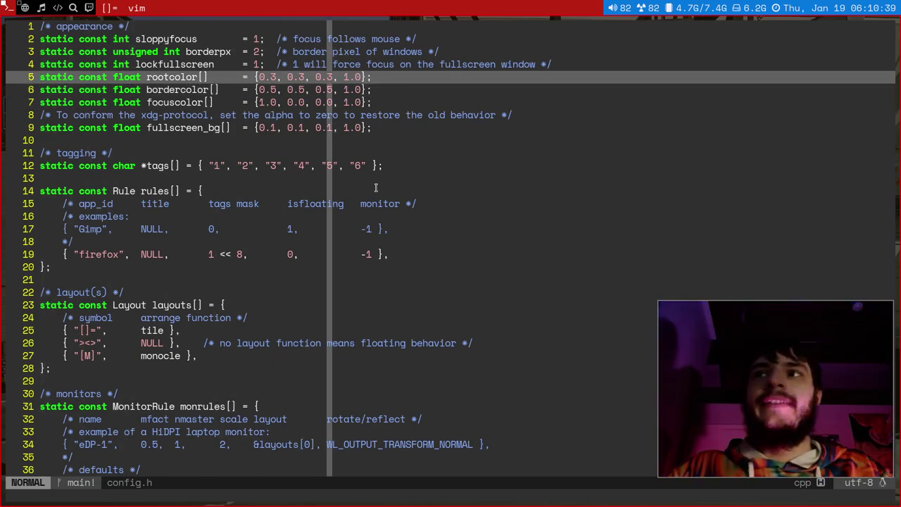
key("h")
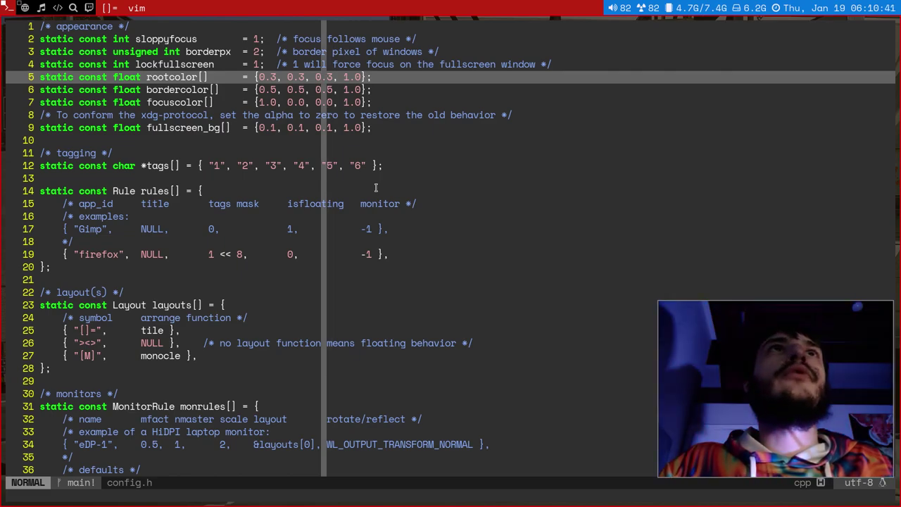
key("l")
key("l")
key("h")
key("h")
key("l")
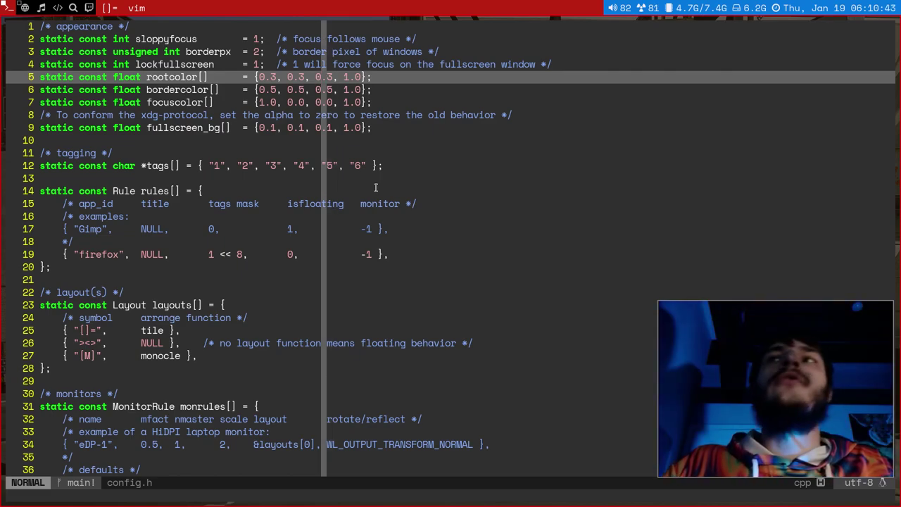
key("j")
key("j")
key("j")
key("j")
key("j")
key("j")
key("j")
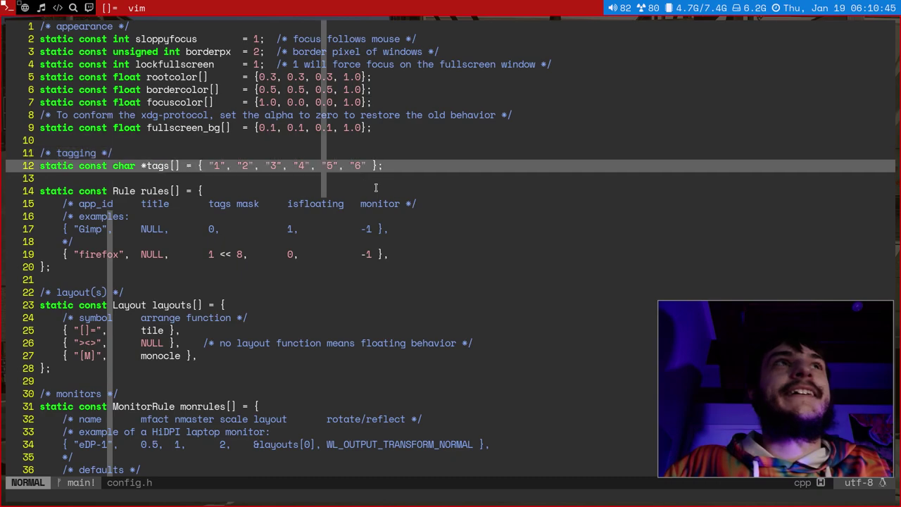
key("h")
key("h")
key("h")
key("h")
key("h")
key("h")
key("h")
key("h")
key("h")
key("h")
key("h")
key("h")
key("h")
key("h")
key("h")
key("h")
key("h")
key("h")
key("h")
key("h")
key("j")
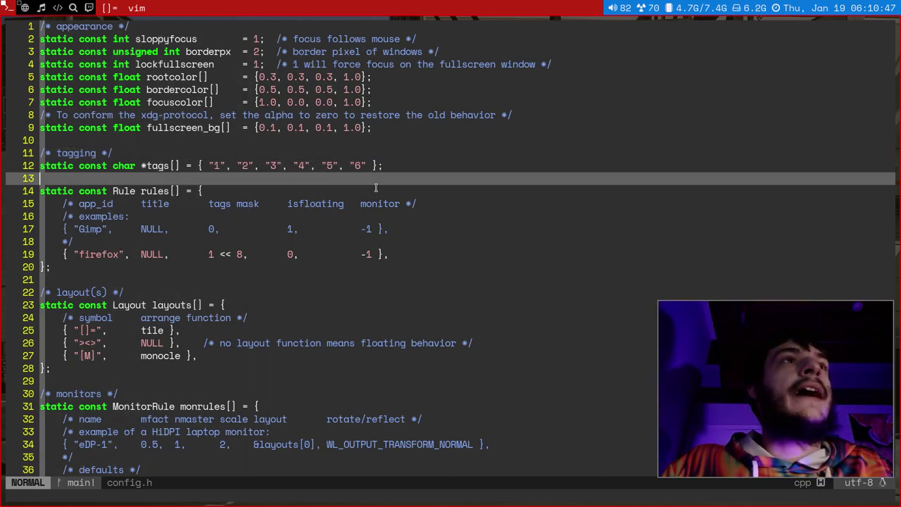
key("j")
key("j")
key("j")
key("j")
key("j")
key("j")
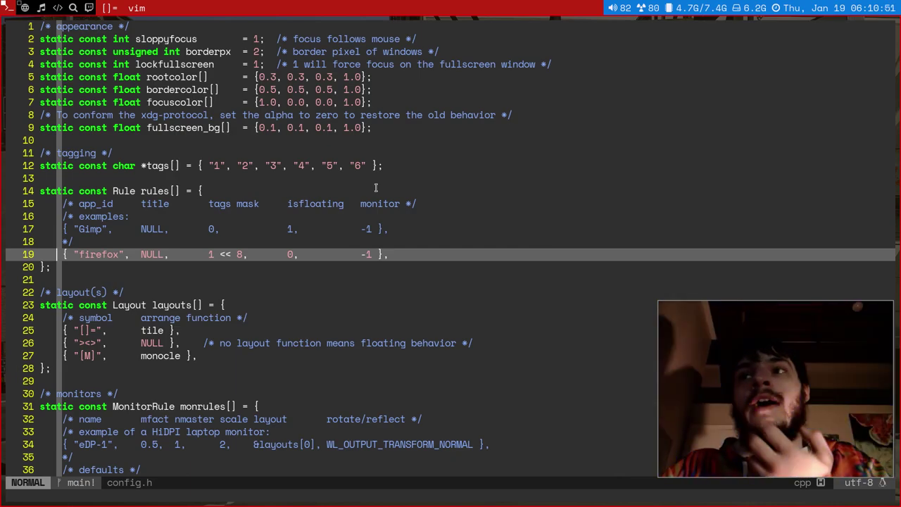
key("j")
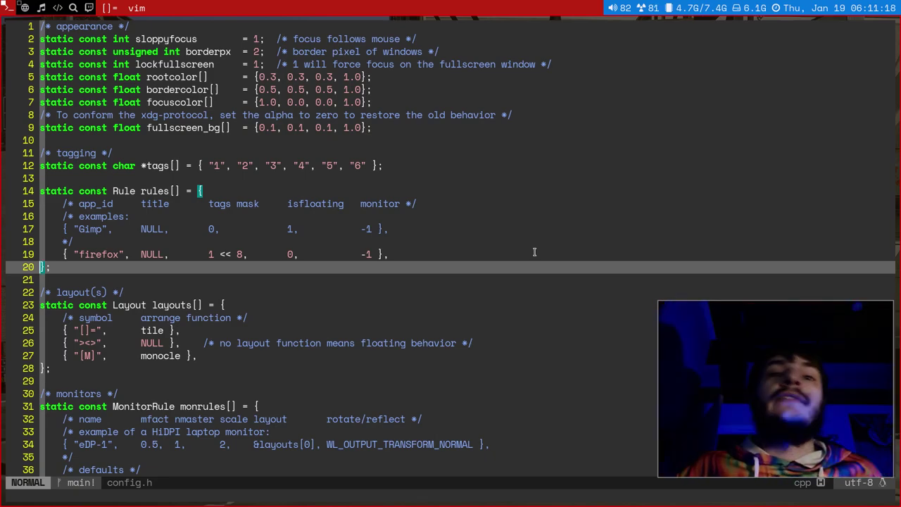
key("j")
key("j")
key("j")
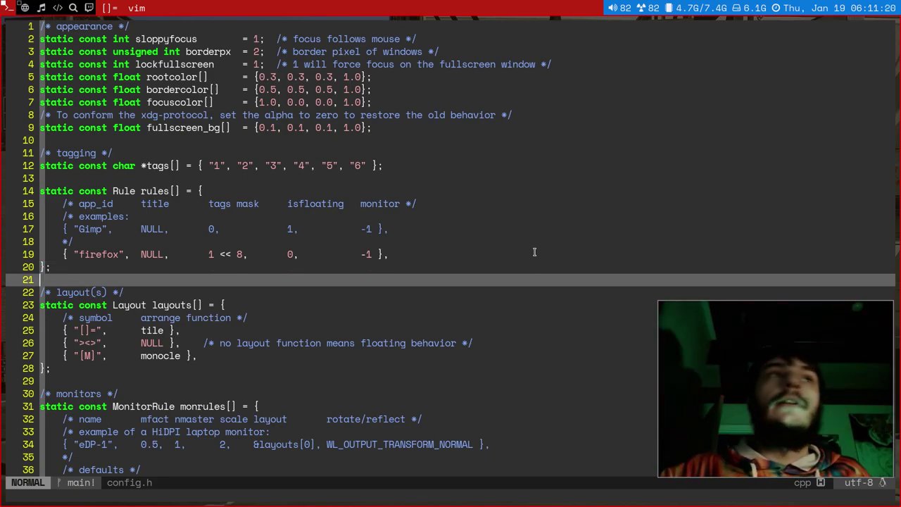
key("l")
key("l")
key("l")
key("j")
key("j")
key("j")
key("j")
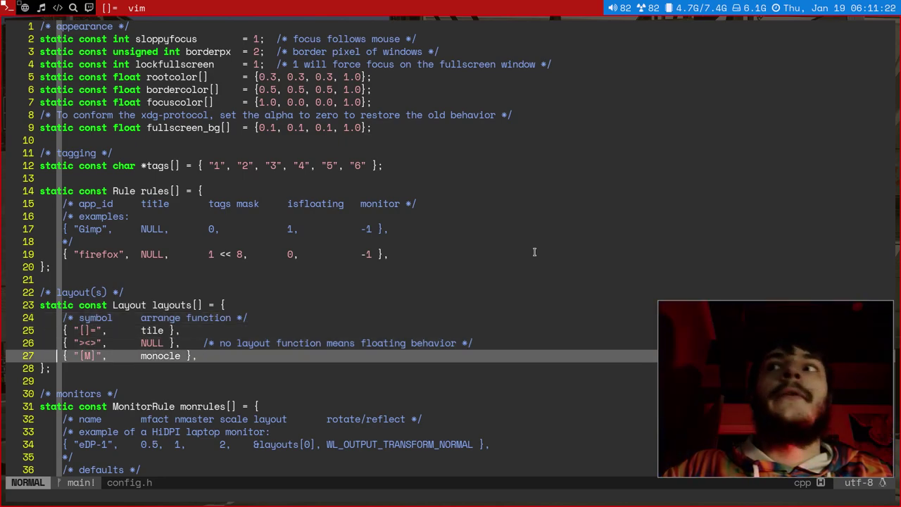
key("j")
key("j")
key("j")
key("j")
key("j")
key("j")
key("j")
key("j")
key("j")
key("j")
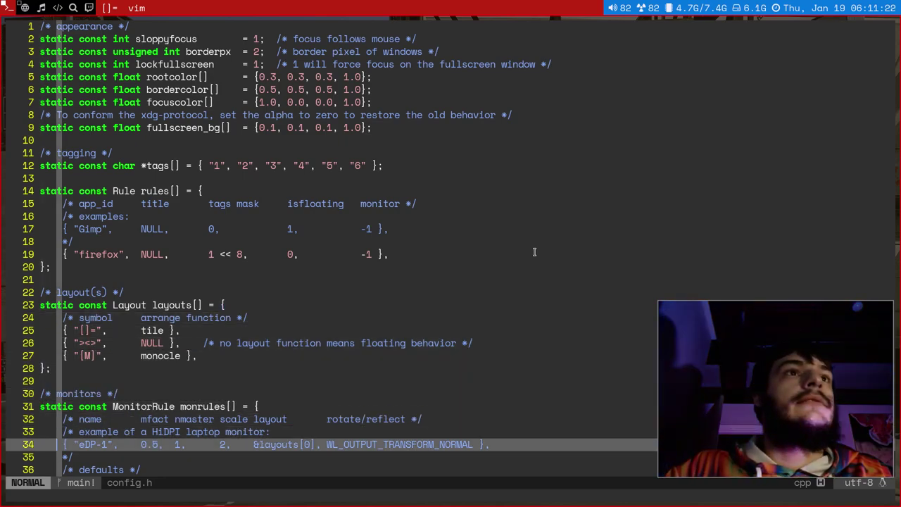
Move through config.h's keyboard settings and key bindings back to the top, then quit Vim with :q.
key("k")
key("k")
key("k")
key("k")
key("k")
key("k")
key("k")
key("k")
key("k")
key("k")
key("k")
key("j")
key("j")
key("j")
key("j")
key("j")
key("j")
key("j")
key("j")
key("j")
key("j")
key("j")
key("j")
key("j")
key("j")
key("j")
key("j")
key("j")
key("j")
key("j")
key("j")
key("j")
key("j")
key("j")
key("j")
key("j")
key("j")
key("j")
key("j")
key("j")
key("j")
key("j")
key("j")
key("j")
key("j")
key("j")
key("j")
key("j")
key("j")
key("j")
key("j")
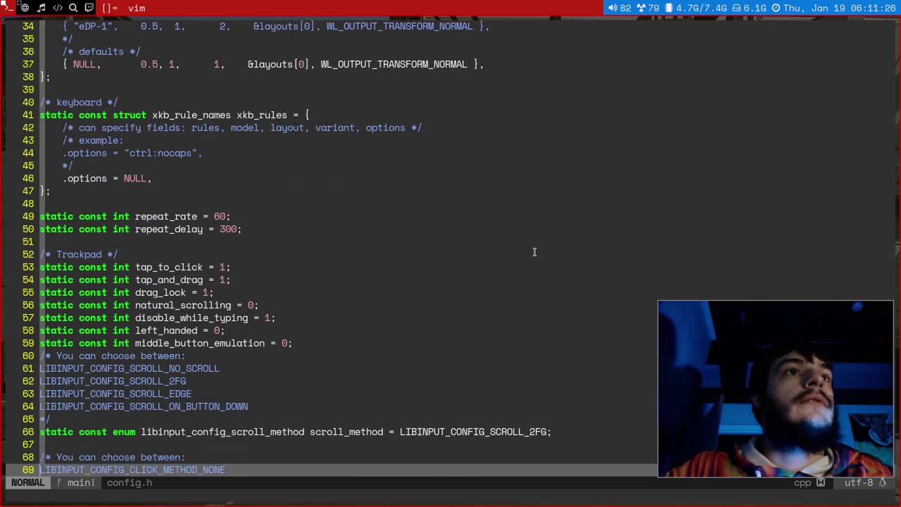
key("j")
key("j")
key("j")
key("j")
key("j")
key("j")
key("j")
key("j")
key("j")
key("j")
key("j")
key("j")
key("j")
key("j")
key("j")
key("j")
key("j")
key("j")
key("j")
key("j")
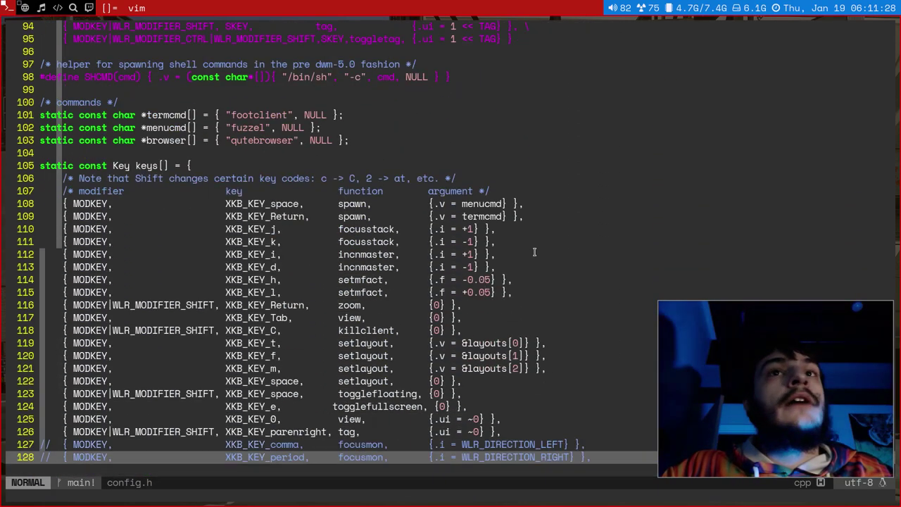
key("braceleft")
key("braceleft")
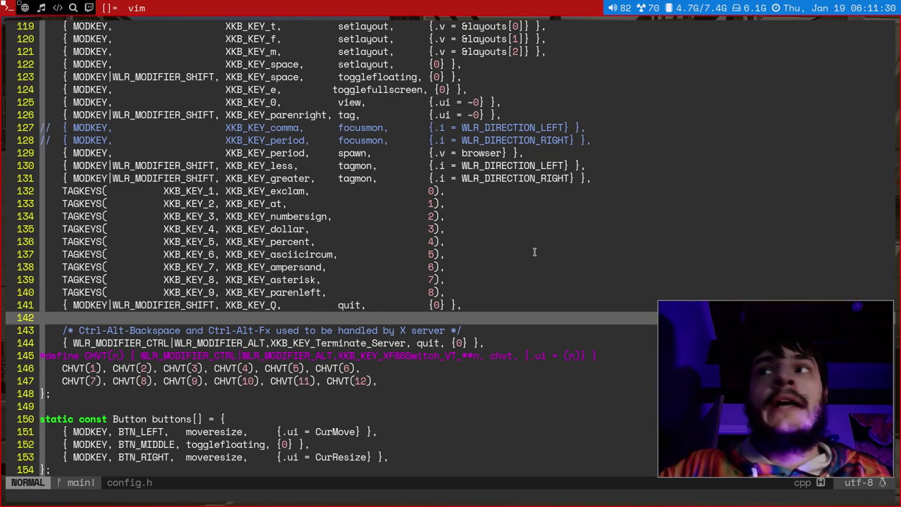
key("k")
key("k")
key("k")
key("k")
key("k")
key("k")
key("k")
key("k")
key("k")
key("k")
key("k")
key("k")
key("k")
key("k")
key("k")
key("k")
key("k")
key("k")
key("k")
key("k")
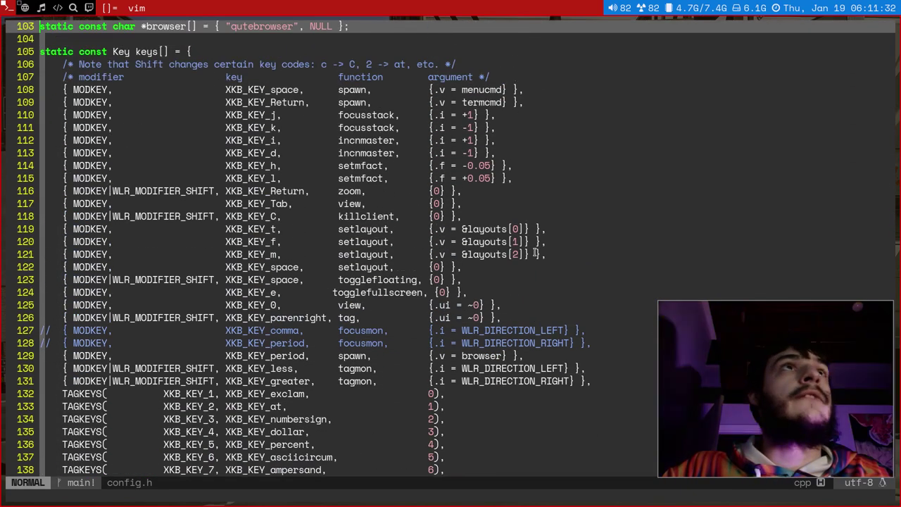
key("k")
key("k")
key("k")
key("k")
key("k")
key("k")
key("k")
key("k")
key("k")
key("k")
key("k")
key("k")
key("k")
key("k")
key("k")
key("k")
key("k")
key("k")
key("k")
key("k")
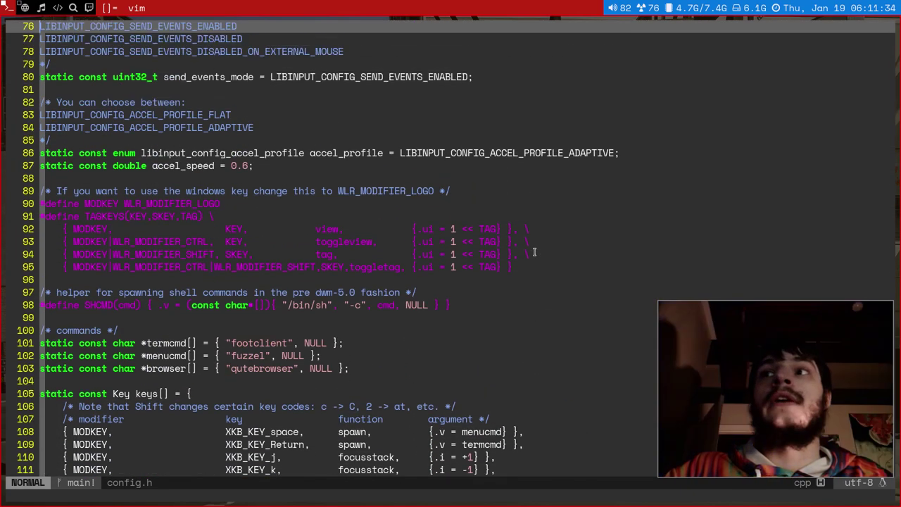
key("k")
key("k")
key("k")
key("k")
key("k")
key("k")
key("k")
key("k")
key("k")
key("k")
key("k")
key("k")
key("k")
key("k")
key("k")
key("k")
key("k")
key("k")
key("k")
key("k")
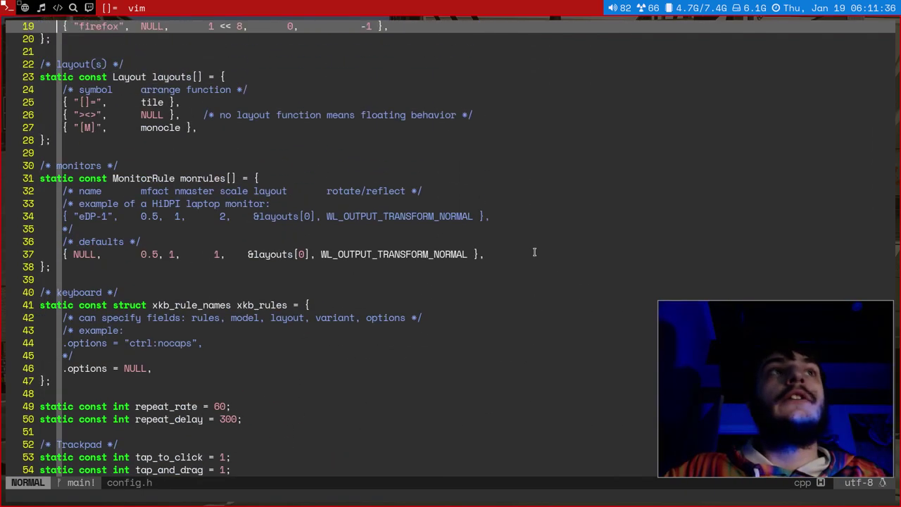
key("k")
key("k")
key("k")
key("k")
key("k")
key("k")
key("k")
key("k")
key("k")
key("k")
key("k")
key("k")
key("k")
key("k")
key("k")
key("k")
key("k")
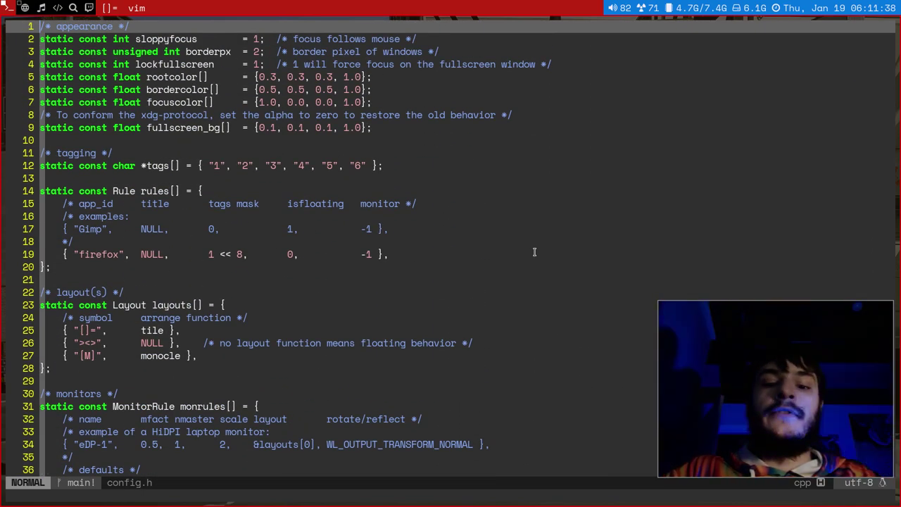
type(":q")
key("Return")
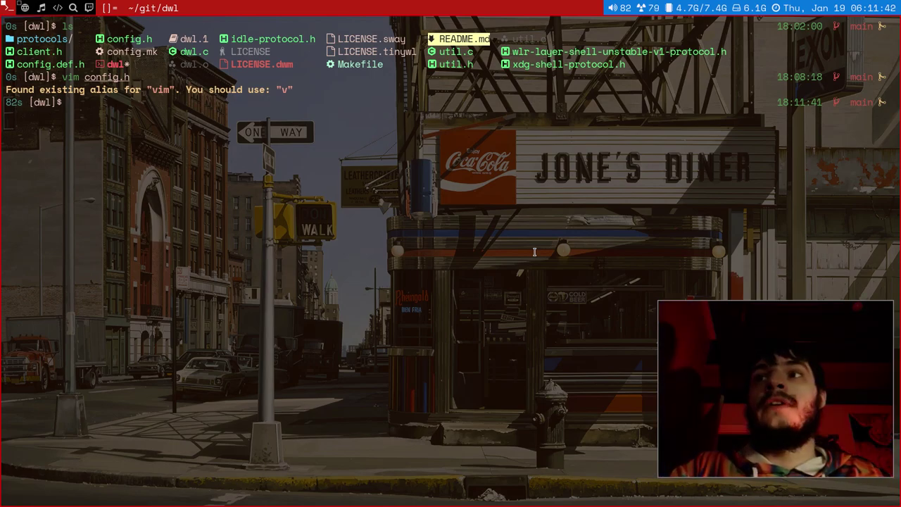
Go to ~/bin, list its files and clear the screen.
type("cd ~")
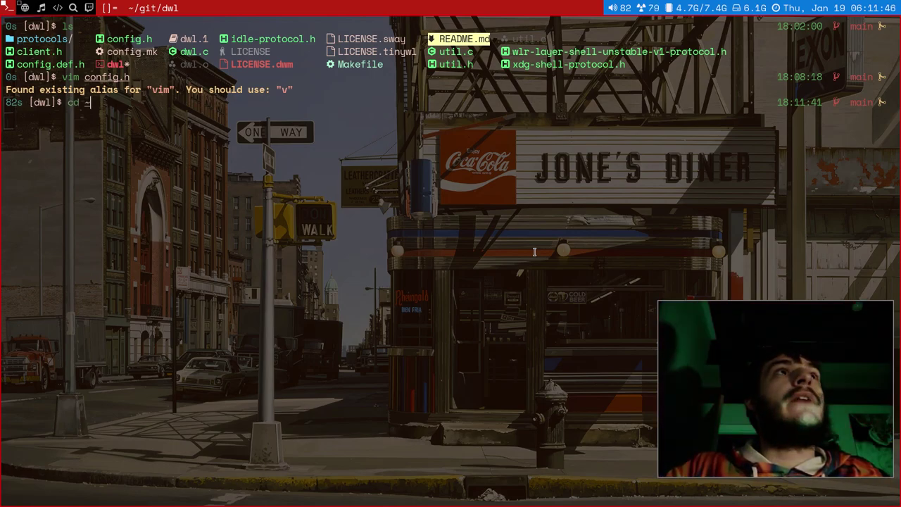
key("Return")
type("cd bin")
key("Return")
type("ls")
key("Return")
type("clear")
key("Return")
Open the sdwl startup script in vim and enlarge the terminal text.
type("vim")
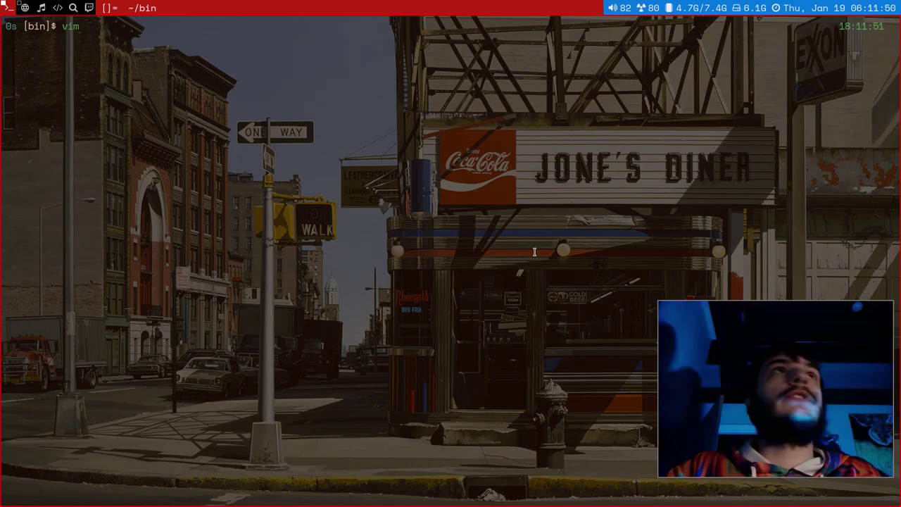
type(" sdwl")
key("Return")
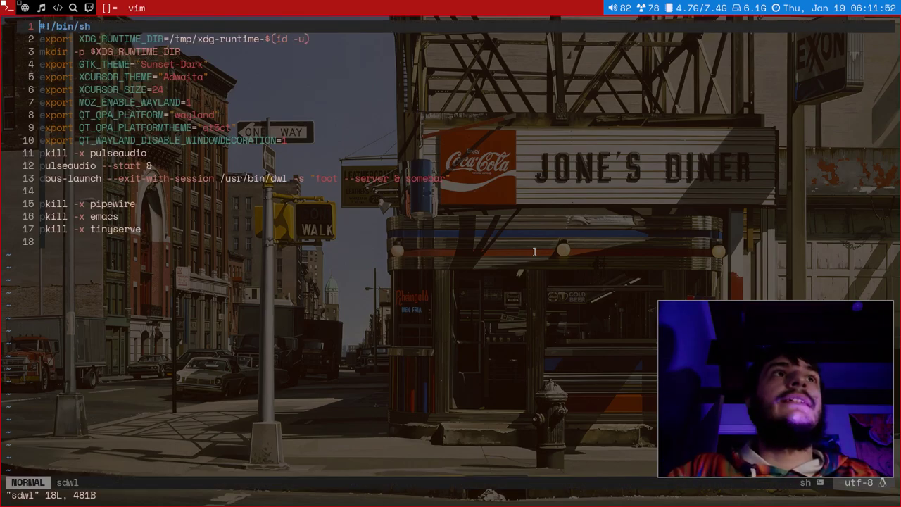
key("ctrl+equal")
key("ctrl+equal")
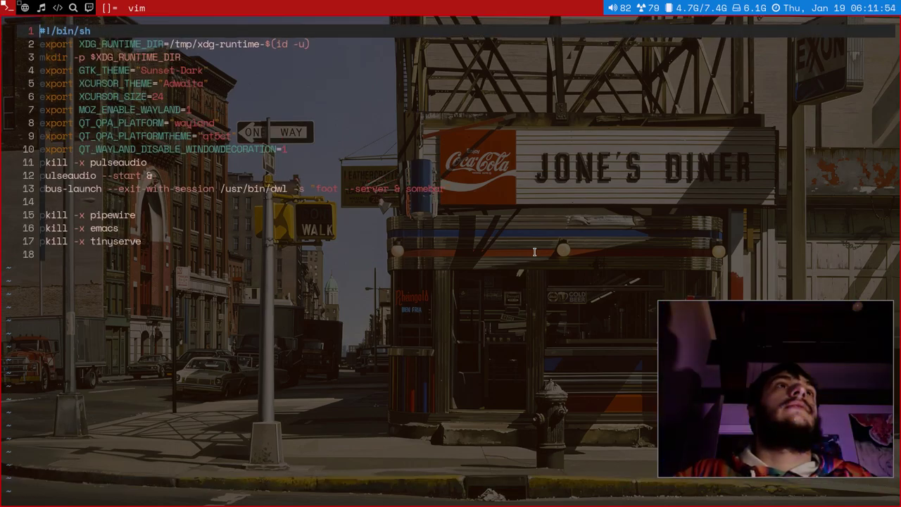
key("j")
key("k")
key("j")
key("j")
key("j")
key("j")
key("j")
key("j")
key("j")
key("j")
key("j")
key("j")
key("j")
key("j")
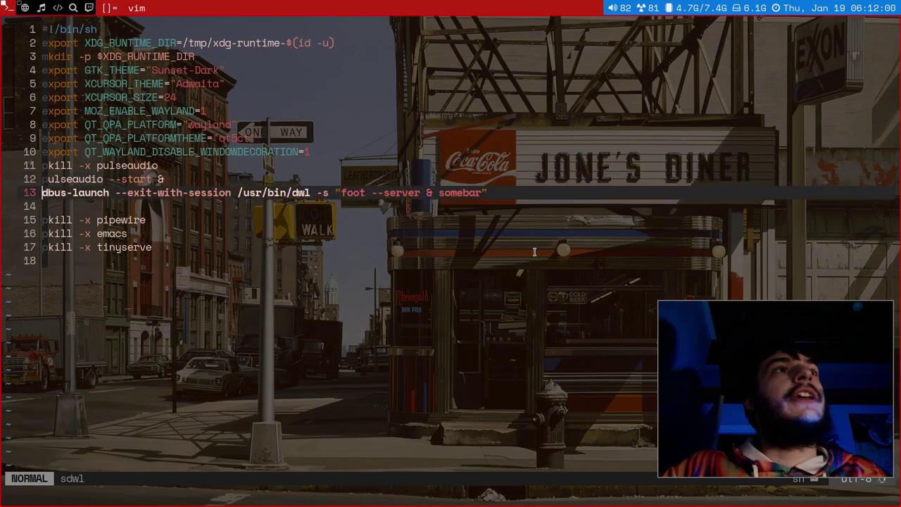
Walk along line 13's dbus-launch dwl command, pointing out its -s foot server and somebar part.
key("E")
key("E")
key("E")
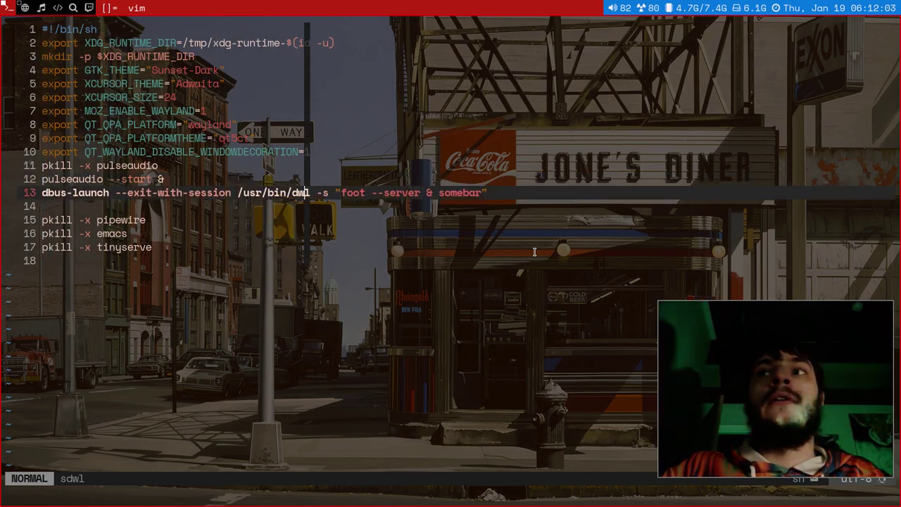
key("l")
key("l")
key("l")
key("l")
key("l")
key("l")
key("l")
key("h")
key("h")
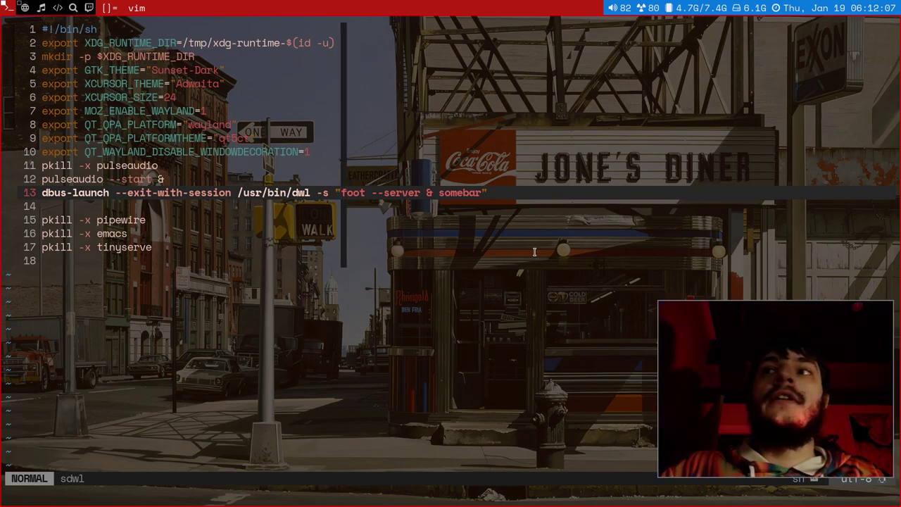
key("h")
key("h")
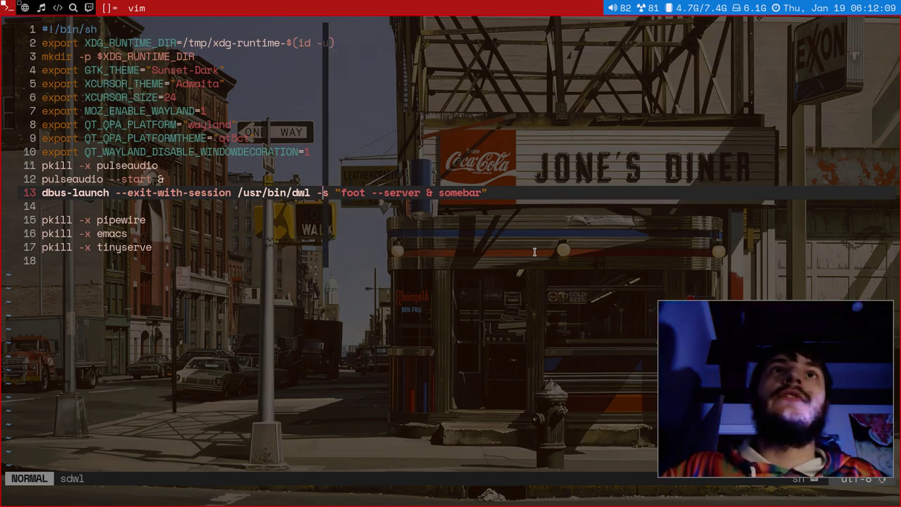
key("l")
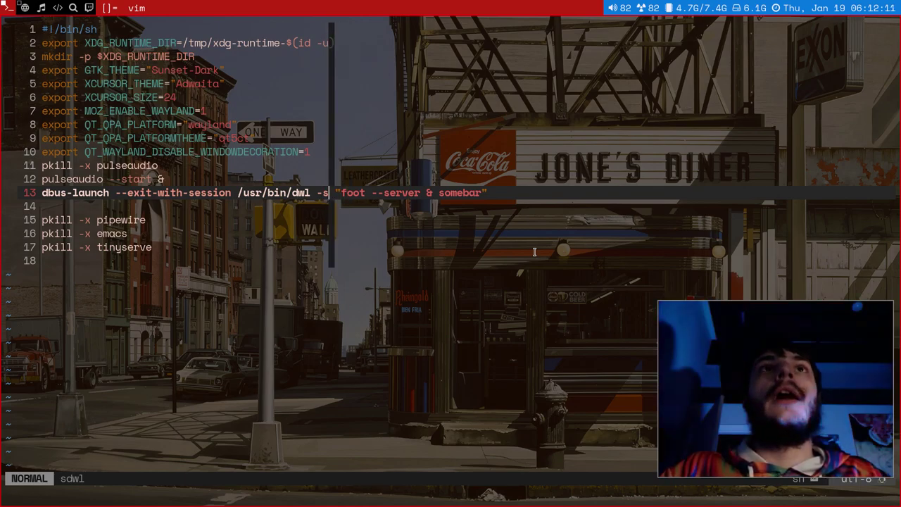
key("l")
key("l")
key("l")
key("w")
key("$")
key("b")
key("b")
key("b")
key("b")
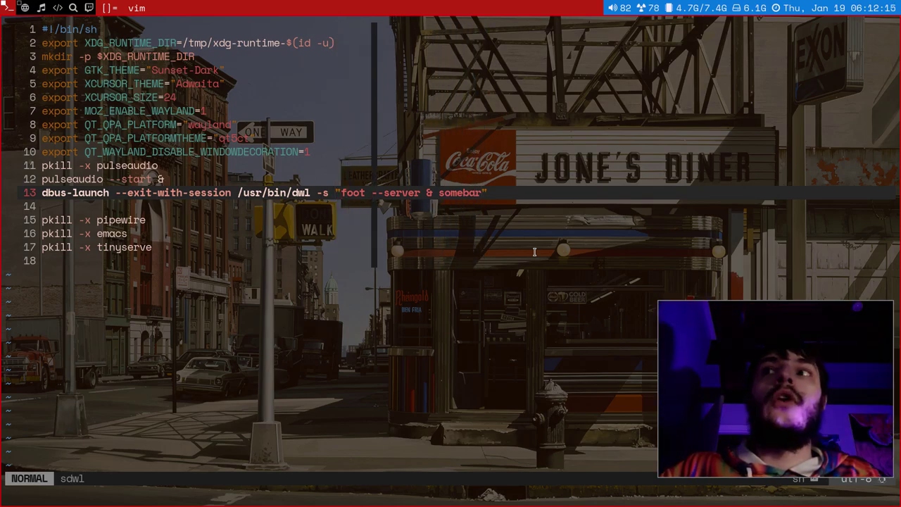
key("h")
key("h")
key("h")
key("h")
key("h")
key("h")
key("h")
key("h")
key("h")
key("h")
key("h")
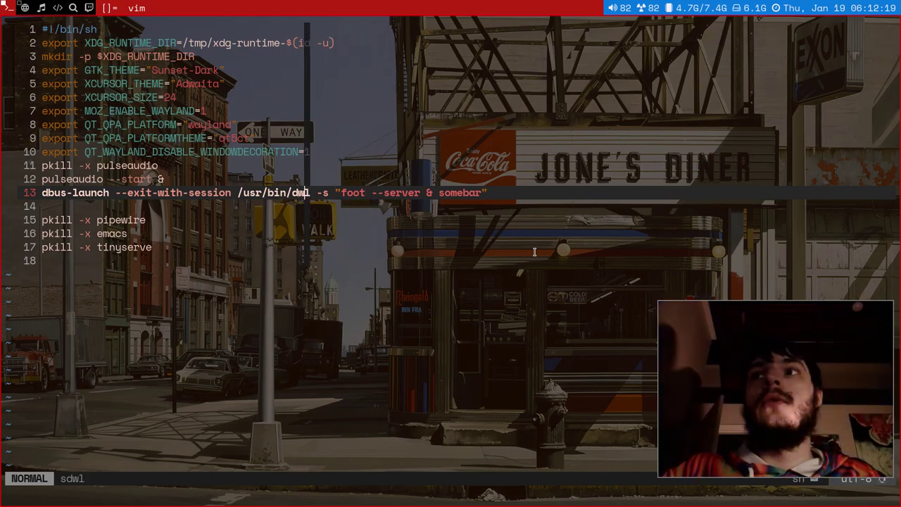
Quit vim, go into ~/git/somebar and list the repository files.
type(":q")
key("Return")
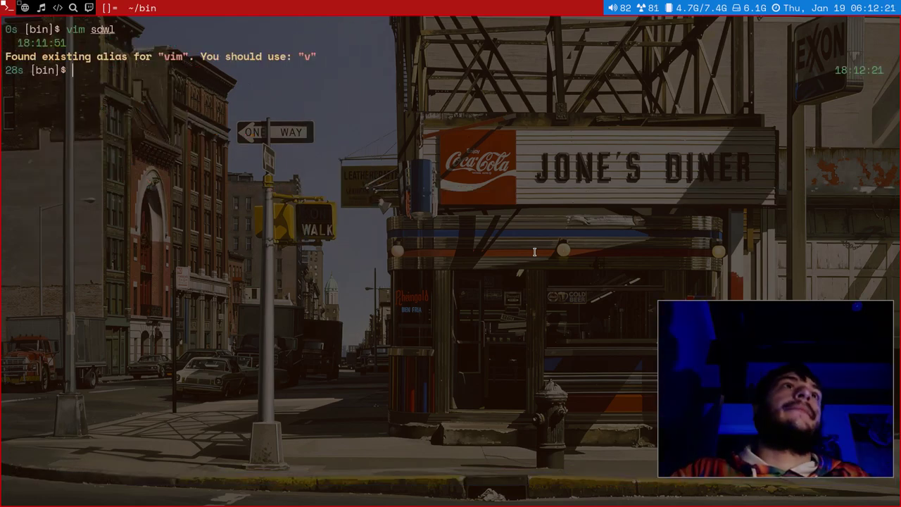
type("cd ~")
key("Return")
type("cd git")
key("Return")
type("cd somebar")
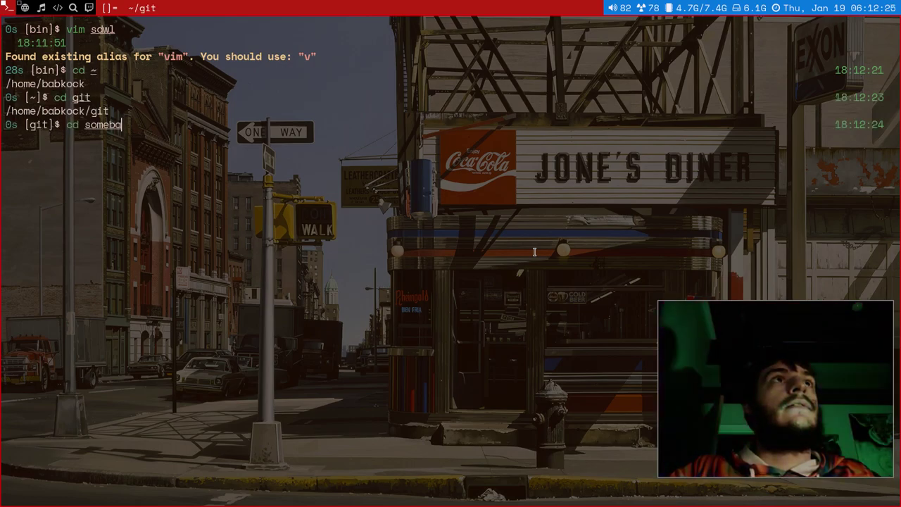
key("Return")
type("ls")
key("Return")
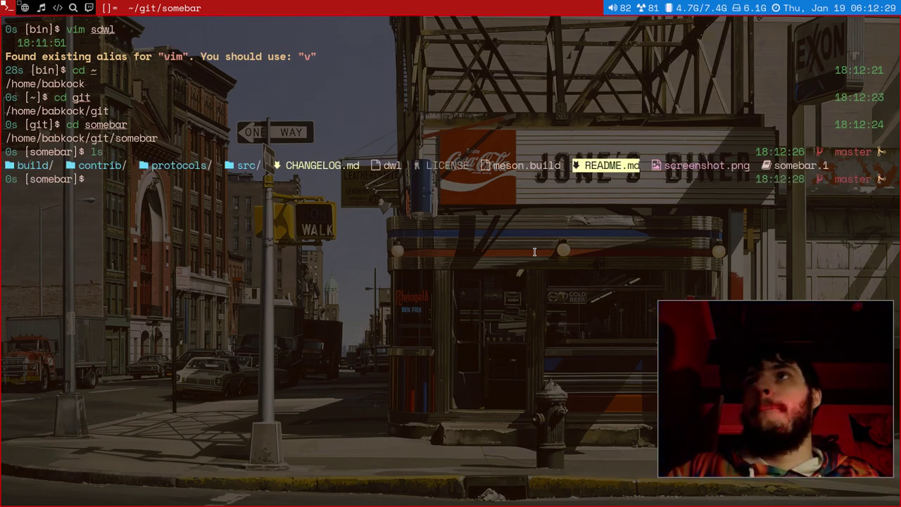
Enter somebar's src folder, list its sources, highlight config.hpp and type vim config.hpp.
type("cd src")
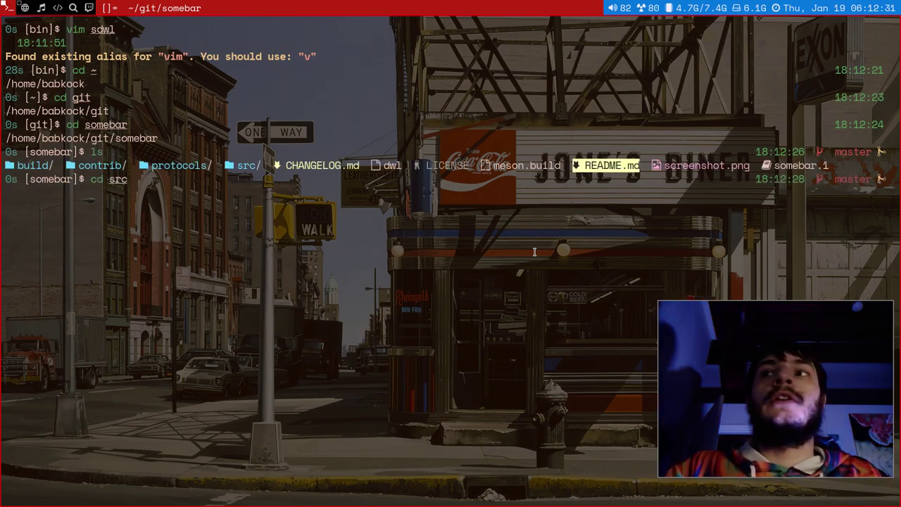
key("Return")
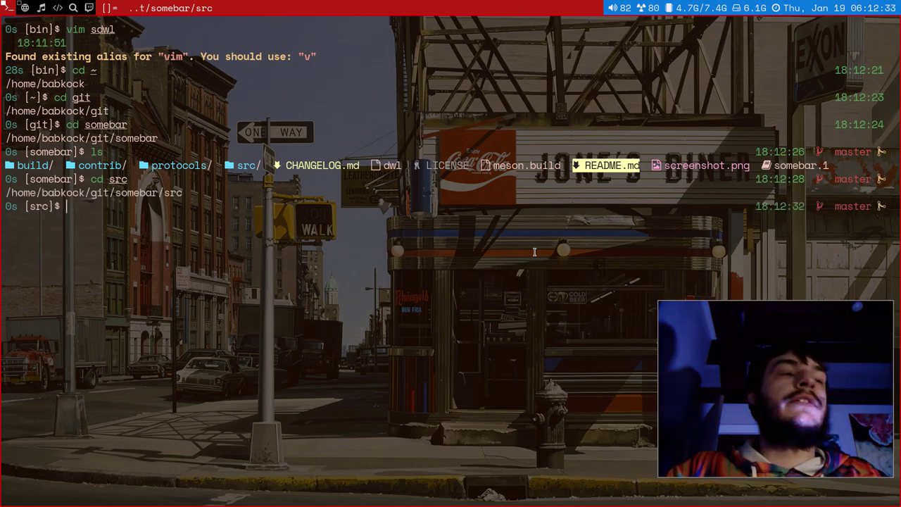
type("ls")
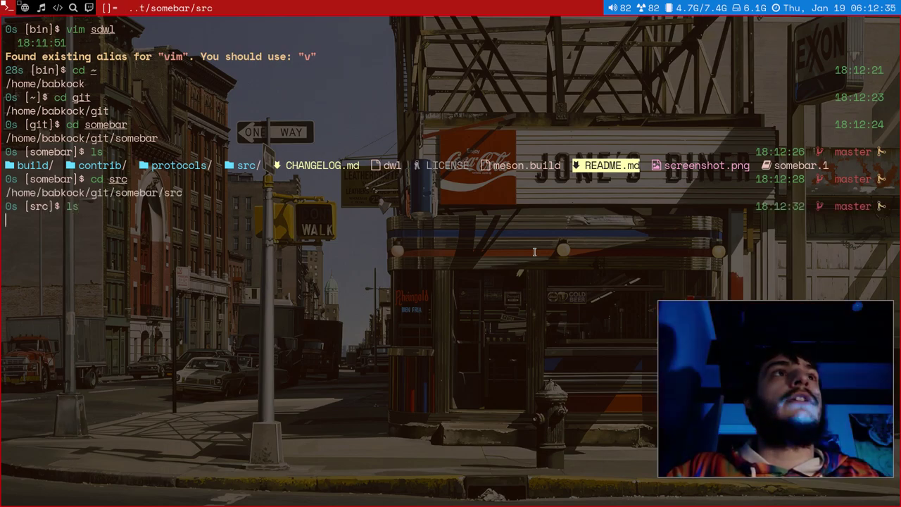
key("Return")
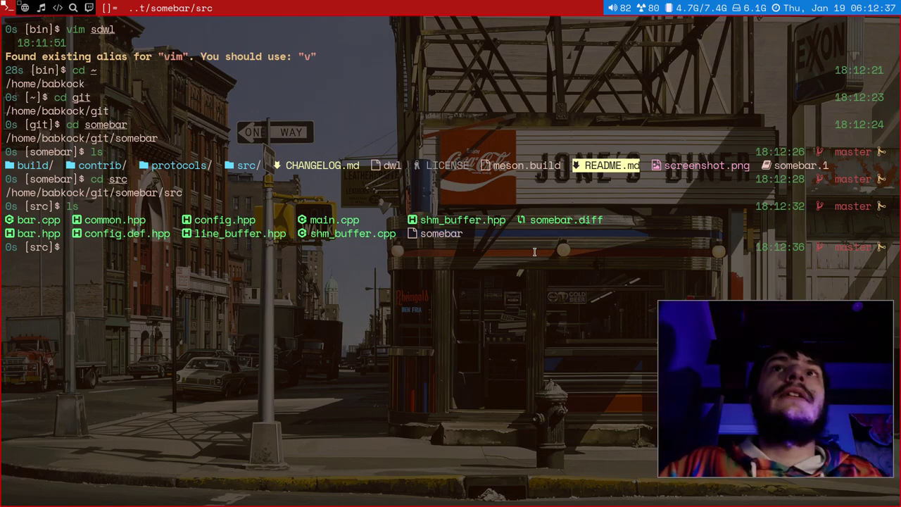
left_click_drag(194, 220, 255, 221)
left_click(268, 286)
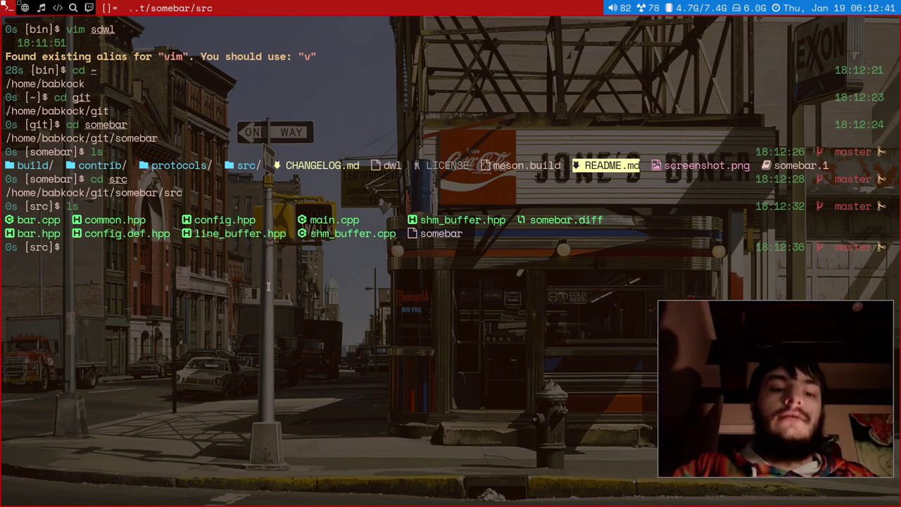
type("vim config.hpp")
key("Return")
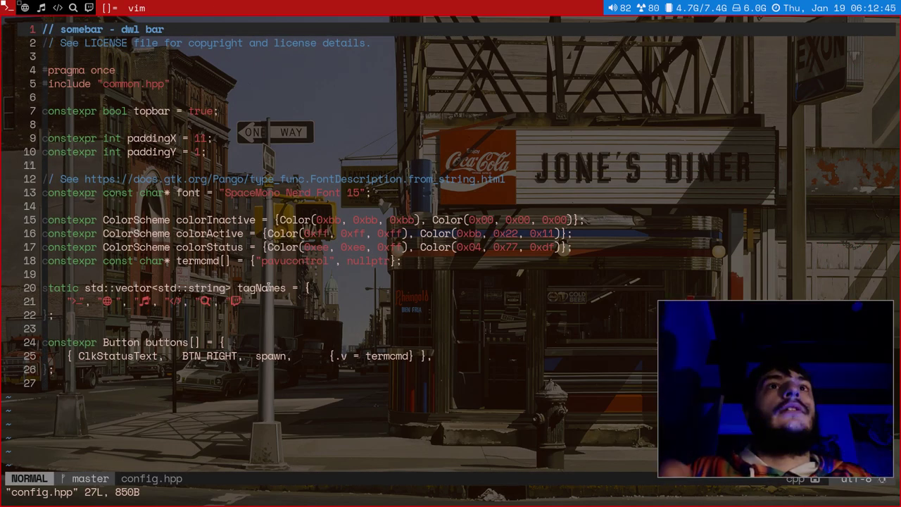
key("j")
key("j")
key("j")
key("j")
key("j")
key("j")
key("j")
key("j")
key("j")
key("j")
key("j")
key("j")
key("j")
key("j")
key("j")
key("j")
key("j")
key("j")
key("j")
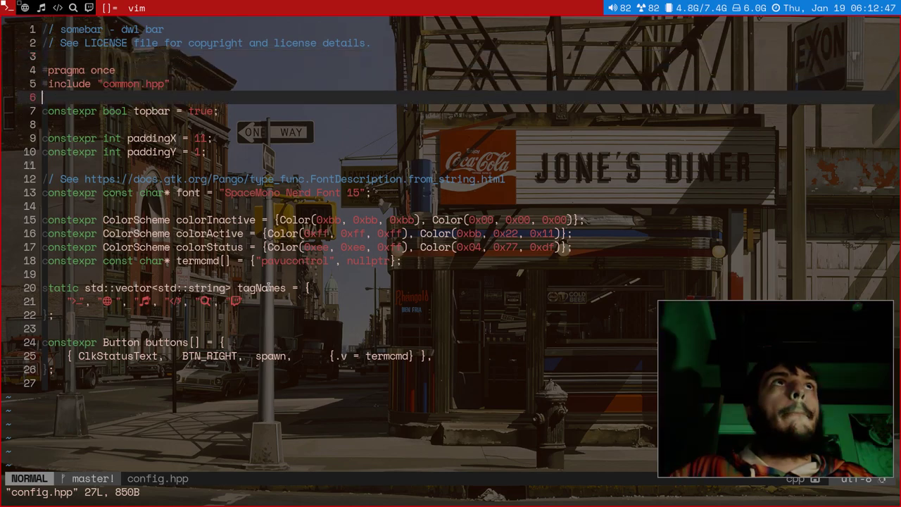
key("j")
key("j")
key("j")
key("j")
key("j")
key("k")
key("k")
key("k")
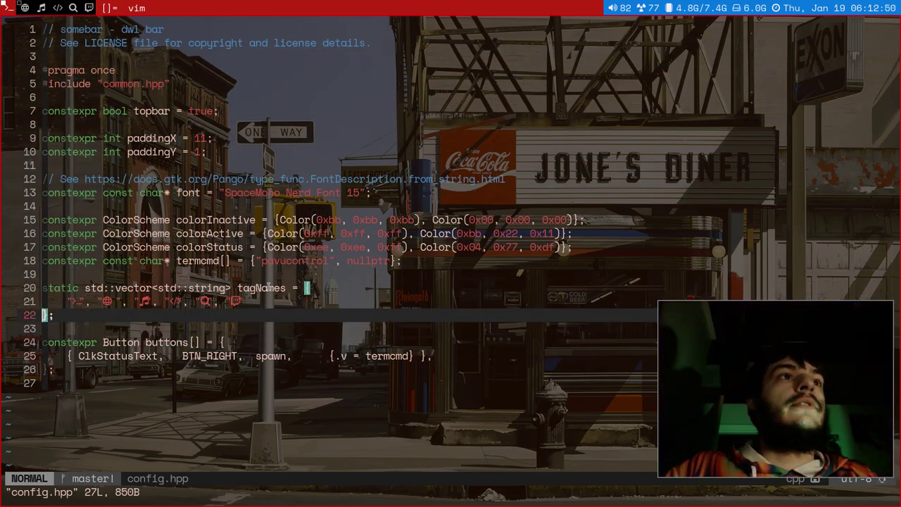
key("k")
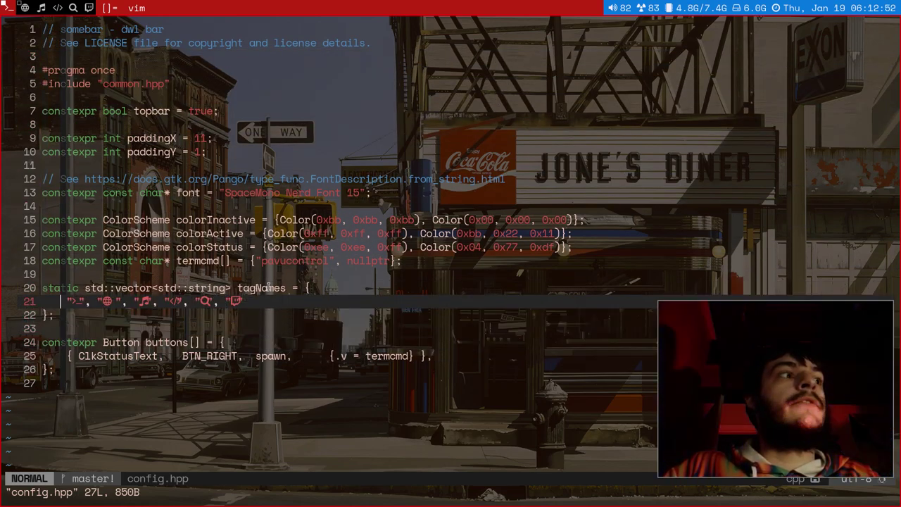
key("k")
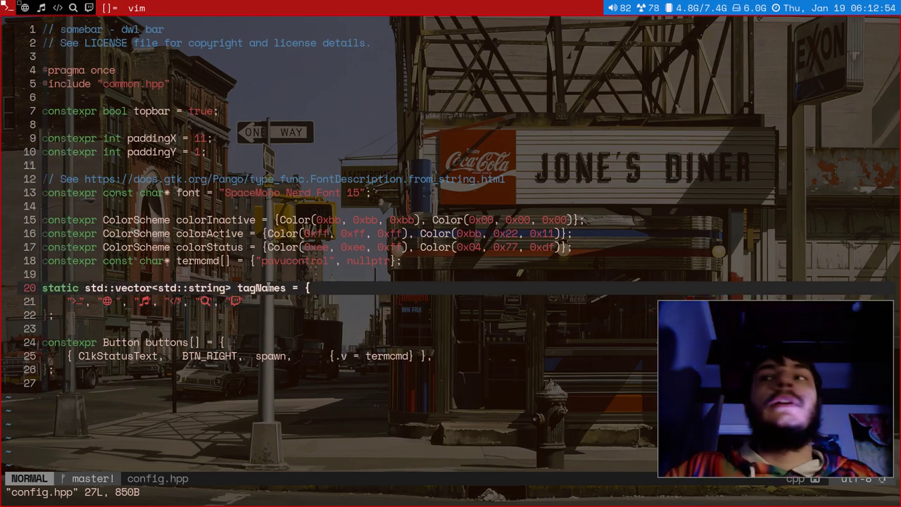
key("k")
key("k")
key("k")
key("k")
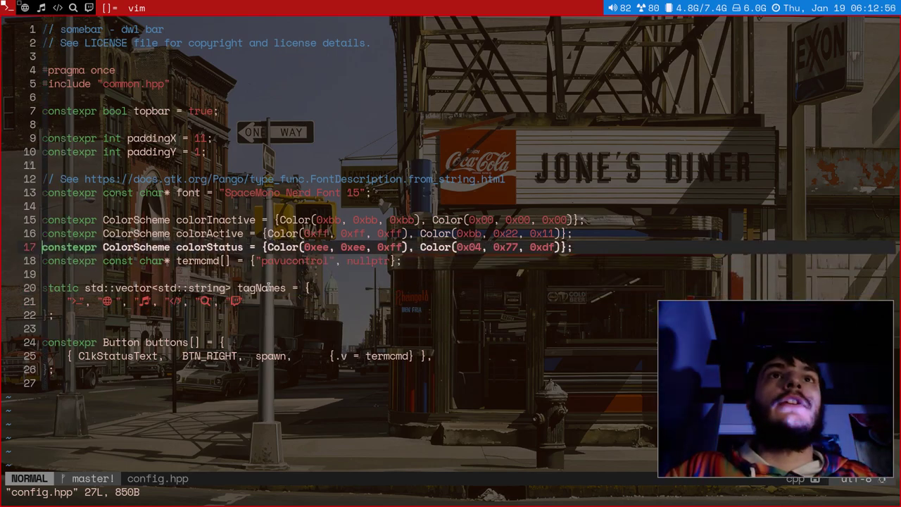
key("e")
key("e")
key("e")
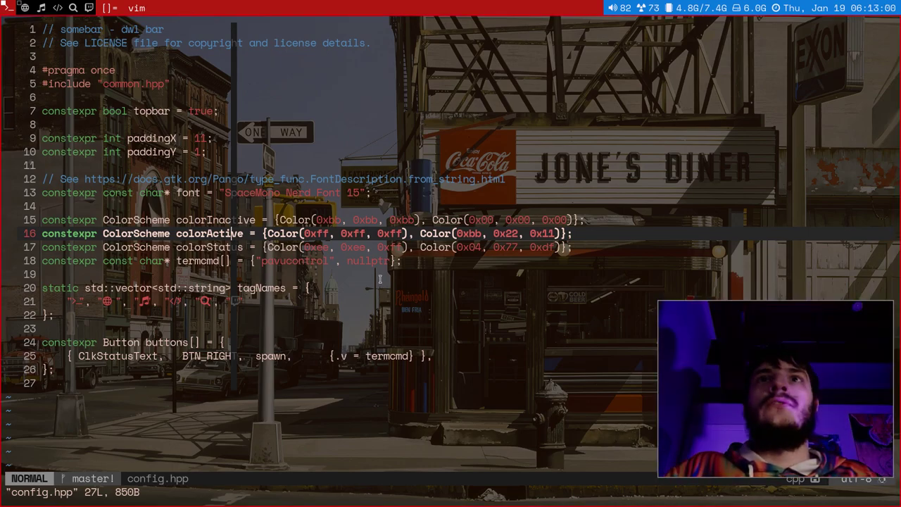
key("h")
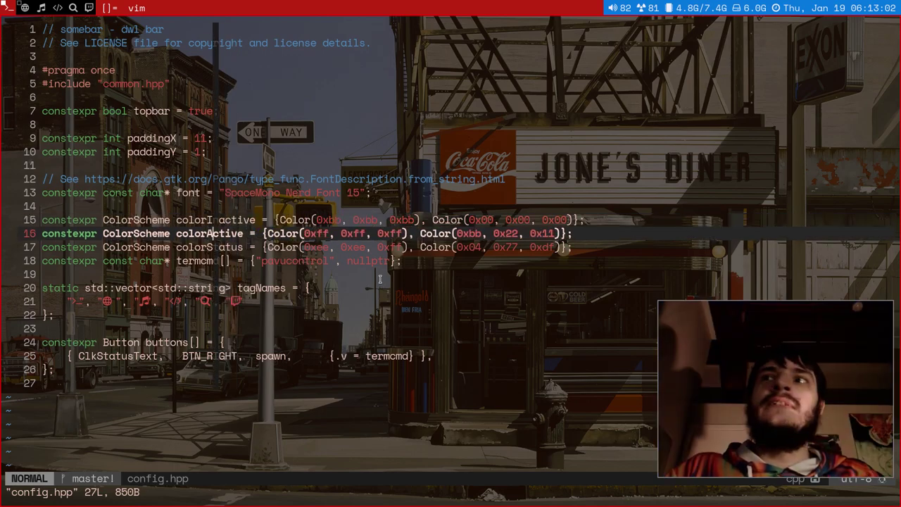
key("h")
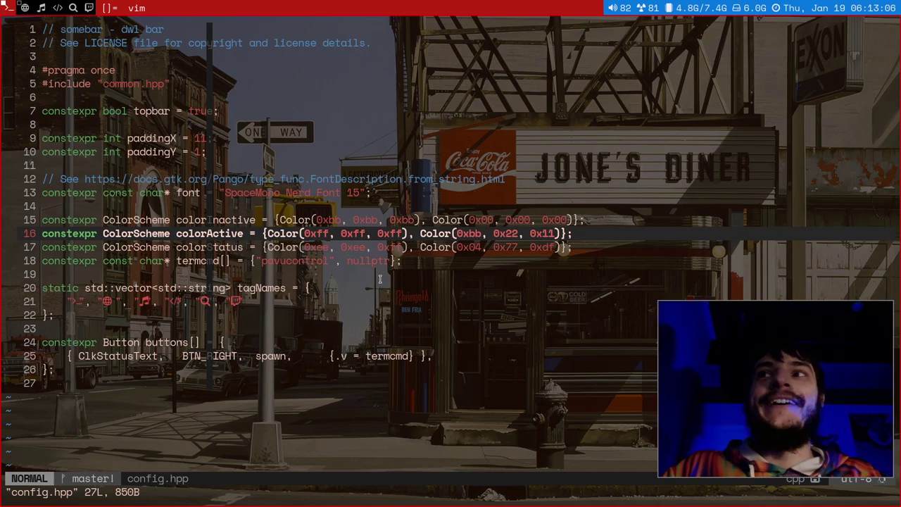
key("k")
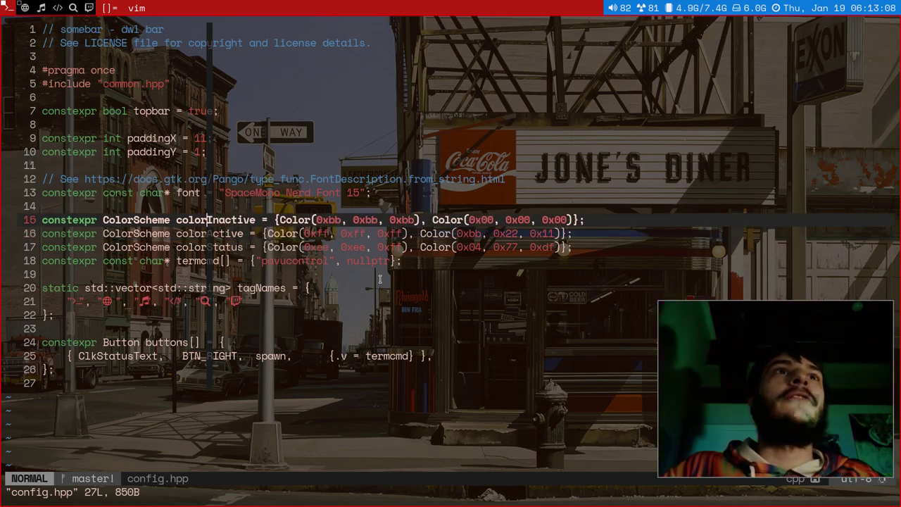
key("e")
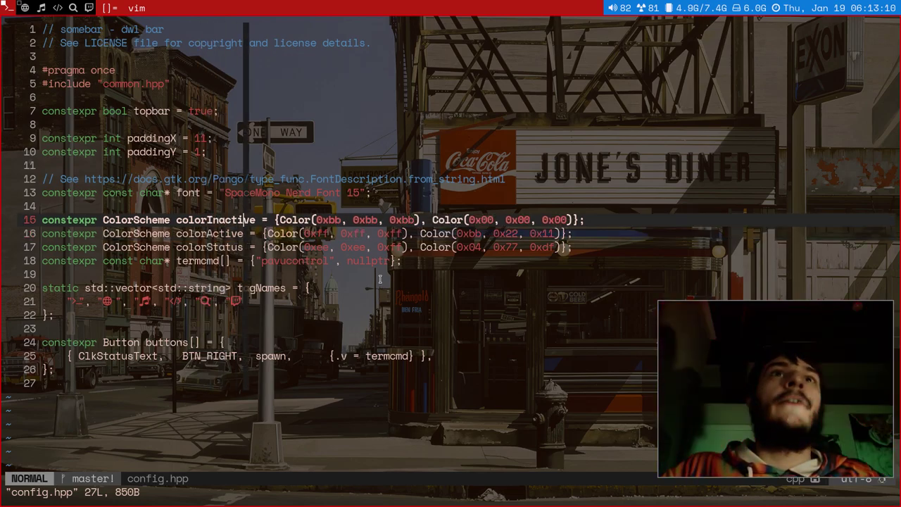
key("E")
key("E")
key("j")
key("j")
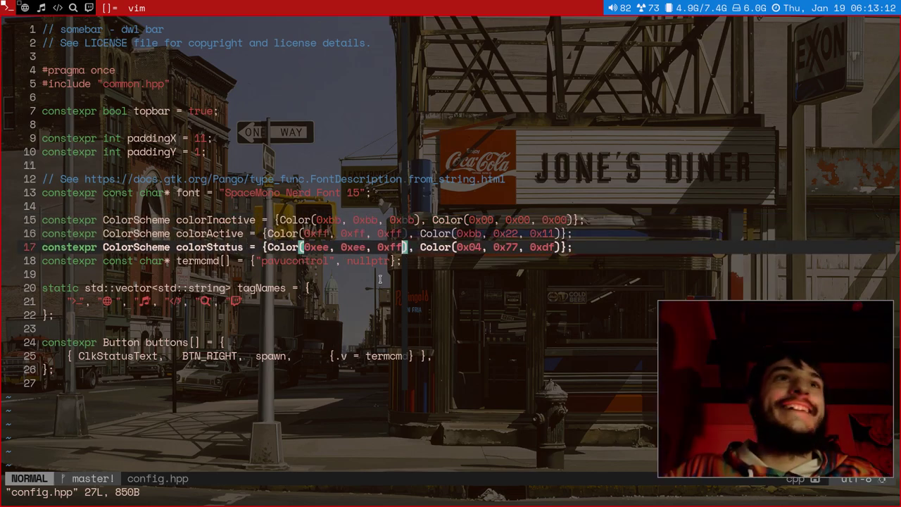
key("k")
key("k")
key("j")
key("j")
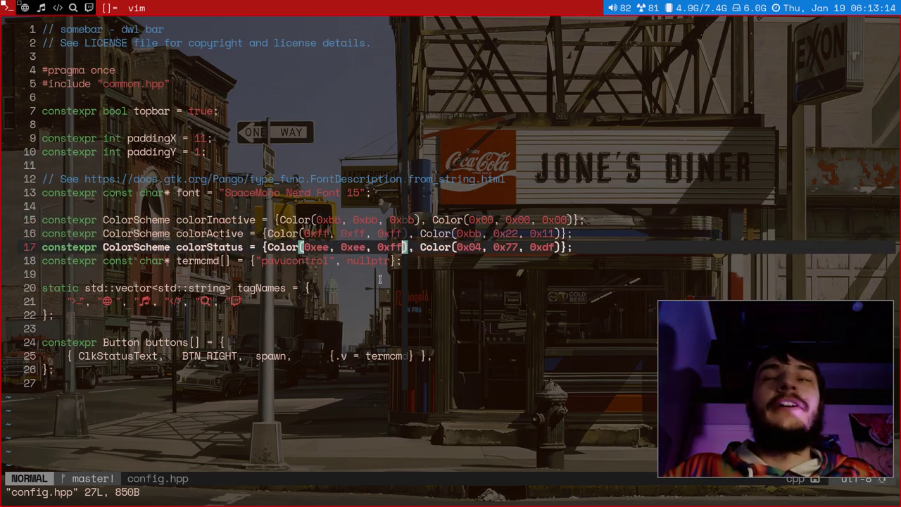
key("k")
key("j")
key("b")
key("b")
key("b")
key("b")
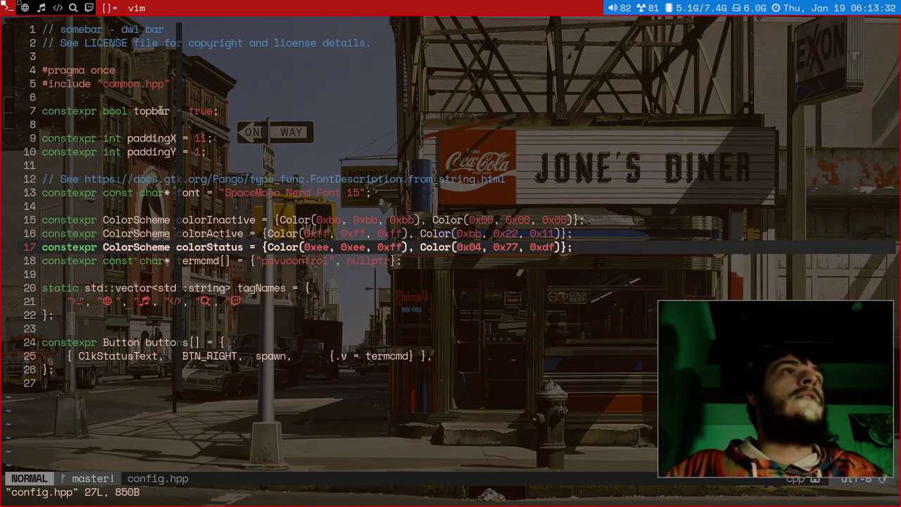
key("super+2")
key("super+1")
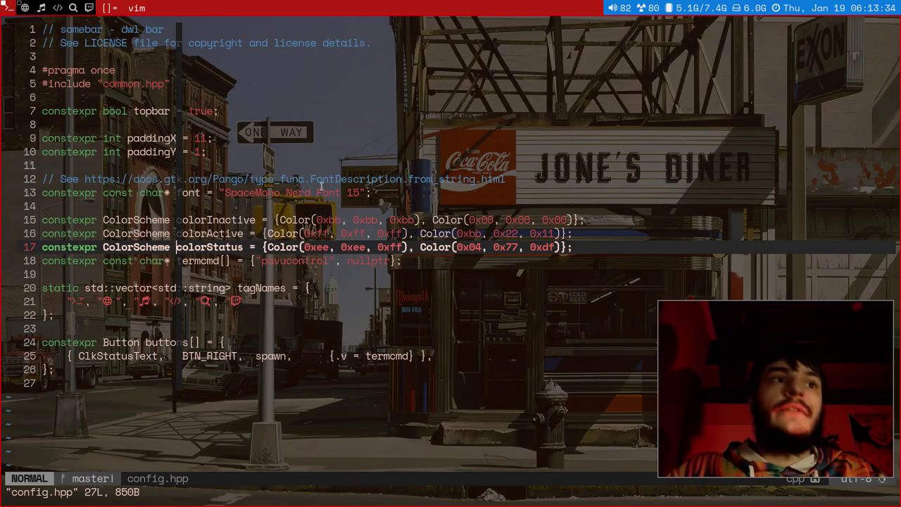
type(":q")
Quit the editor, return to the somebar folder and run meson --reconfigure build.
key("Return")
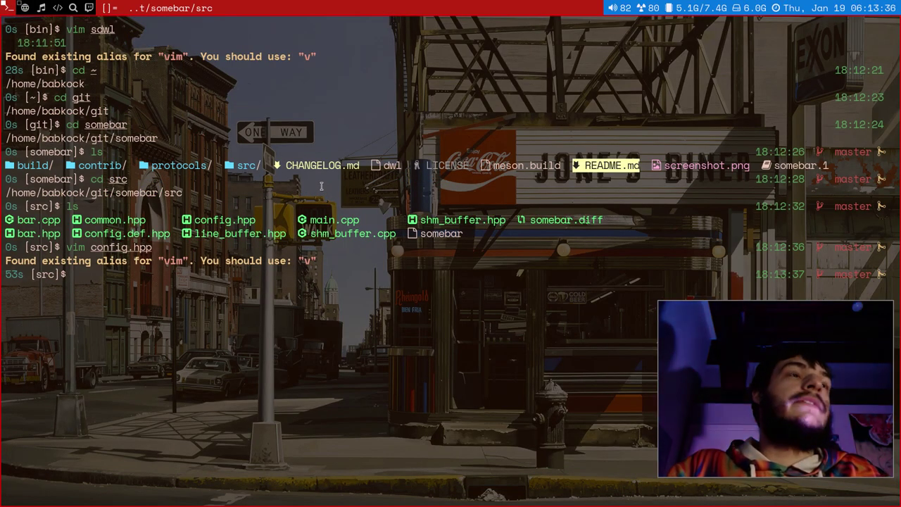
type("..")
key("Return")
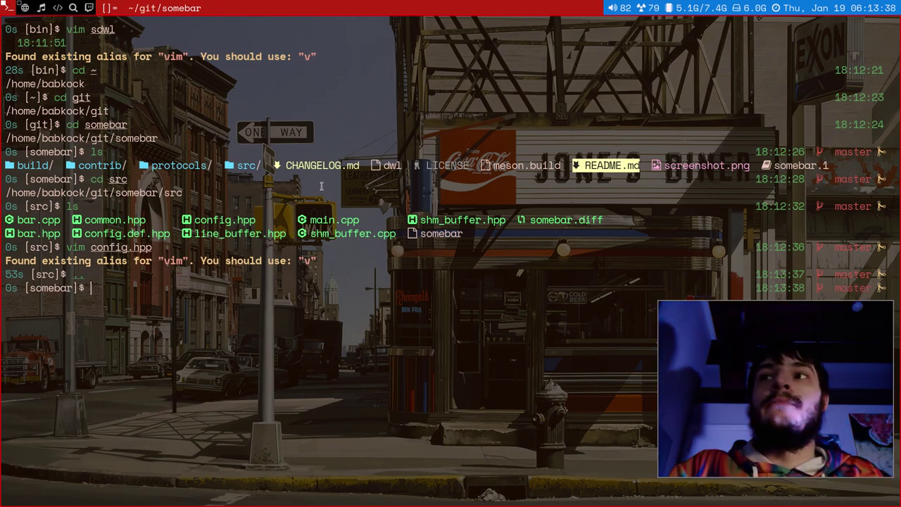
type("meson")
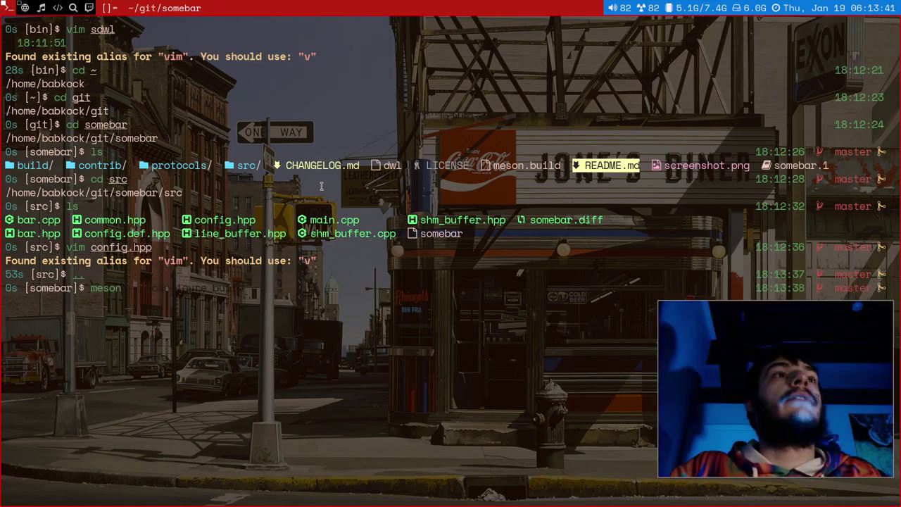
type(" build")
key("Return")
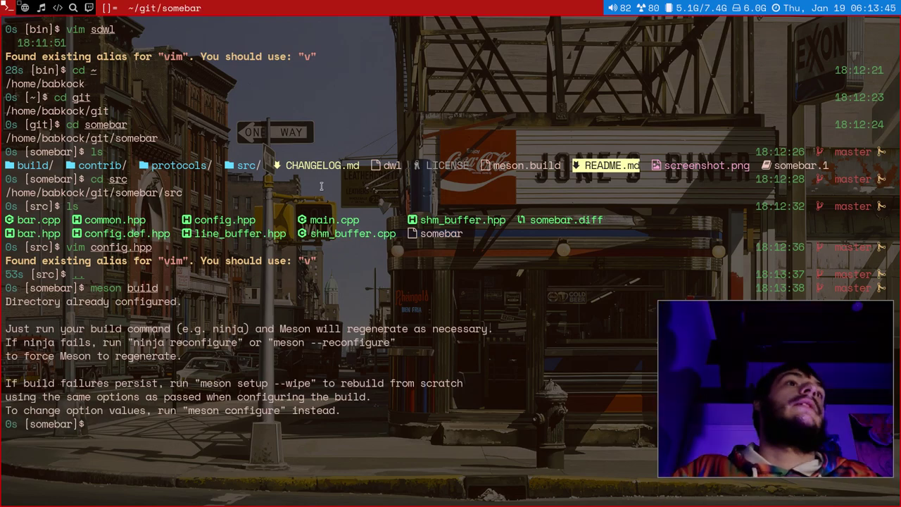
type("meson")
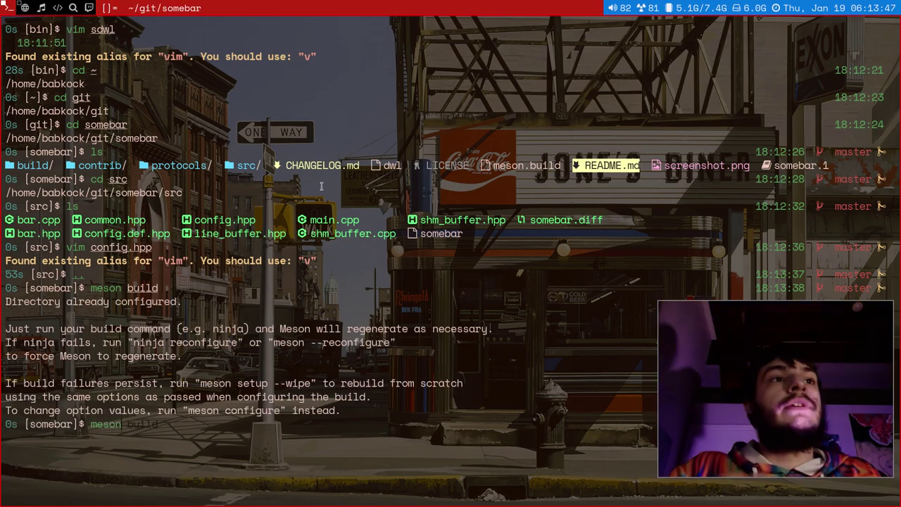
type(" --")
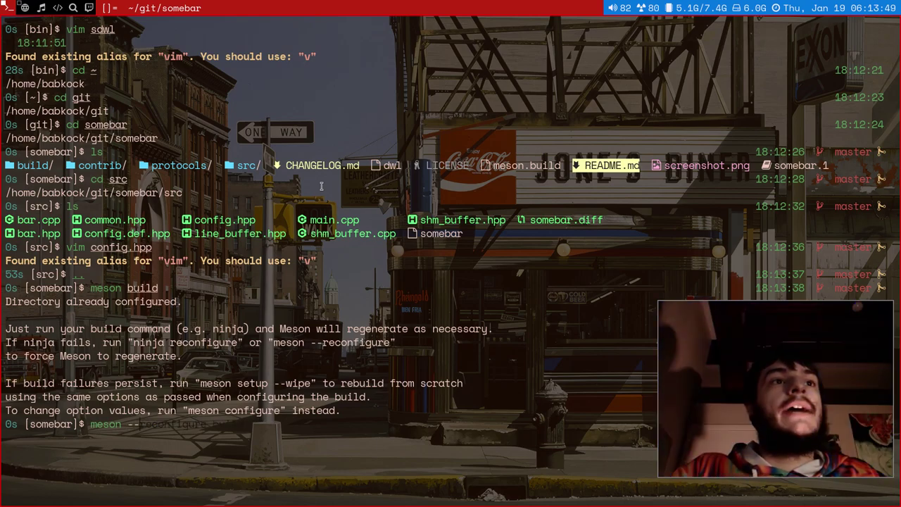
type("reconfigure build")
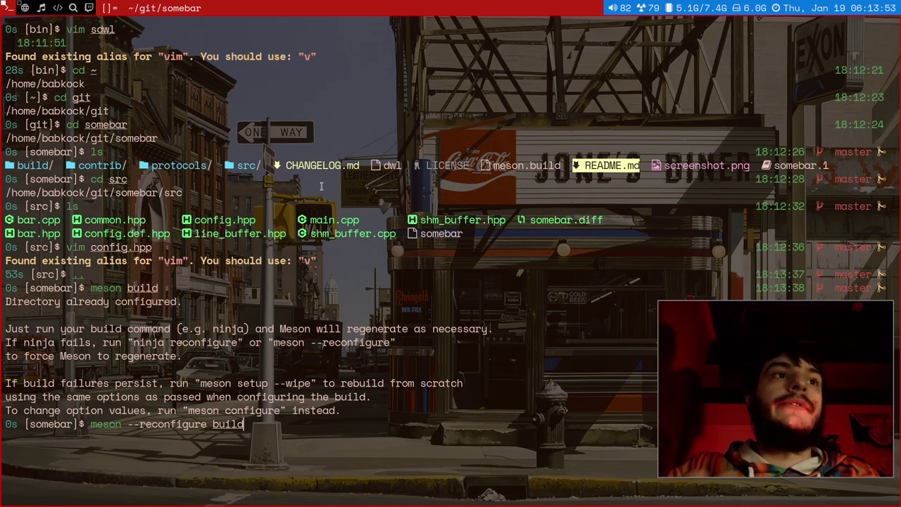
key("Return")
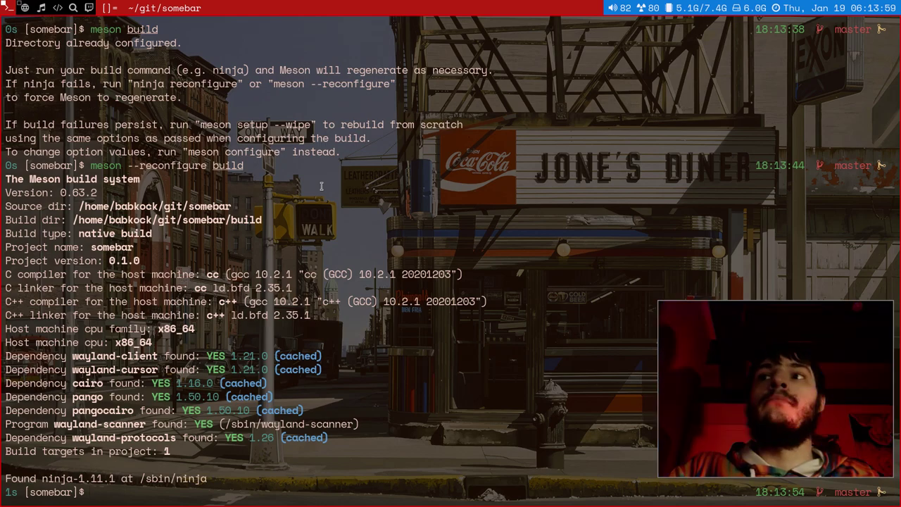
Enter the build directory, list it and run ninja.
type("ls")
key("Return")
type("cd b")
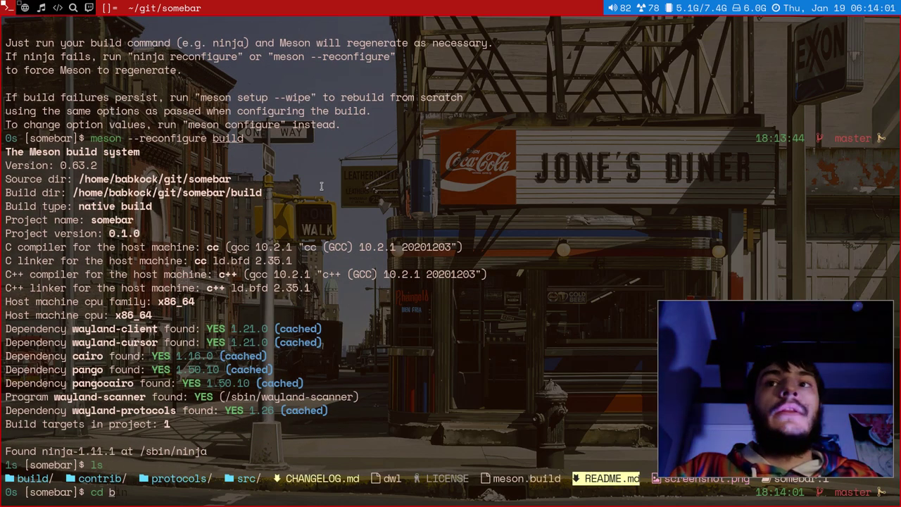
type("uild")
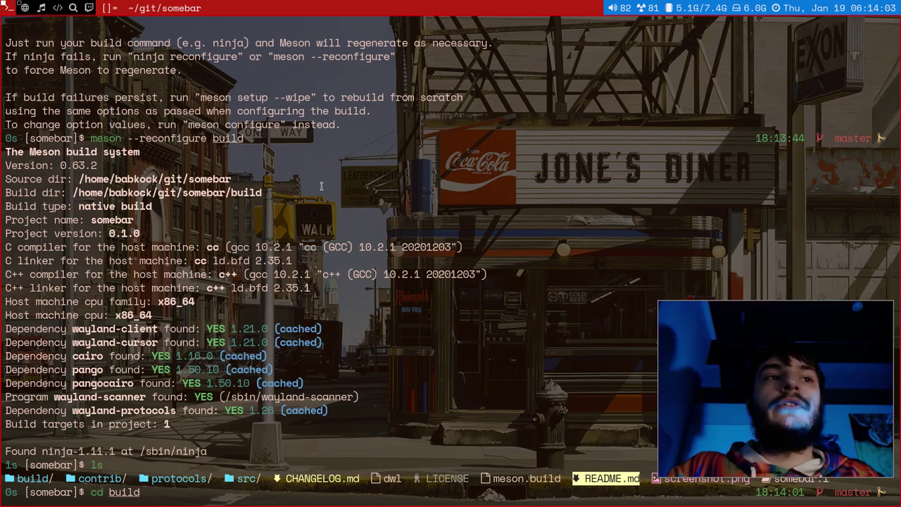
key("Return")
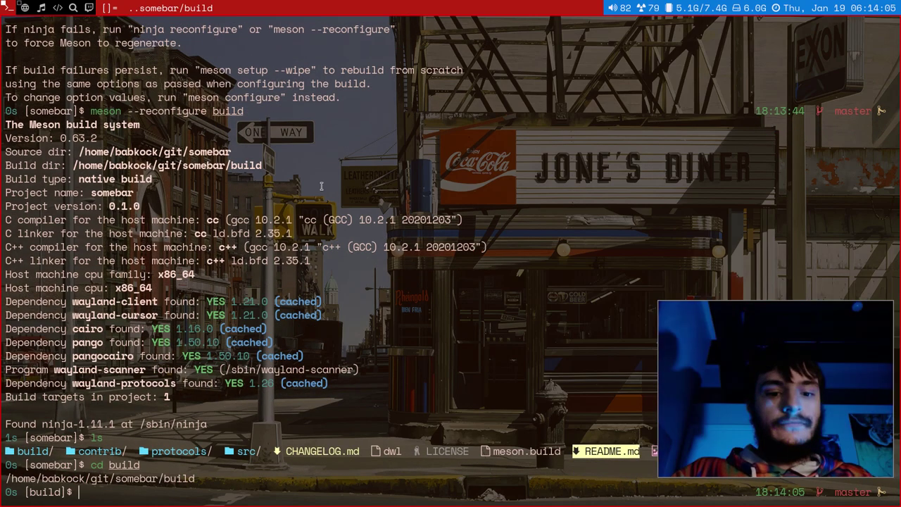
type("ls")
key("Return")
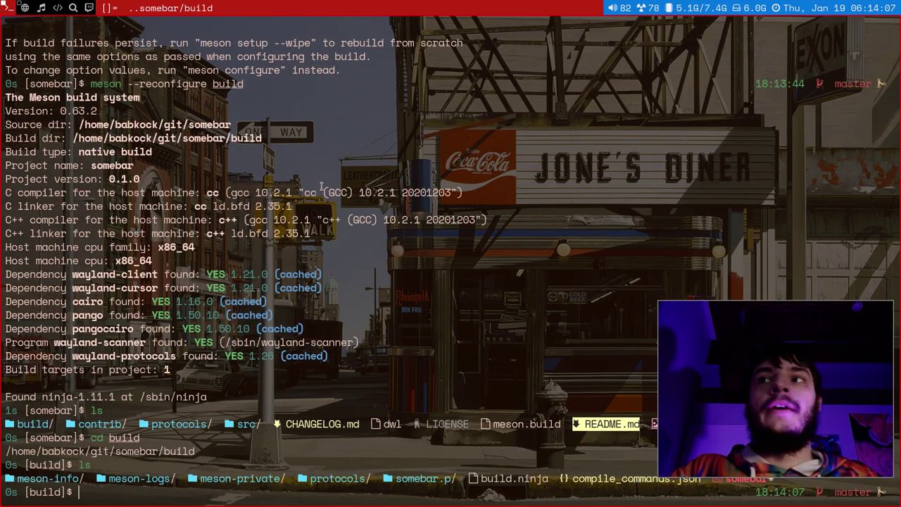
left_click_drag(792, 413, 792, 394)
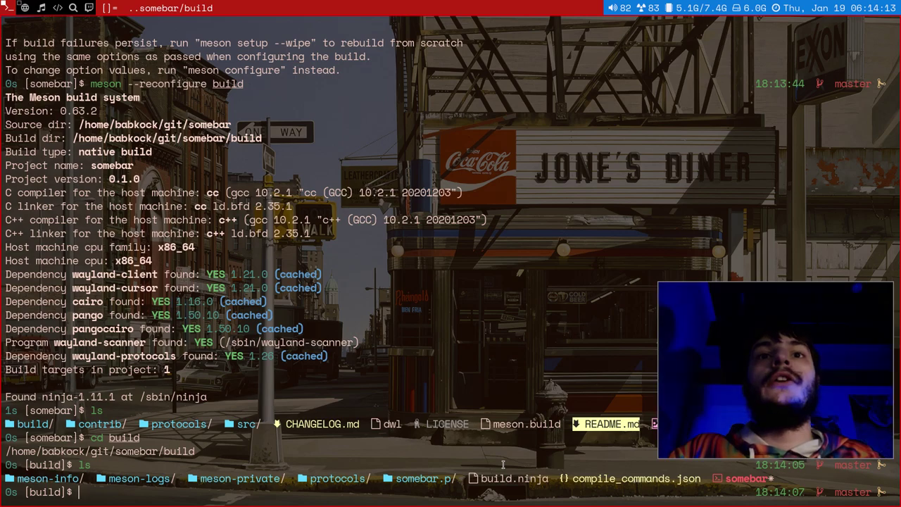
type("ninja")
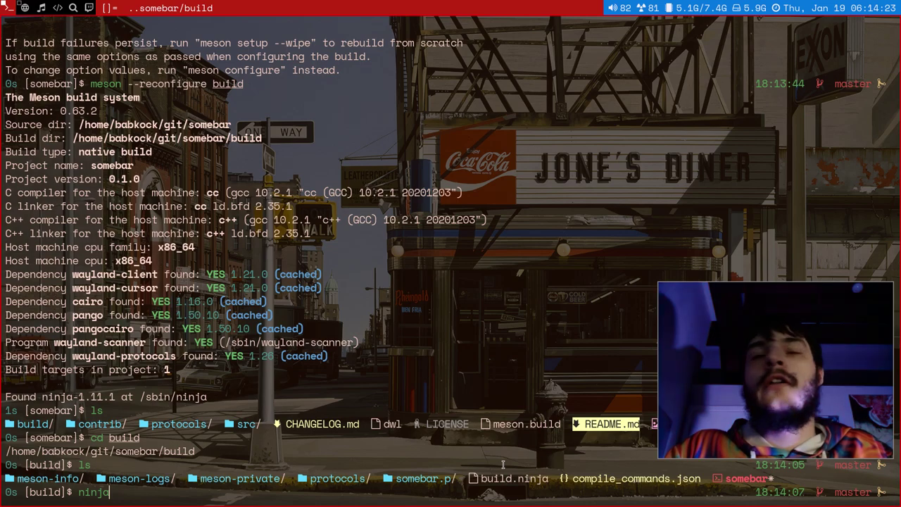
key("Return")
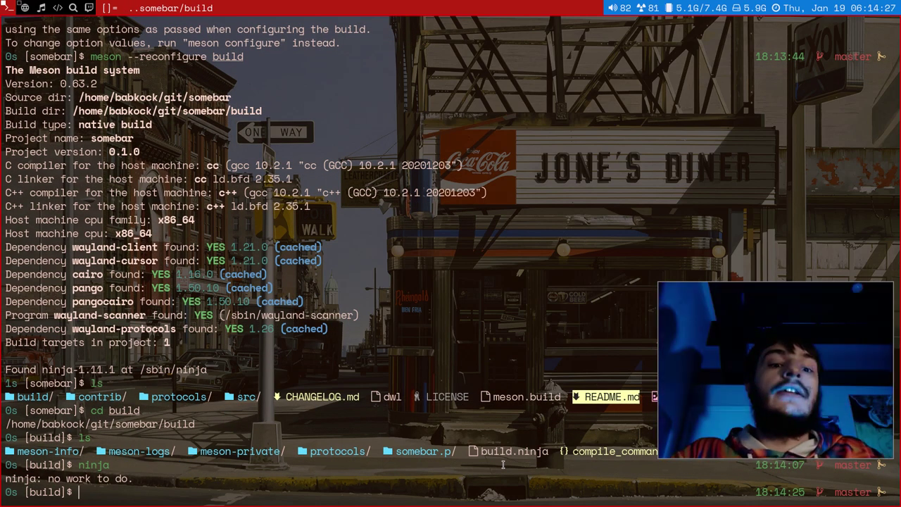
Delete and relink somebar with ninja, try sudo cp to /usr/bin/somebar, then return to ~/git.
type("rm somebar")
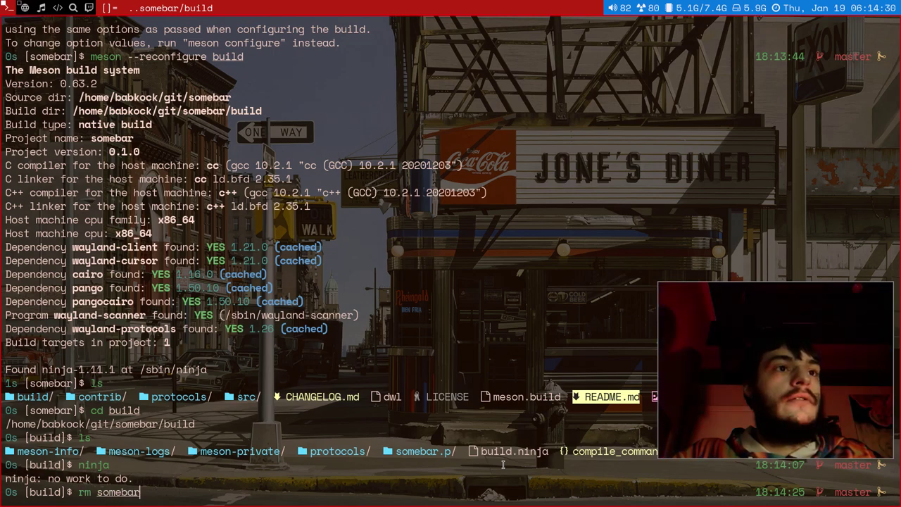
key("Return")
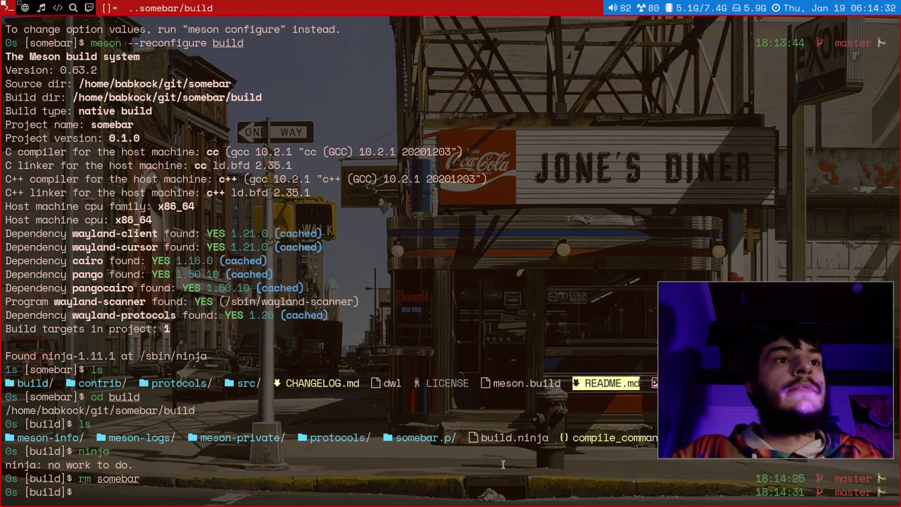
type("ninja")
key("Return")
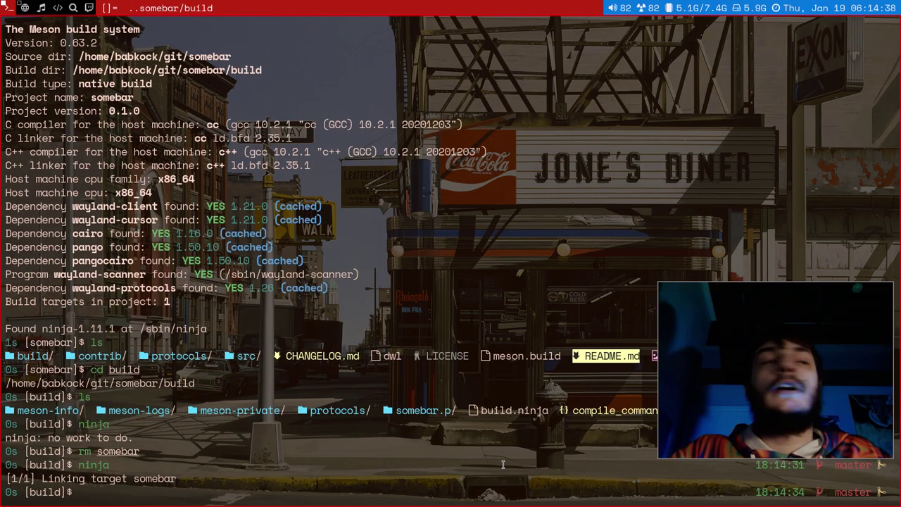
type("sudo")
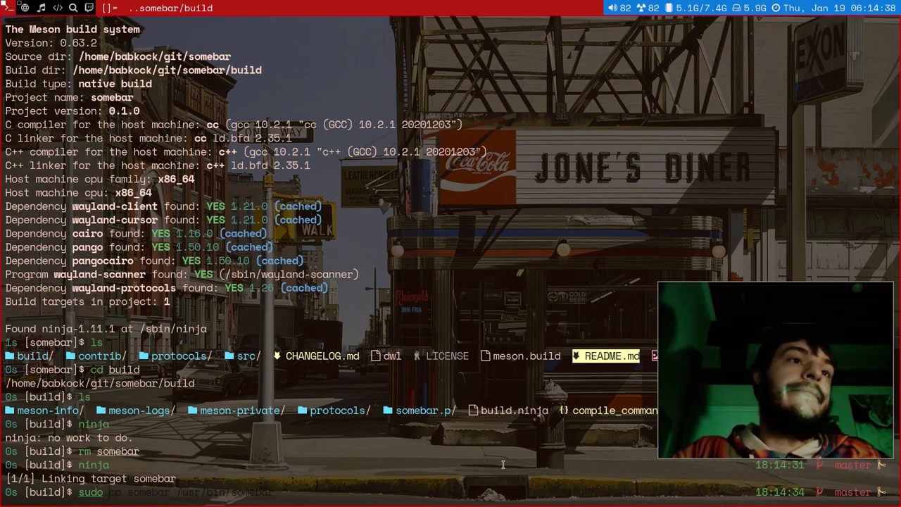
type(" cp ")
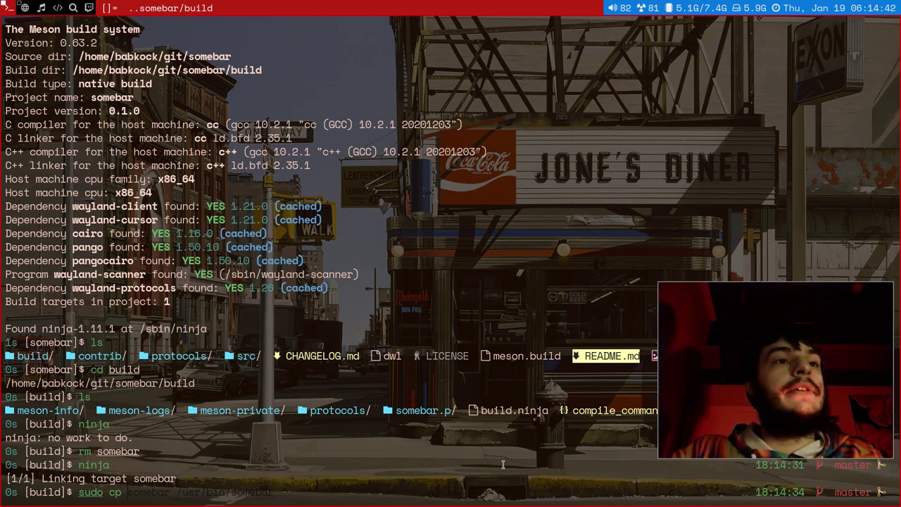
type("somebar /usr/bin/somebar")
key("Return")
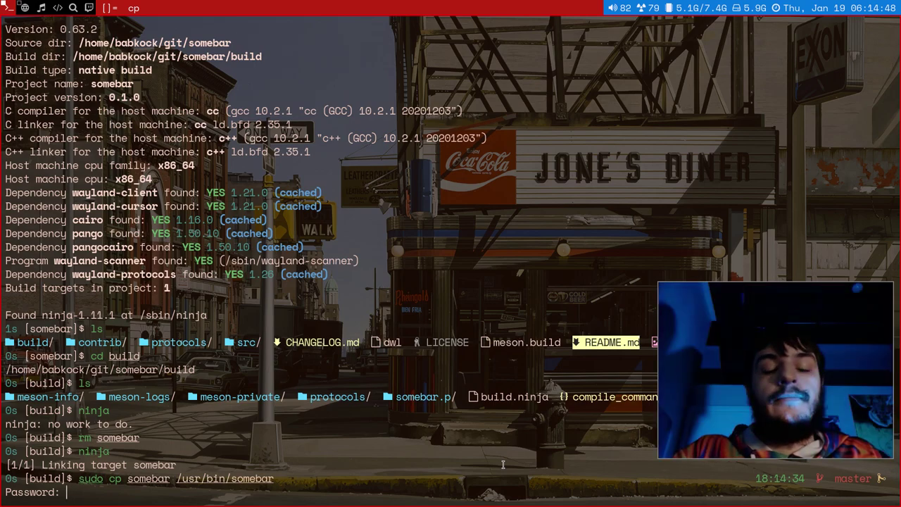
key("Return")
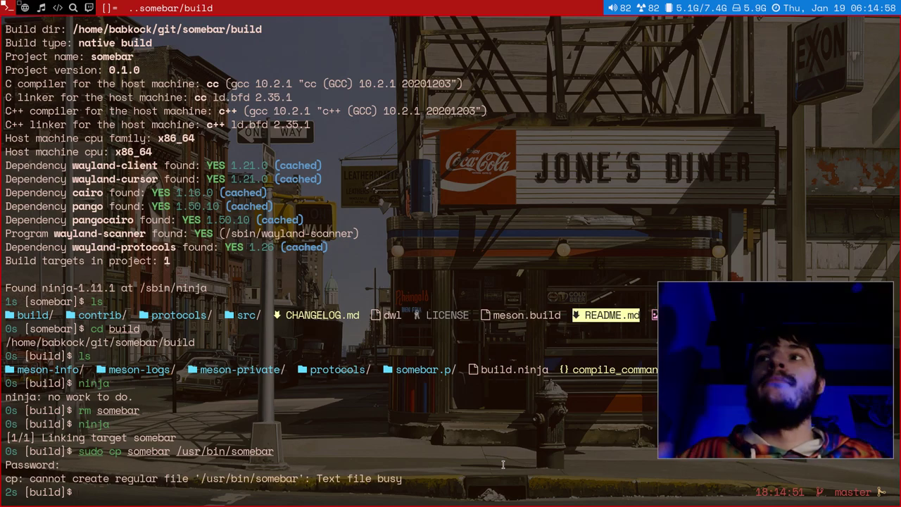
key("Return")
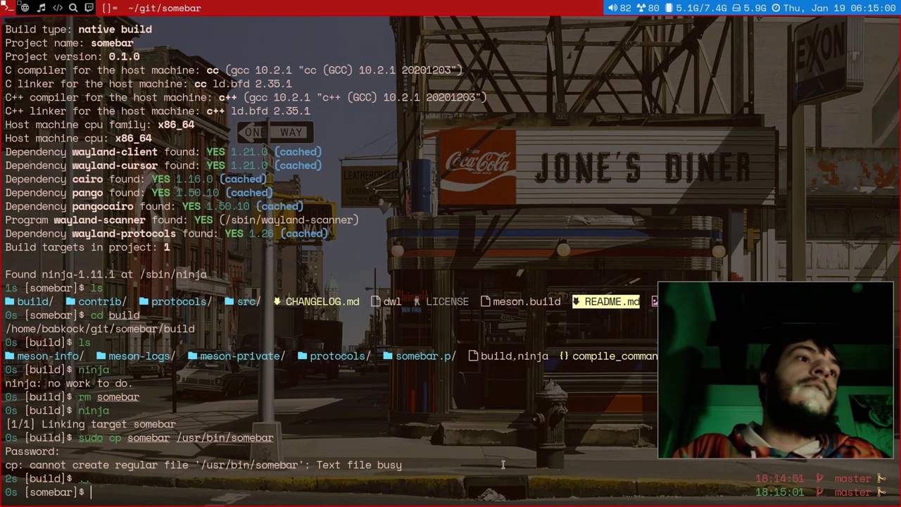
type("..")
key("Return")
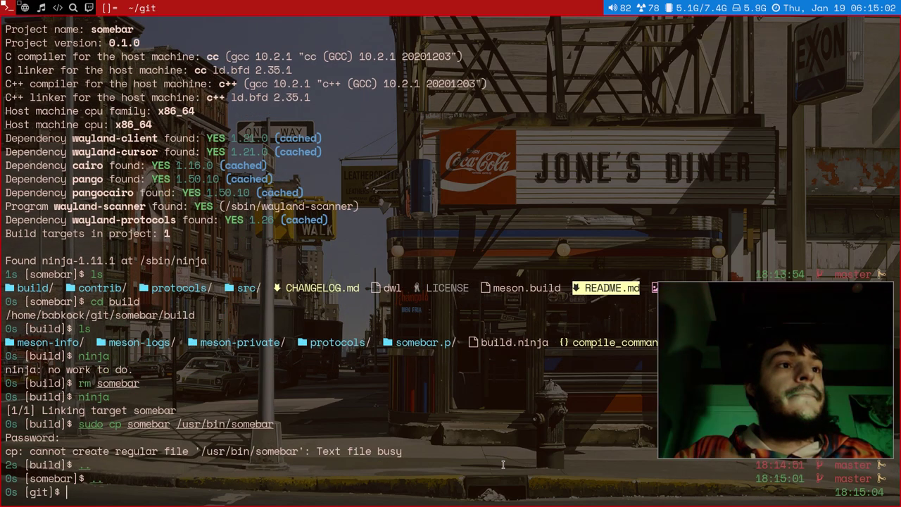
Enter the someblocks folder, list its files and open blocks.h in vim.
type("cd someblocks")
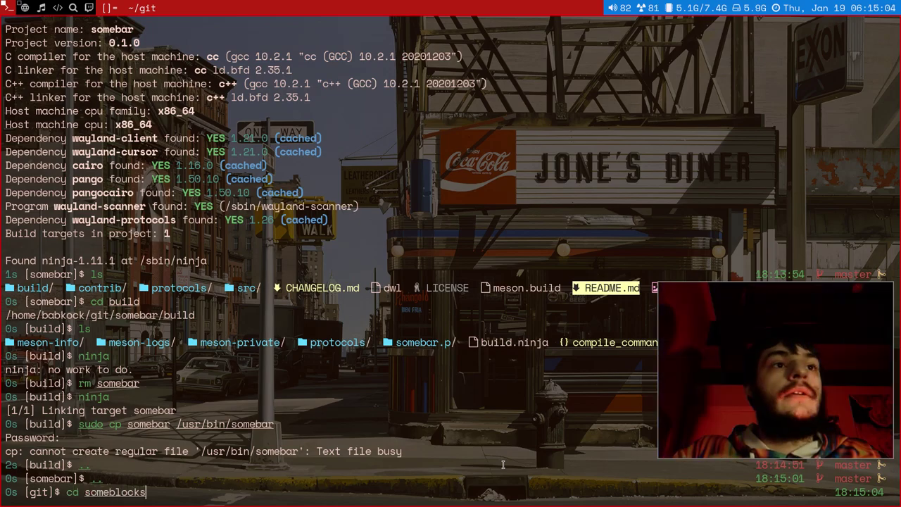
key("Return")
type("ls")
key("Return")
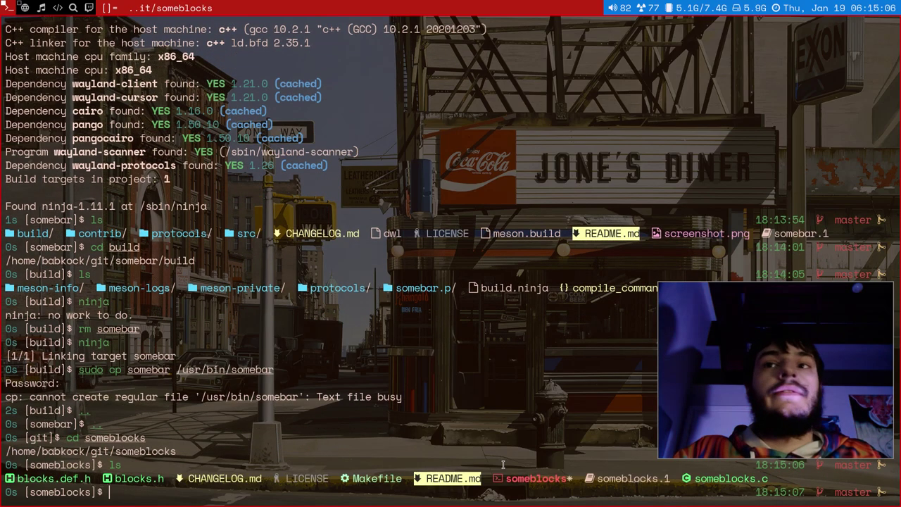
type("vim blocks.h")
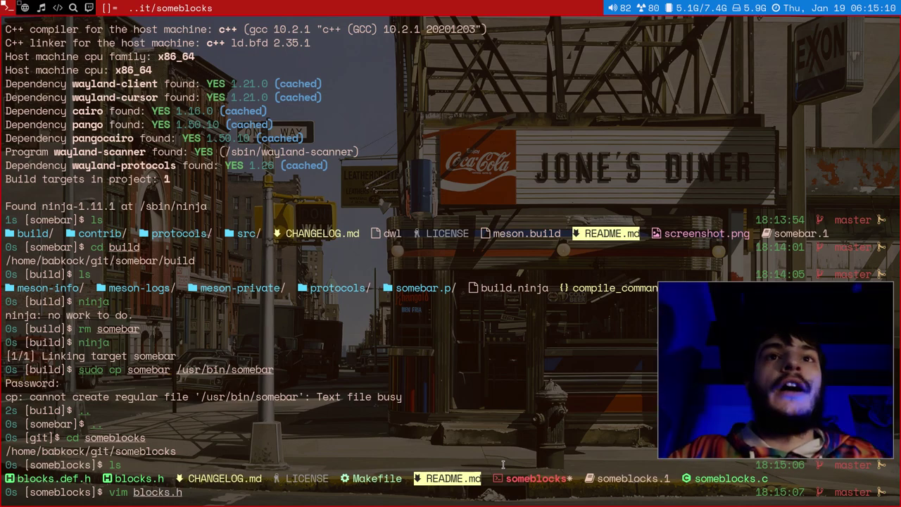
key("Return")
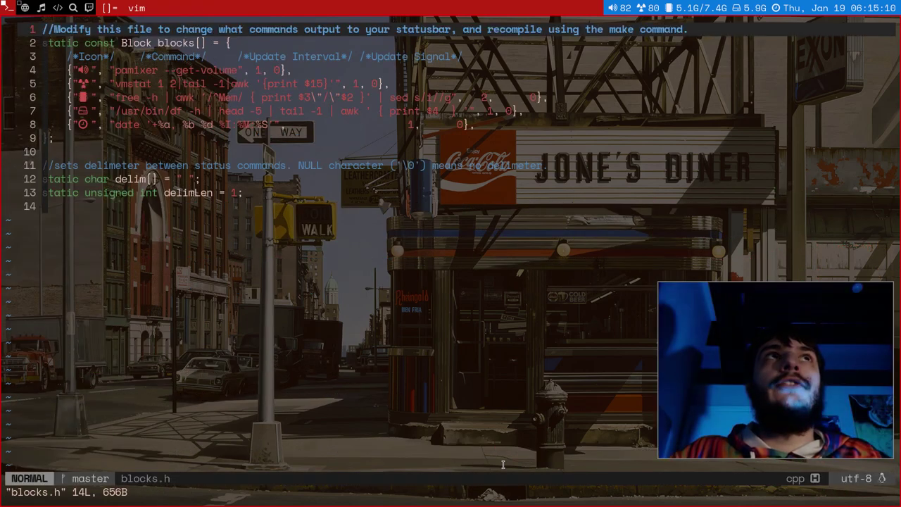
Review the volume, vmstat and memory block lines, then quit vim and clear the screen.
key("j")
key("j")
key("j")
key("j")
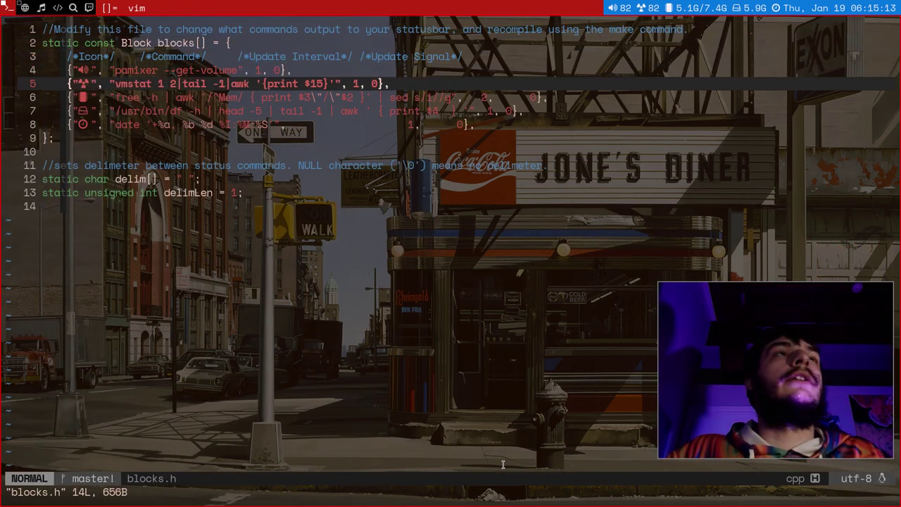
key("k")
key("j")
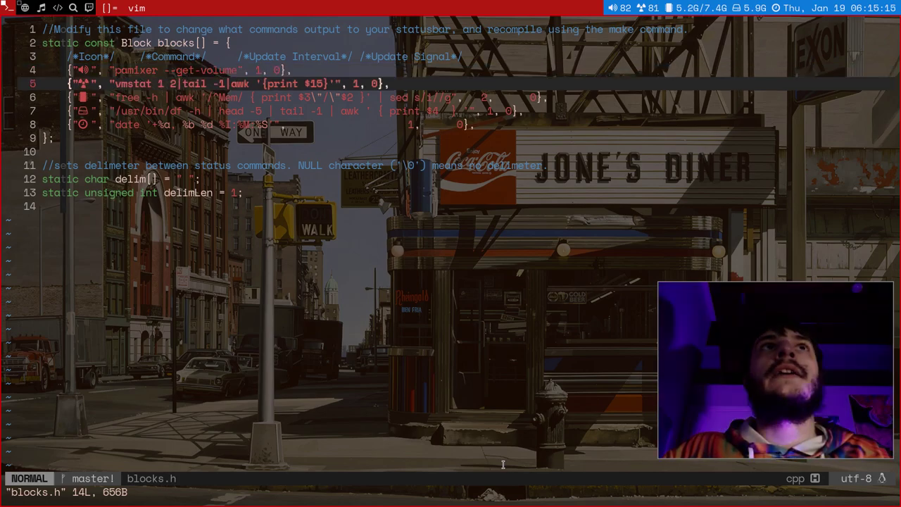
key("w")
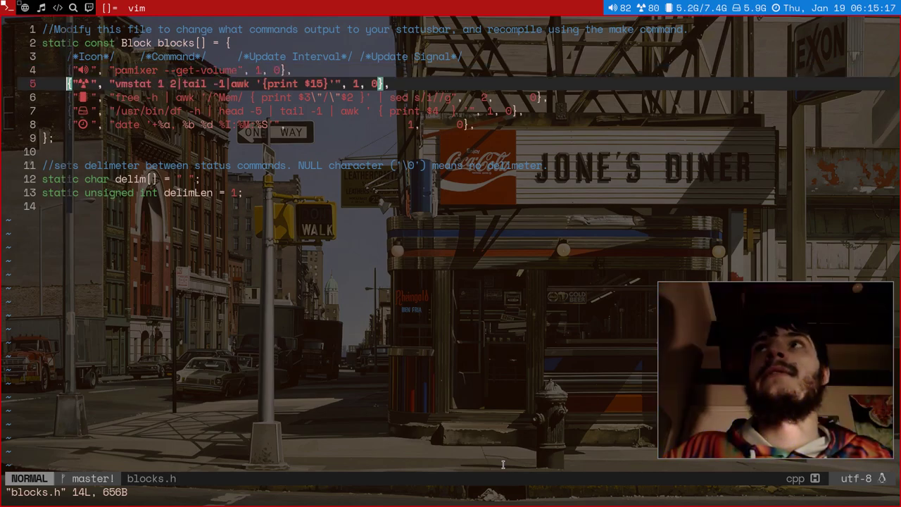
key("w")
key("w")
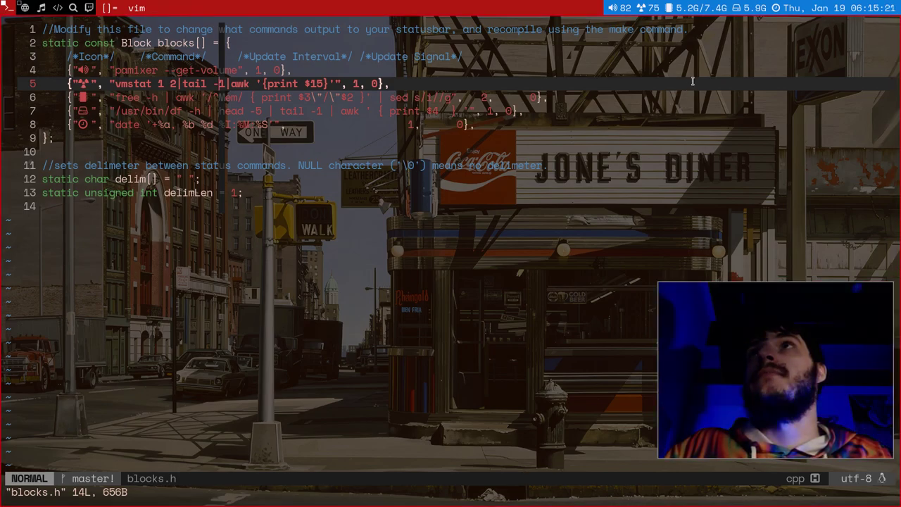
key("j")
key("j")
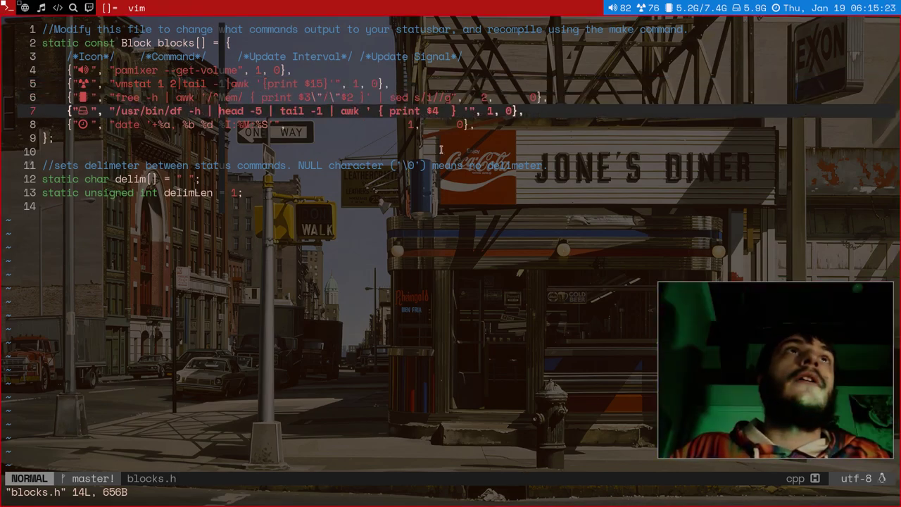
key("k")
key("b")
key("b")
key("b")
key("b")
key("b")
key("b")
key("b")
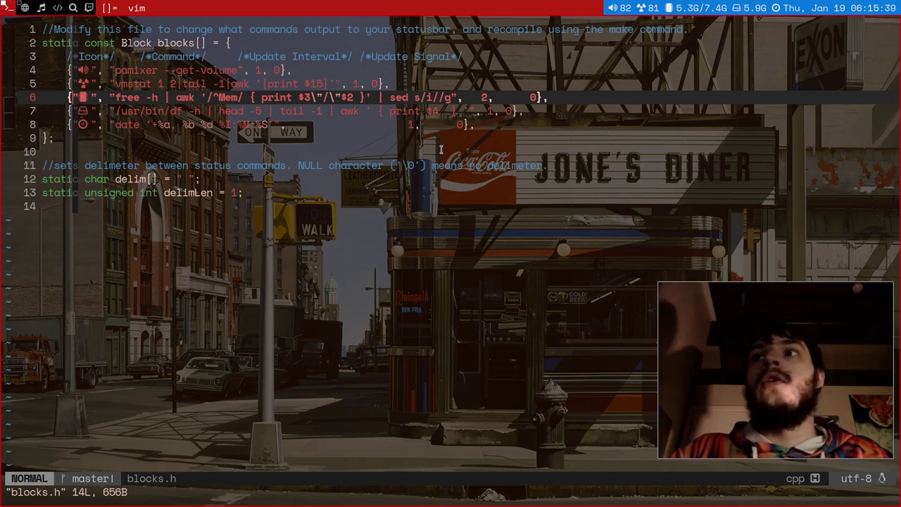
type(":q")
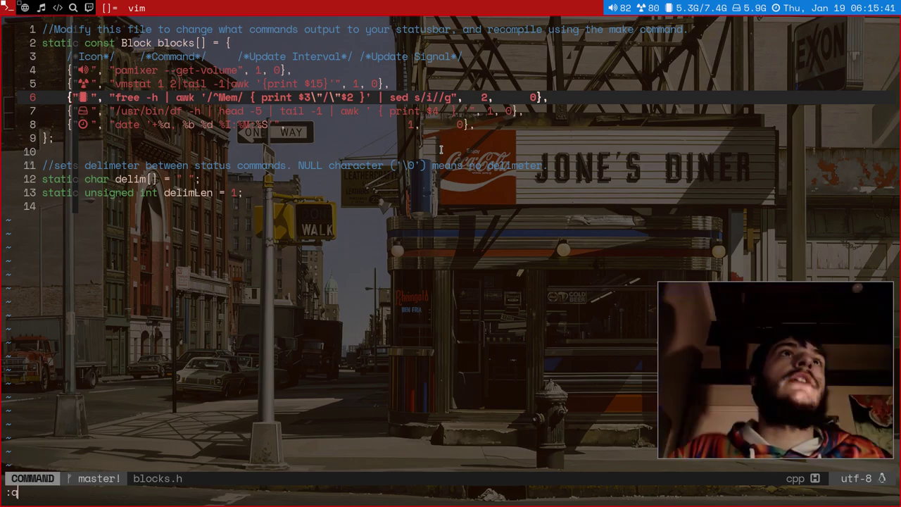
key("Return")
type("clear")
key("Return")
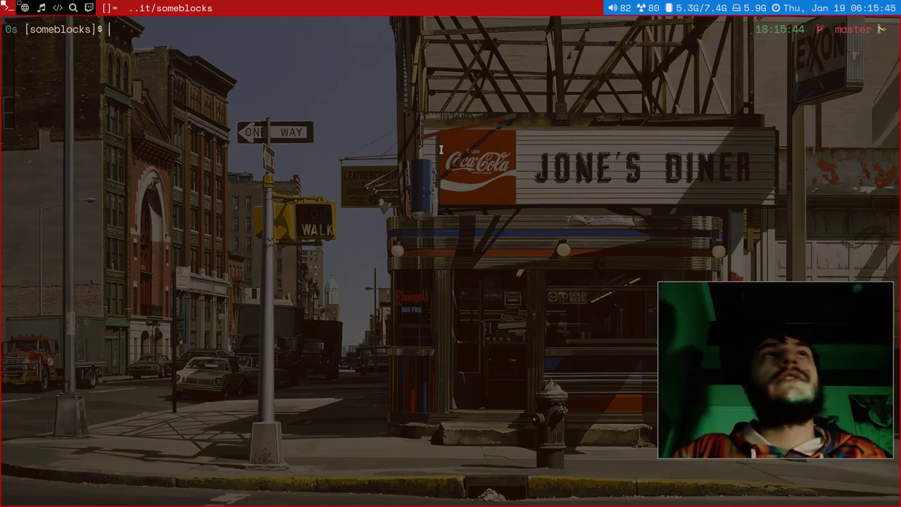
Rebuild someblocks with make clean and make, then list its files.
type("make clean")
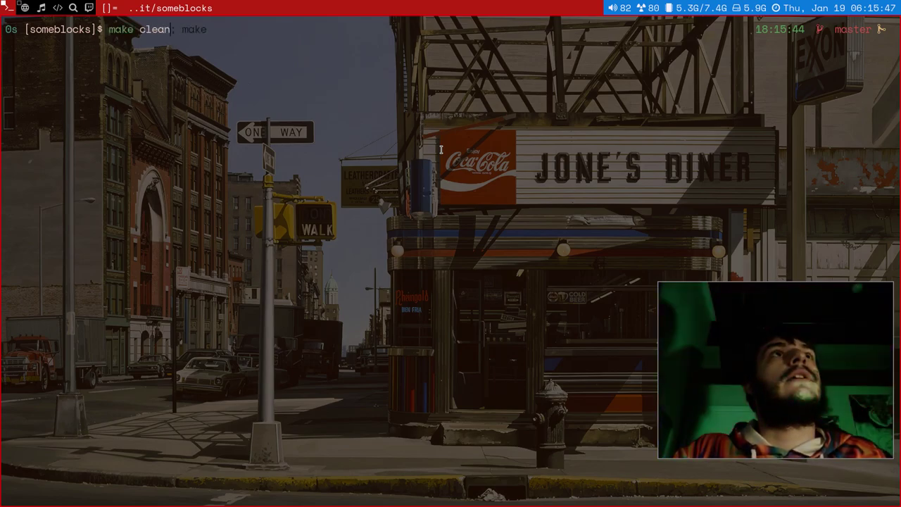
key("Return")
type("make")
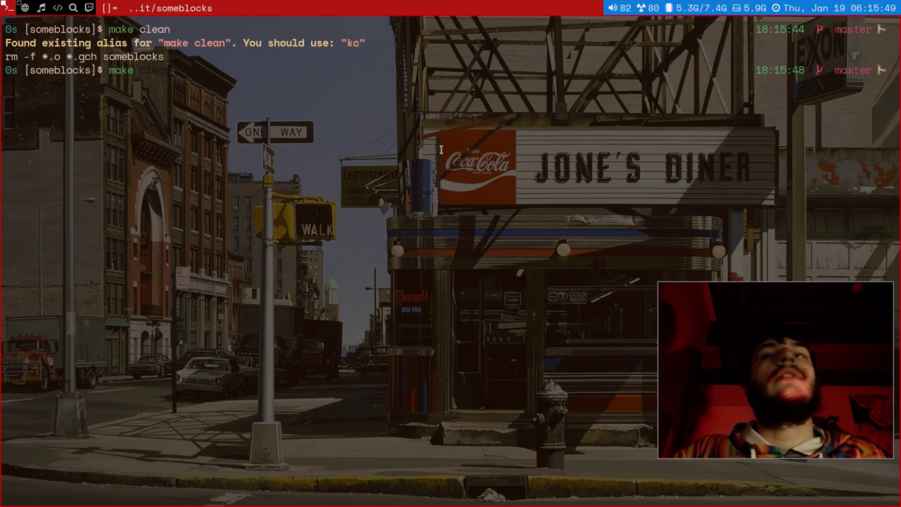
key("Return")
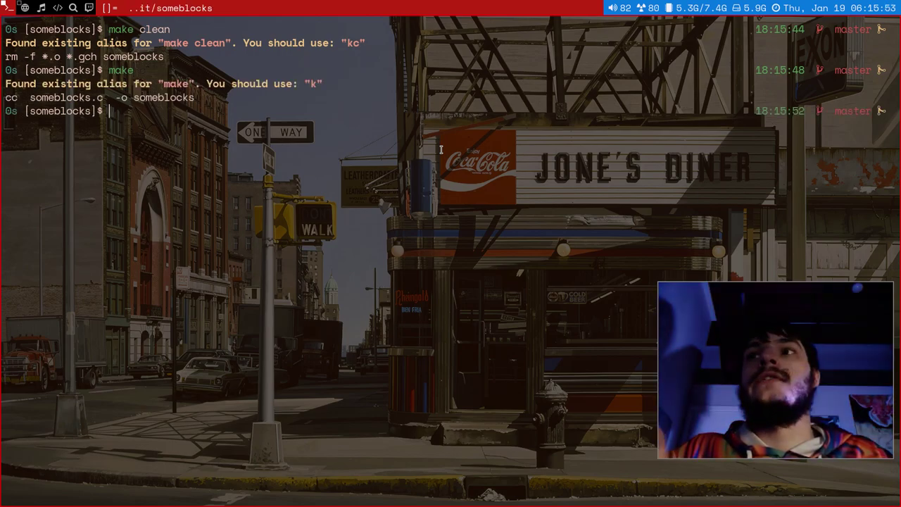
type("ls")
key("Return")
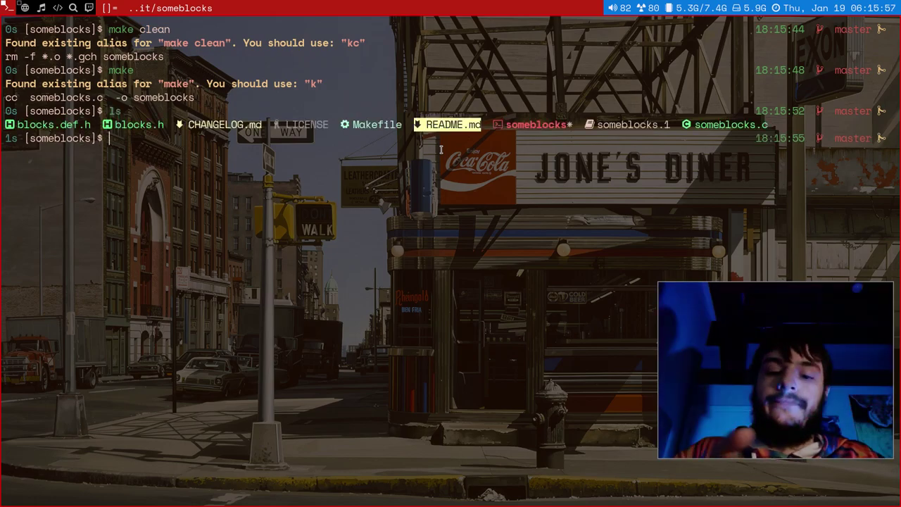
Move to ~/git/dwl, run make clean and make, and clear the screen.
type("..")
key("Return")
type("cd dwl")
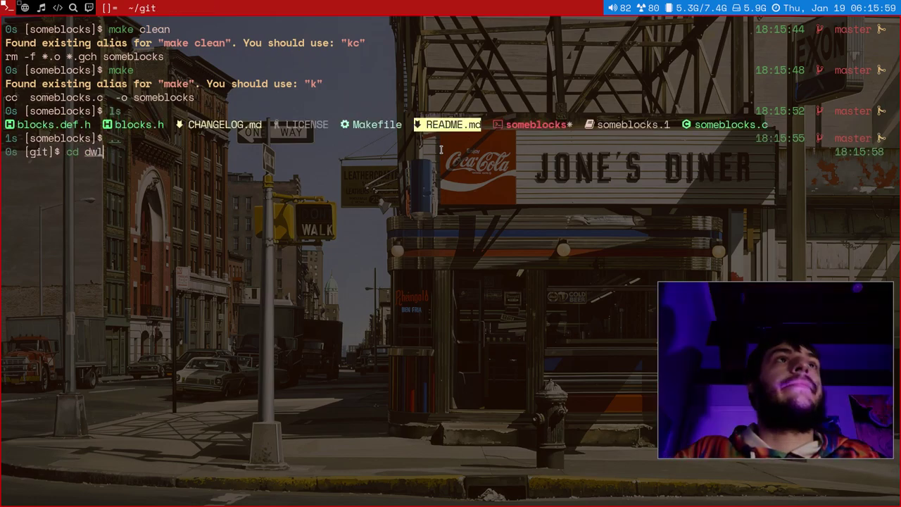
key("Return")
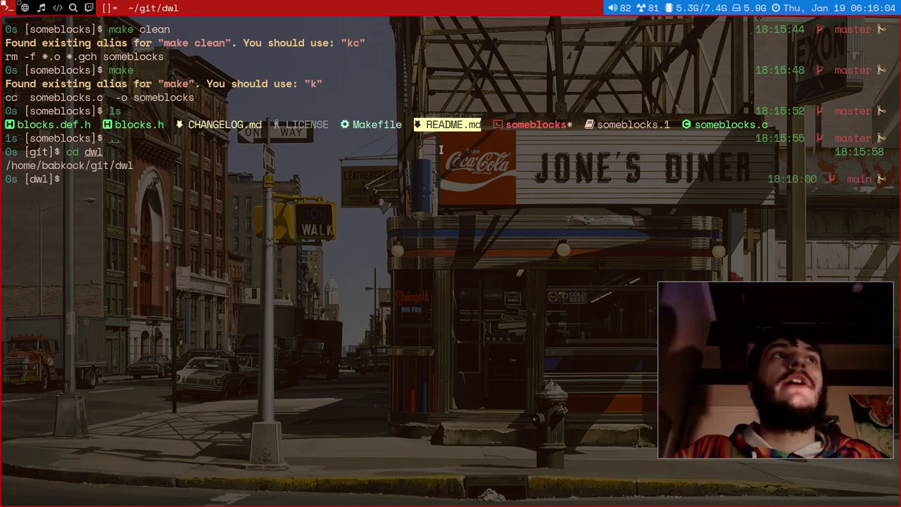
type("make clean")
key("Return")
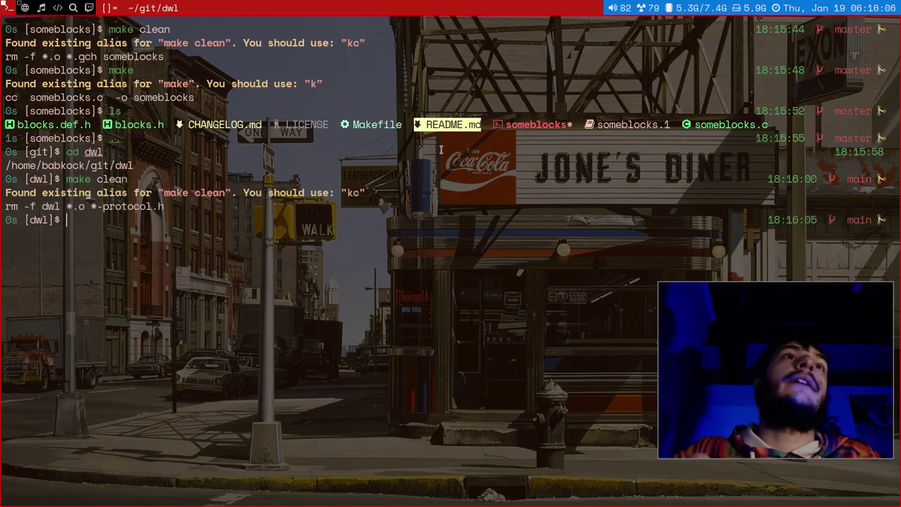
type("make")
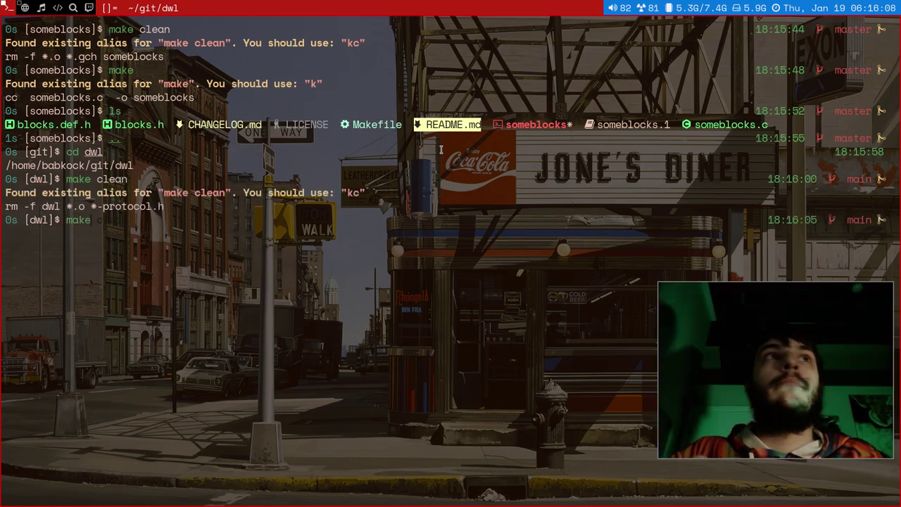
key("Return")
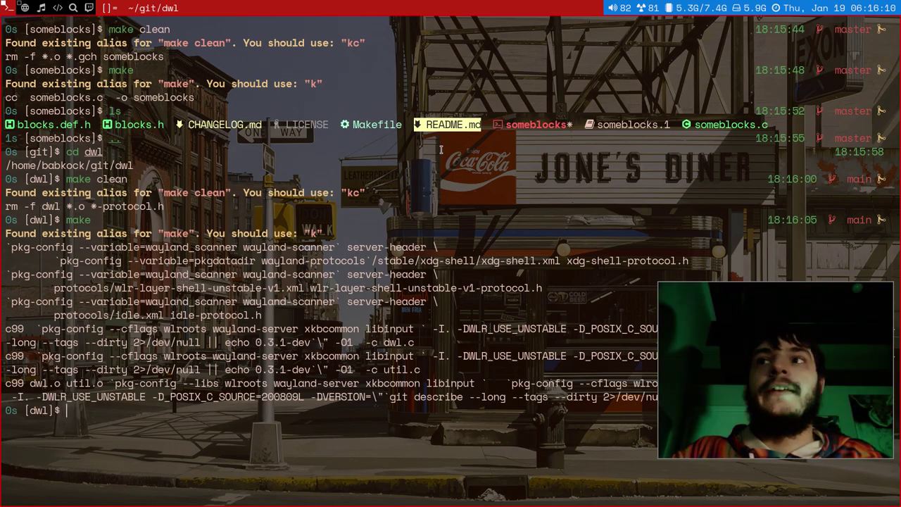
type("clear")
key("Return")
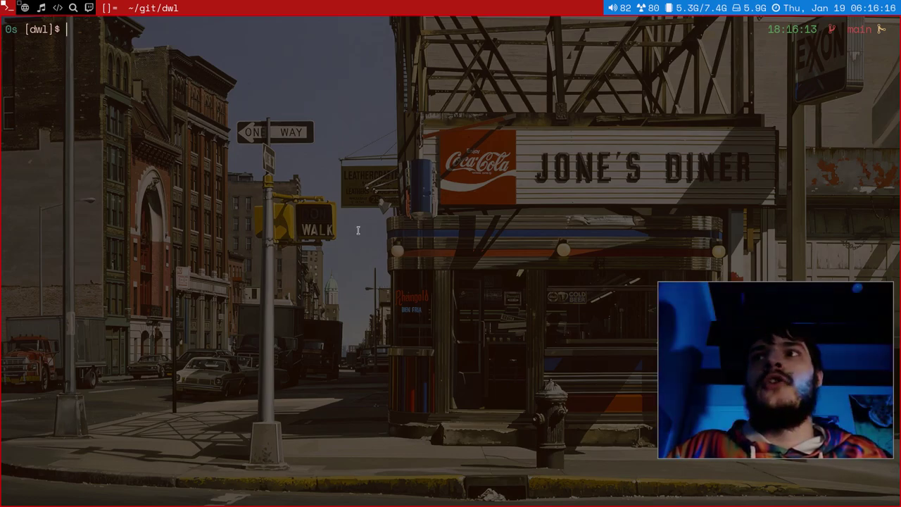
Switch to the browser, go to the dwl wiki Patches tab, then open the djpohly/dwl repository page.
key("super+2")
key("super+1")
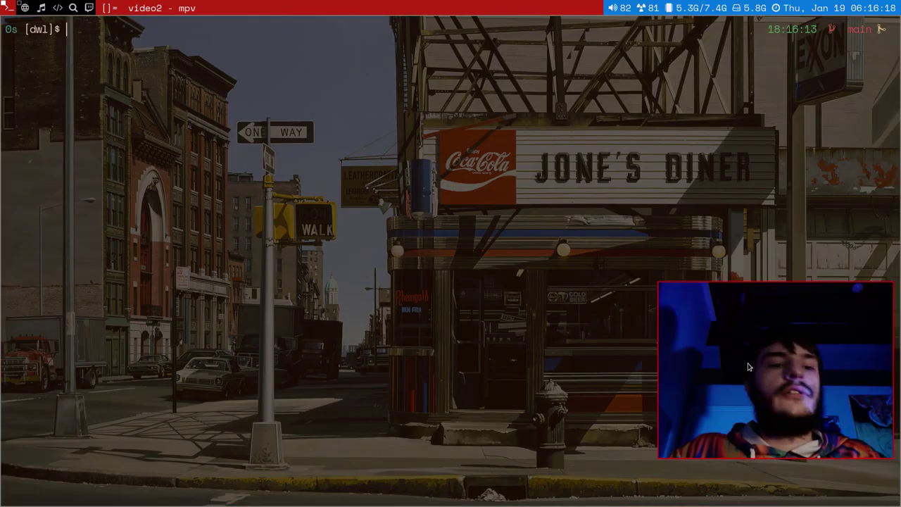
key("super+2")
left_click(470, 24)
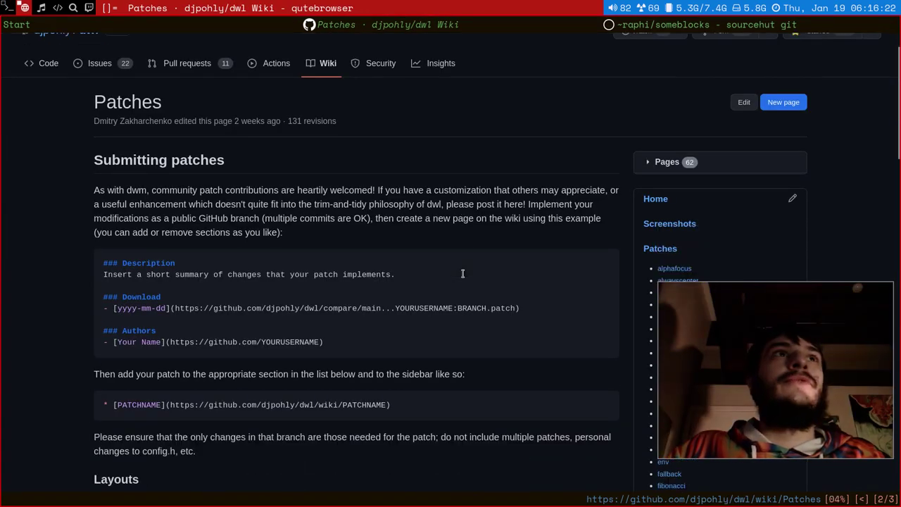
scroll(462, 273, "up", 2)
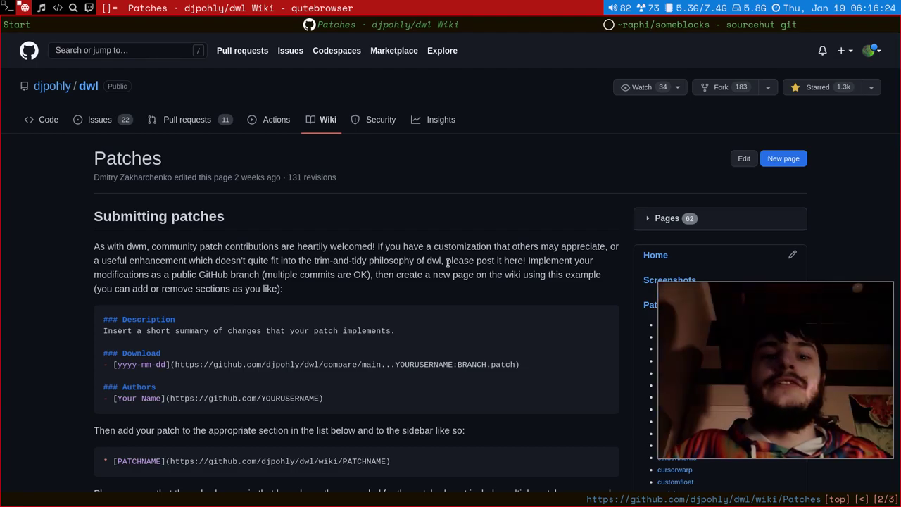
left_click(88, 88)
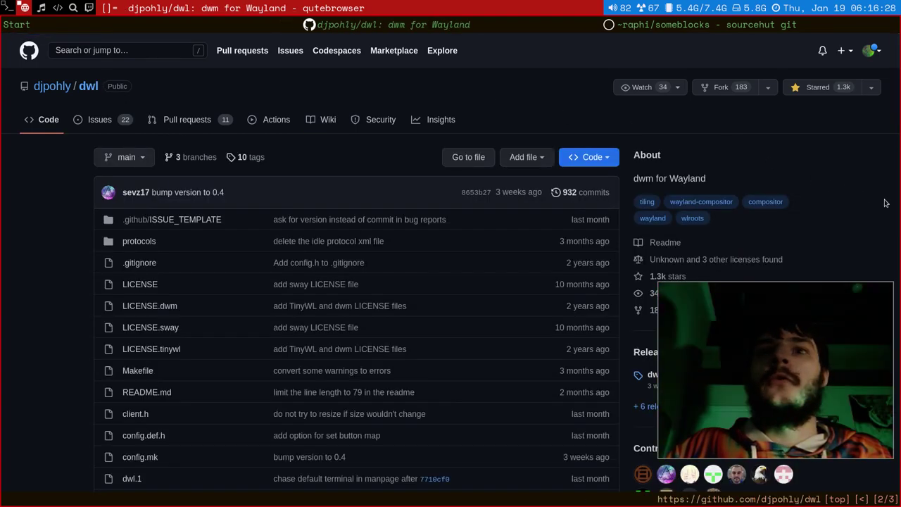
scroll(860, 239, "down", 5)
scroll(859, 240, "up", 5)
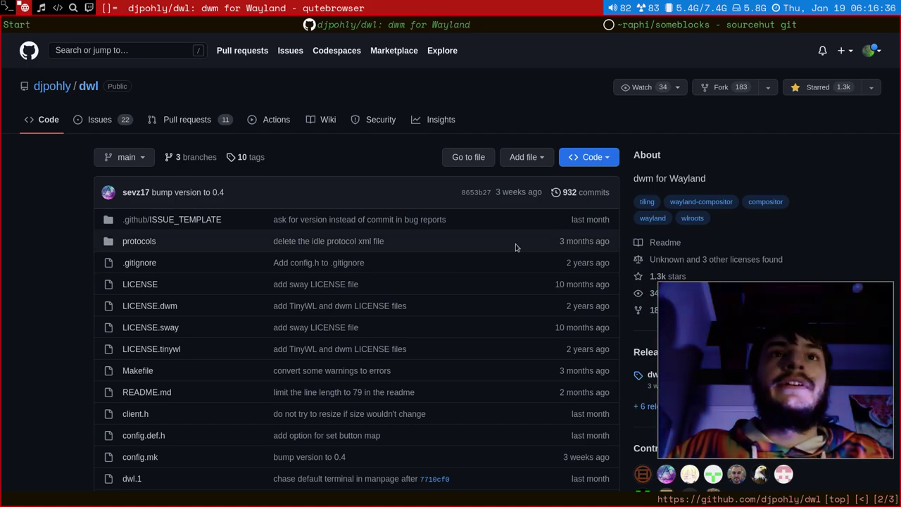
scroll(485, 213, "down", 2)
scroll(488, 271, "up", 2)
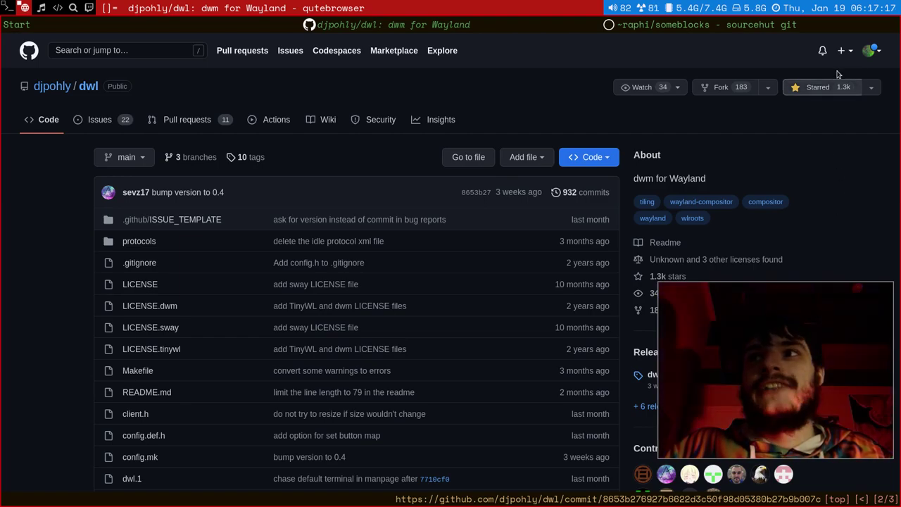
Open the avatar dropdown in the top-right corner of the dwl repository page.
left_click(873, 52)
Open 'Your profile' and scroll its README down to the My Music and Courses lists and back.
left_click(858, 124)
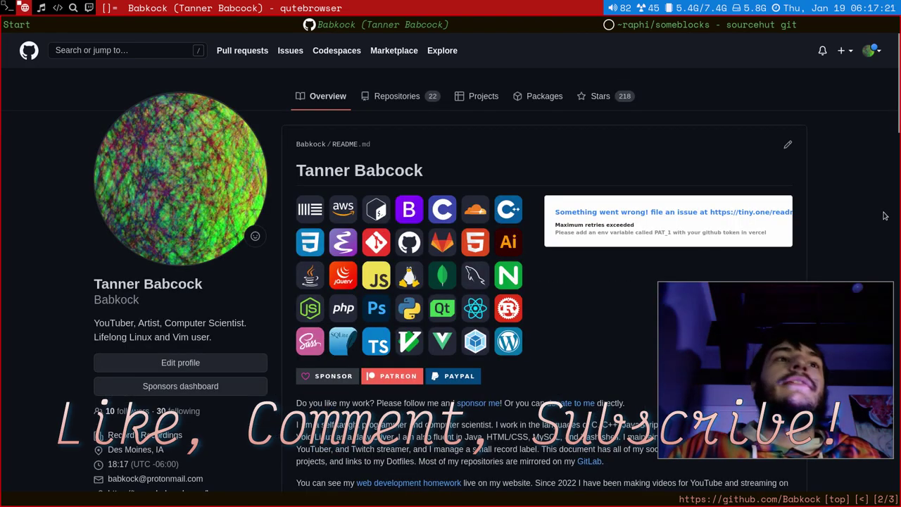
scroll(880, 216, "down", 1)
scroll(879, 216, "down", 5)
scroll(878, 217, "down", 2)
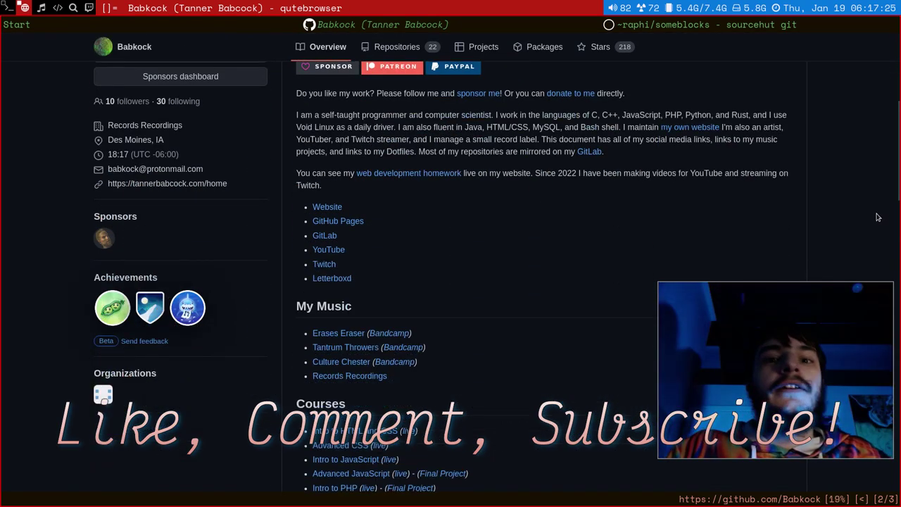
scroll(870, 219, "up", 4)
scroll(870, 219, "up", 3)
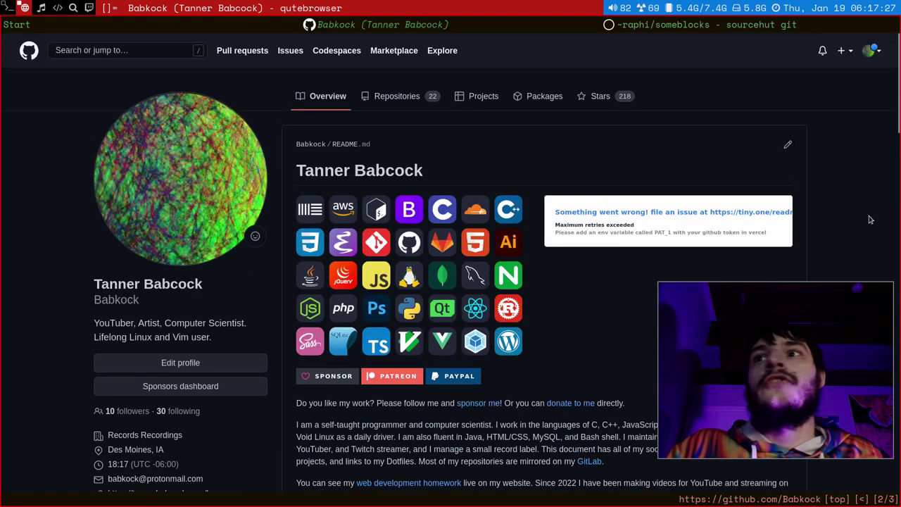